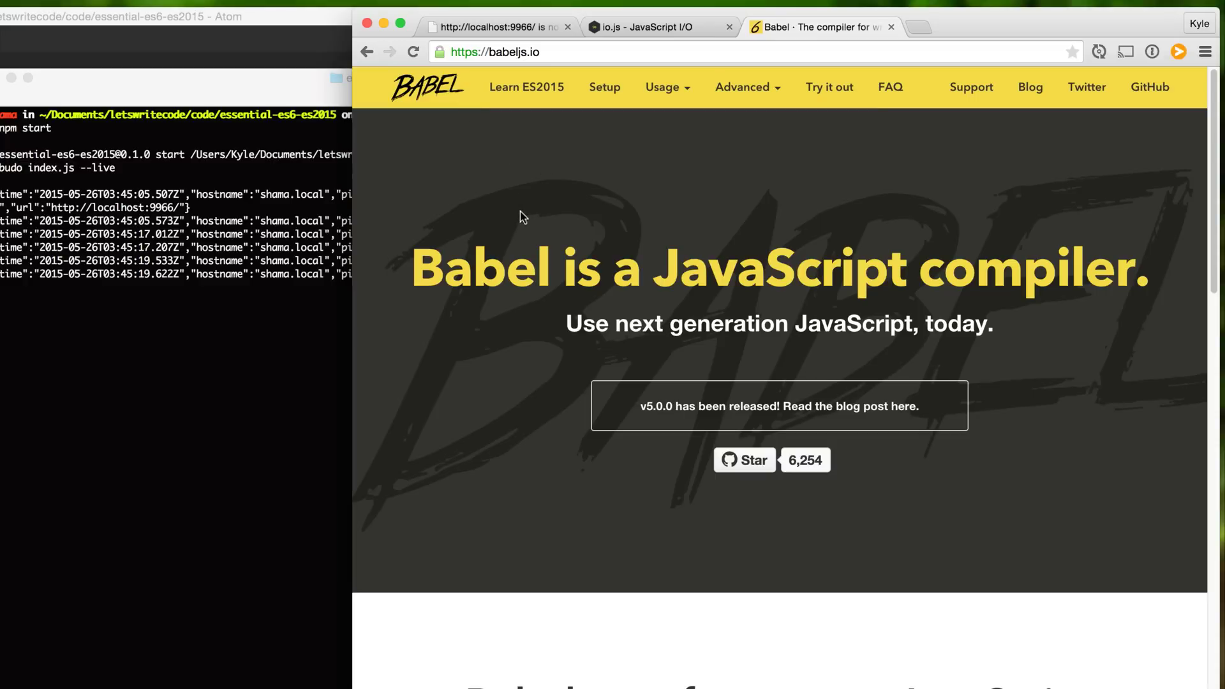
Step: Stop the budo server and run npm i babel --save-dev
key("super+Tab")
key("ctrl+c")
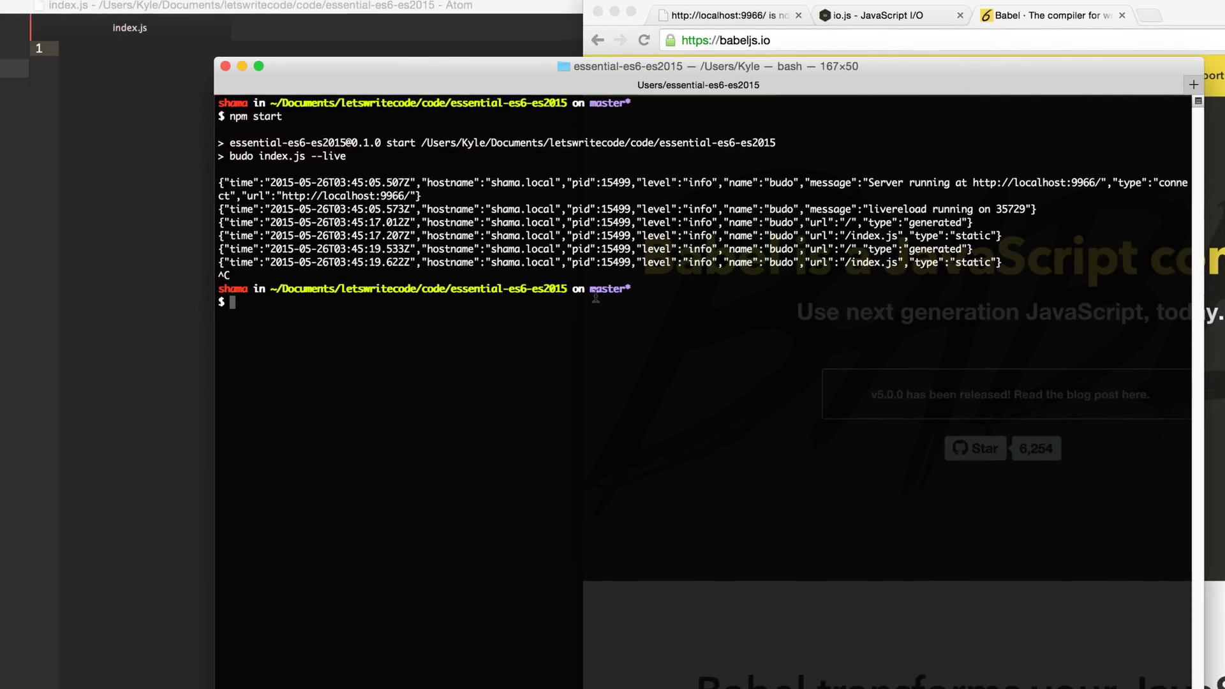
type("npm i ")
type("babel --s")
type("ave-dev")
key("Return")
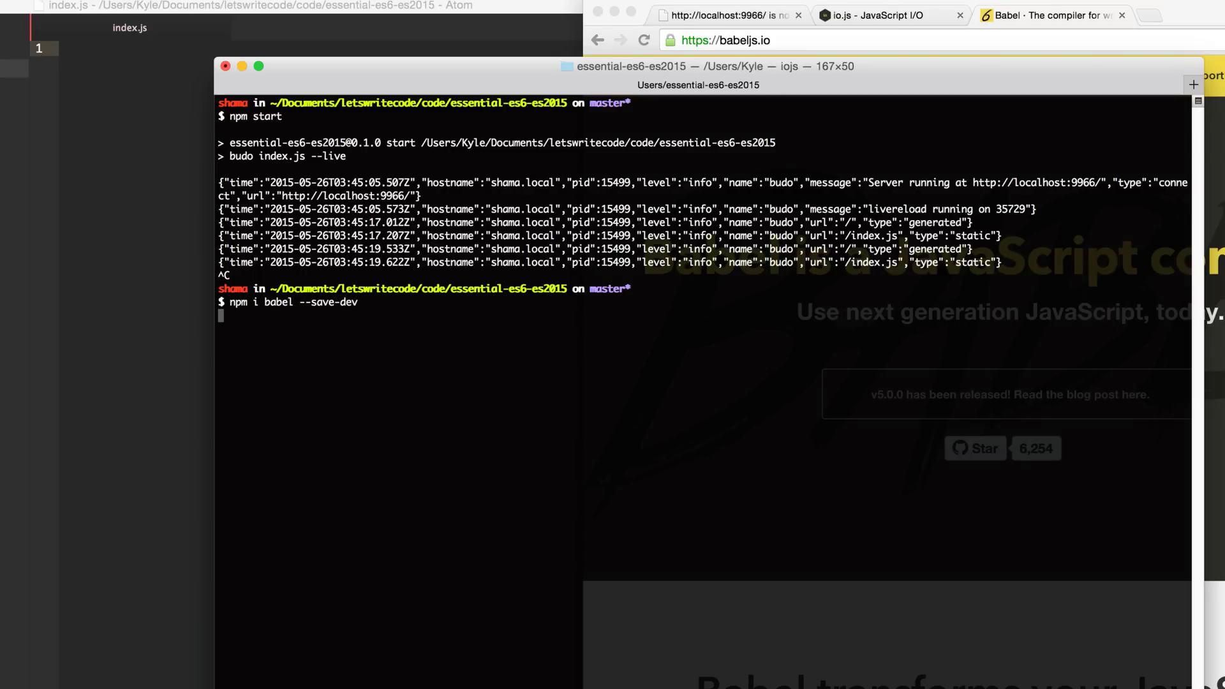
left_click(179, 130)
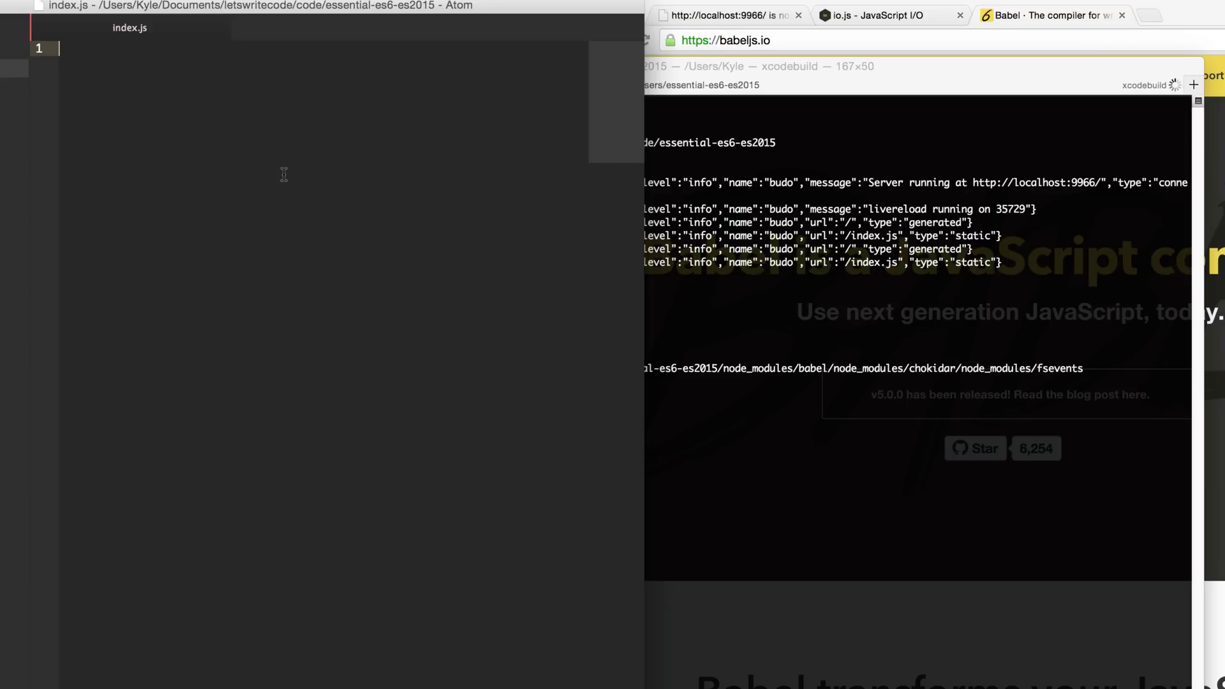
type("requ")
key("Tab")
type("'bab")
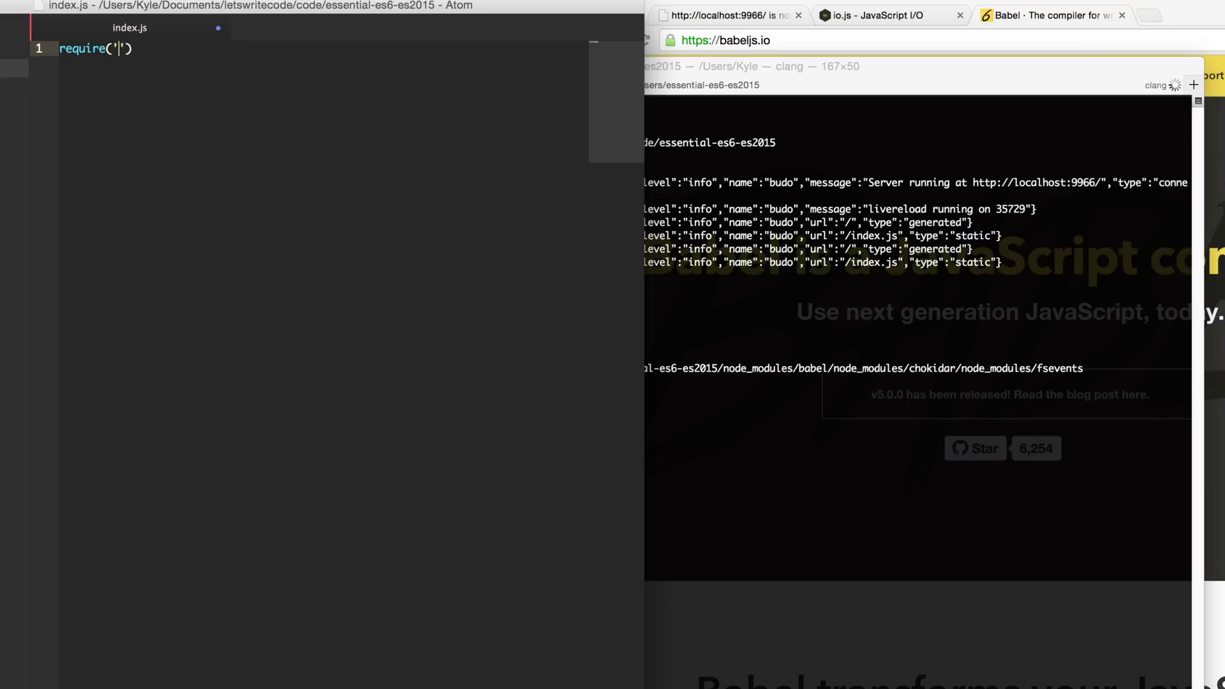
type("el/re")
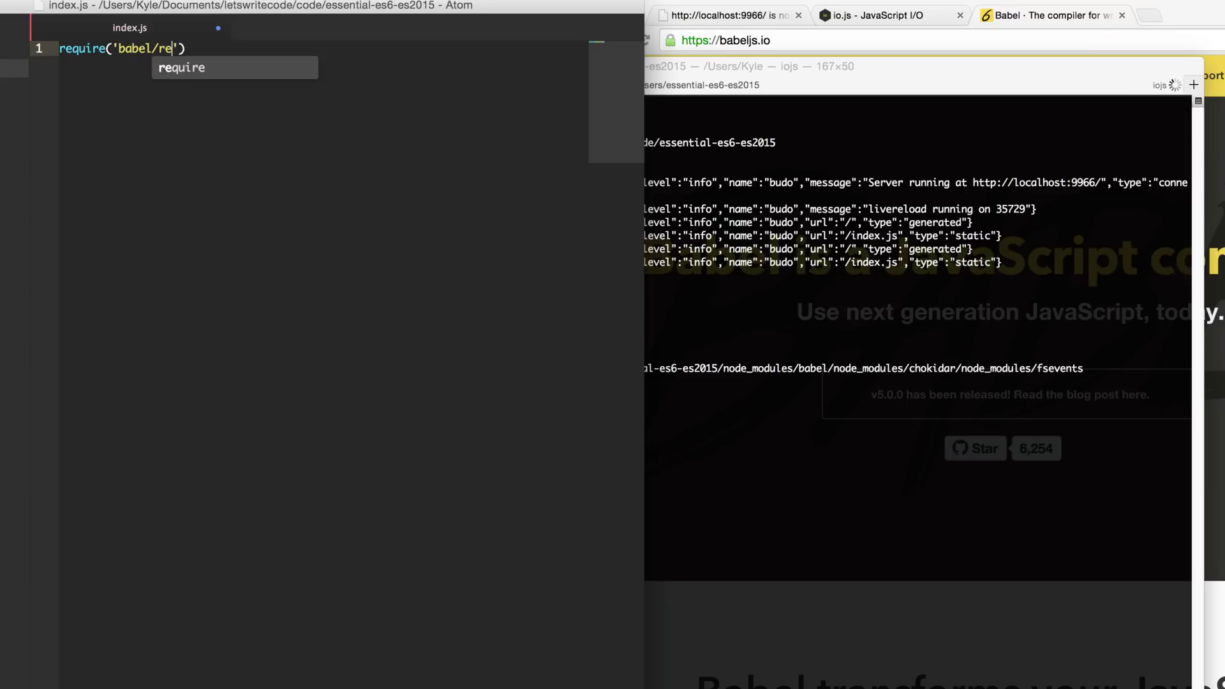
type("gister")
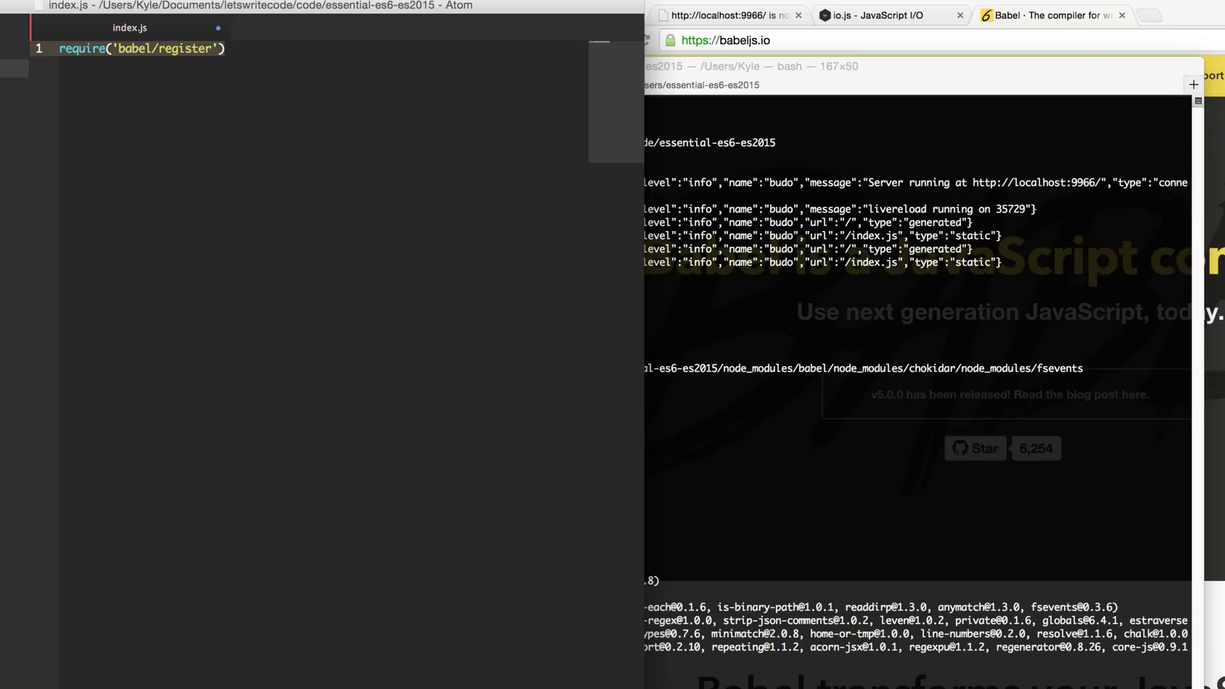
key("super+z")
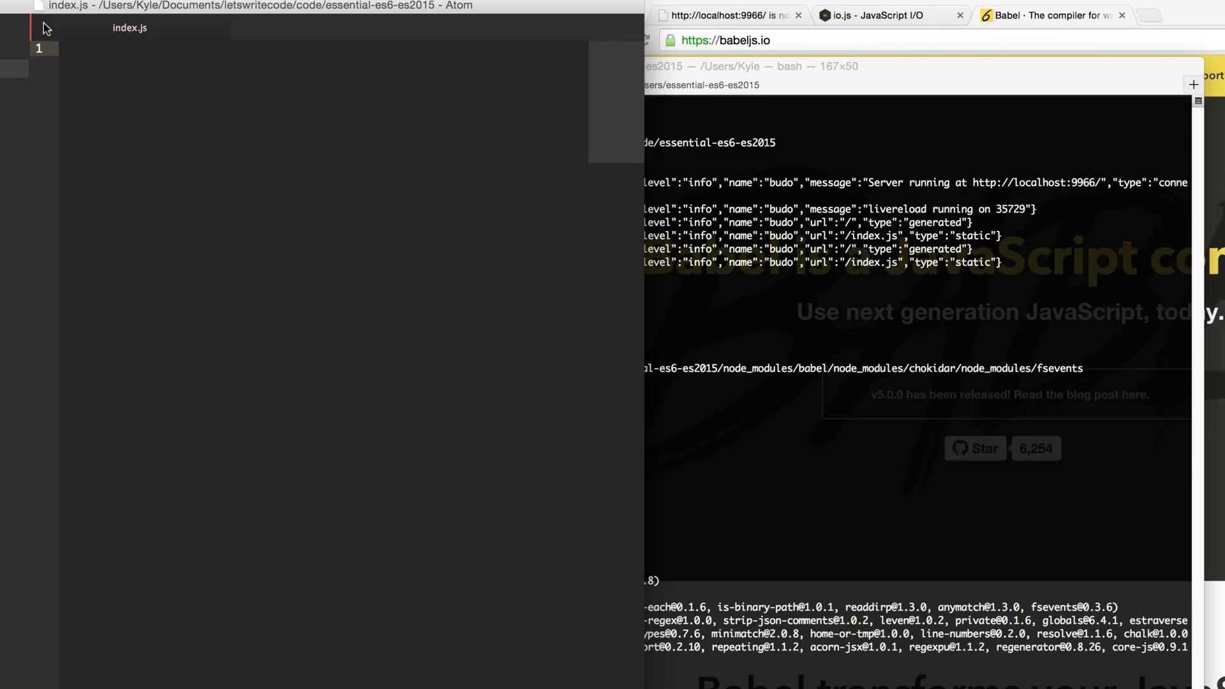
Step: Run npm i babelify --save-dev in the Terminal
left_click(1005, 474)
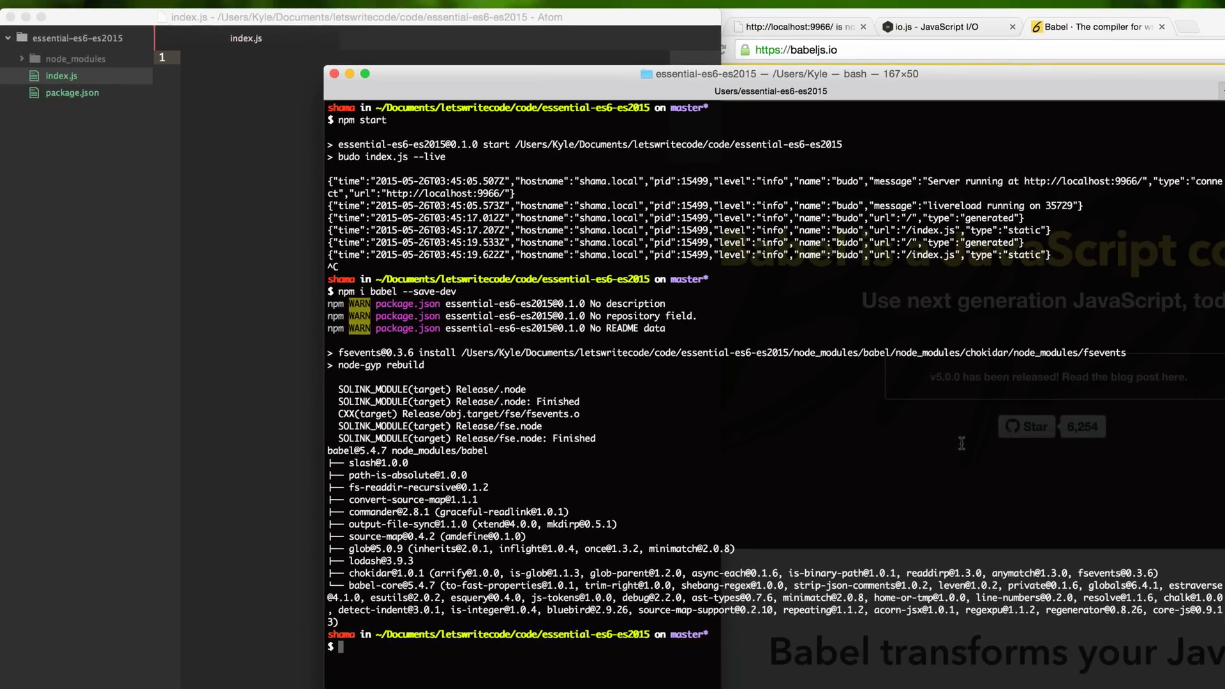
type("npm i ")
type("babl")
type("lify --save-dev")
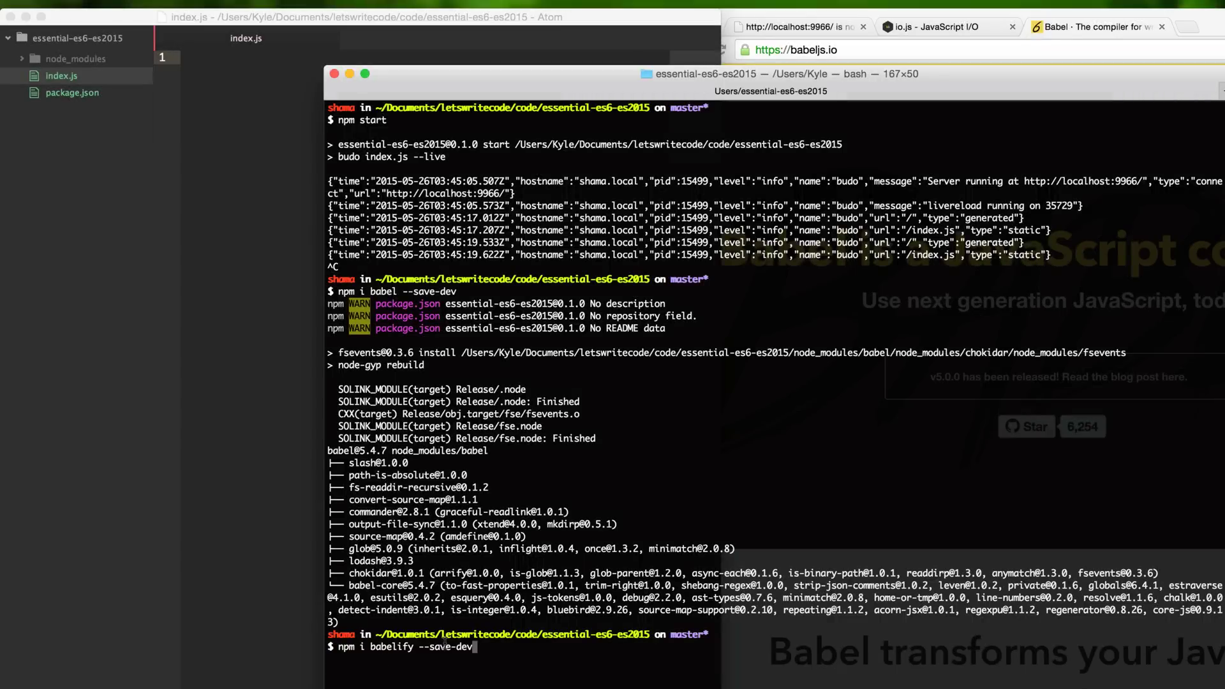
key("Return")
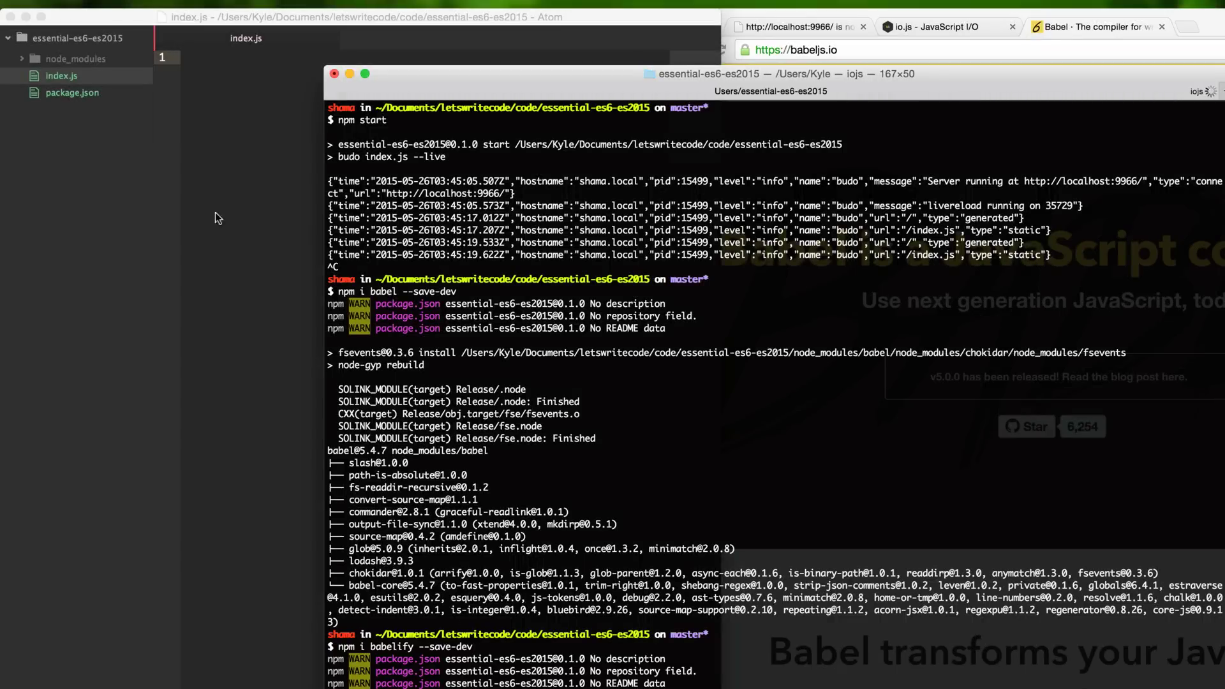
Step: In package.json, add a browserify section with "transform": ["babelify"] after devDependencies
left_click(70, 90)
left_click(88, 95)
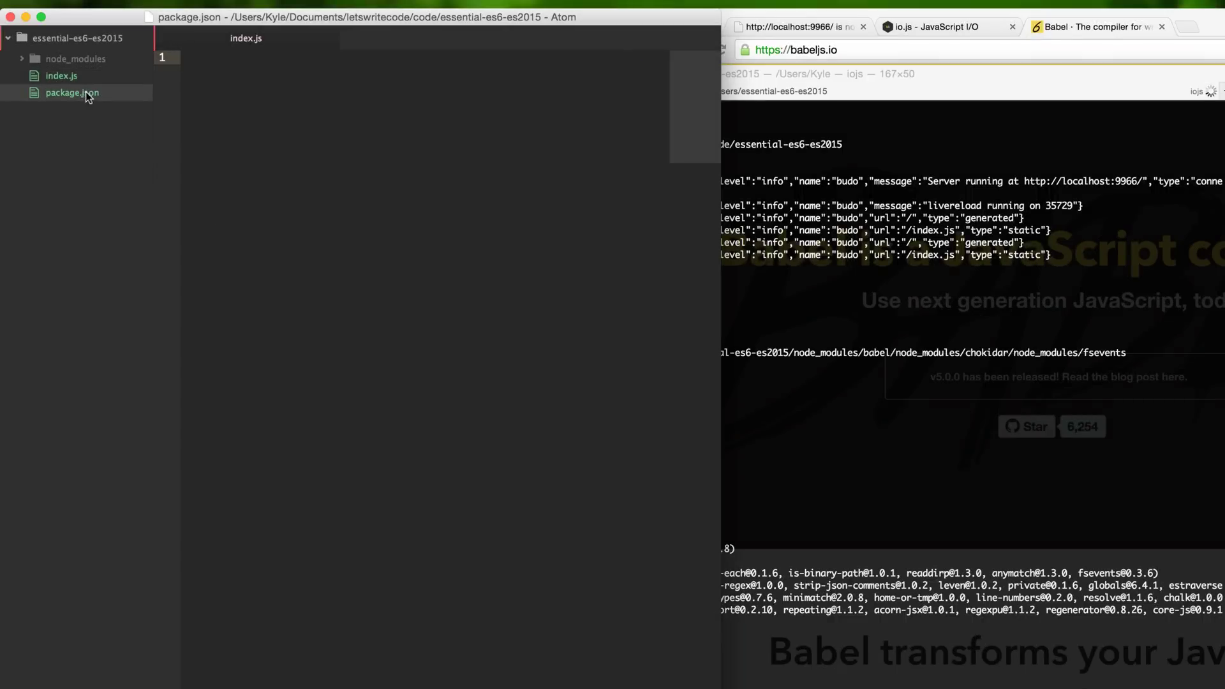
left_click(271, 221)
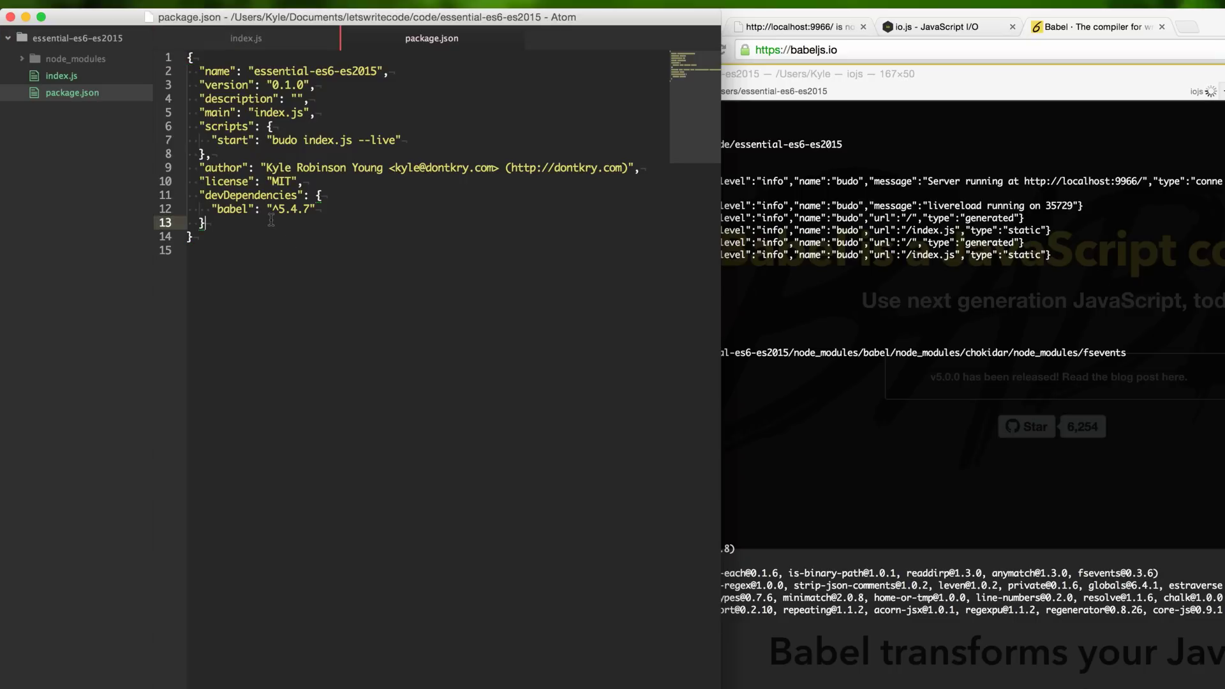
type(",")
key("Return")
type("\"")
type("browserify")
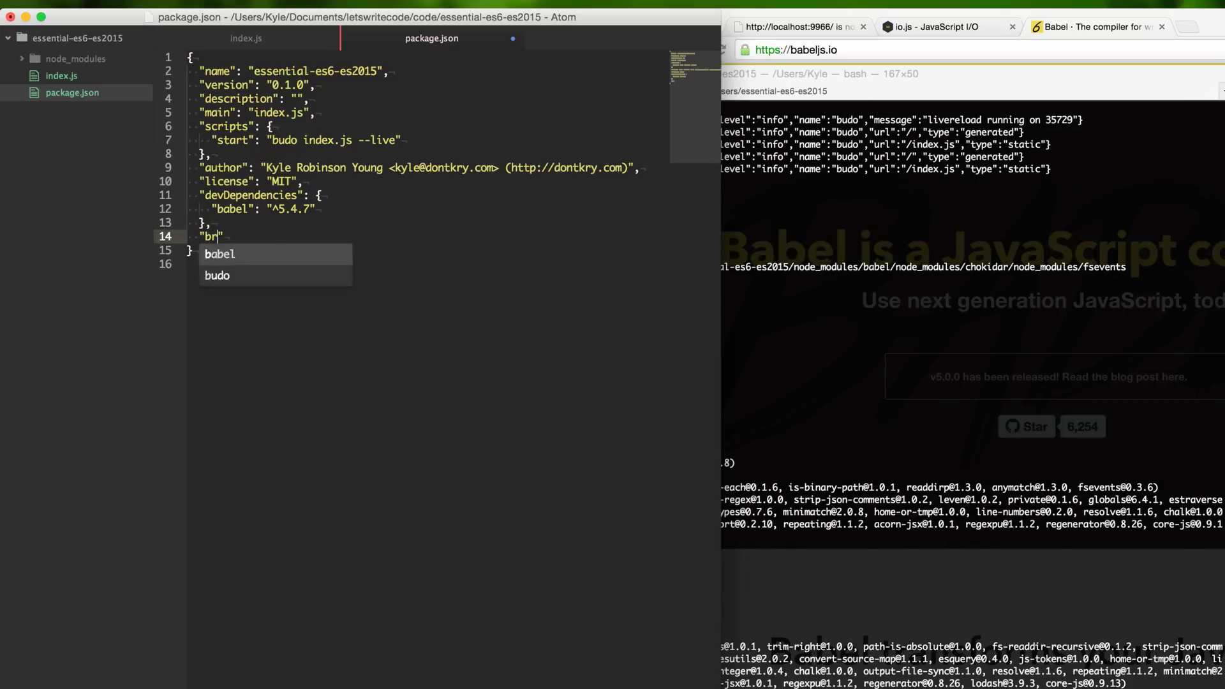
type("\": ")
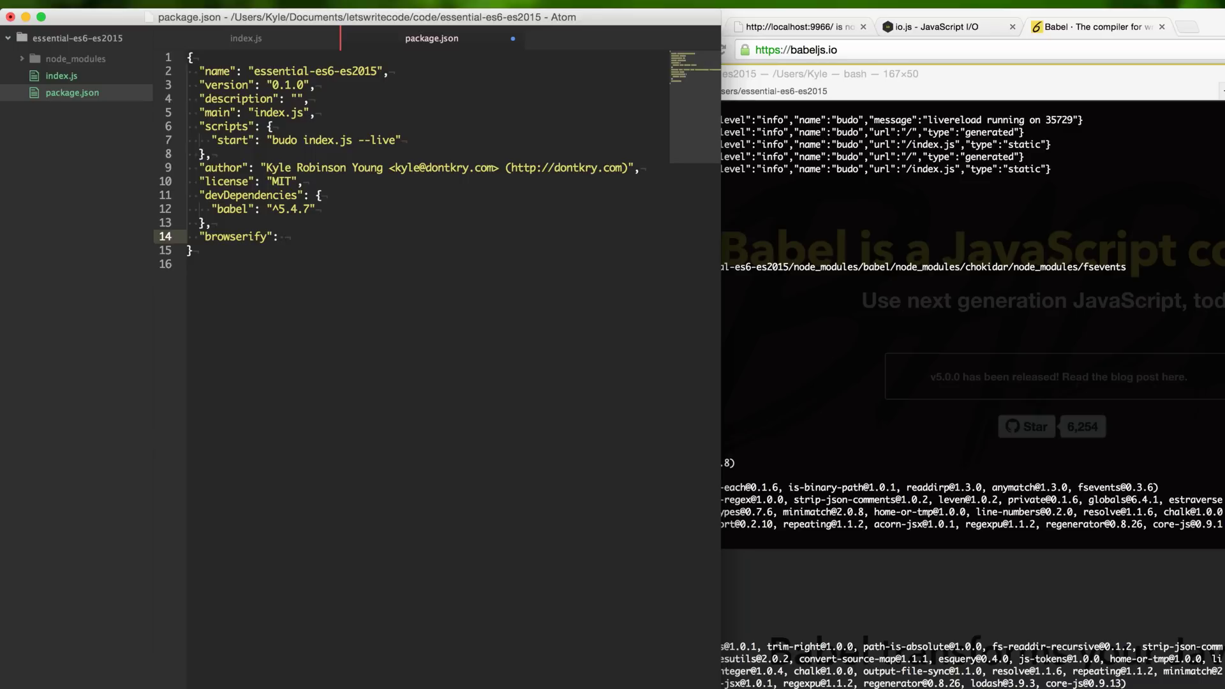
type("{")
key("Return")
type("\"")
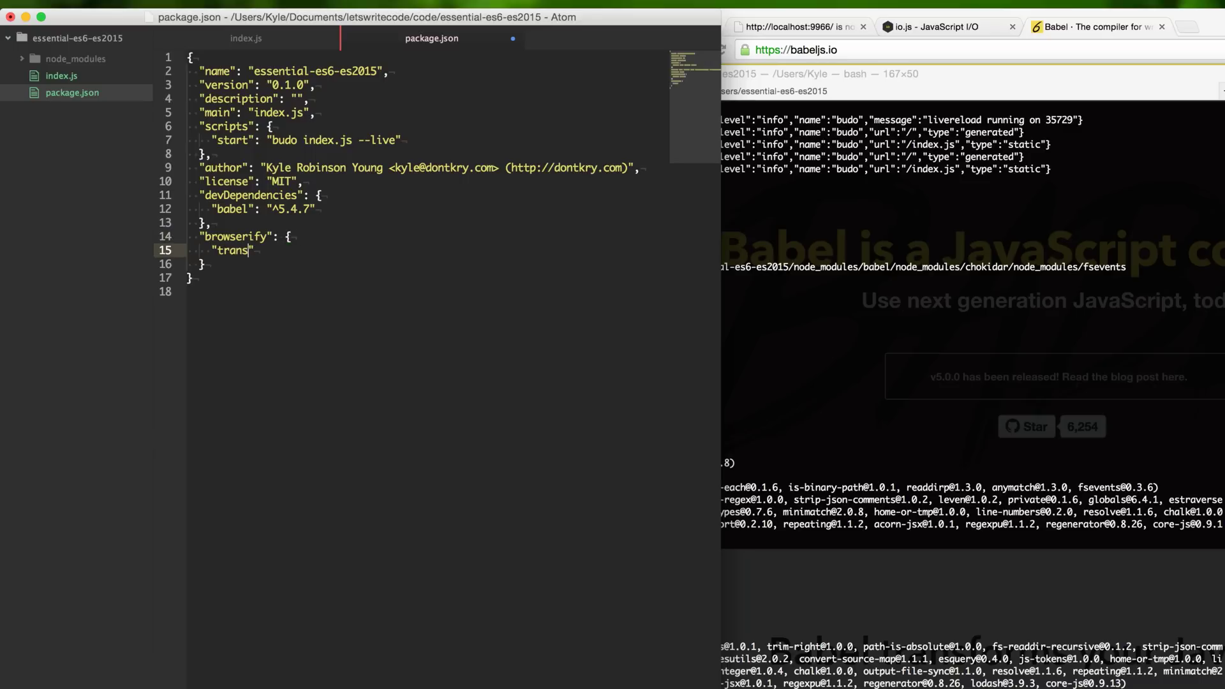
type("transform\": ")
type(" [\"")
type("babel")
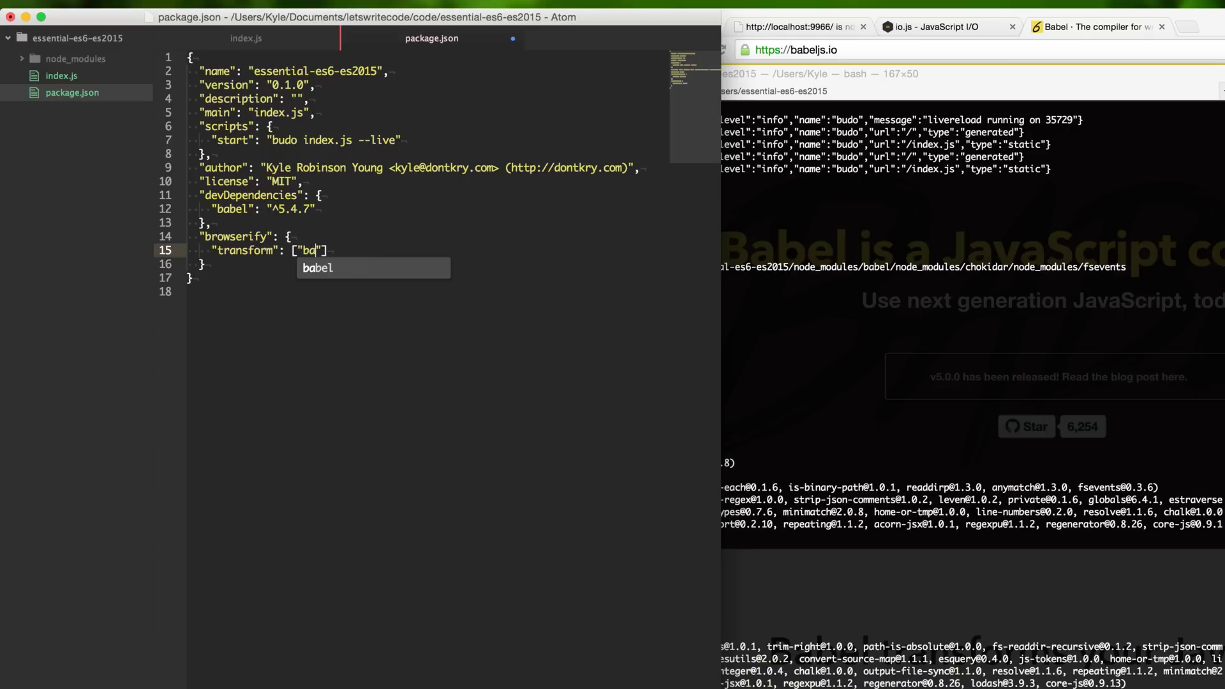
type("ify")
key("End")
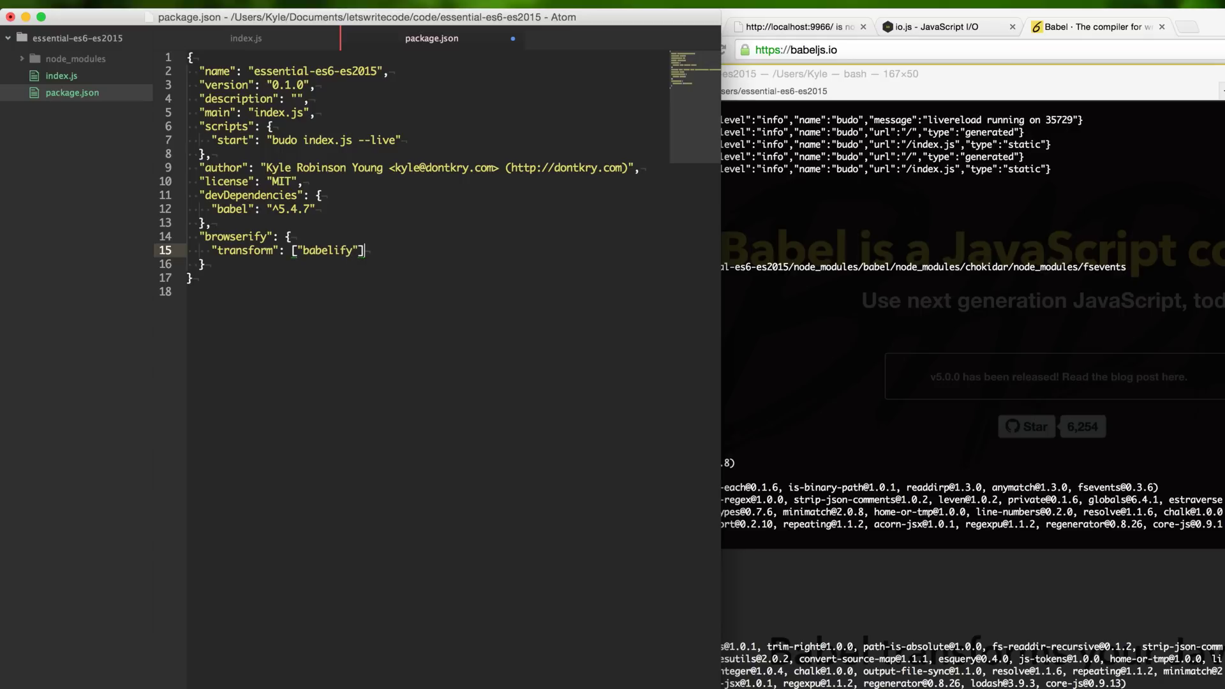
Step: Highlight the browserify block, the start script line and the transform line to review them
key("Down")
key("shift+Up")
key("shift+Up")
key("shift+Home")
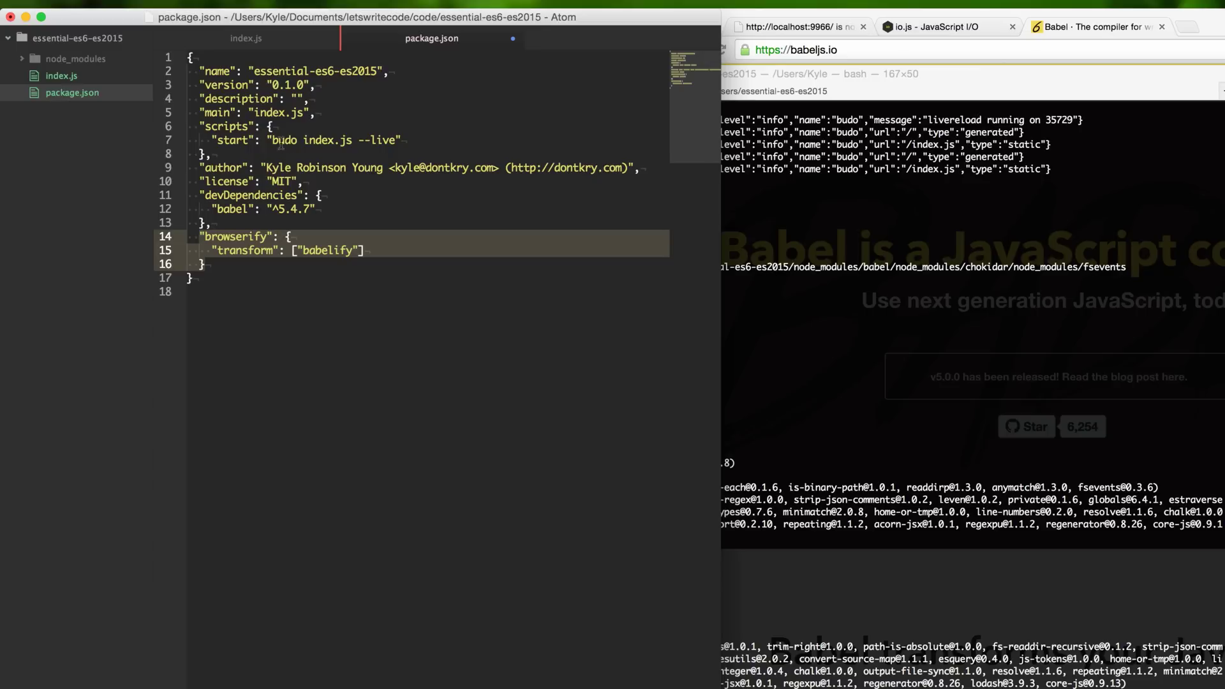
left_click_drag(210, 141, 470, 144)
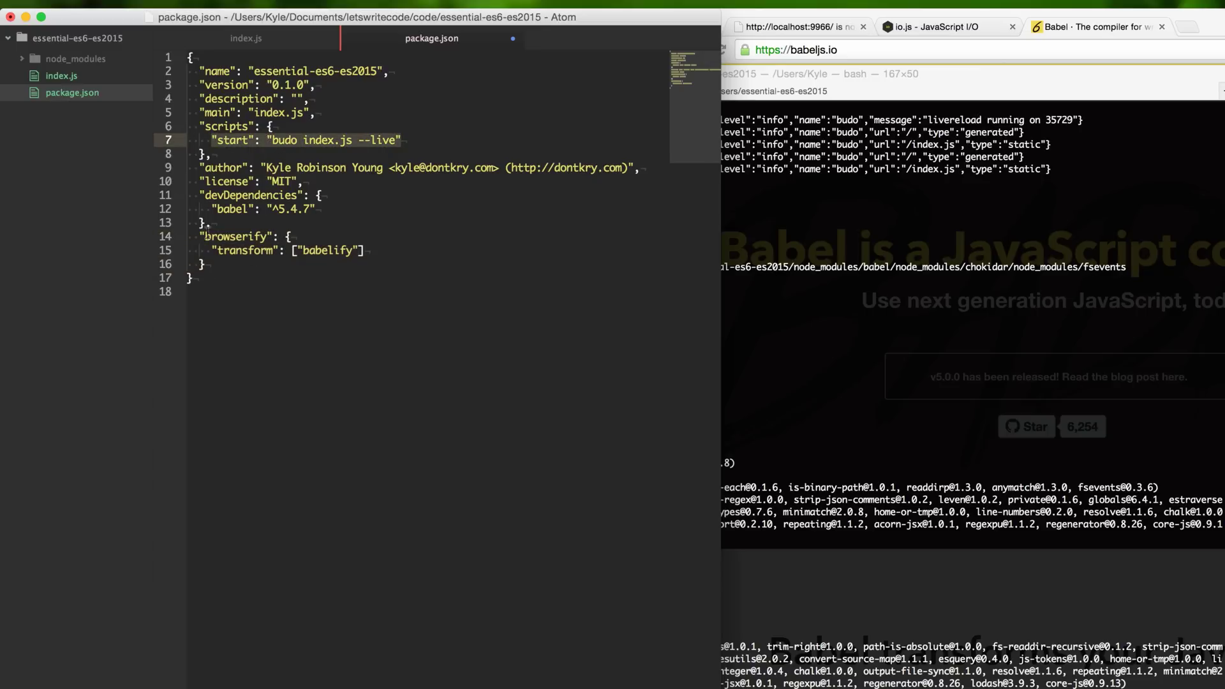
left_click_drag(213, 251, 392, 253)
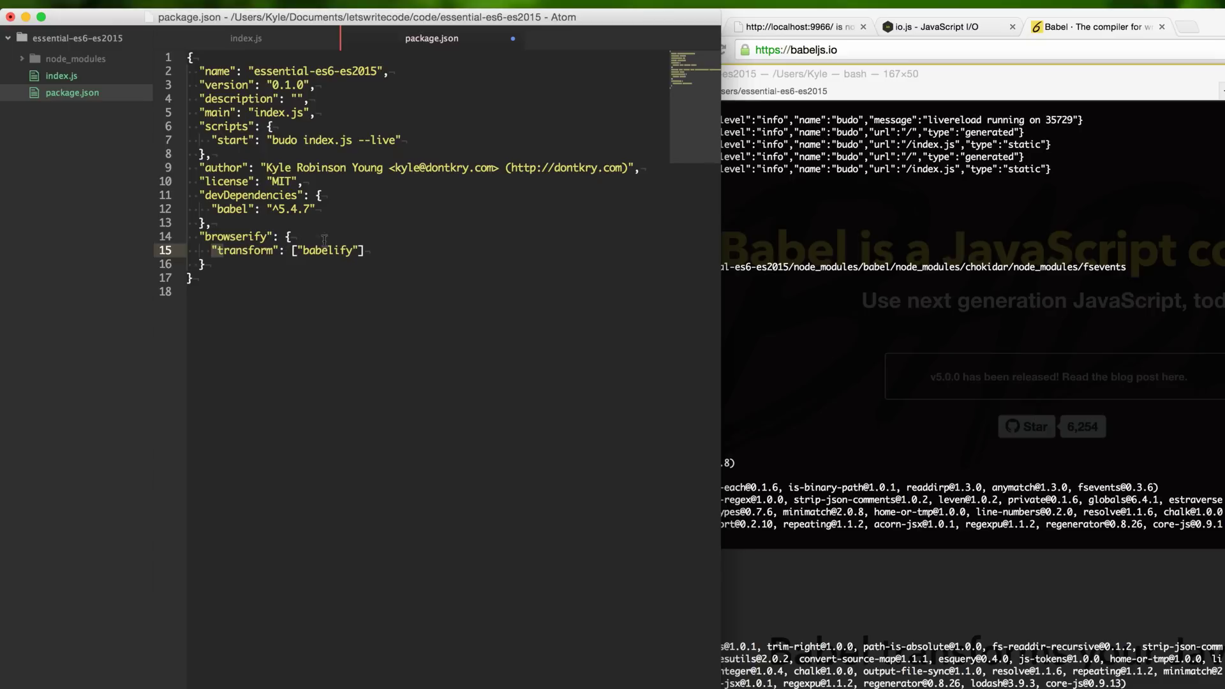
left_click(393, 252)
left_click(1127, 29)
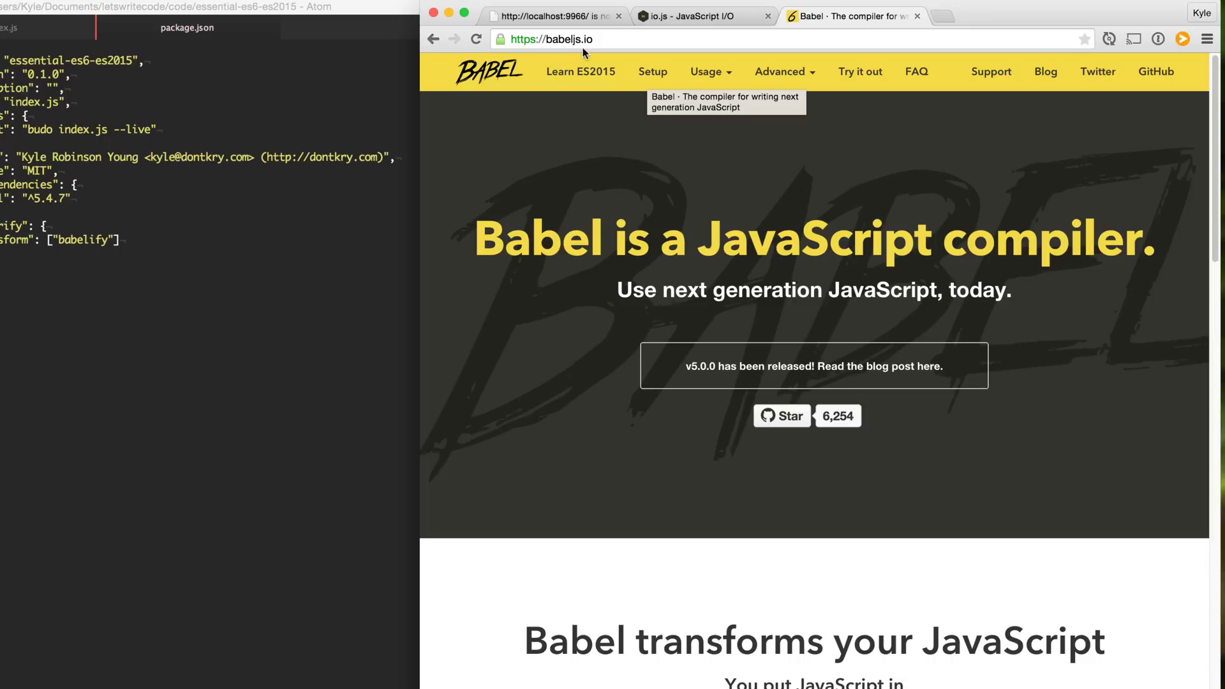
Step: Open Babel's Setup page to review its tool choices
left_click(653, 71)
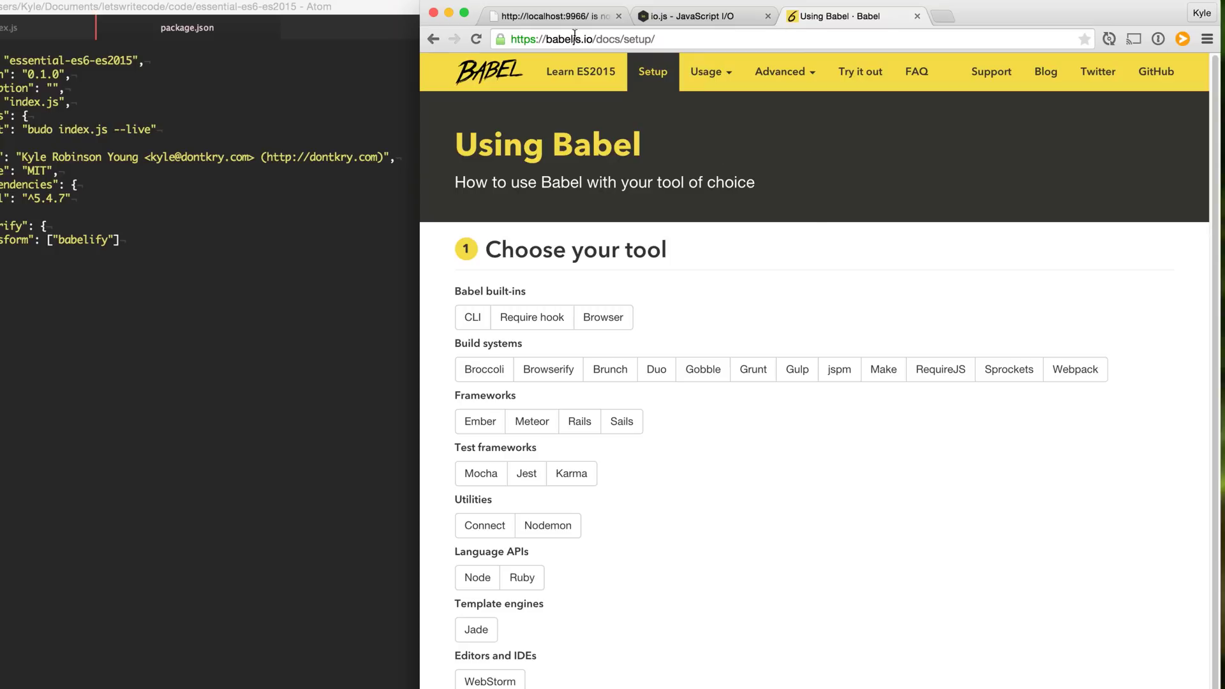
Step: Restart the budo dev server with npm start on localhost:9966, then return to Atom
left_click(550, 16)
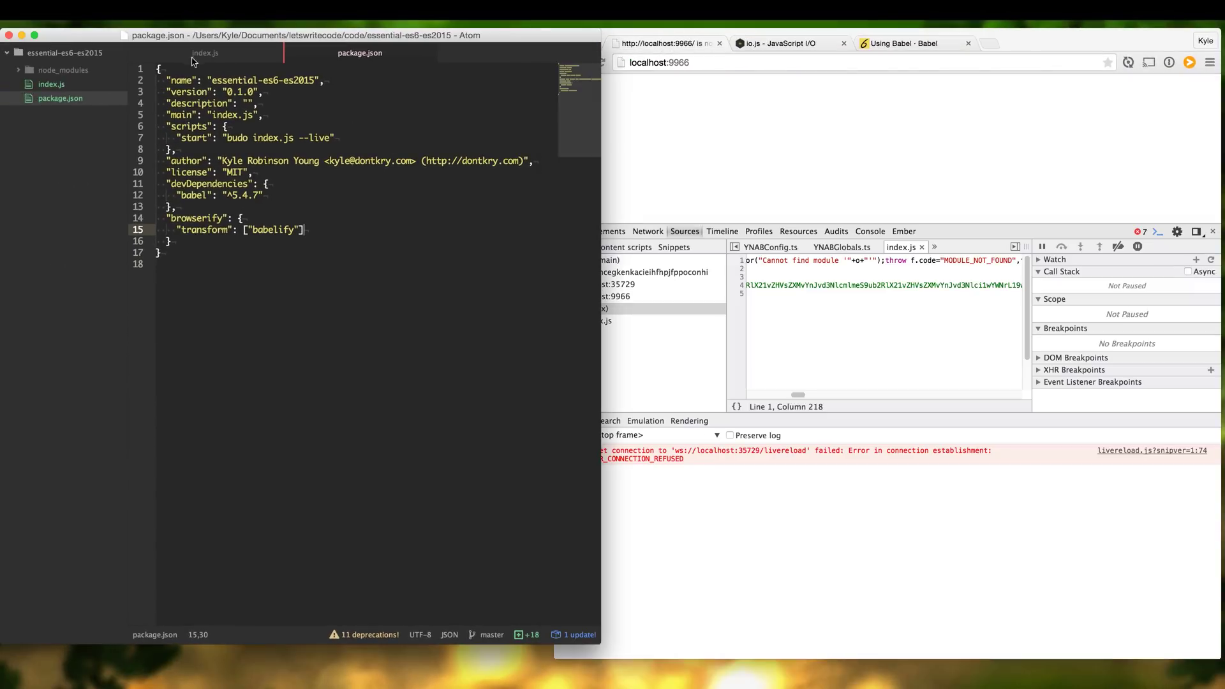
left_click(204, 53)
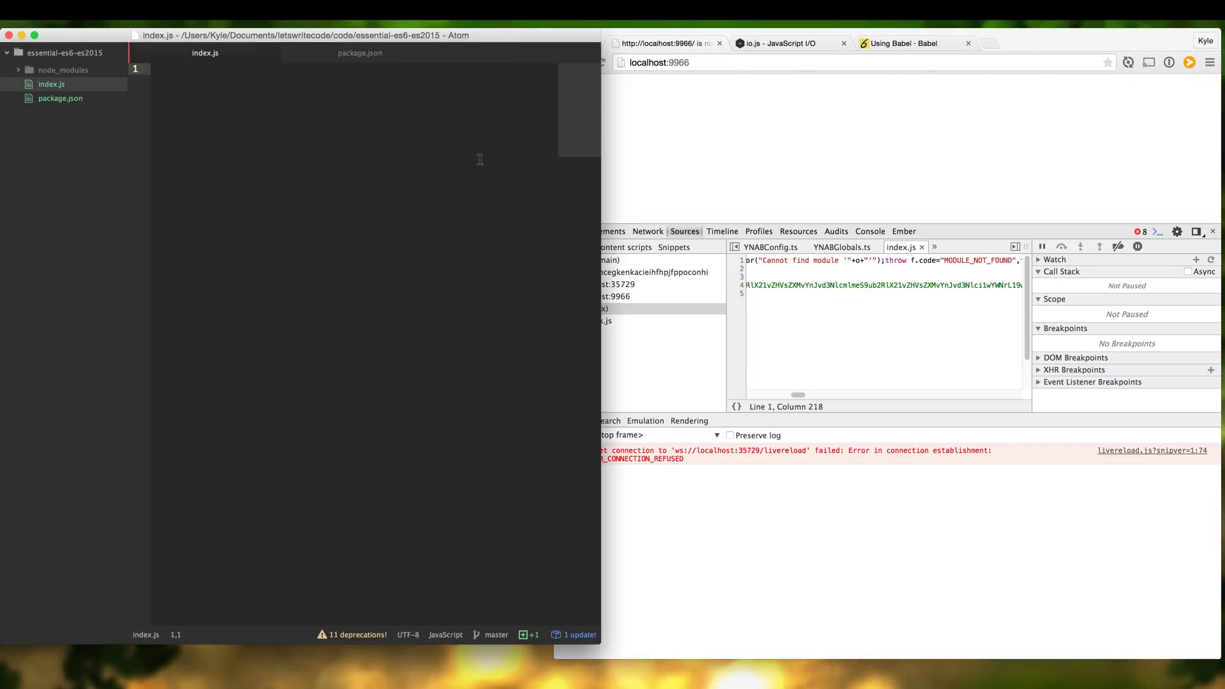
key("super+Tab")
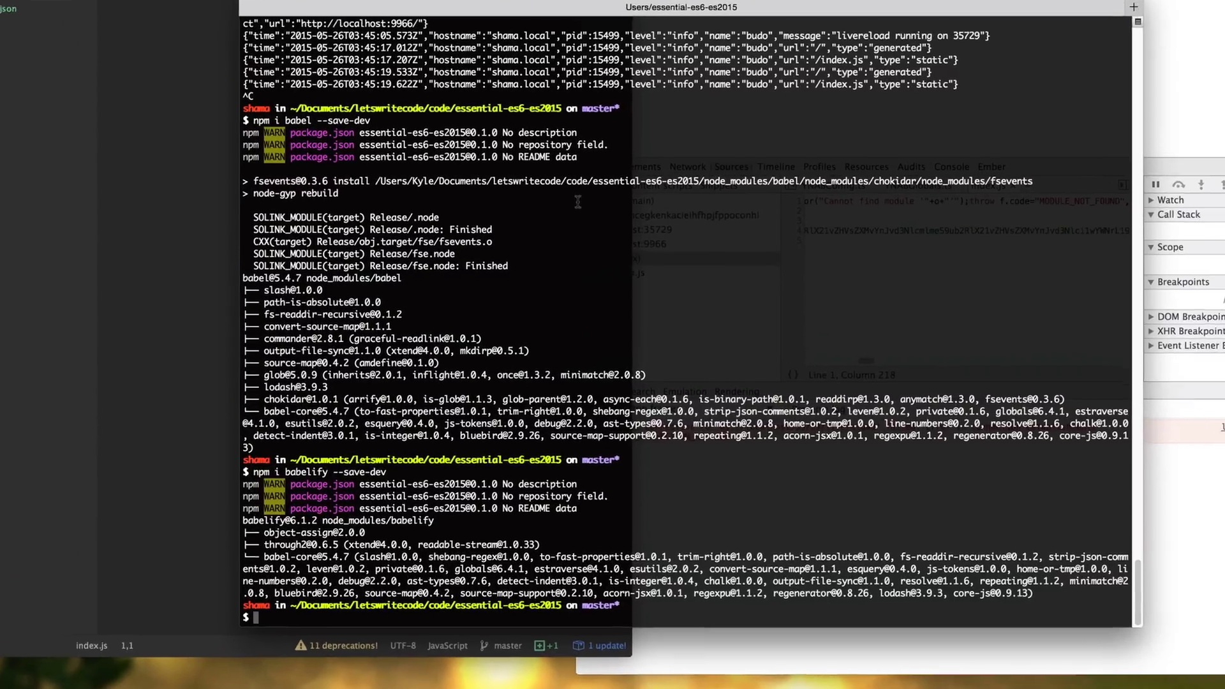
type("npm start")
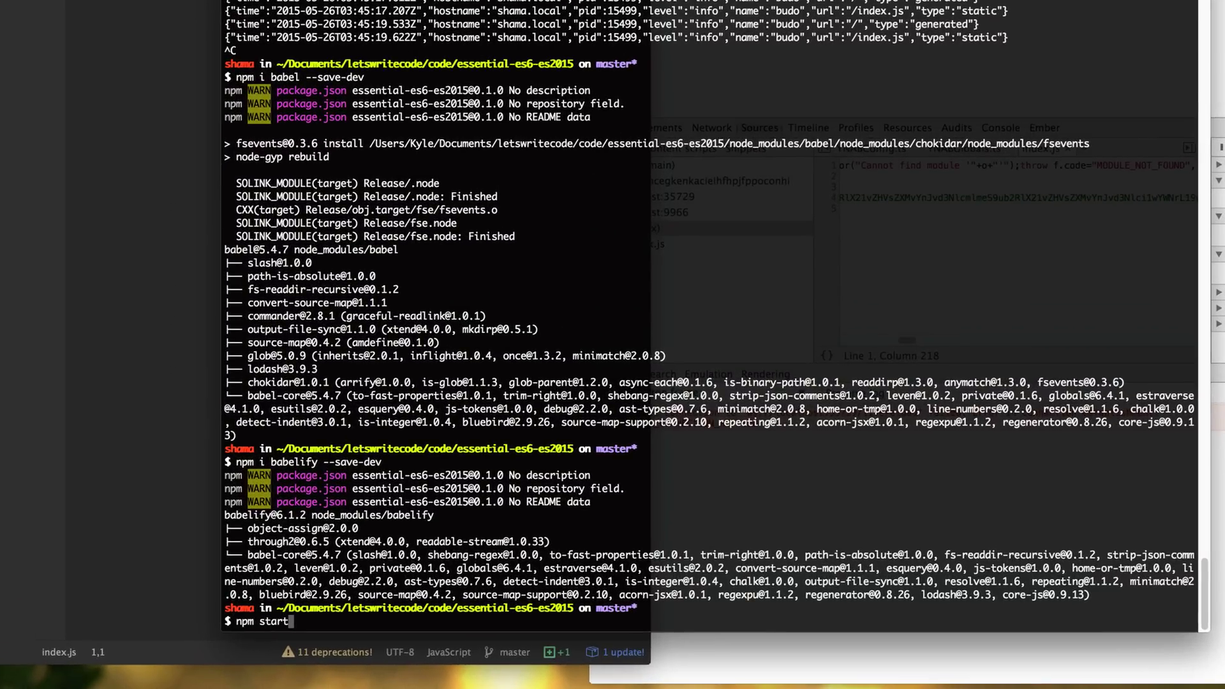
key("Return")
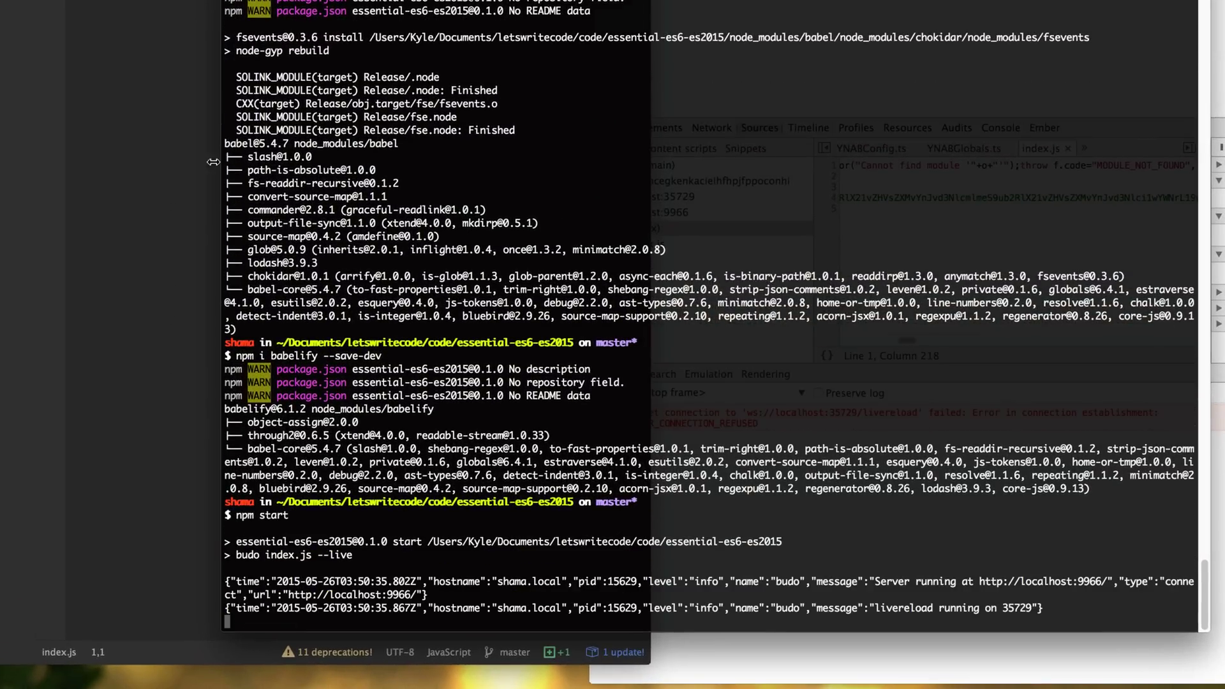
key("super+Tab")
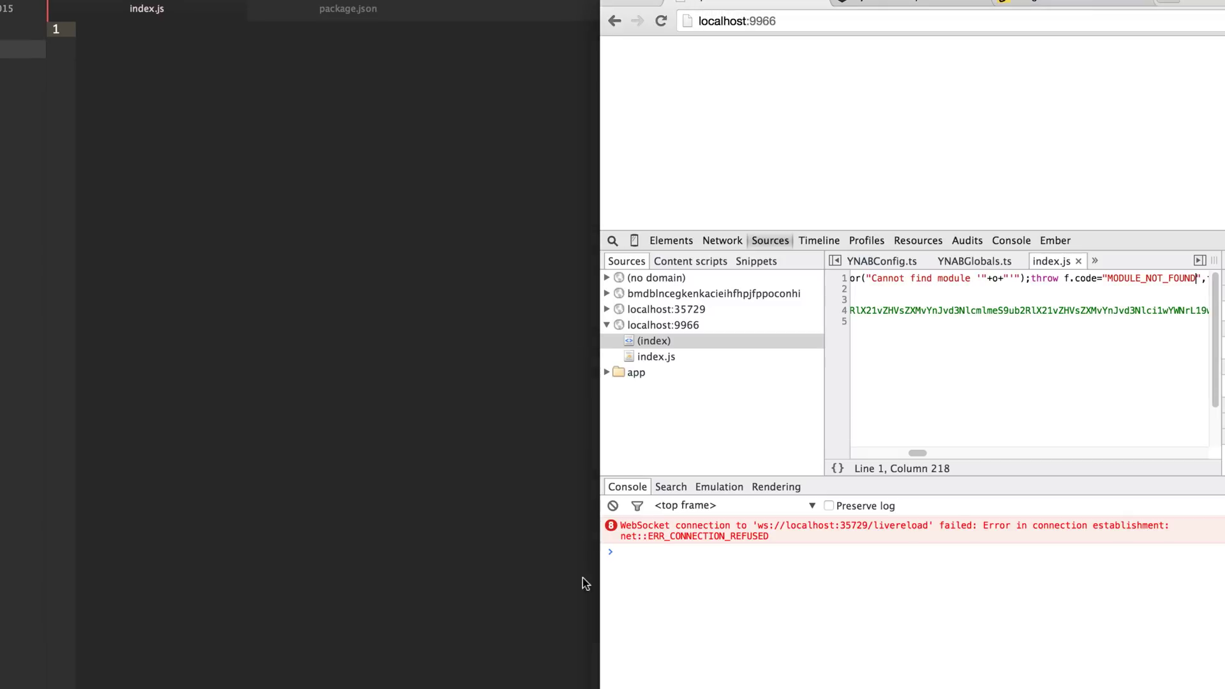
key("super+r")
Step: Start index.js with var type = 'grizzly' and remove the stray let line
left_click(221, 150)
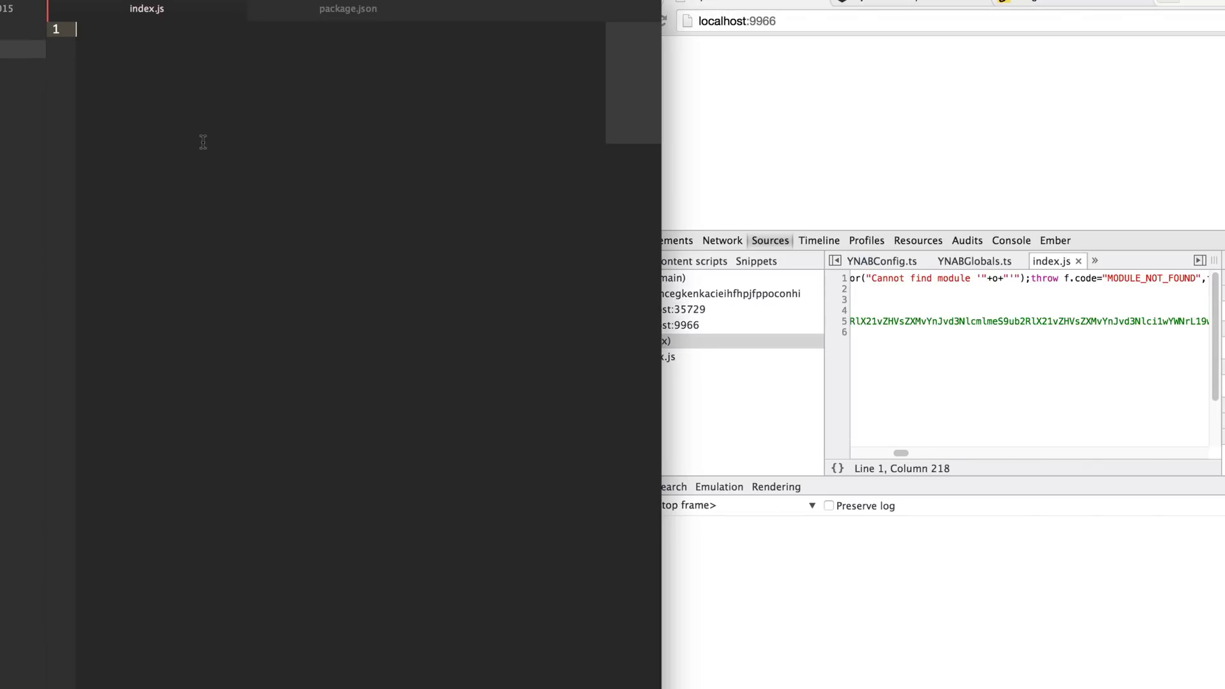
type("let")
key("Return")
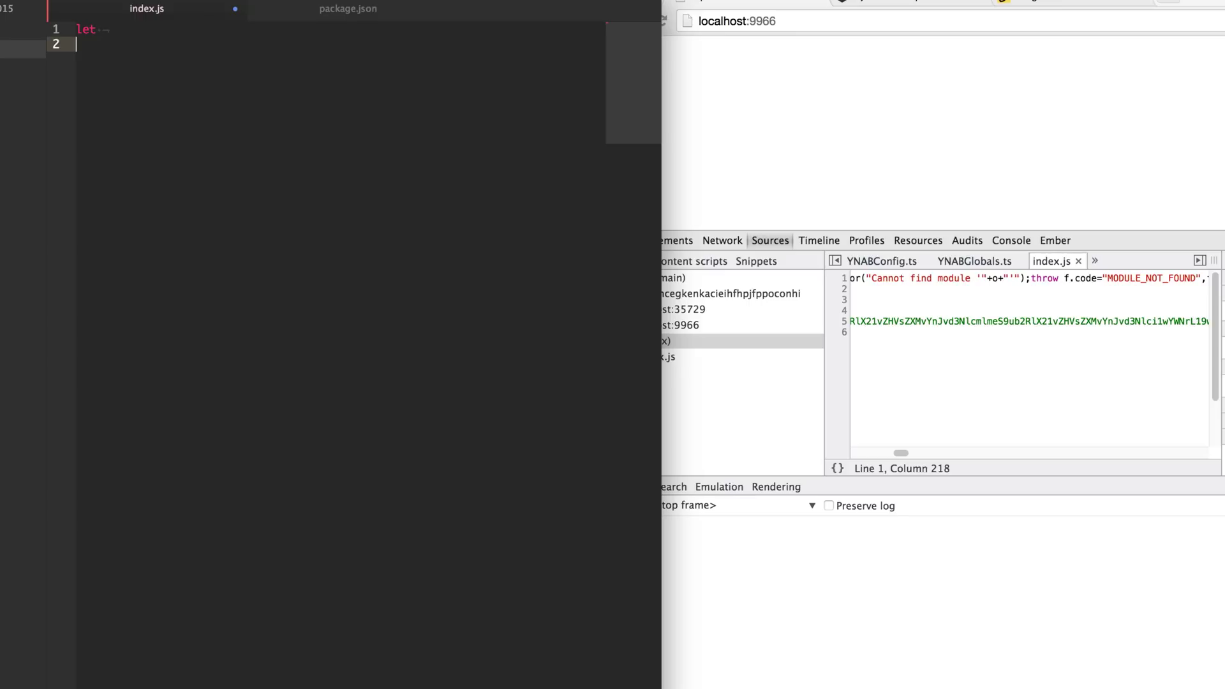
type("var")
key("Up")
key("shift+End")
key("Down")
key("shift+Home")
key("shift+Up")
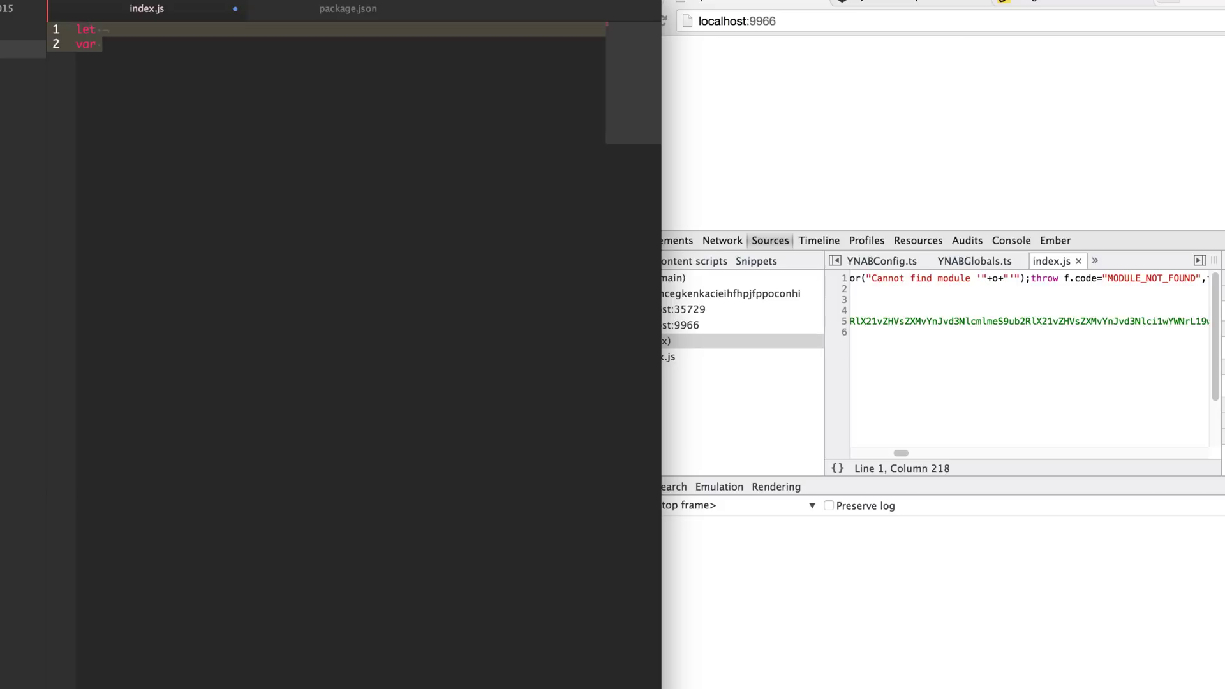
key("BackSpace")
type("var ")
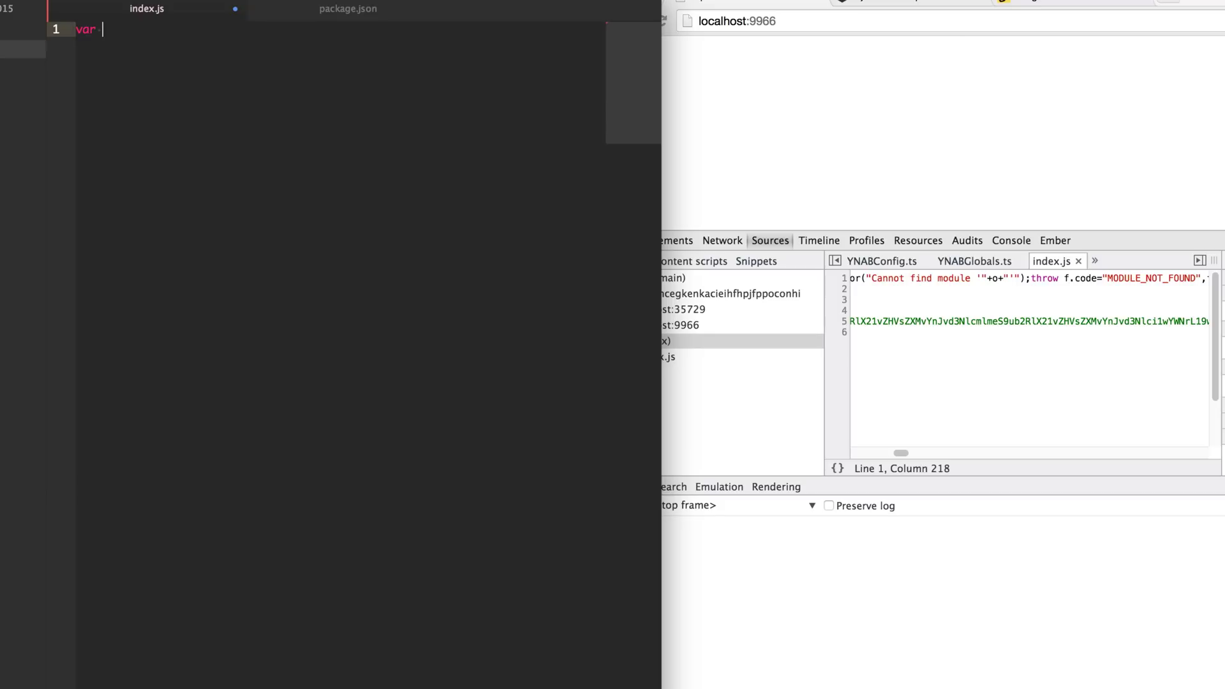
type("type = '")
type("grizzly")
Step: Add a while (true) block below the grizzly declaration
key("End")
key("Return")
key("Return")
type("if")
key("BackSpace")
key("BackSpace")
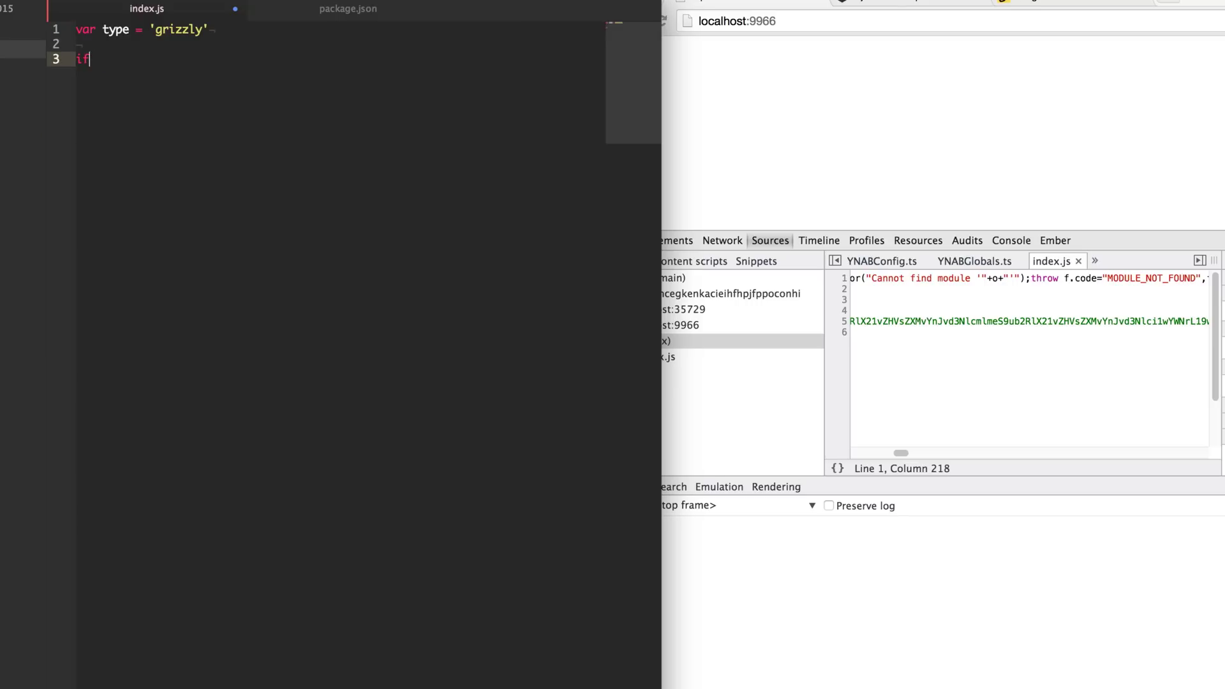
type("while (true")
type(") {")
key("Return")
key("Up")
key("Up")
key("Up")
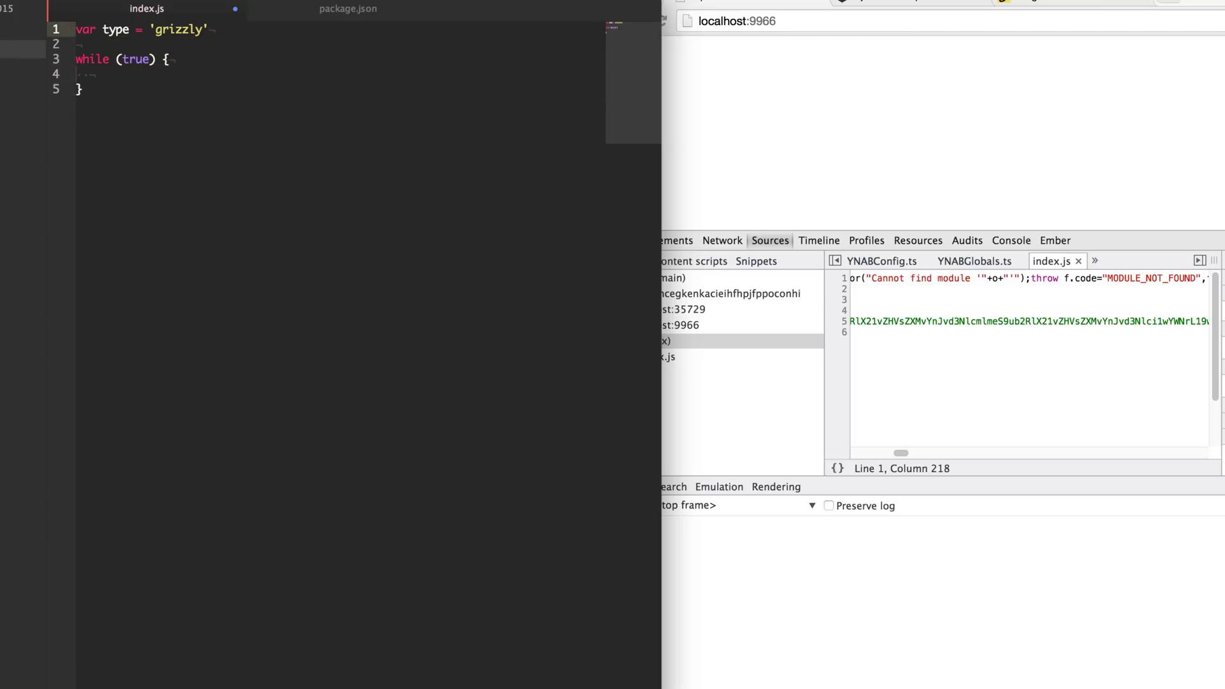
key("Return")
key("Return")
key("Return")
key("BackSpace")
key("BackSpace")
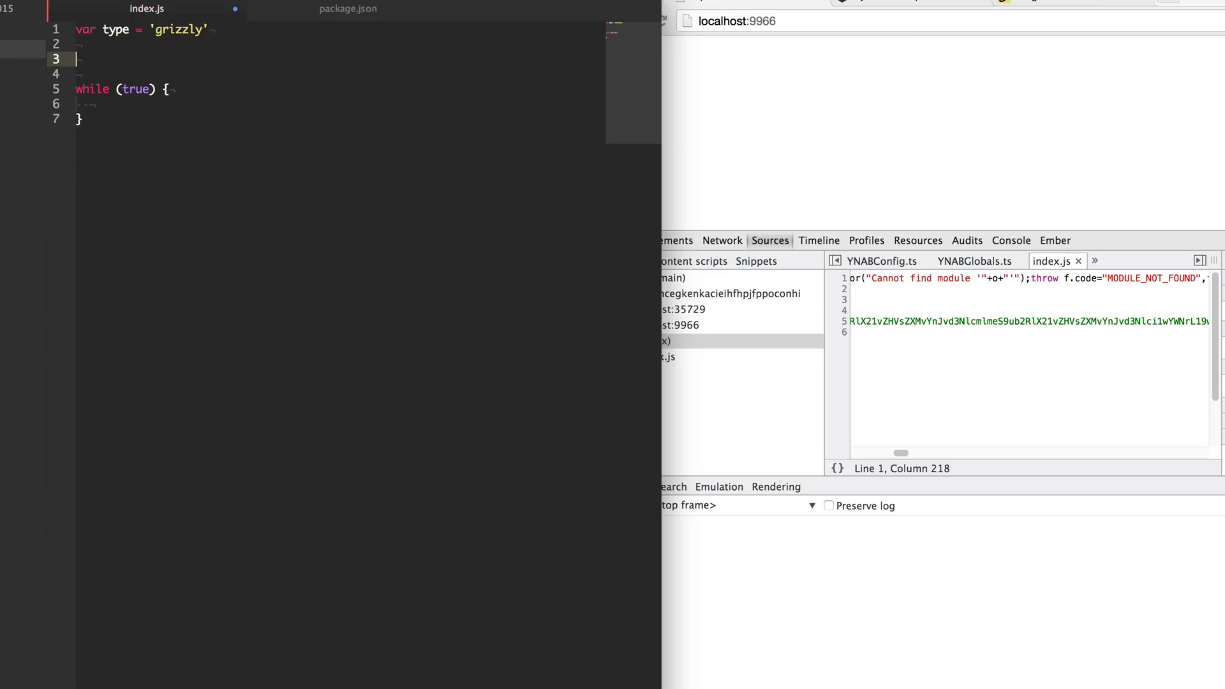
key("BackSpace")
key("BackSpace")
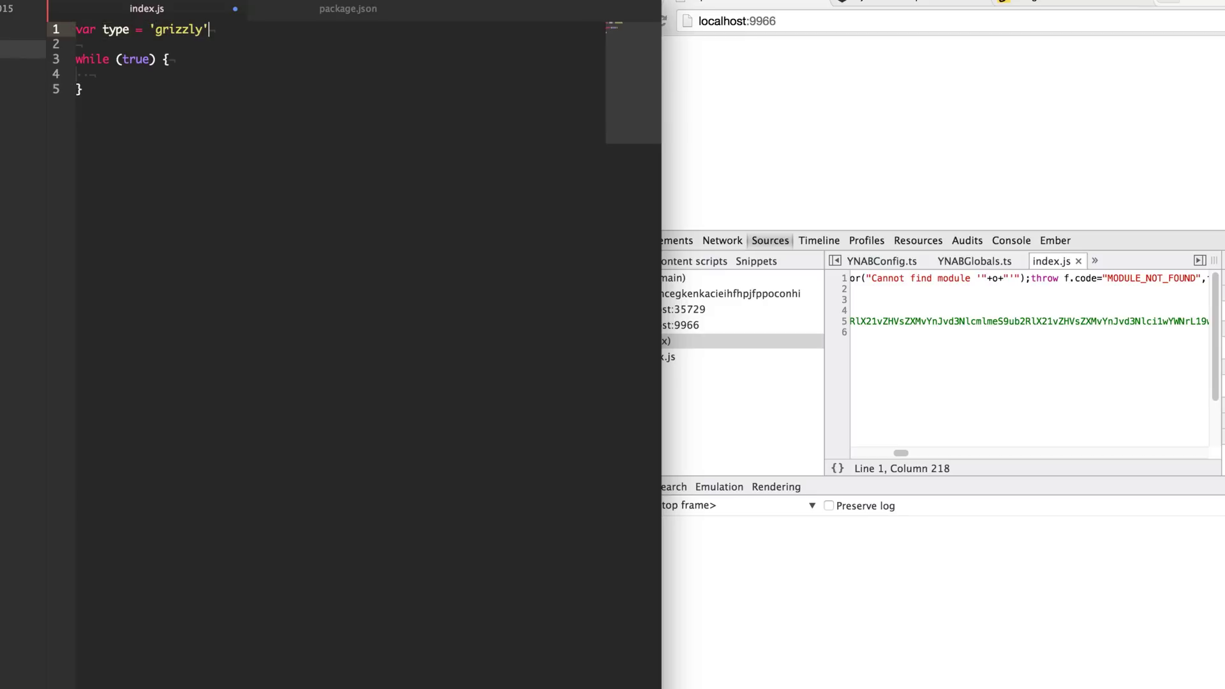
key("Down")
key("Down")
key("End")
key("Return")
type("var ")
type("type = '")
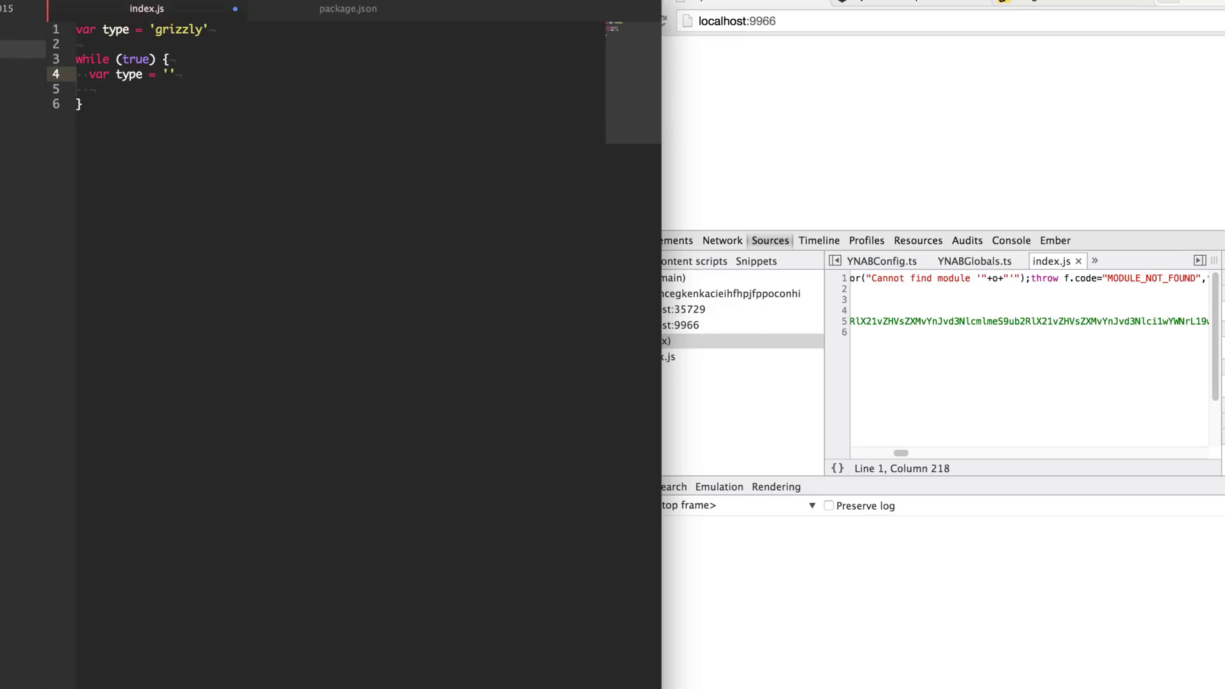
type("polar")
Step: Inside the loop, declare var type = 'polar', log type and break
key("End")
key("Return")
type("console.log(ty")
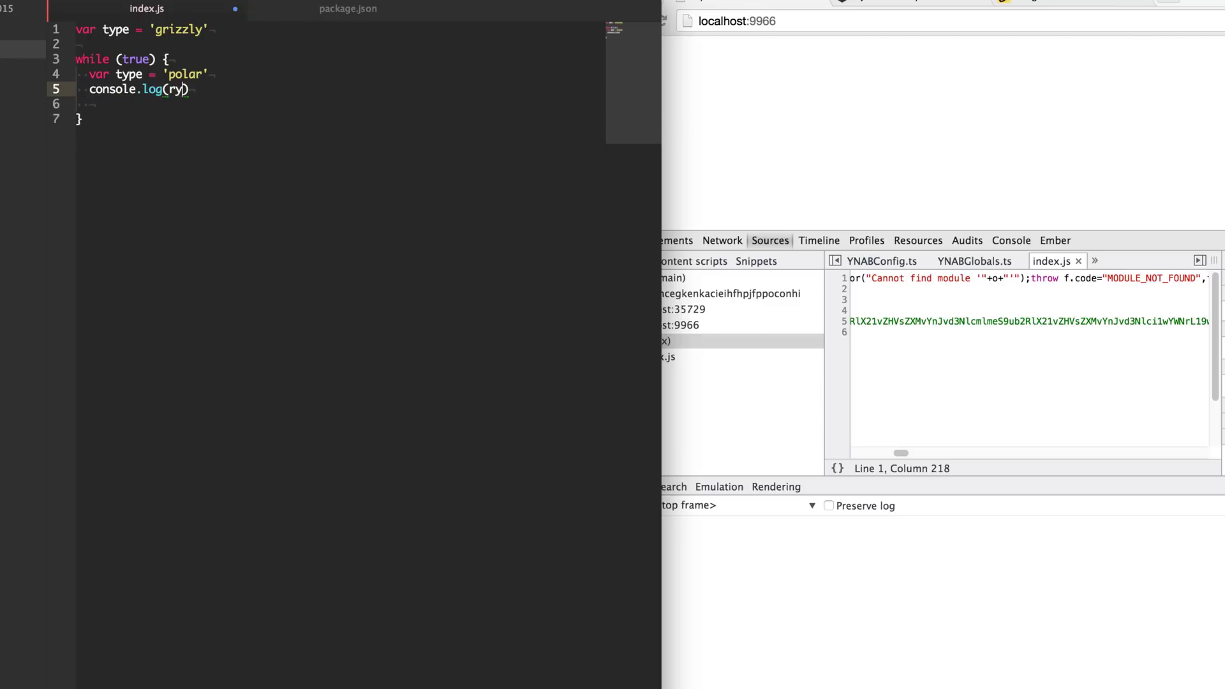
key("BackSpace")
type("ype")
key("BackSpace")
key("BackSpace")
type("o")
key("BackSpace")
type("pe")
key("End")
key("Return")
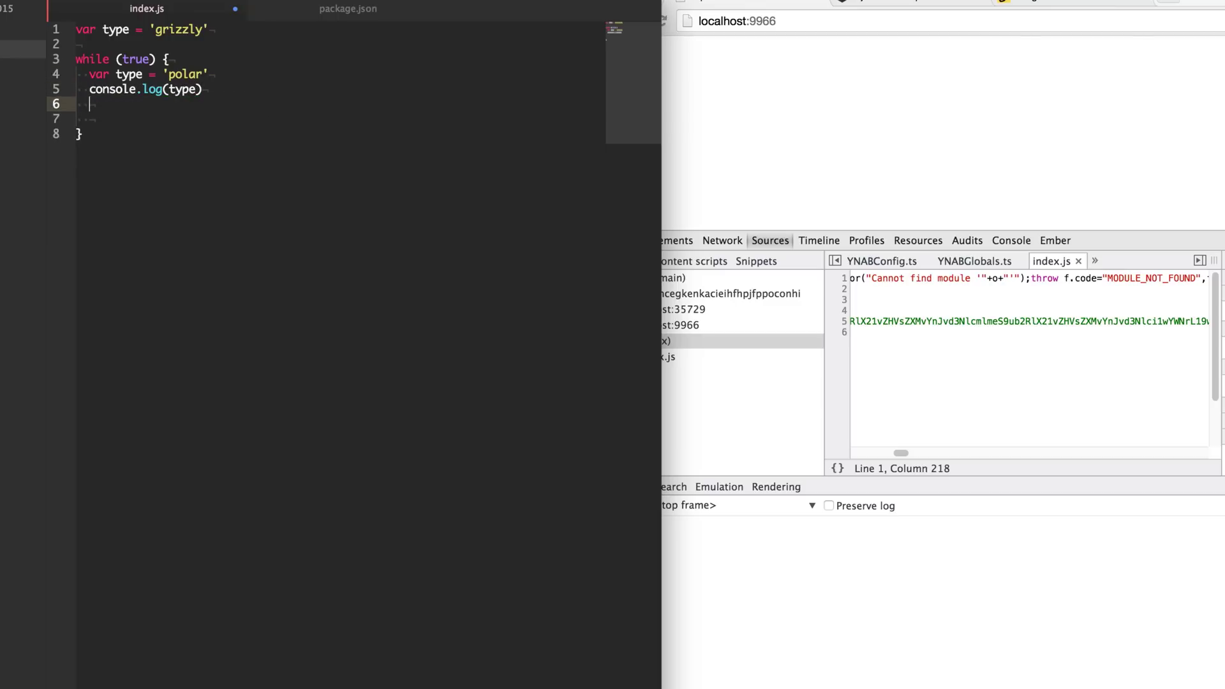
type("break")
key("Down")
key("ctrl+shift+k")
key("Up")
key("Up")
key("End")
key("shift+Home")
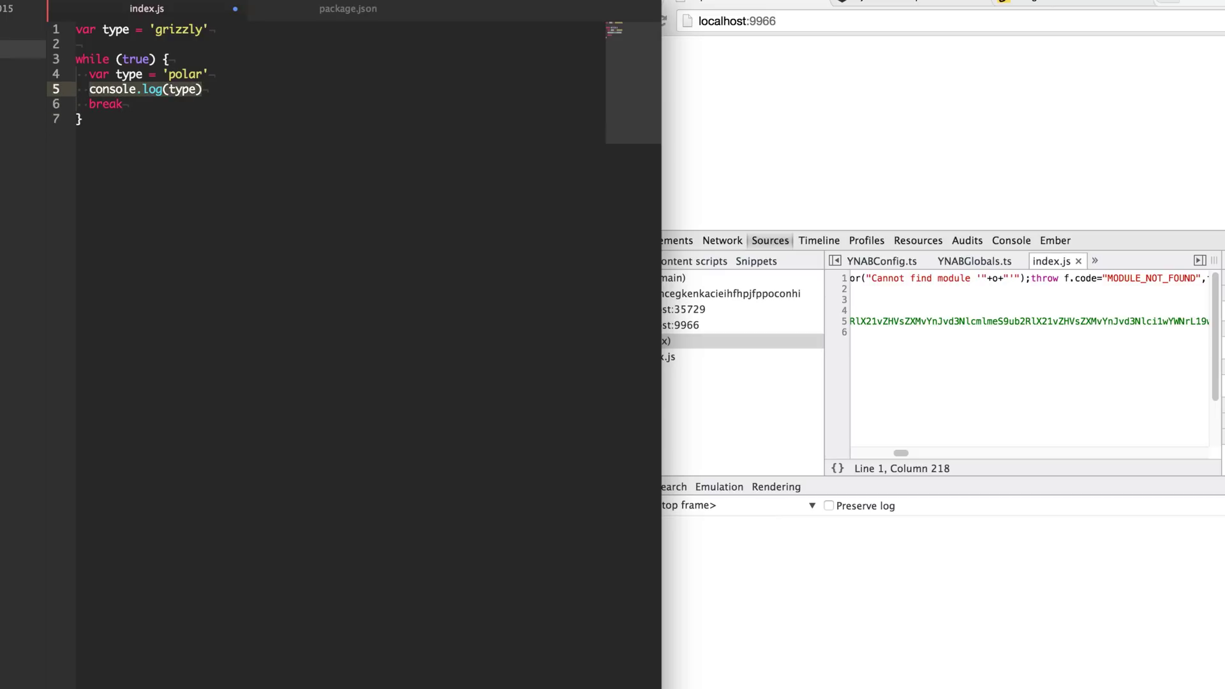
key("ctrl+c")
Step: Add console.log(type) after the loop and save index.js
key("ctrl+End")
key("Return")
key("Return")
type("conso")
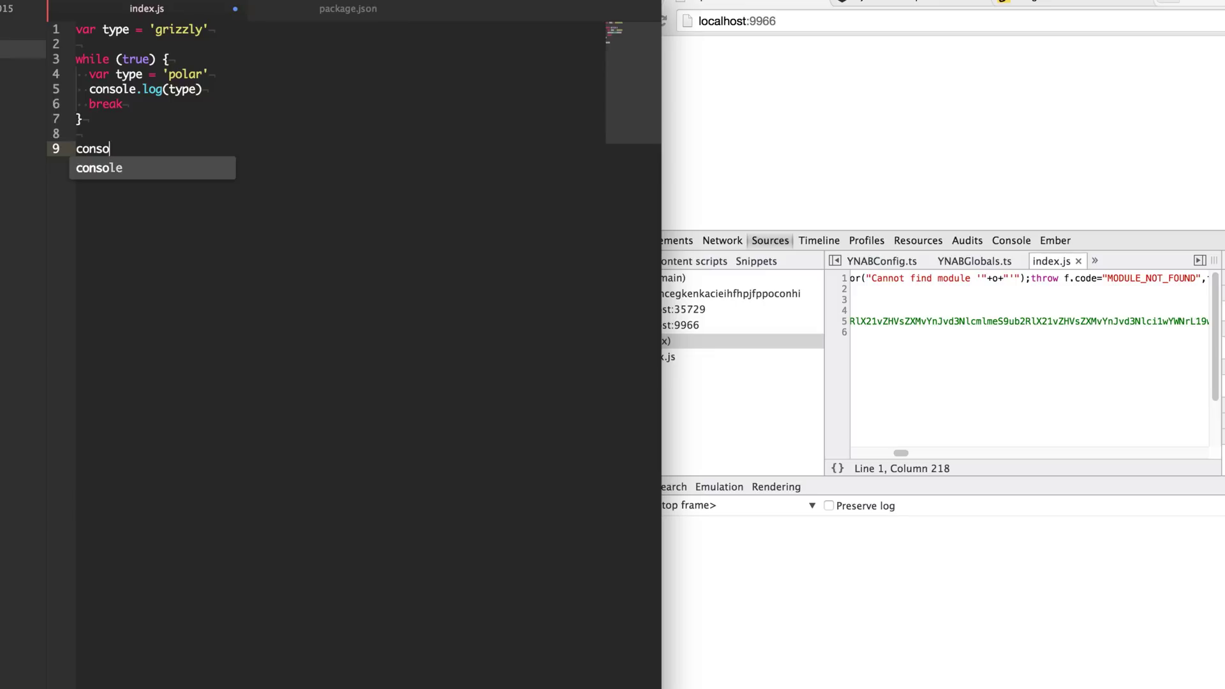
type("le.log()")
key("Up")
key("Up")
key("Up")
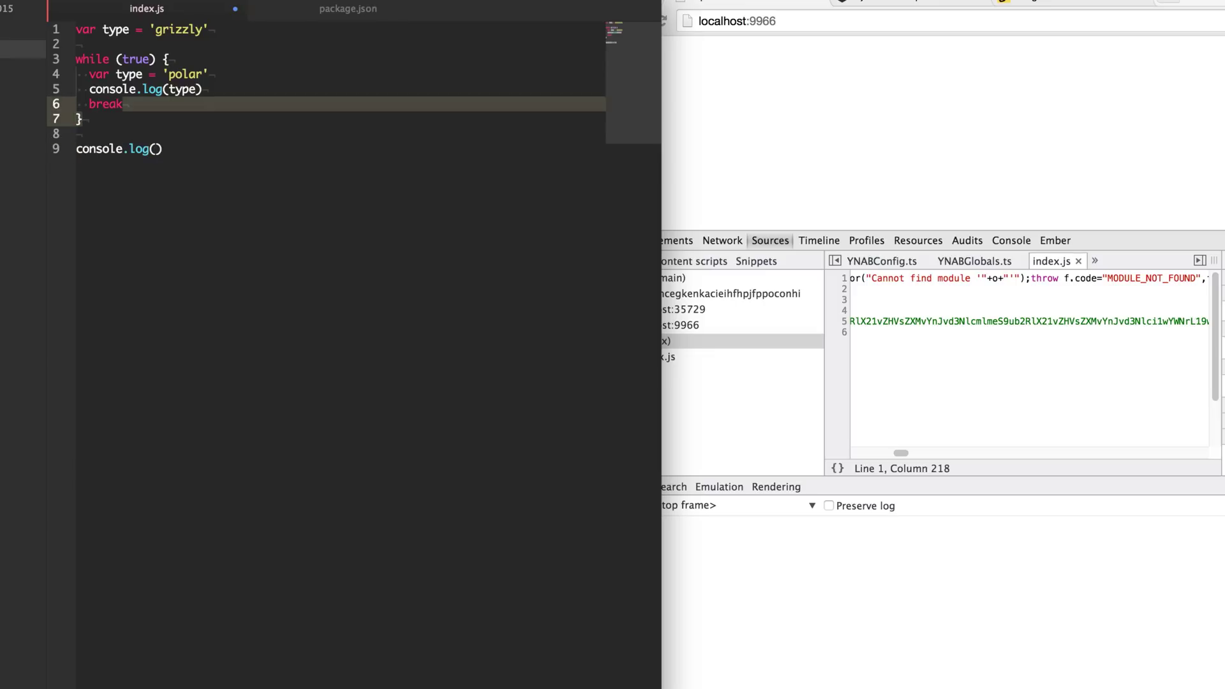
key("shift+Up")
key("shift+Up")
key("shift+Up")
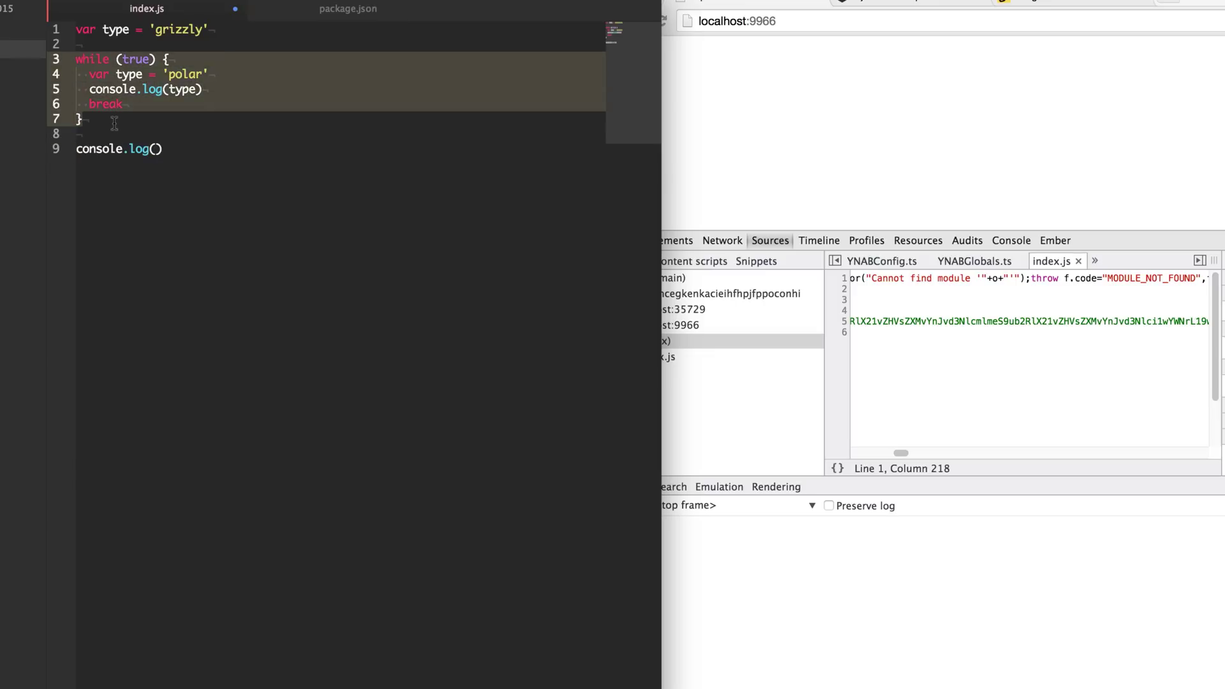
left_click(158, 148)
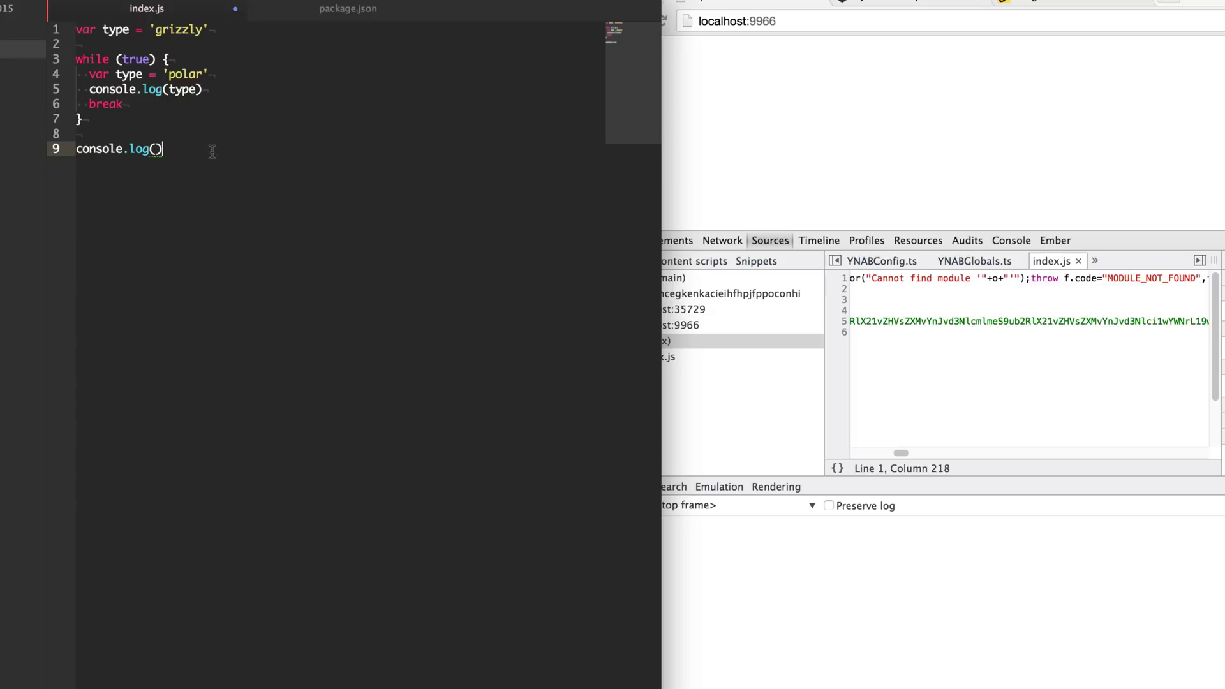
type("type")
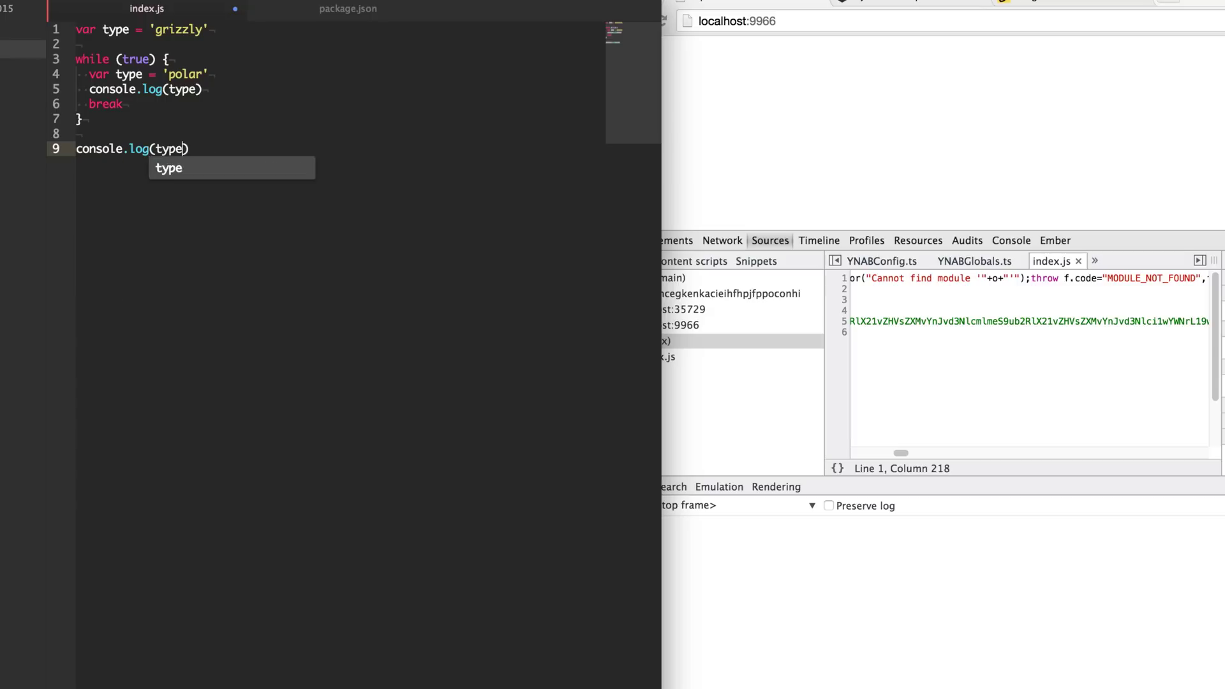
key("Right")
key("super+s")
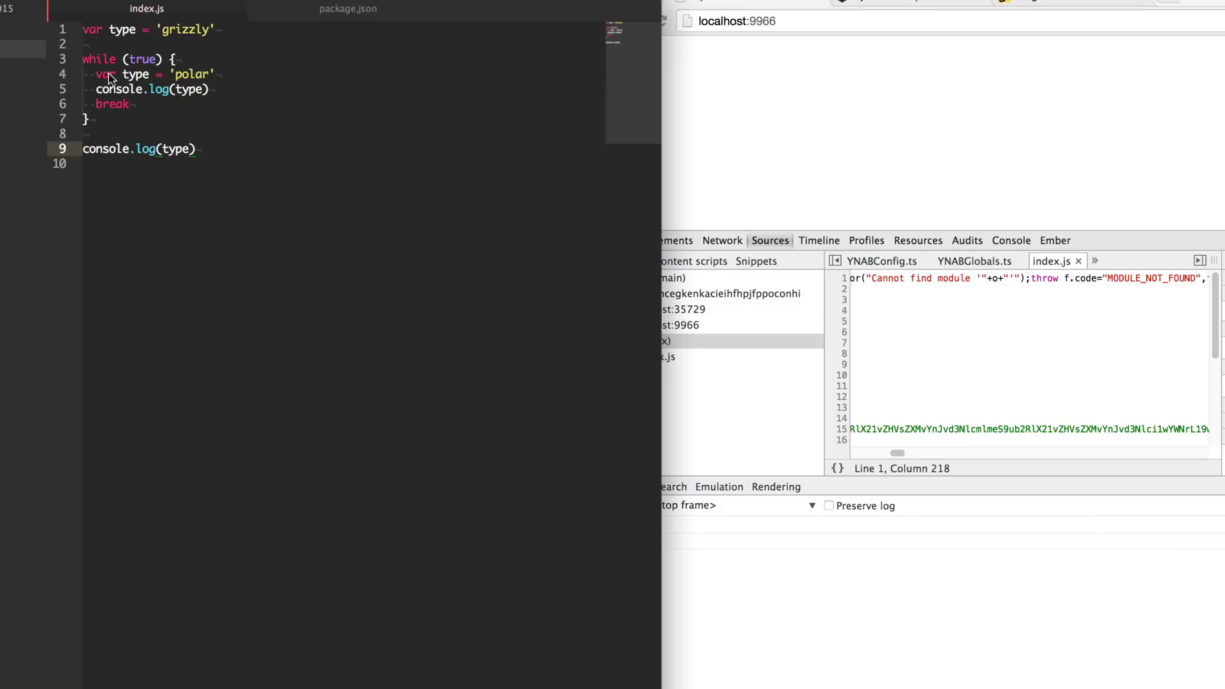
Step: Replace var with let in both type declarations, on lines 1 and 4
left_click(98, 74)
left_click_drag(238, 74, 95, 74)
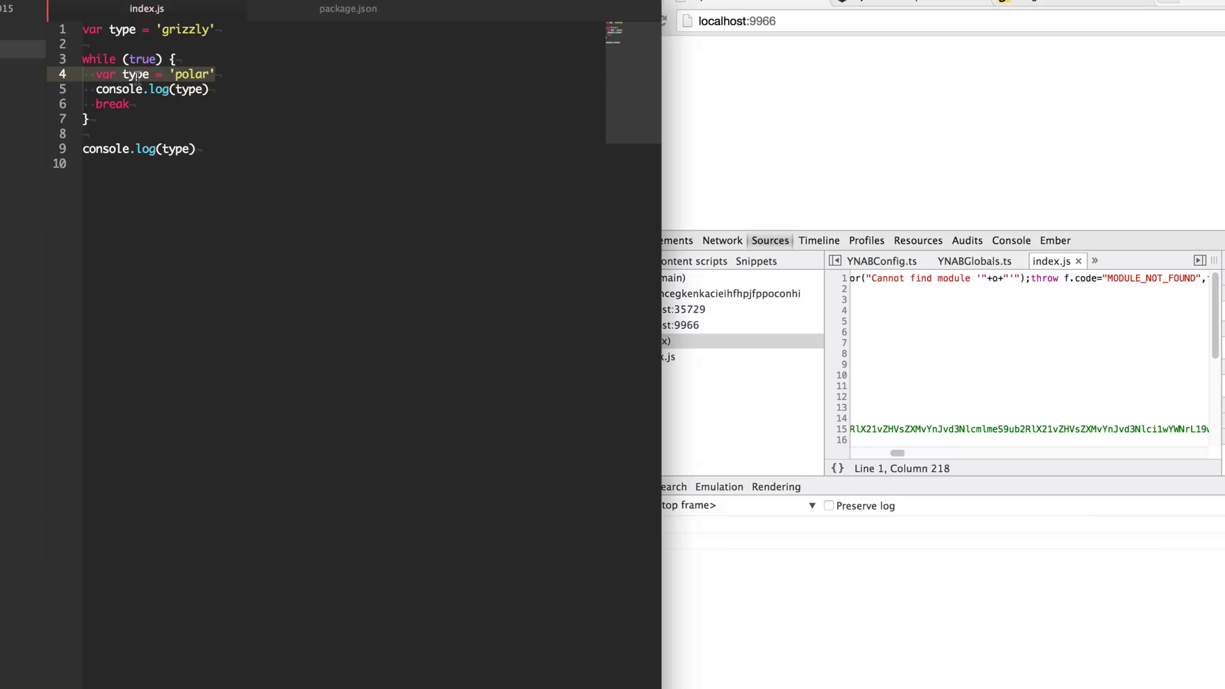
mouse_move(96, 74)
left_mouse_down()
mouse_move(203, 95)
mouse_move(191, 105)
left_mouse_up()
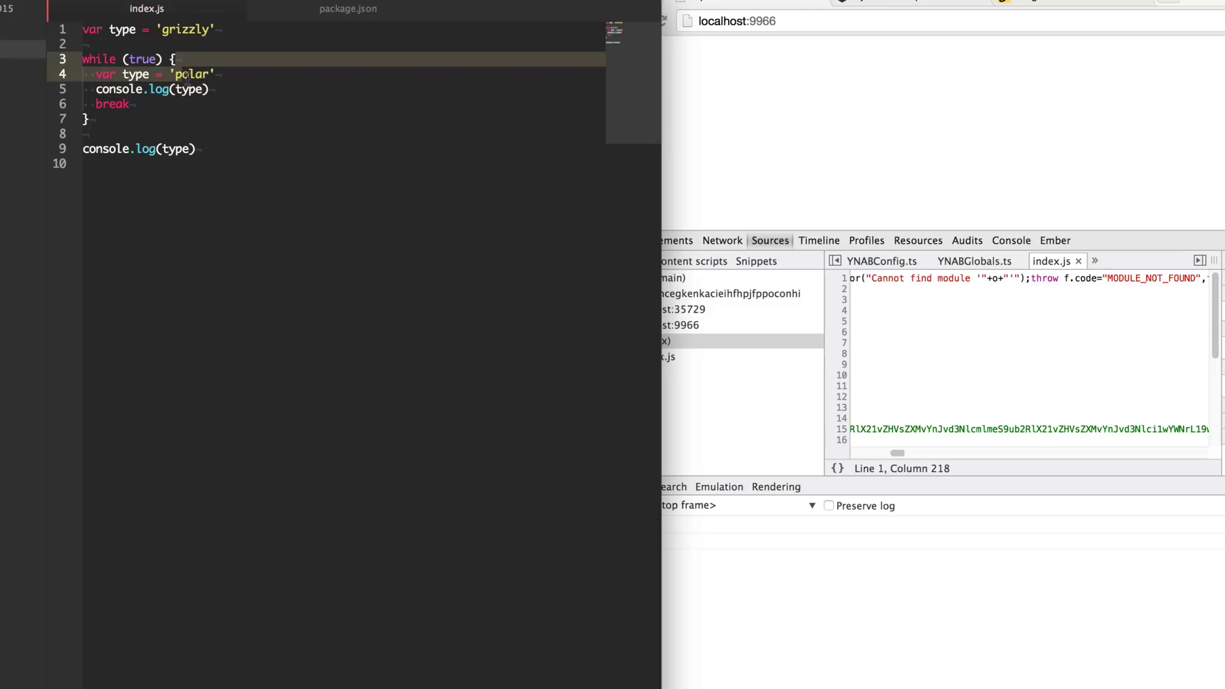
double_click(92, 29)
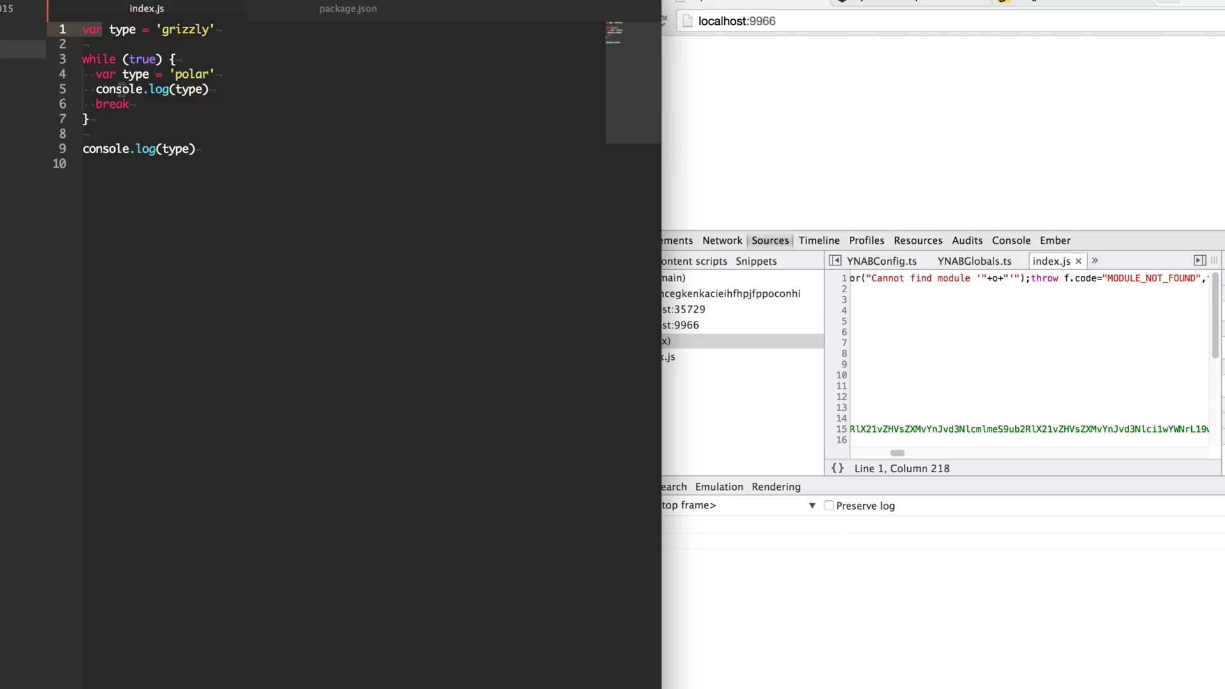
key("ctrl+d")
type("let")
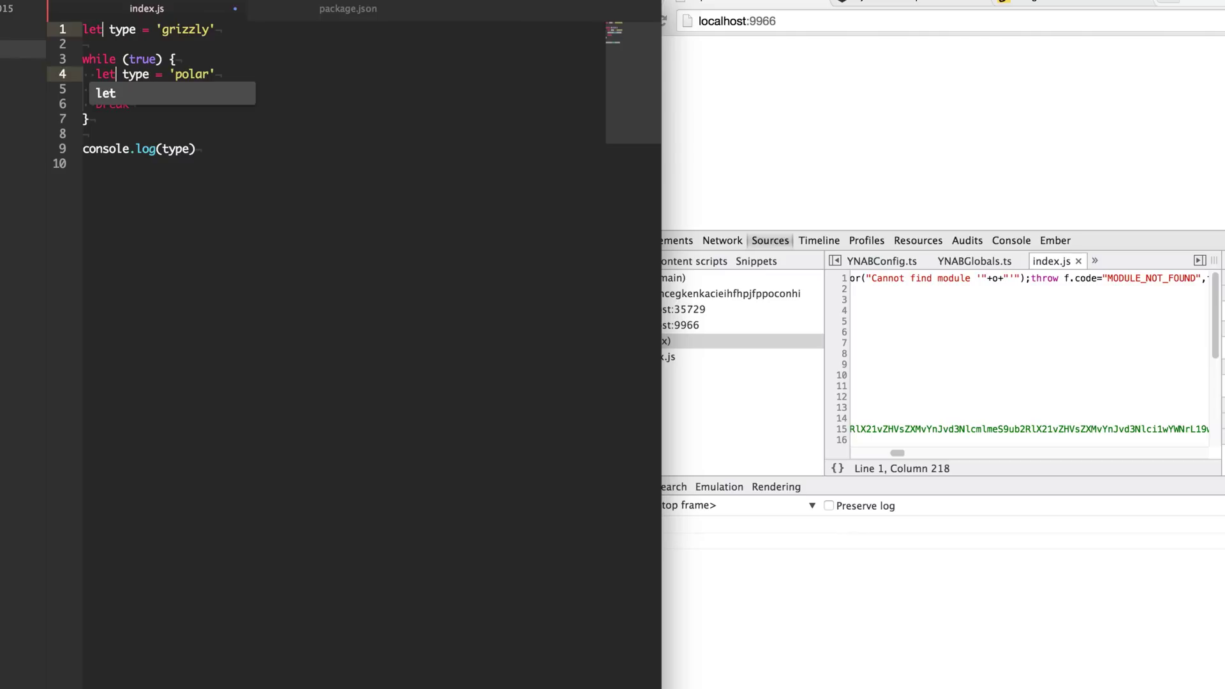
left_click(280, 159)
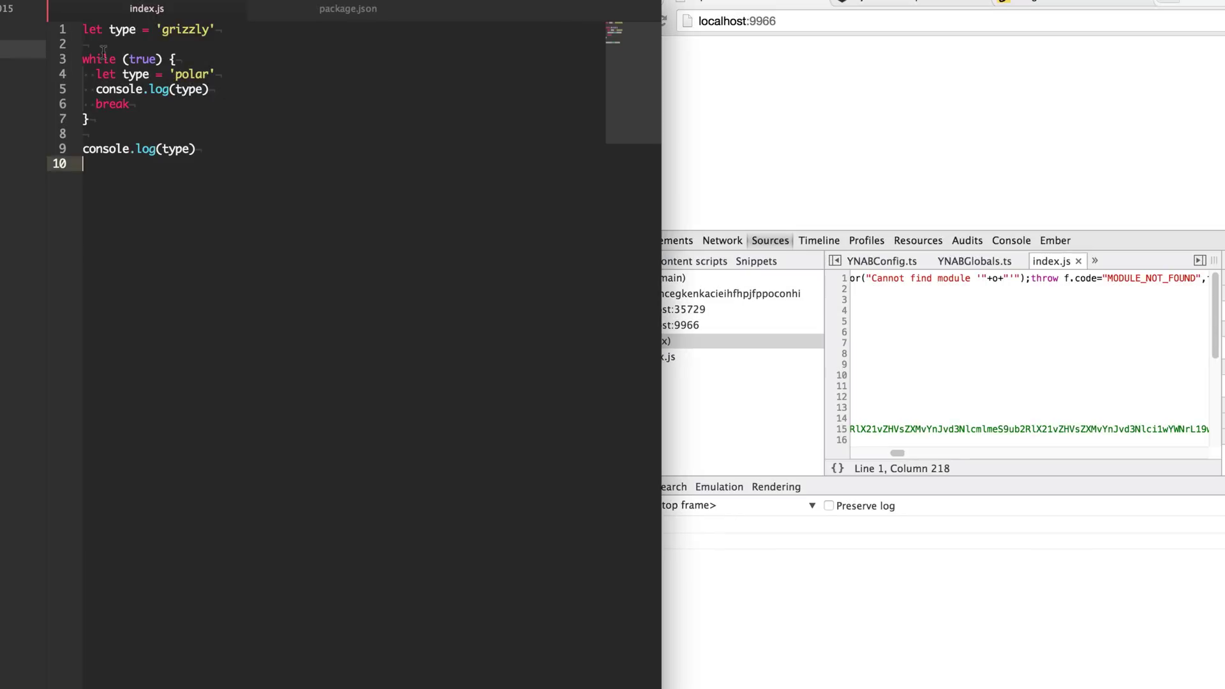
left_click(174, 73)
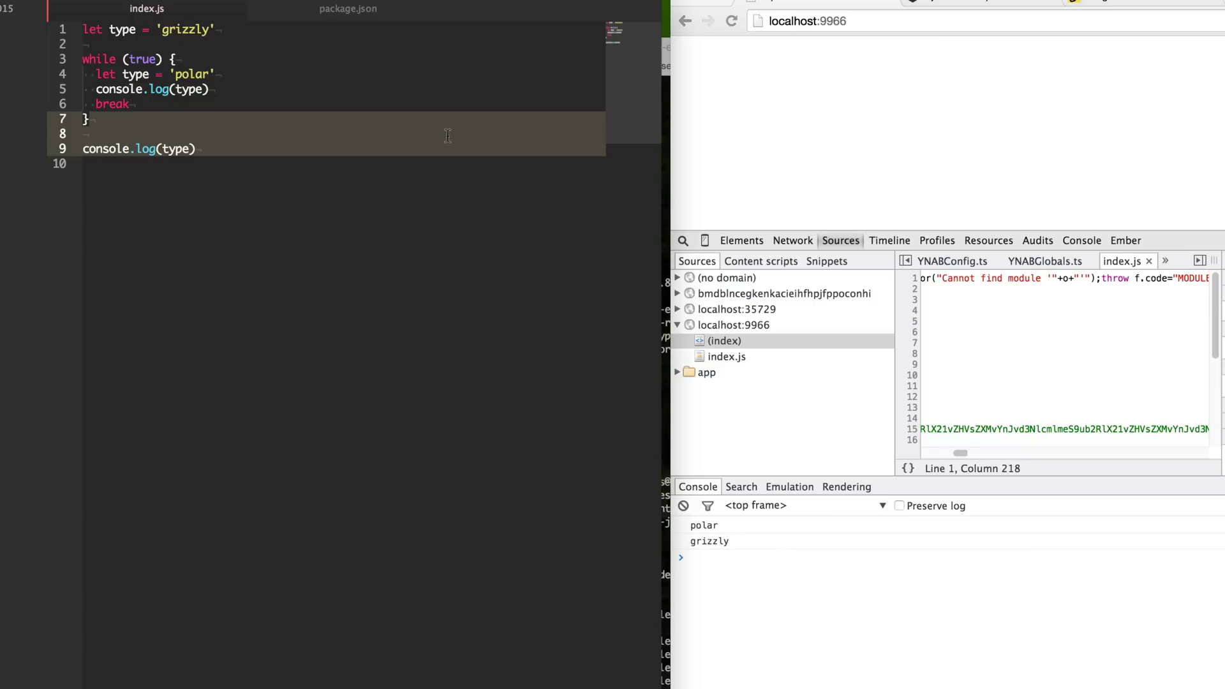
Step: Comment out all the existing code in index.js
left_click(288, 134)
key("ctrl+a")
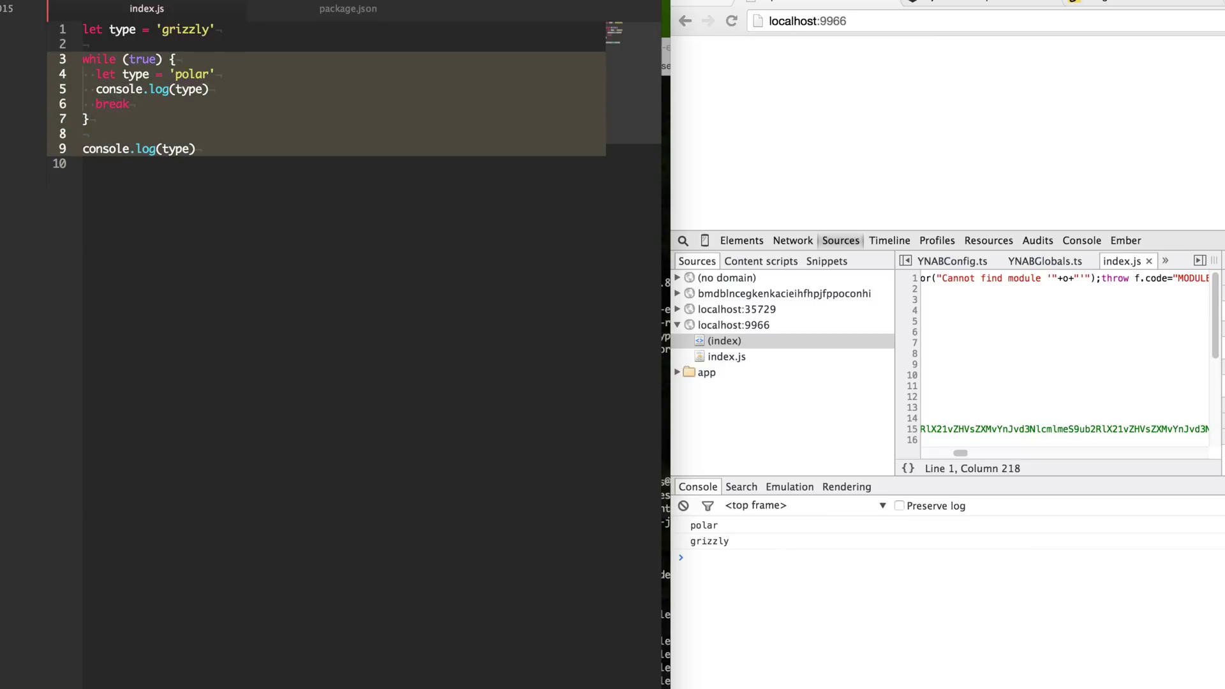
key("ctrl+slash")
Step: Add const PI = Math.PI followed by PI = 123, and save
key("Down")
key("Return")
key("Return")
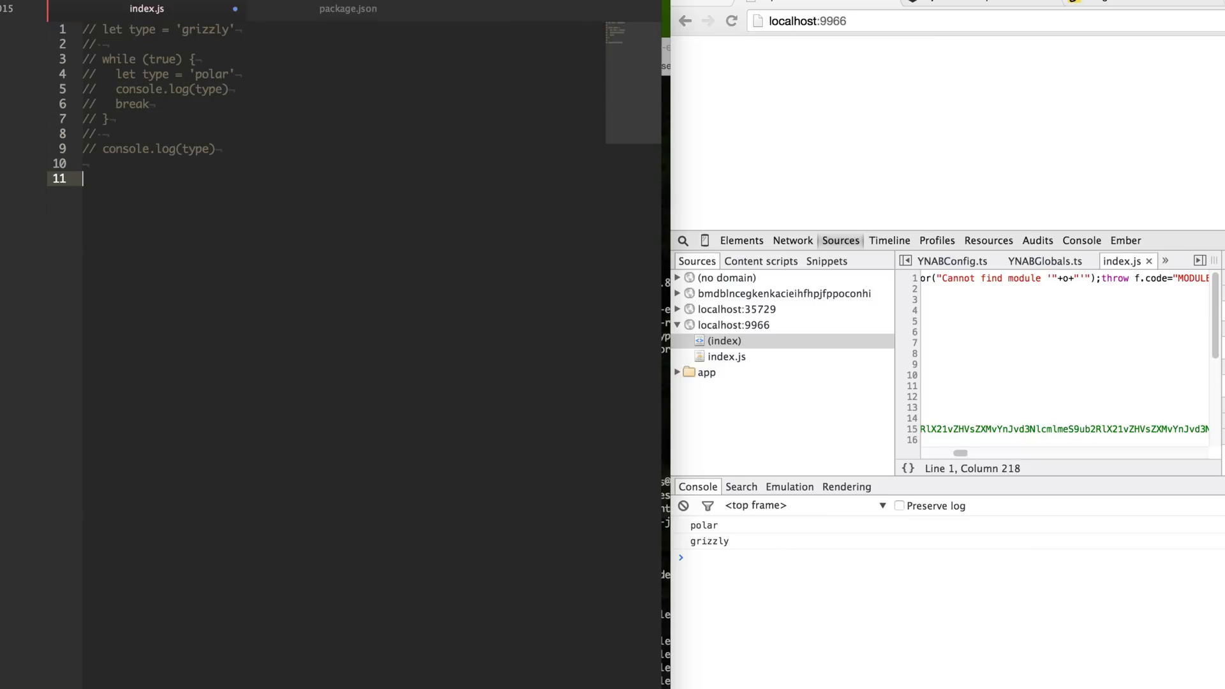
type("const PI =")
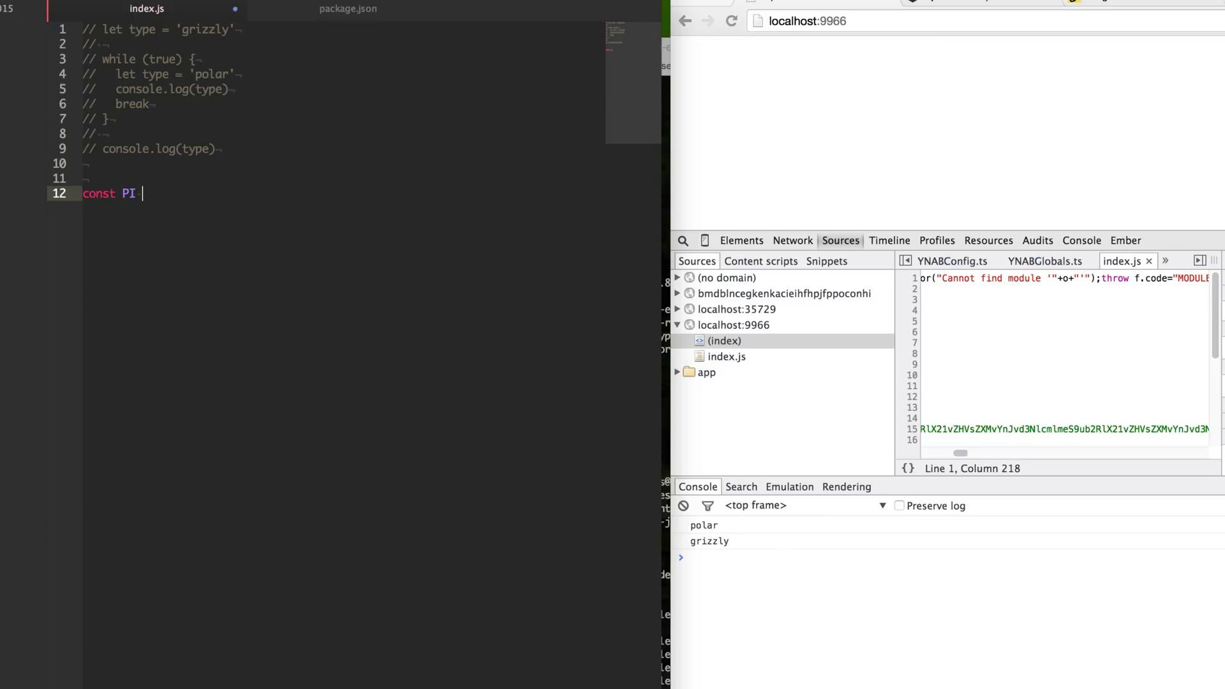
type(" Math.")
type("PI")
key("Escape")
key("Return")
key("Return")
key("Return")
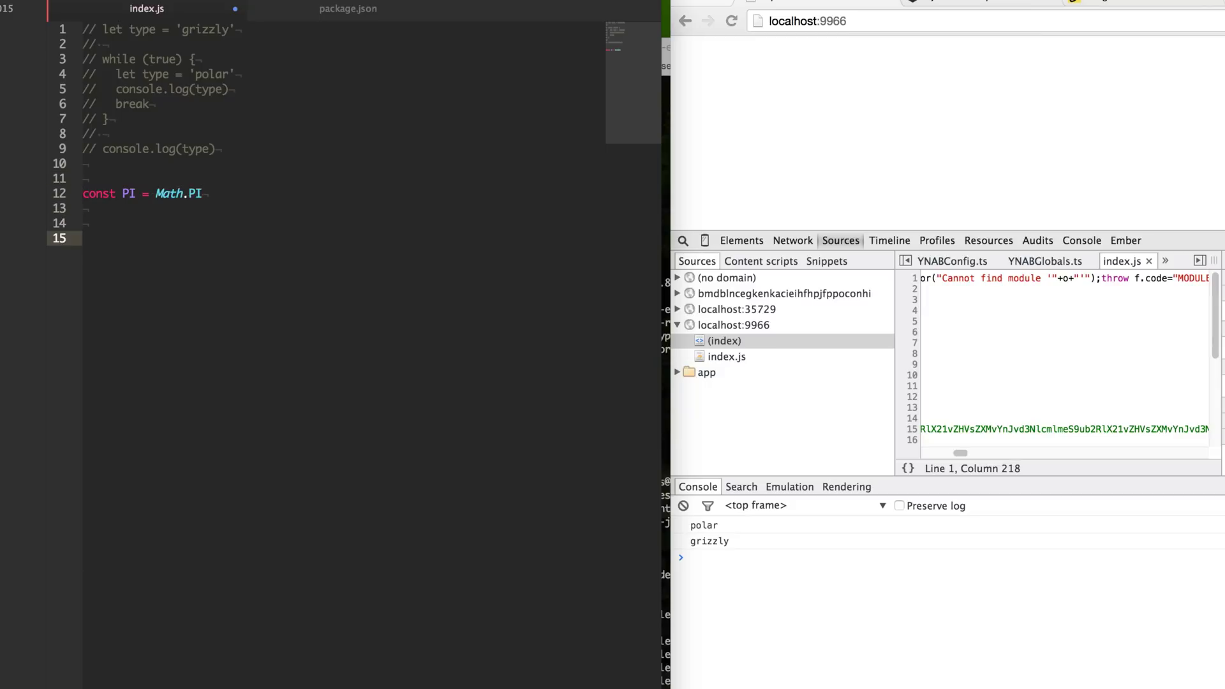
type("PI = 123")
key("super+s")
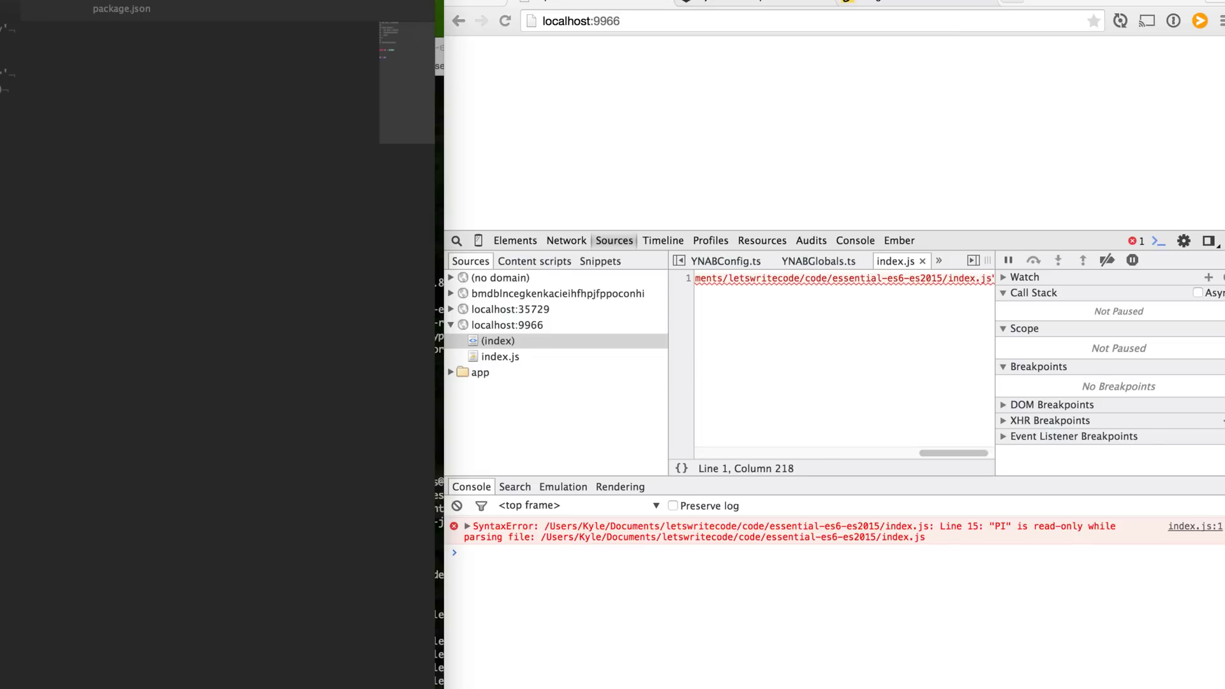
Step: Turn the PI line into const moment = require('moment') and delete PI = 123
left_click(167, 238)
left_click(132, 193)
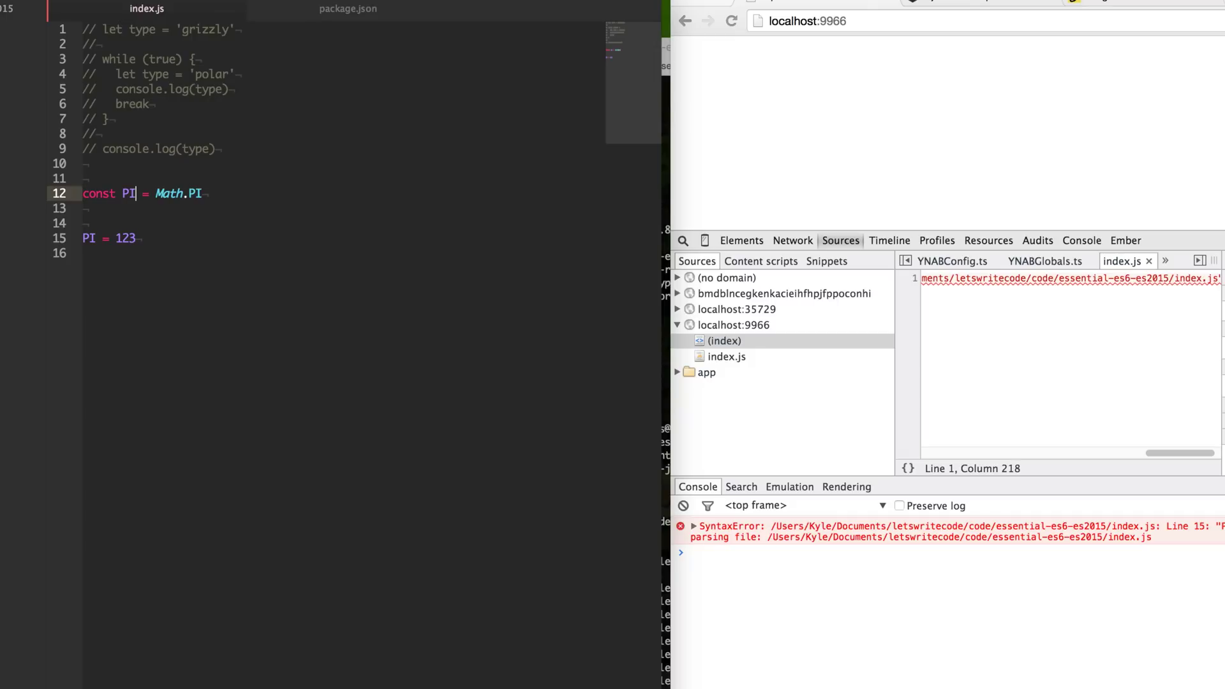
key("BackSpace")
key("BackSpace")
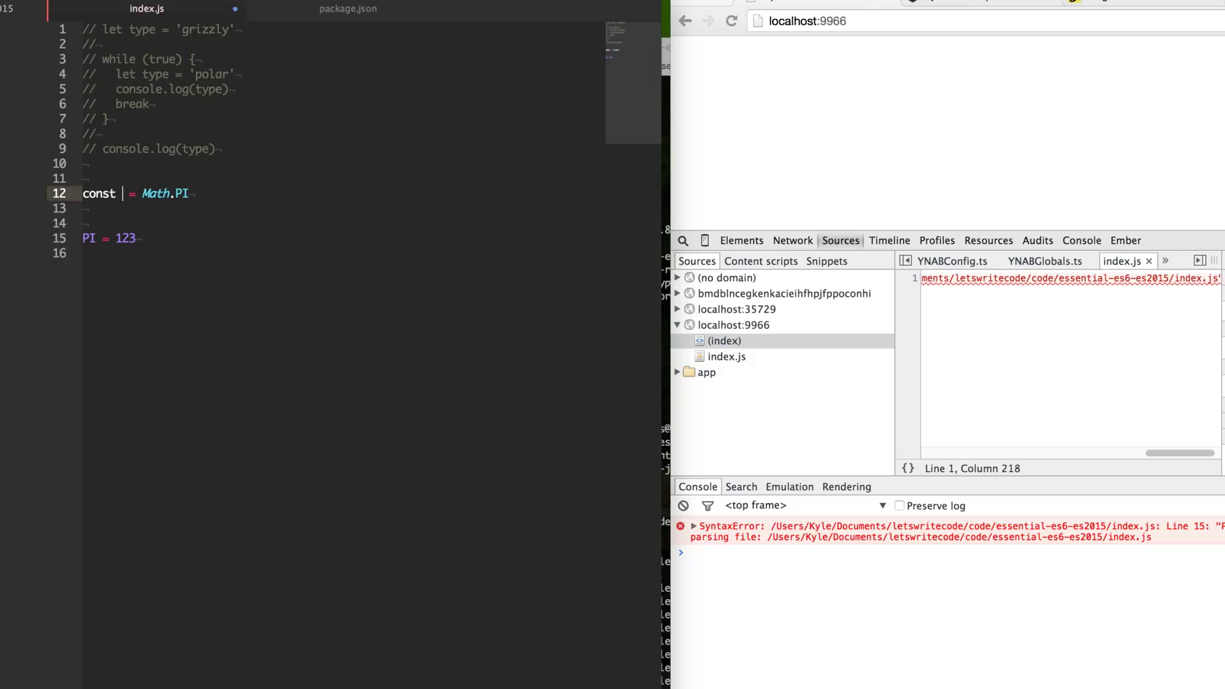
type("moment ")
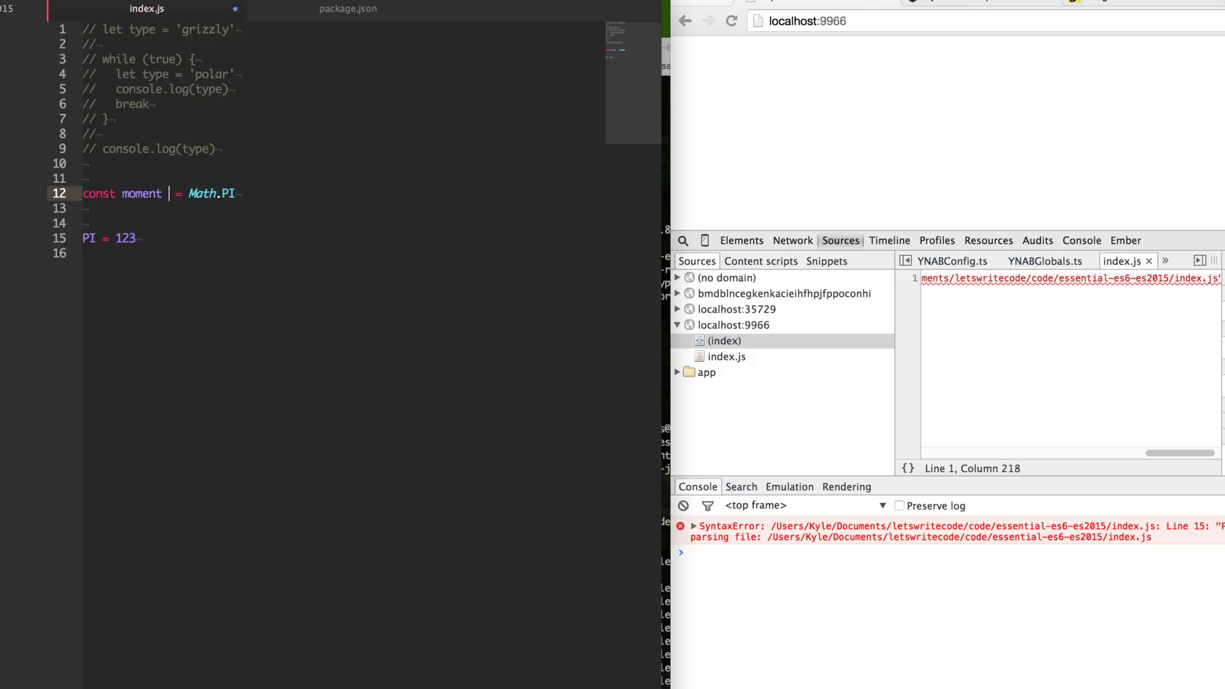
type("= require")
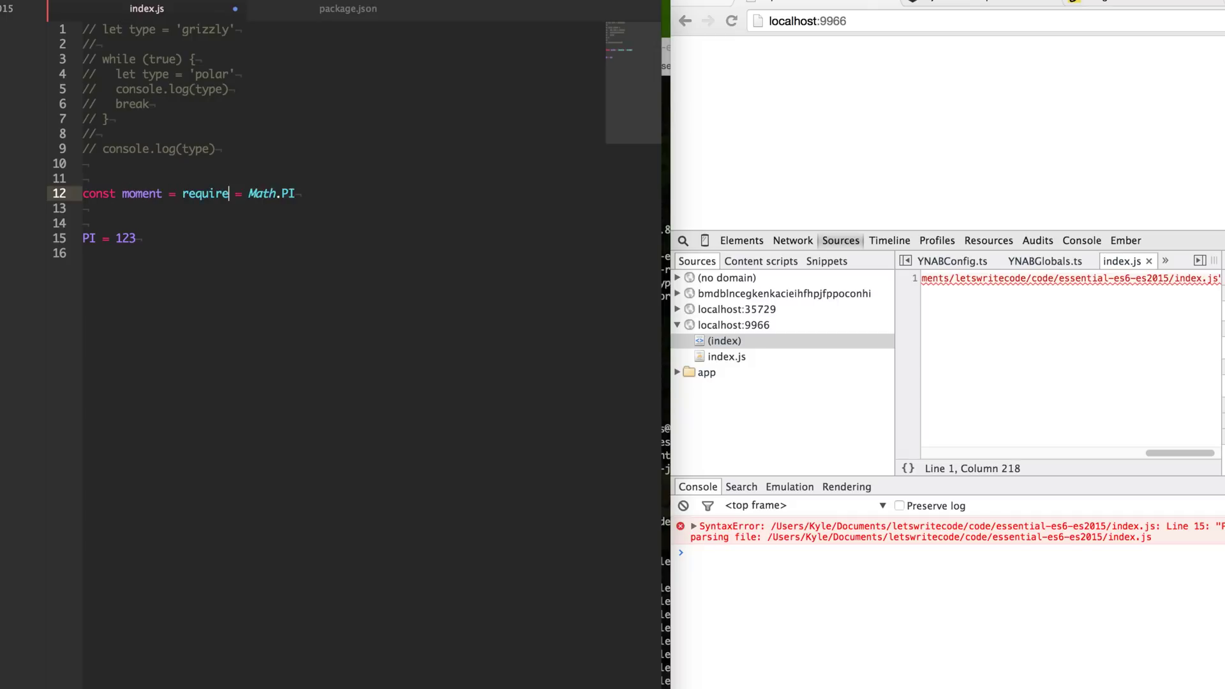
type("('moment")
key("Right")
key("Right")
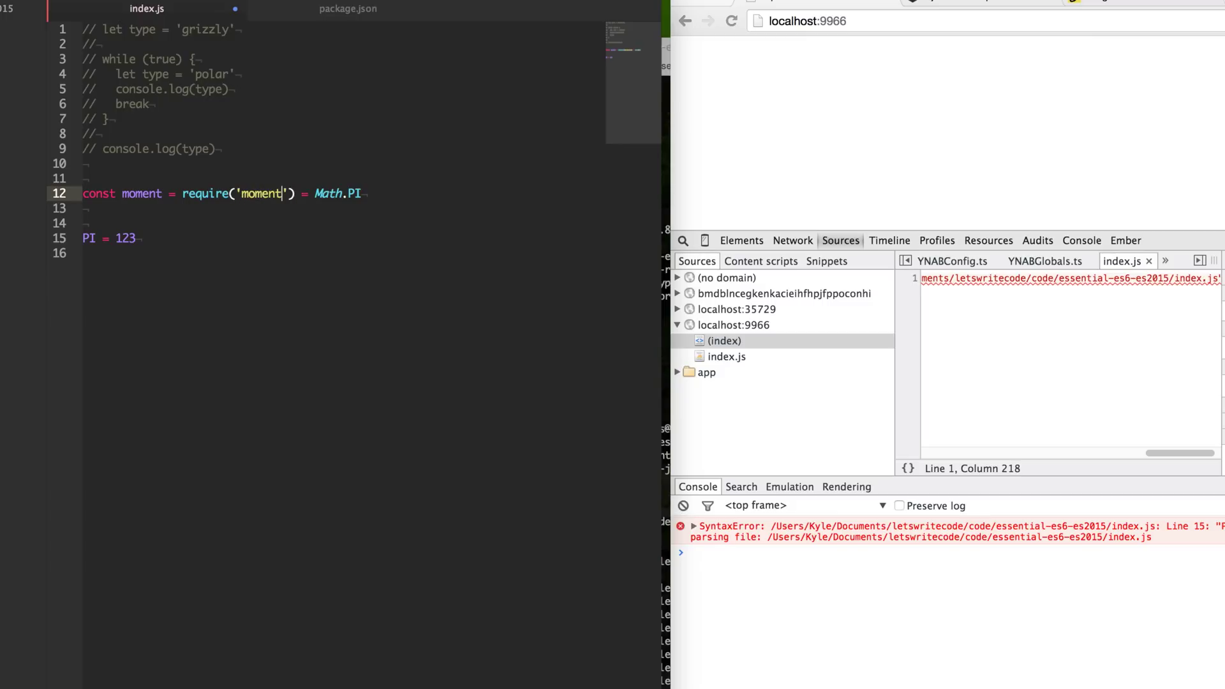
key("shift+End")
key("BackSpace")
key("Down")
key("Down")
key("shift+Down")
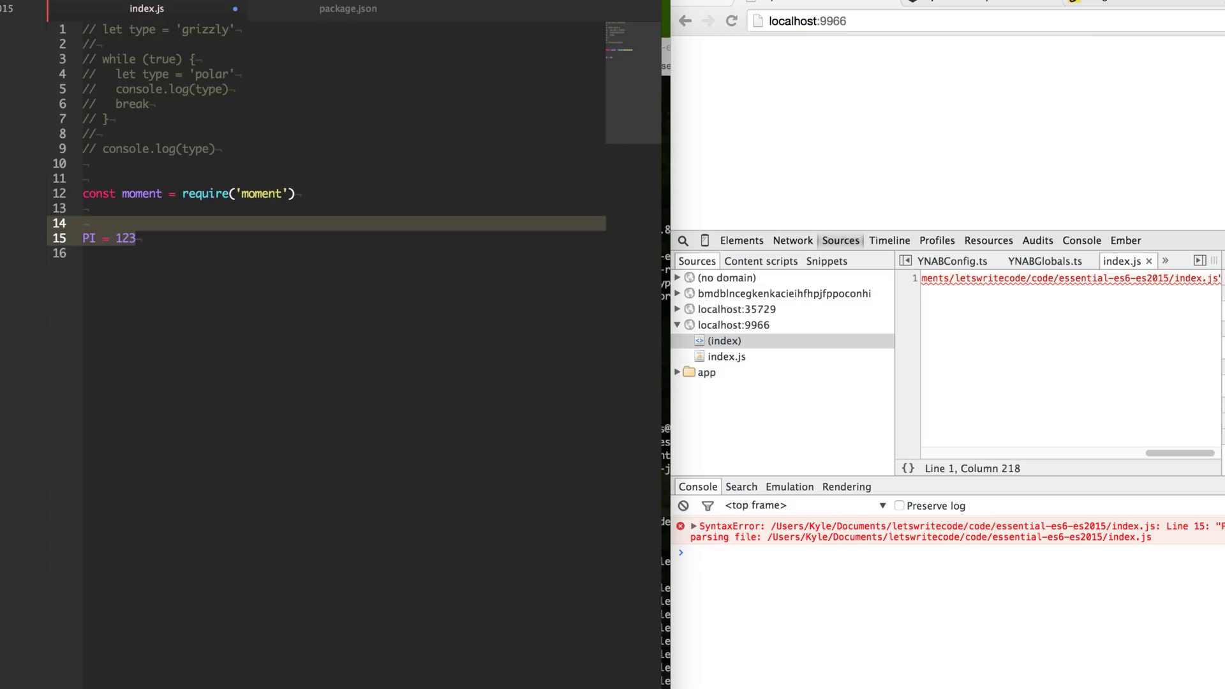
key("BackSpace")
key("BackSpace")
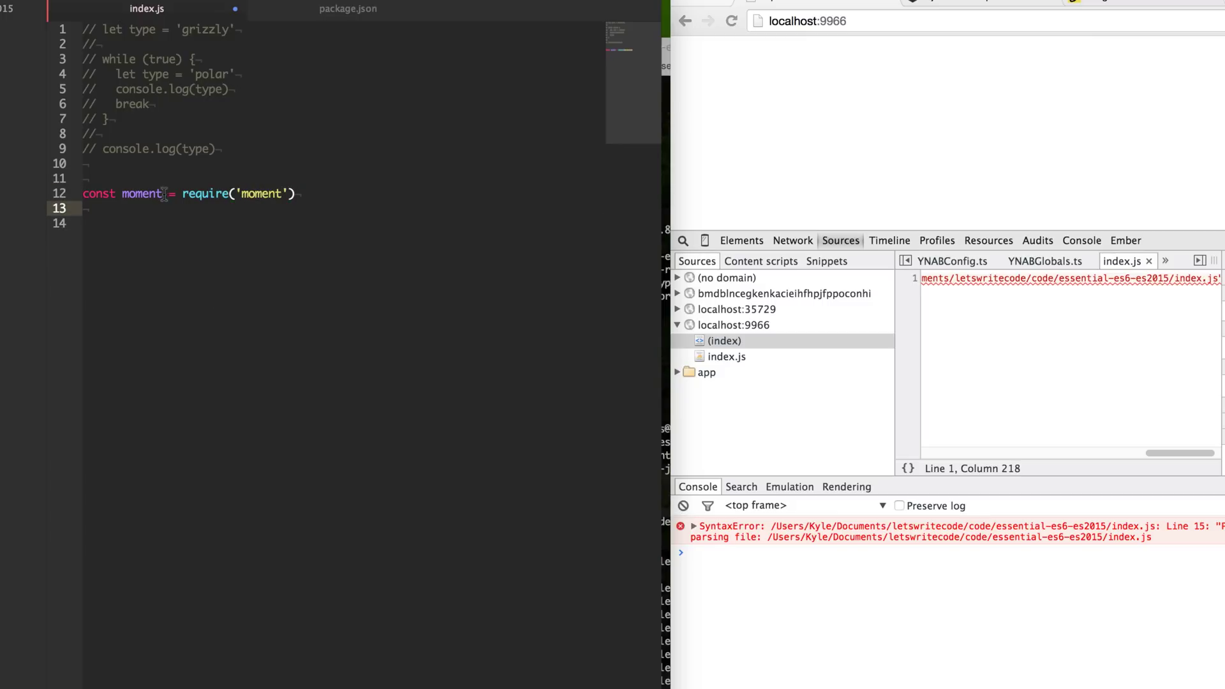
Step: Check the moment require line, then save so Chrome reports the missing module
double_click(137, 193)
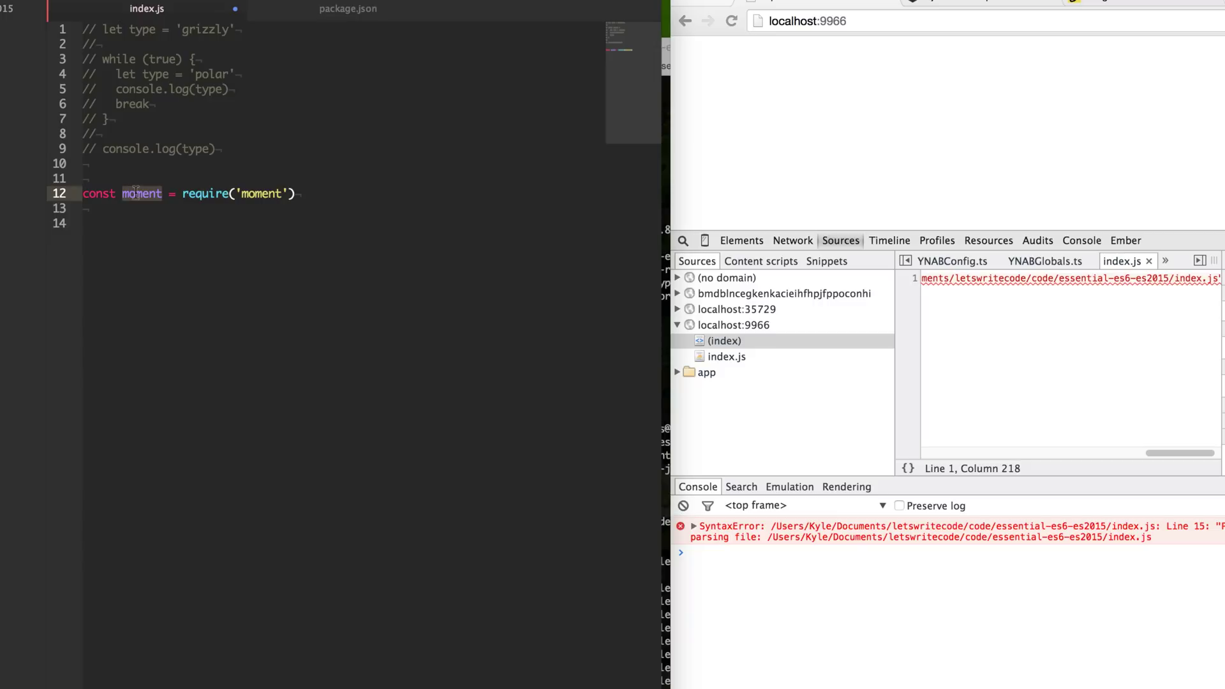
left_click(137, 230)
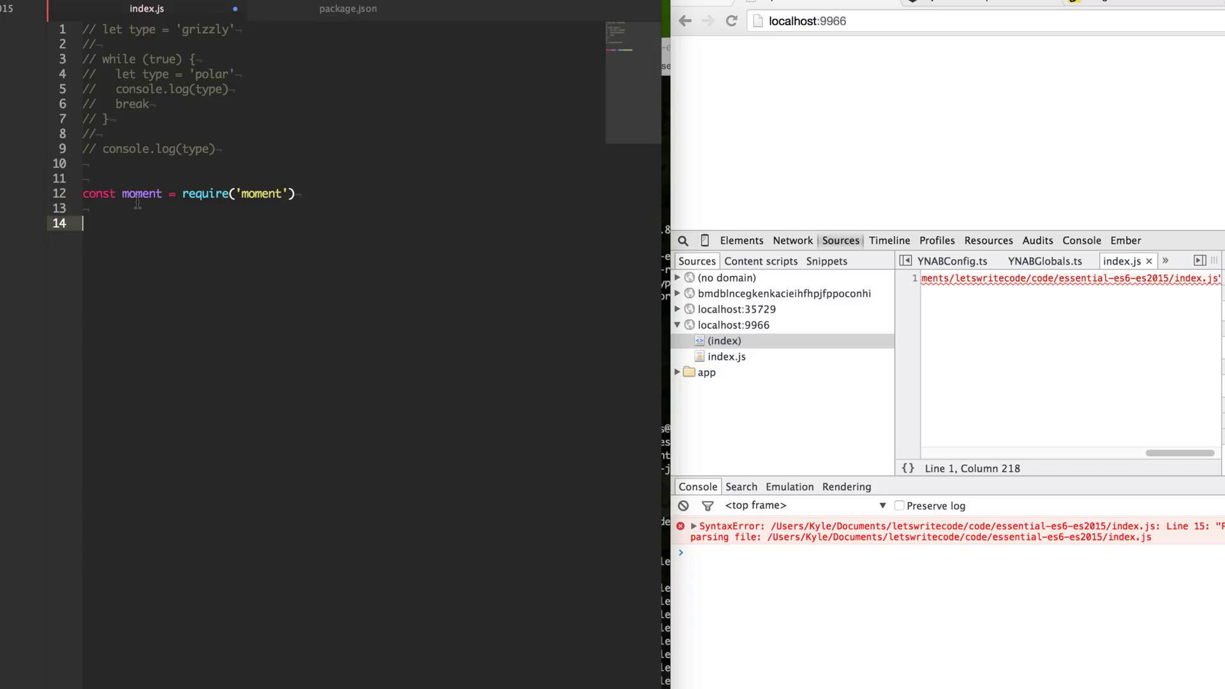
left_click(296, 194)
left_click(50, 189)
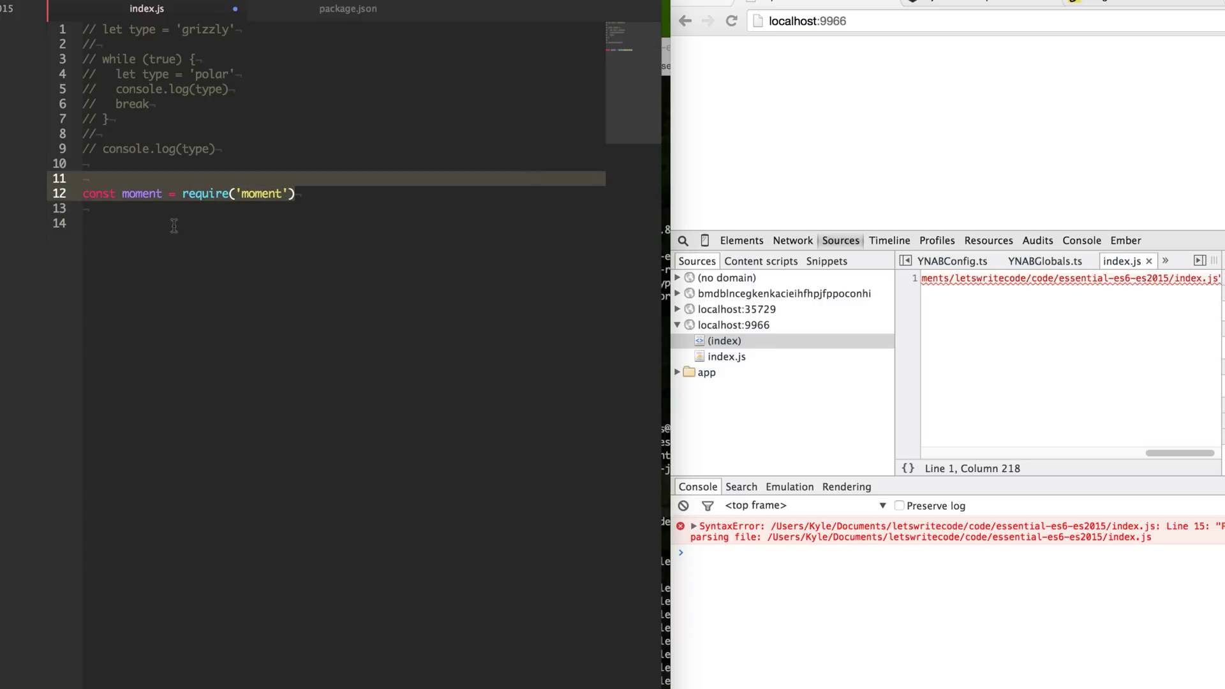
left_click(163, 207)
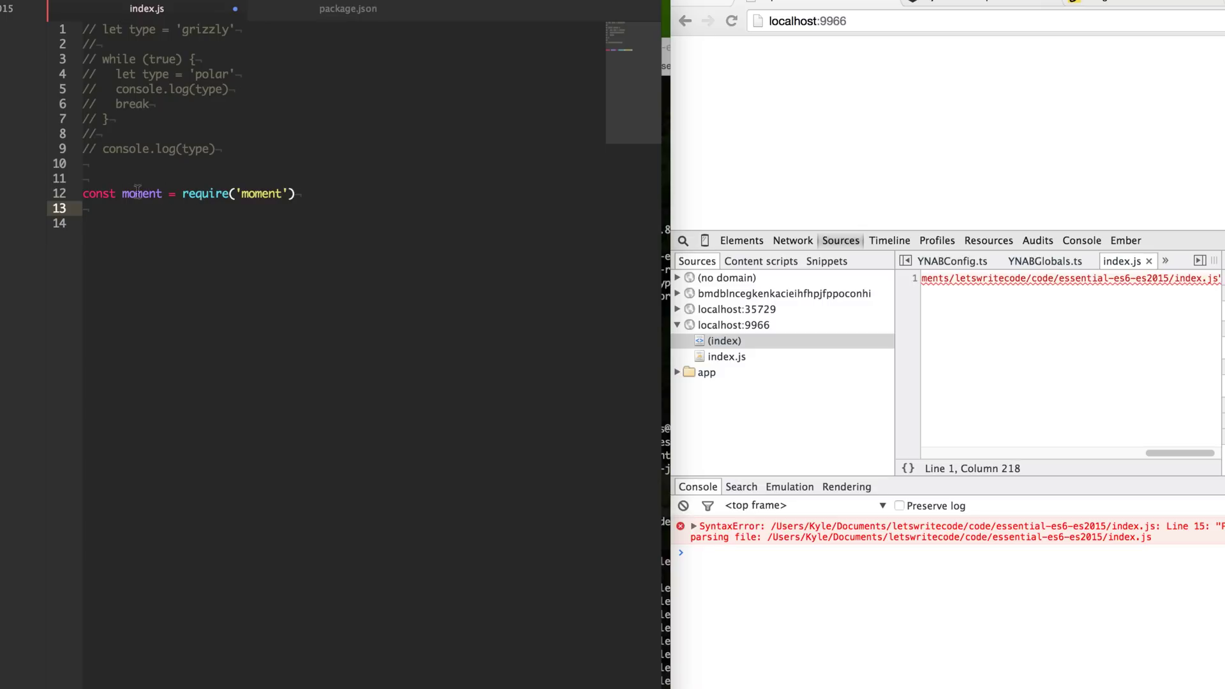
left_click(299, 194)
key("Down")
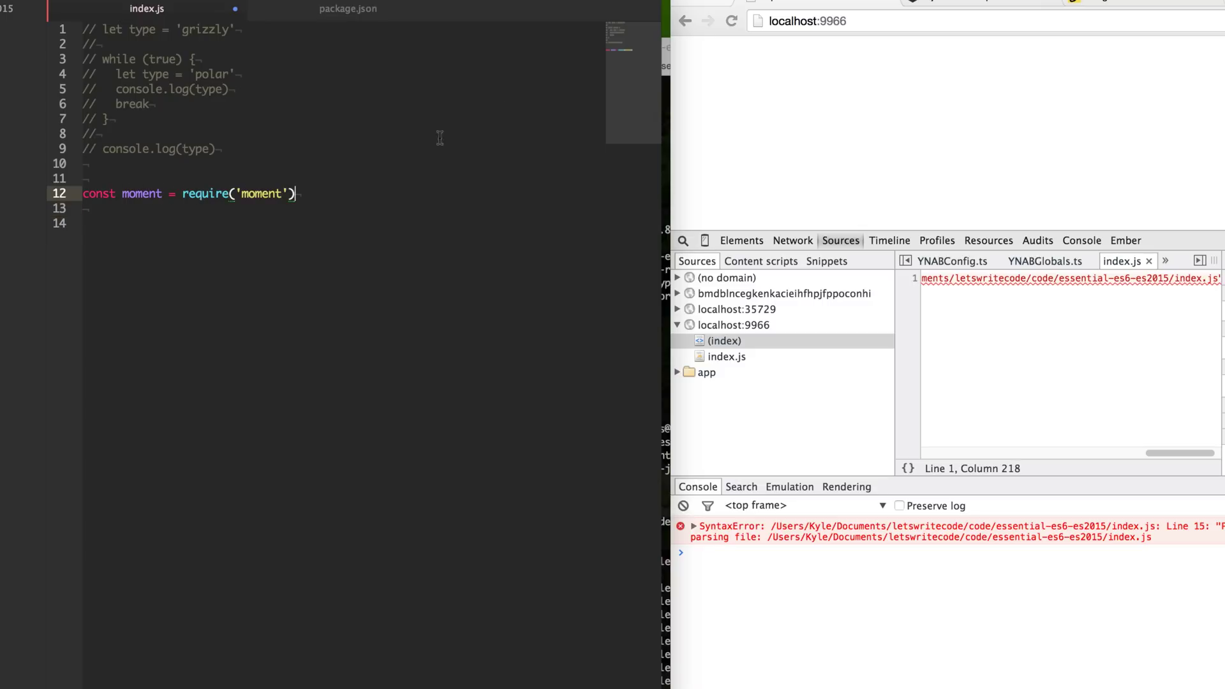
key("super+s")
Step: Remove the blank line above the require and open up the Bear class body
key("Up")
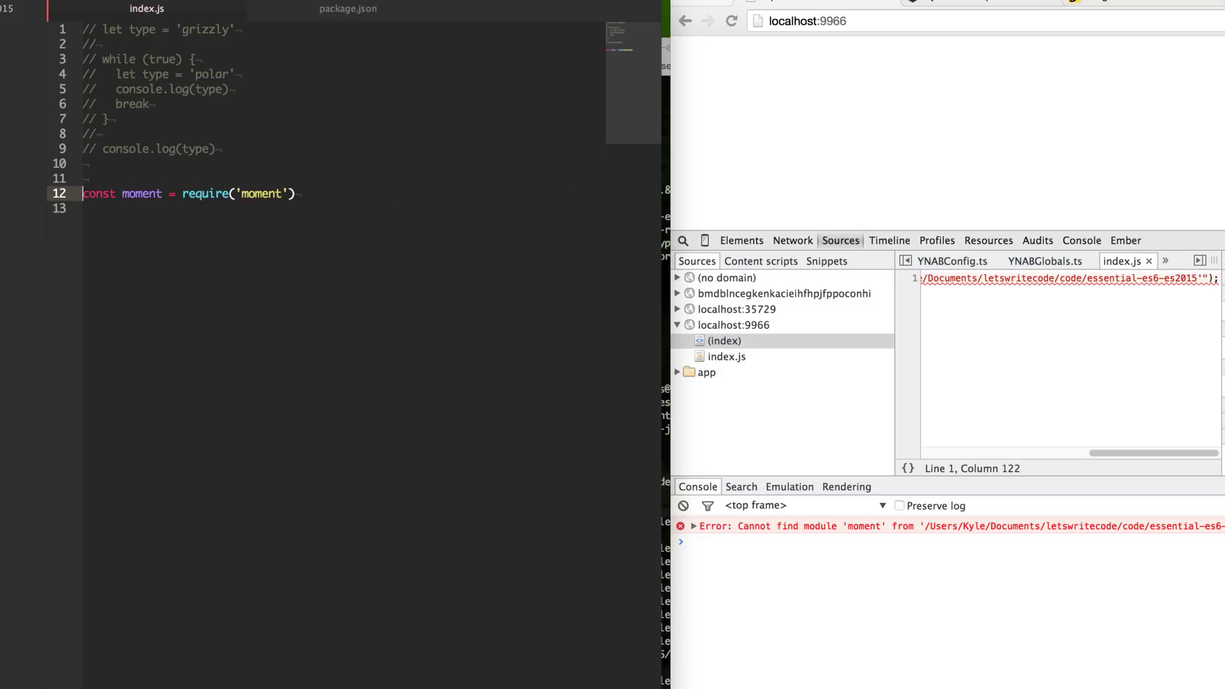
key("BackSpace")
type("//")
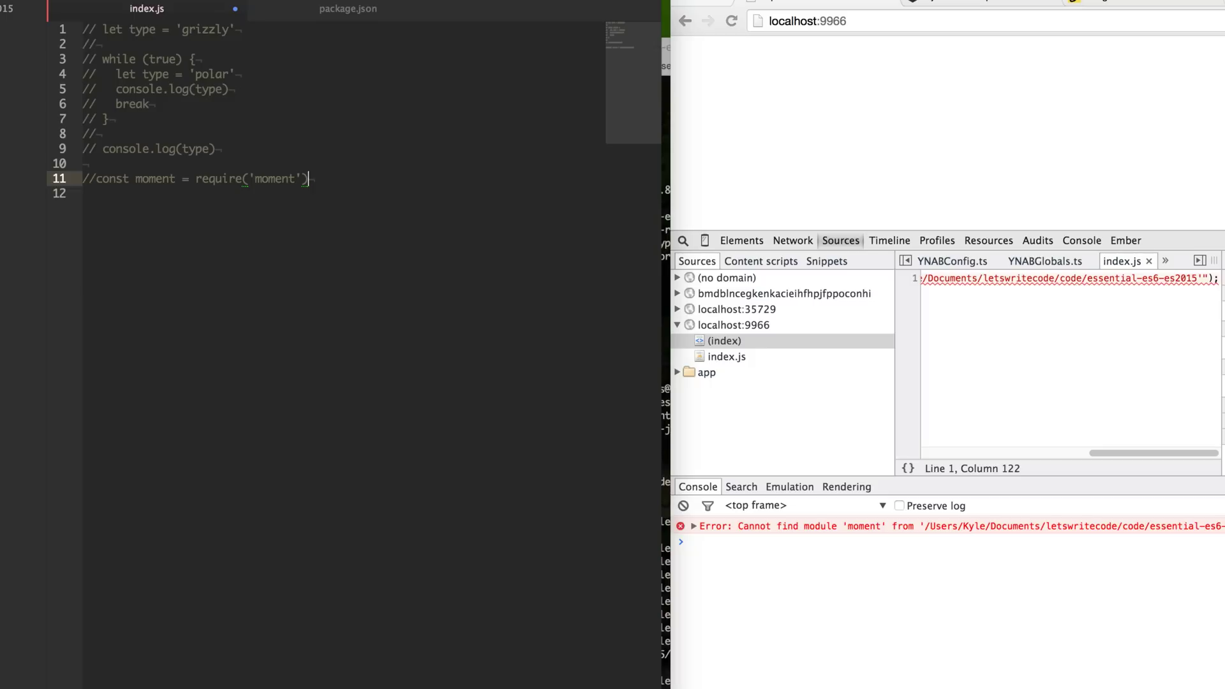
key("Return")
key("Return")
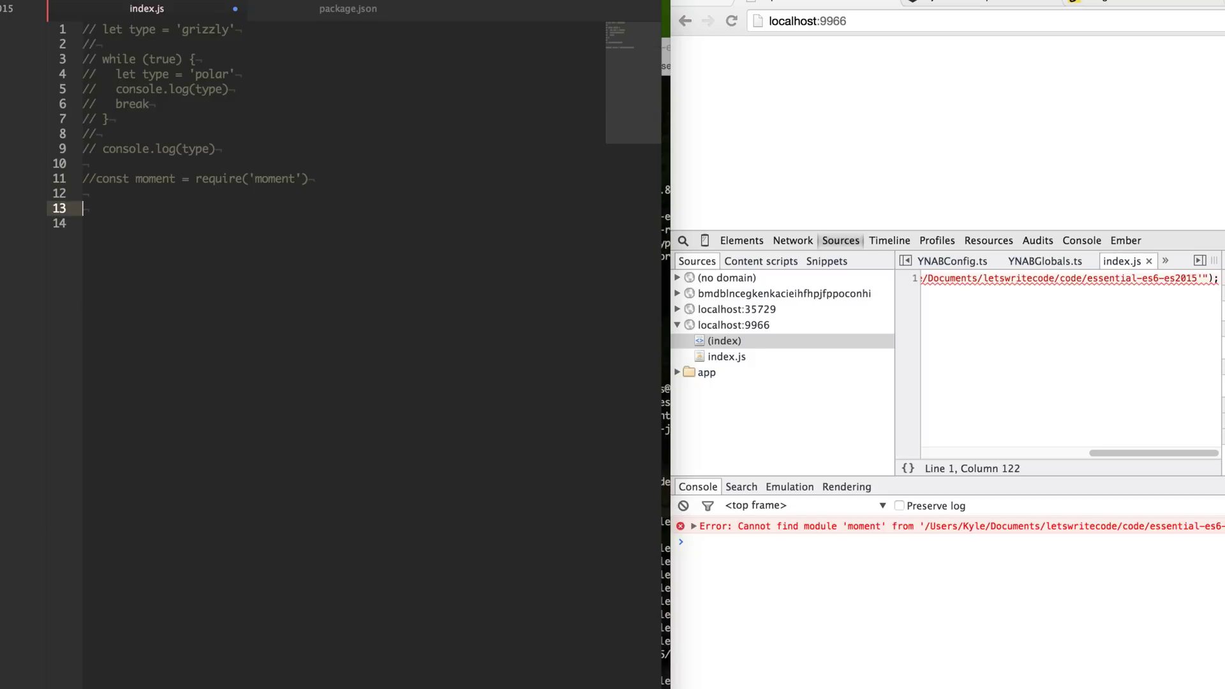
type("class Be")
type("ar {")
key("Return")
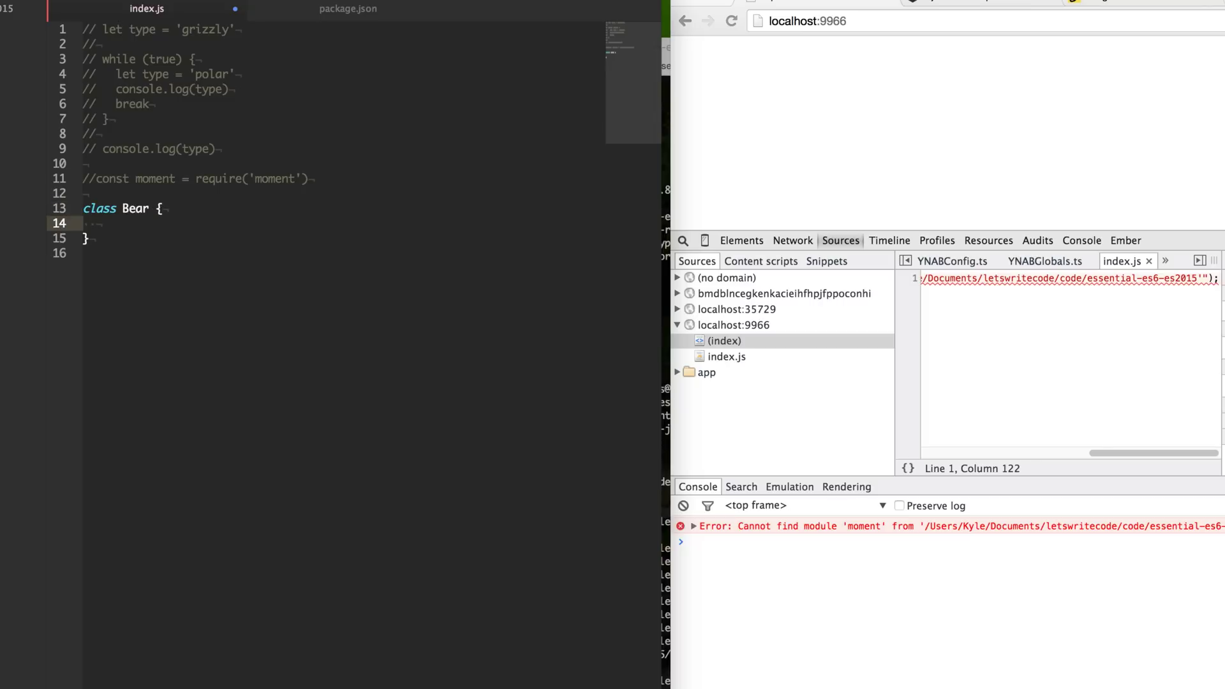
type("constr")
type("uctor")
type(" () {")
Step: Give Bear an empty constructor () {} with its body on separate lines
key("Up")
key("Down")
key("Down")
key("Up")
key("End")
key("Left")
key("Return")
key("Up")
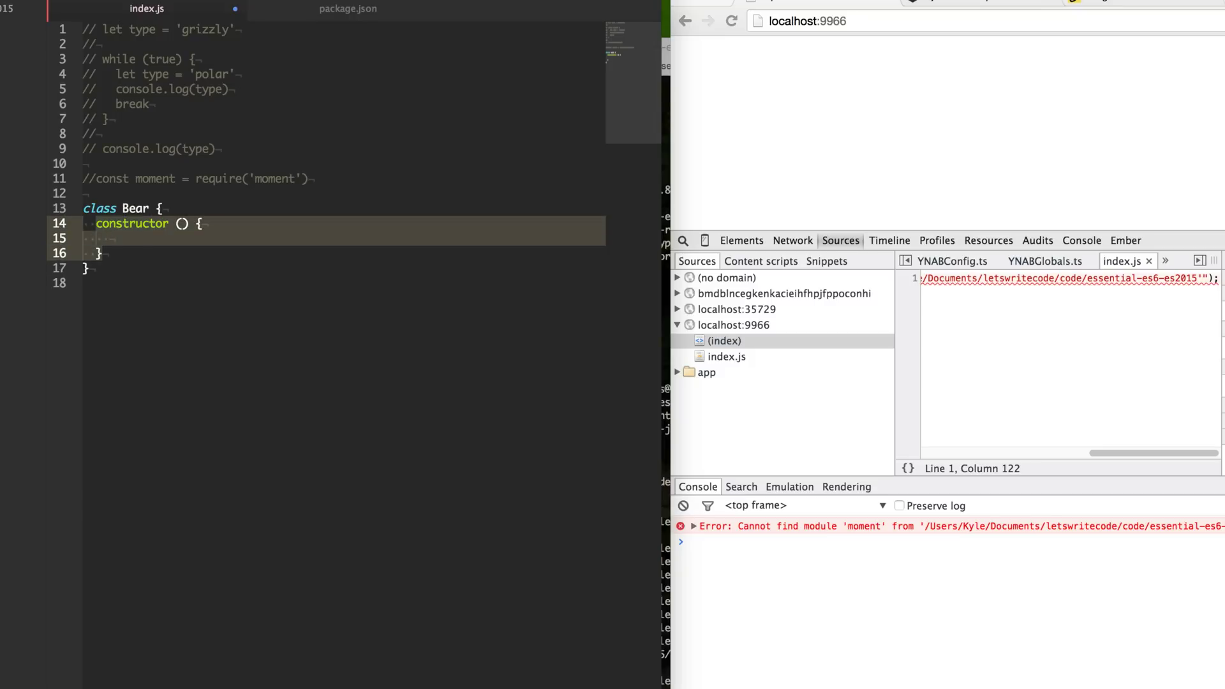
key("Down")
key("Down")
key("Down")
key("Return")
key("Return")
type("function Bear()")
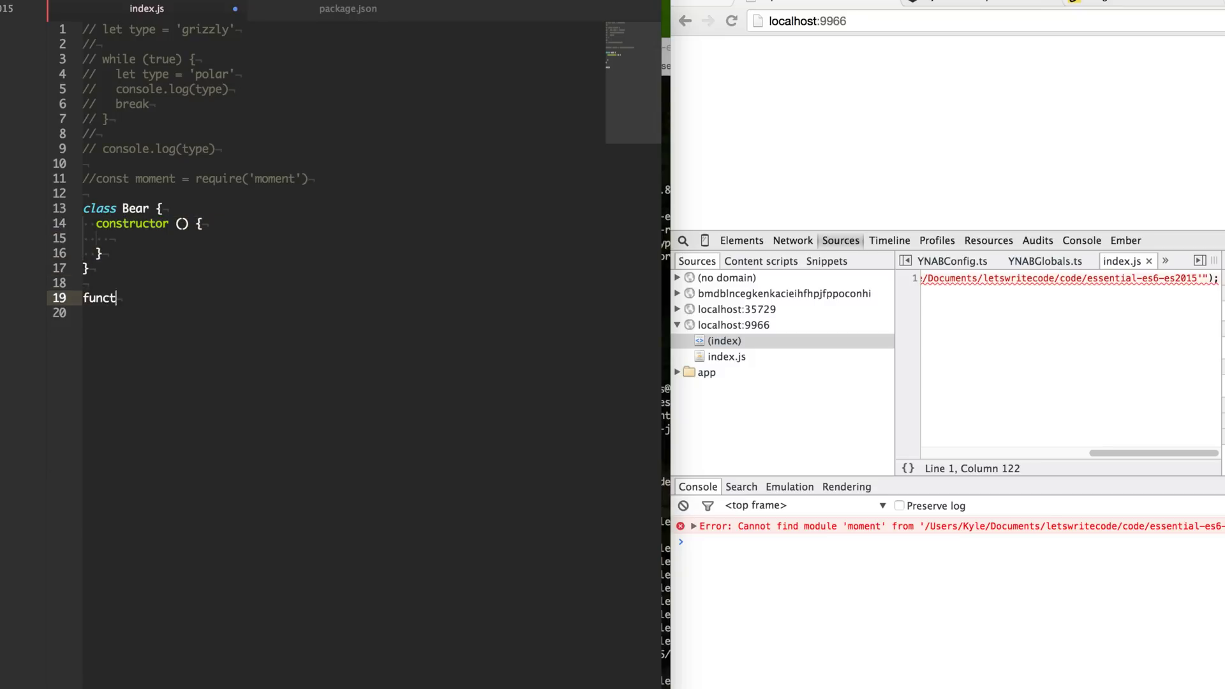
key("Right")
key("BackSpace")
type("() {")
key("Return")
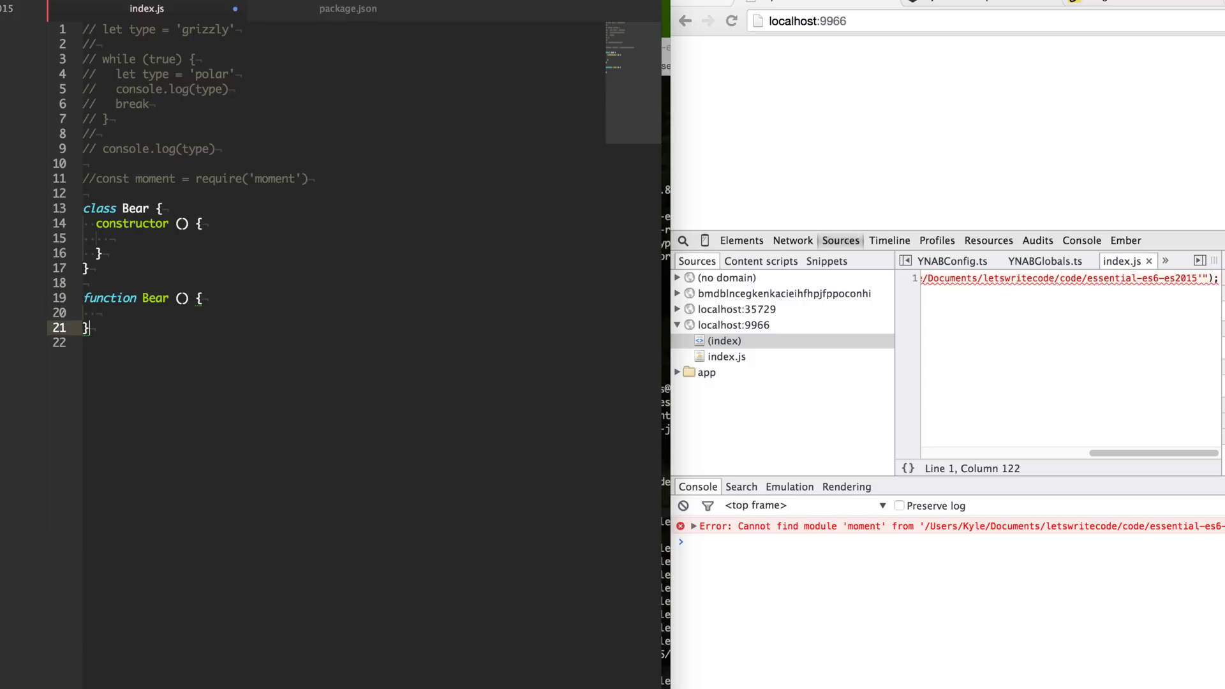
key("Down")
key("Return")
key("Return")
type("n")
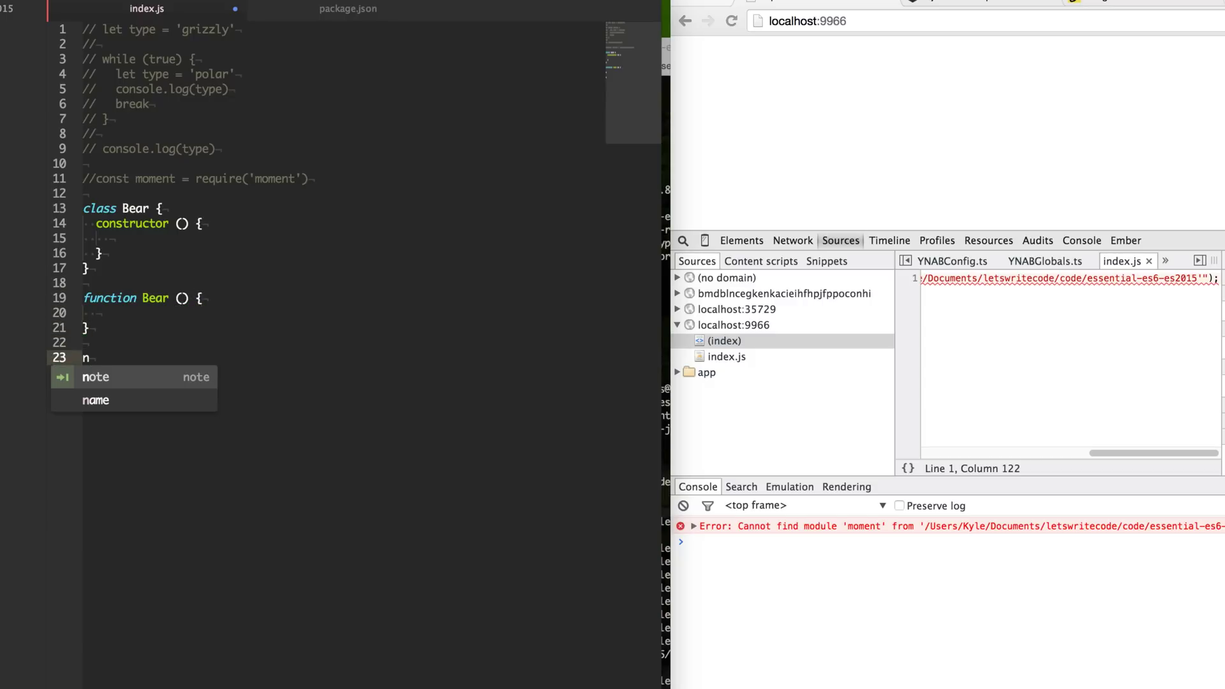
type("ew Bear(")
key("Return")
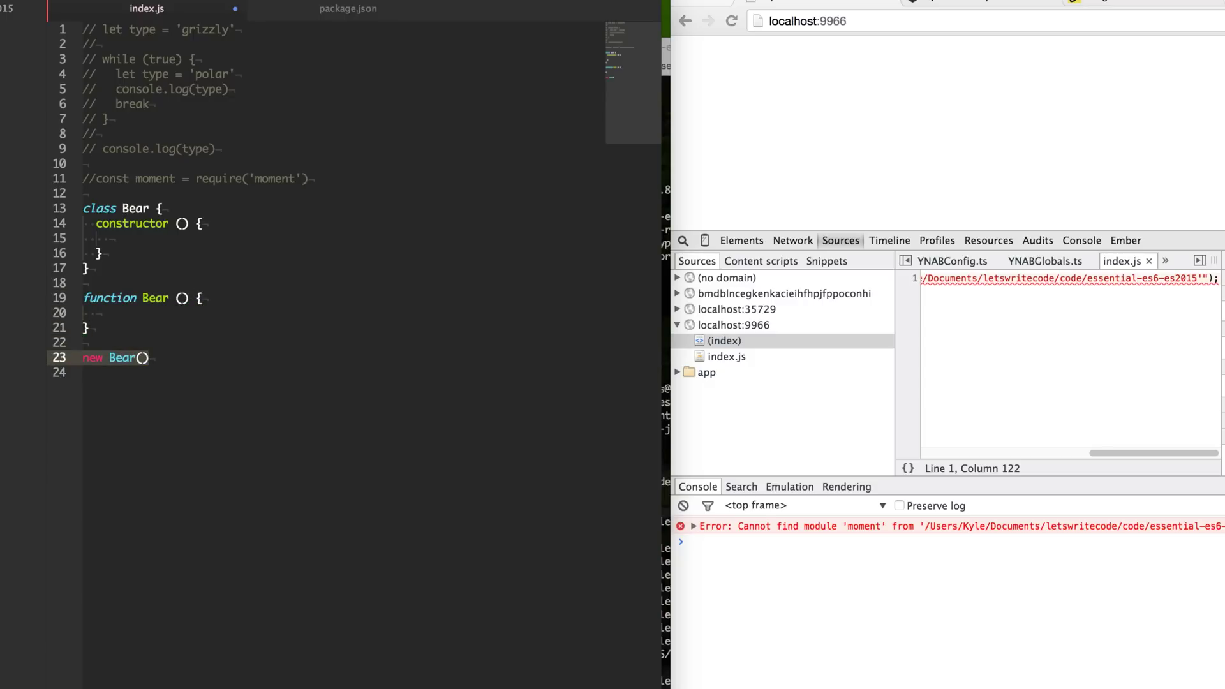
key("Up")
key("Up")
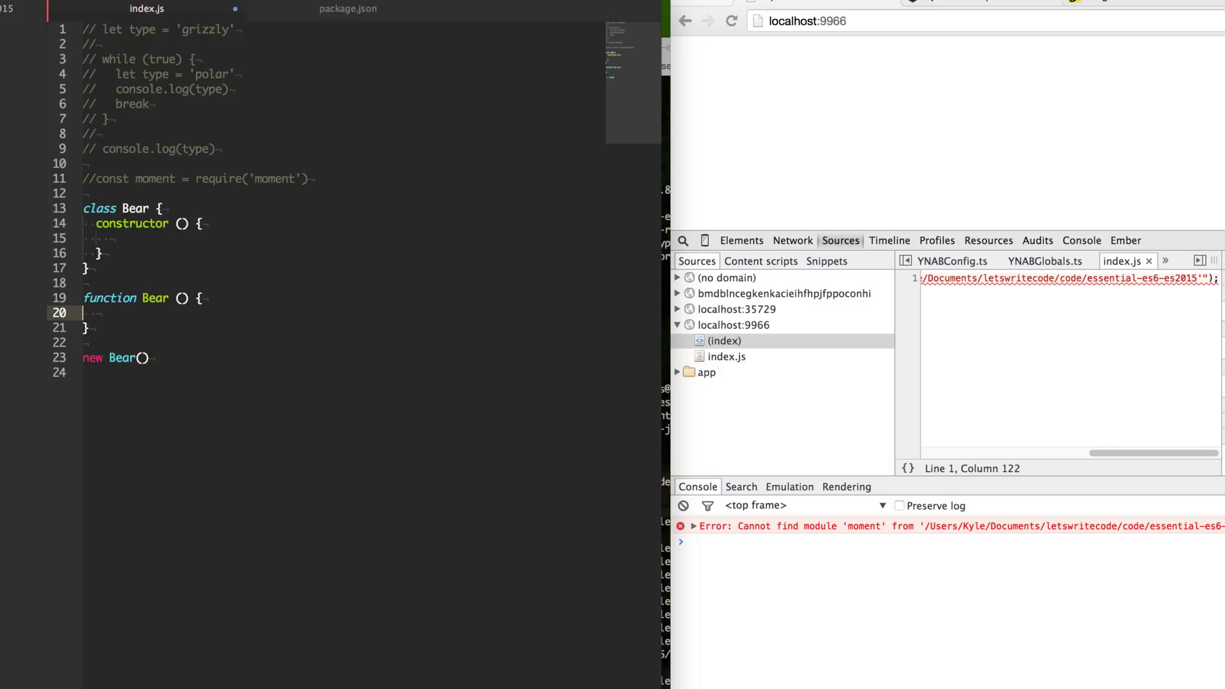
key("Down")
key("Down")
key("Down")
type("Be")
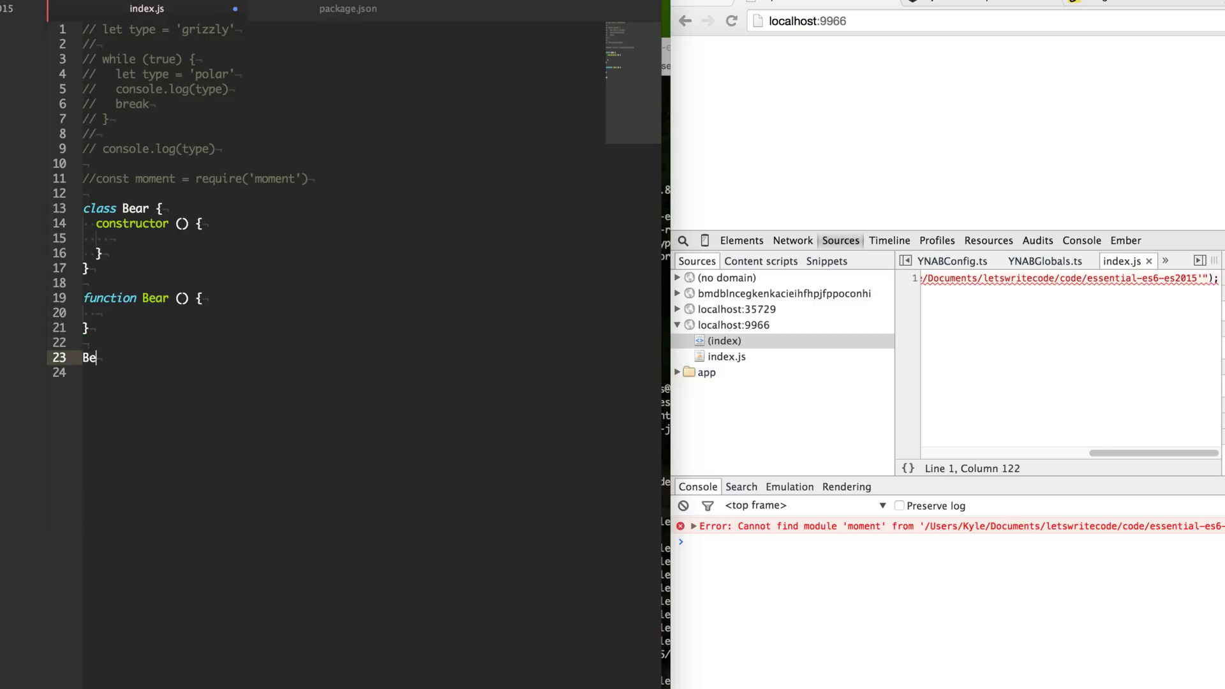
type("ar(")
key("shift+Up")
key("shift+Up")
key("shift+Up")
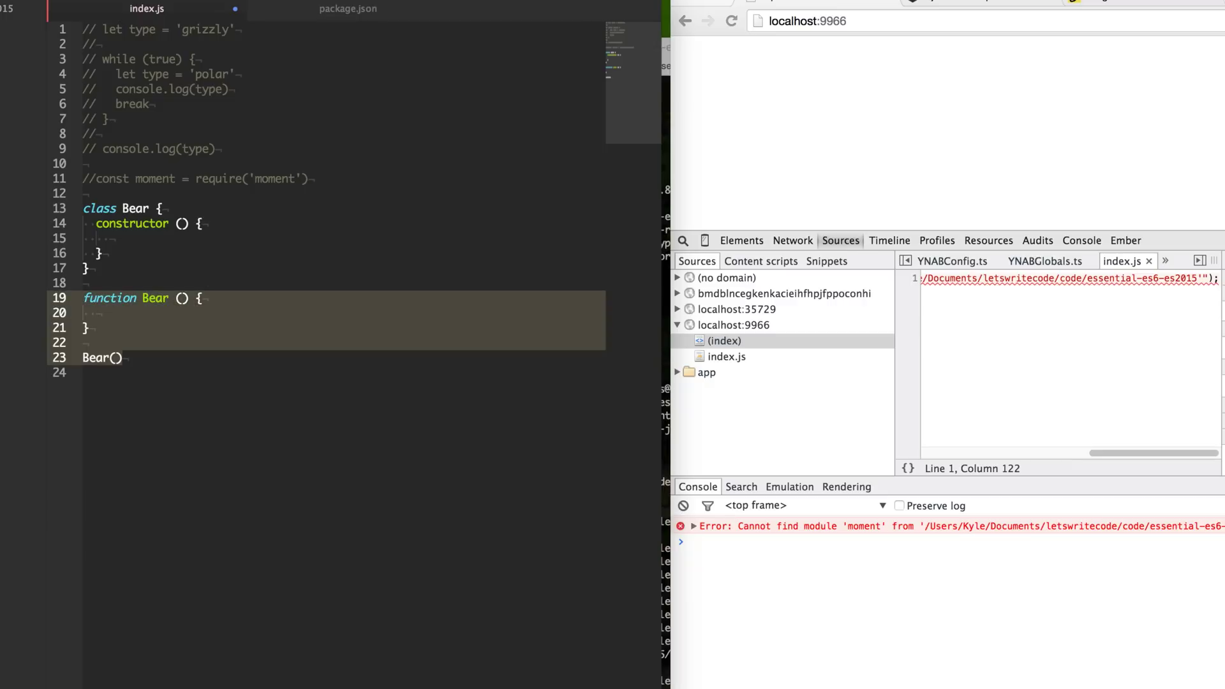
key("Down")
key("Down")
key("Down")
key("shift+Up")
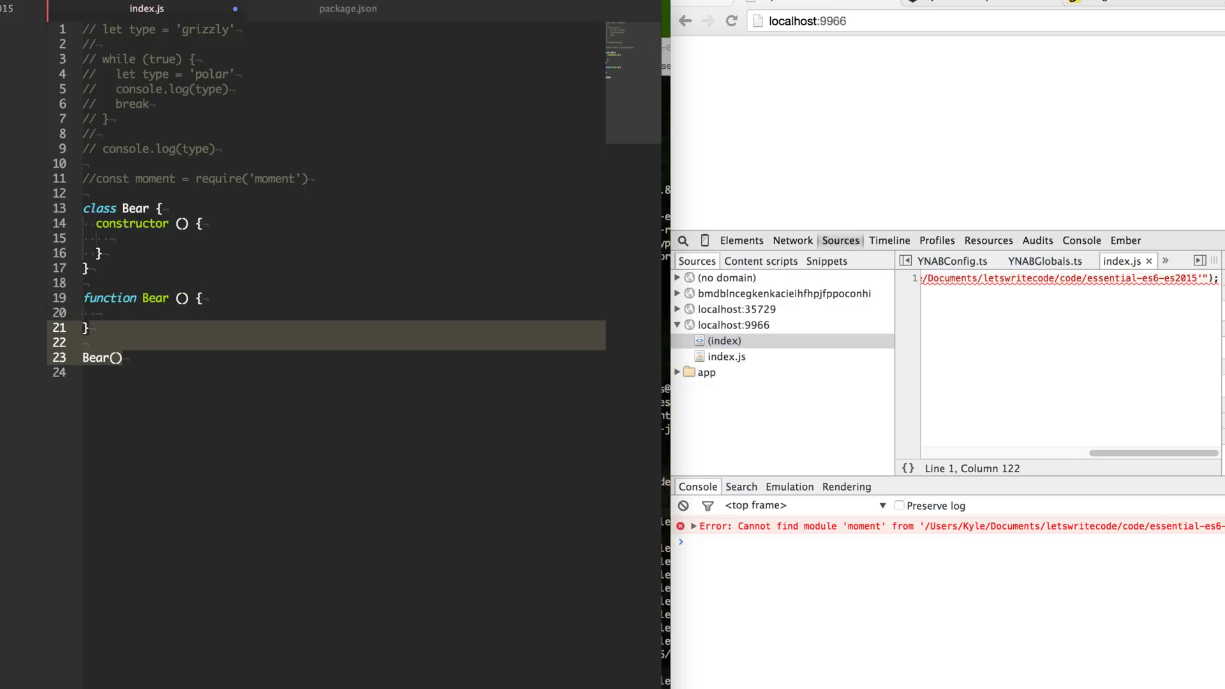
key("shift+Up")
key("shift+Up")
key("shift+Up")
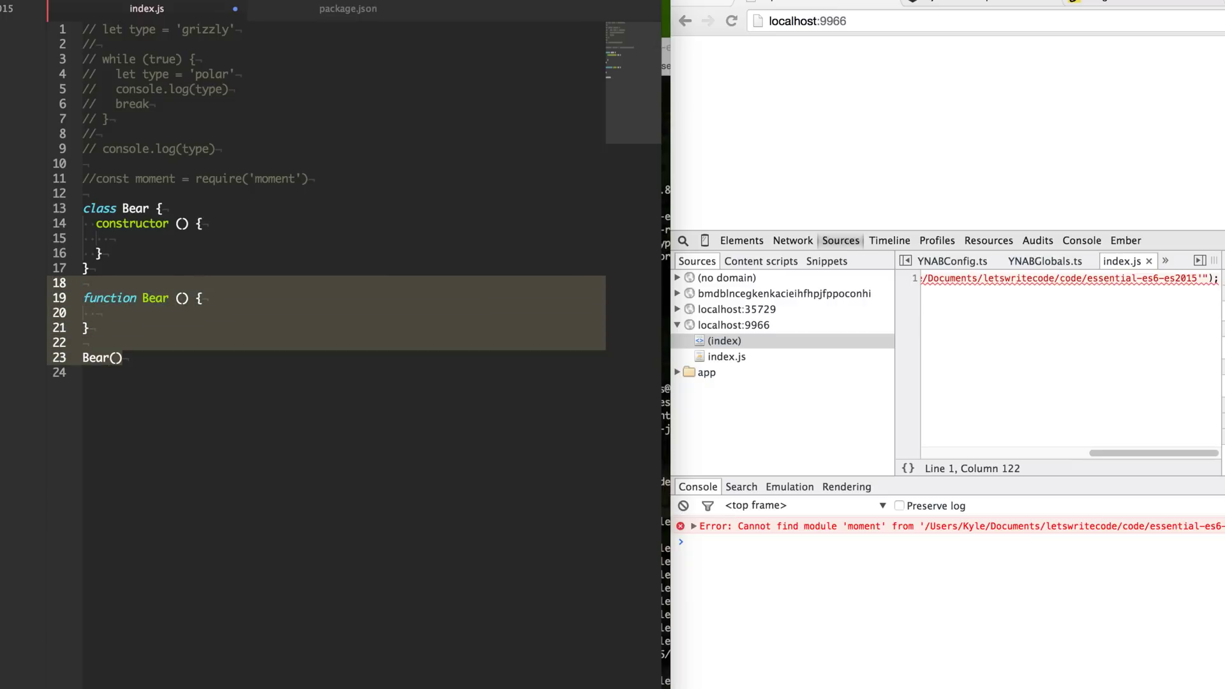
key("BackSpace")
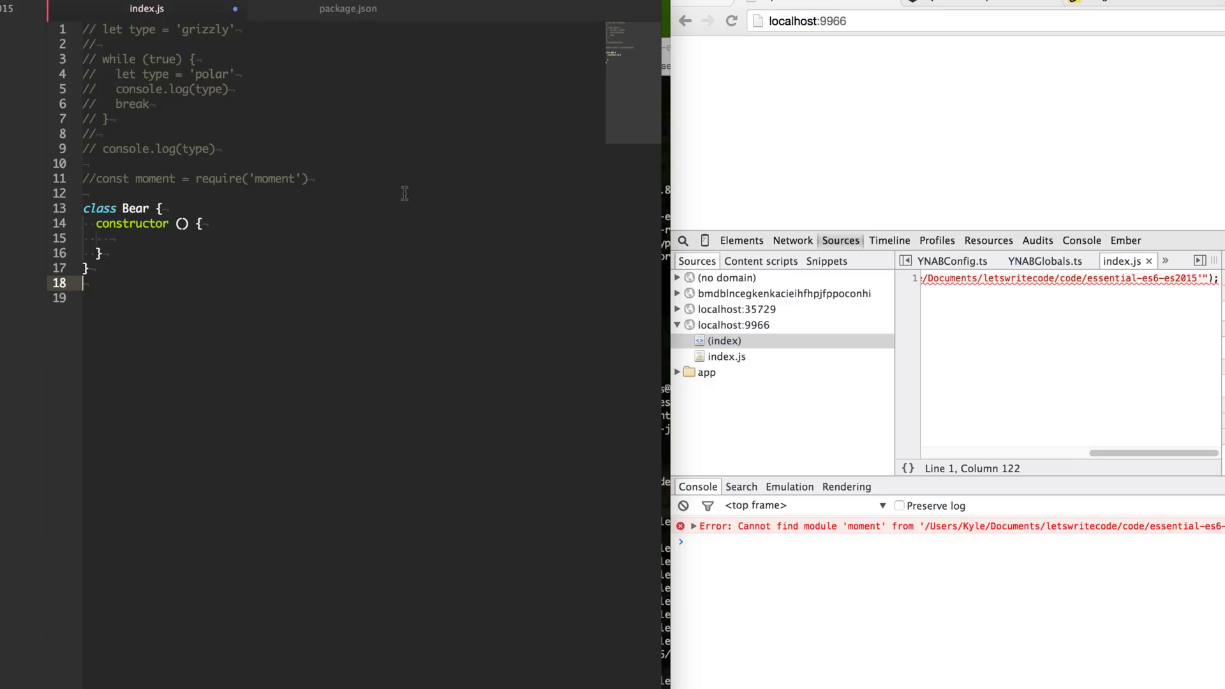
type("]")
Step: Finish the constructor's this.type = 'bear' line and open space for a method below it
key("BackSpace")
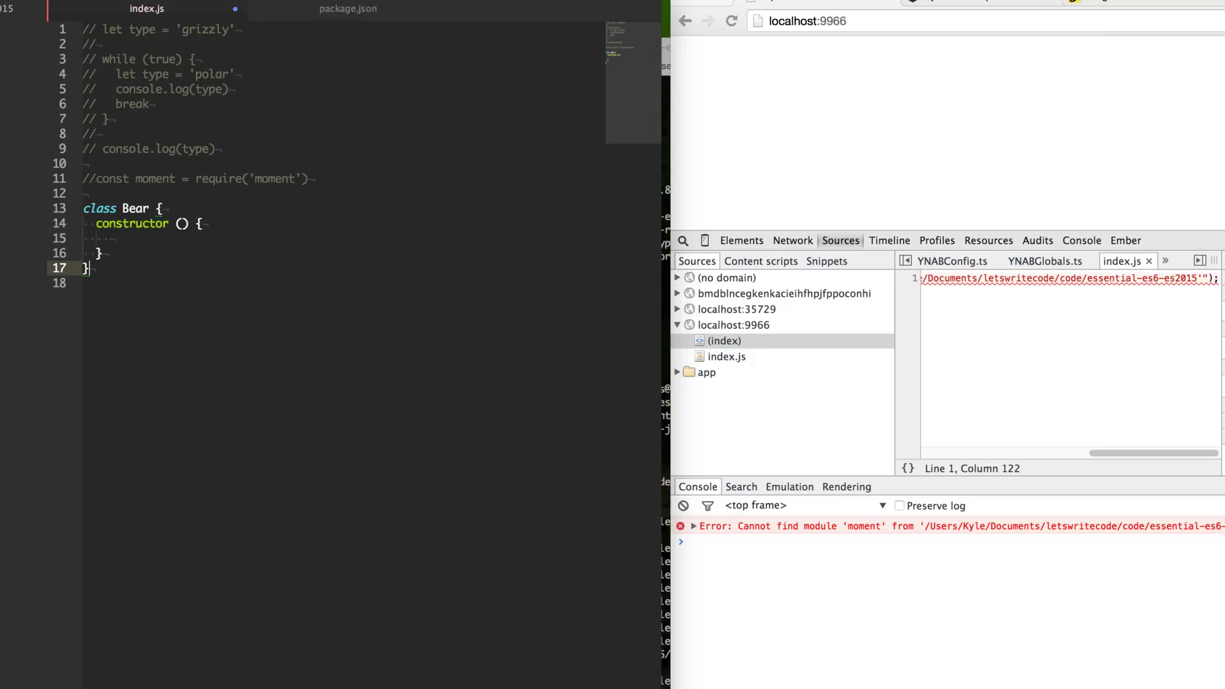
key("Up")
key("Up")
type("t")
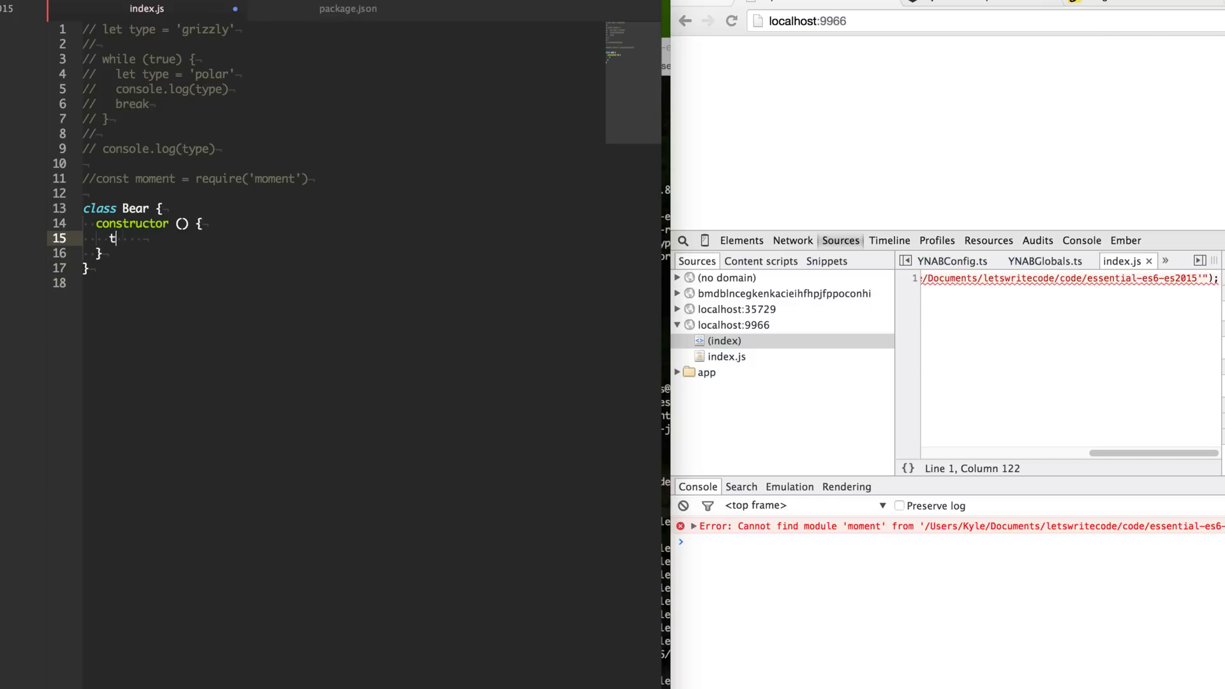
type("his.type = '")
type("bear")
key("End")
key("Down")
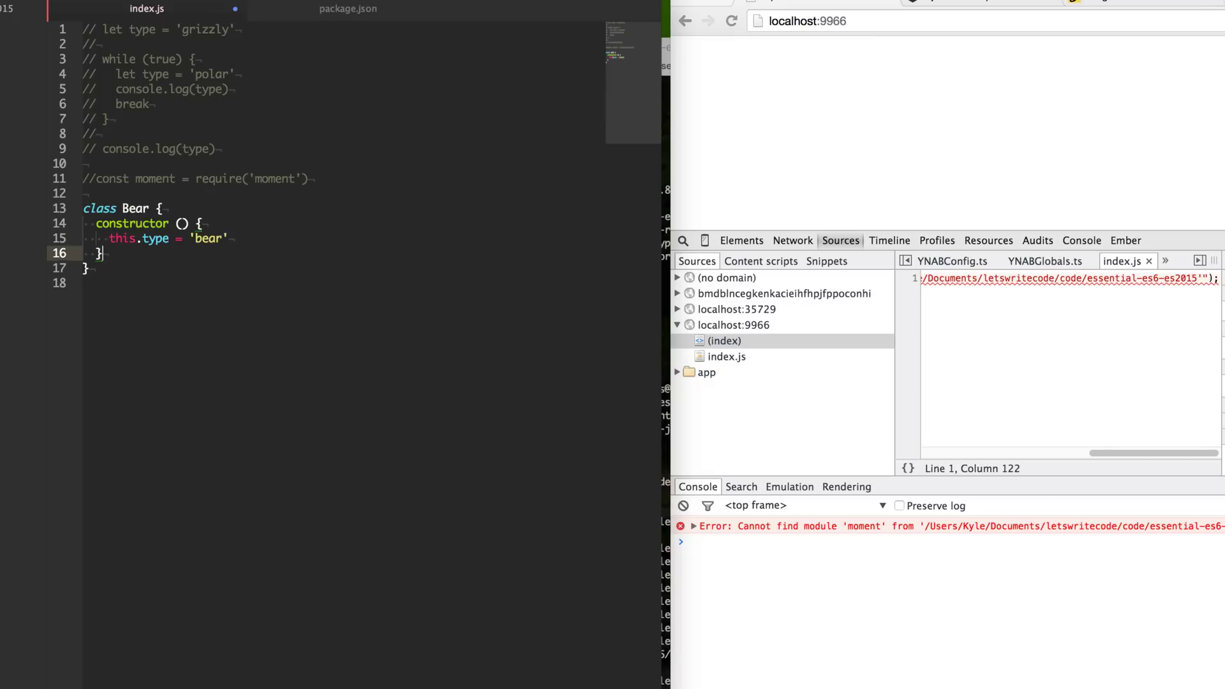
key("Return")
key("Return")
type("says")
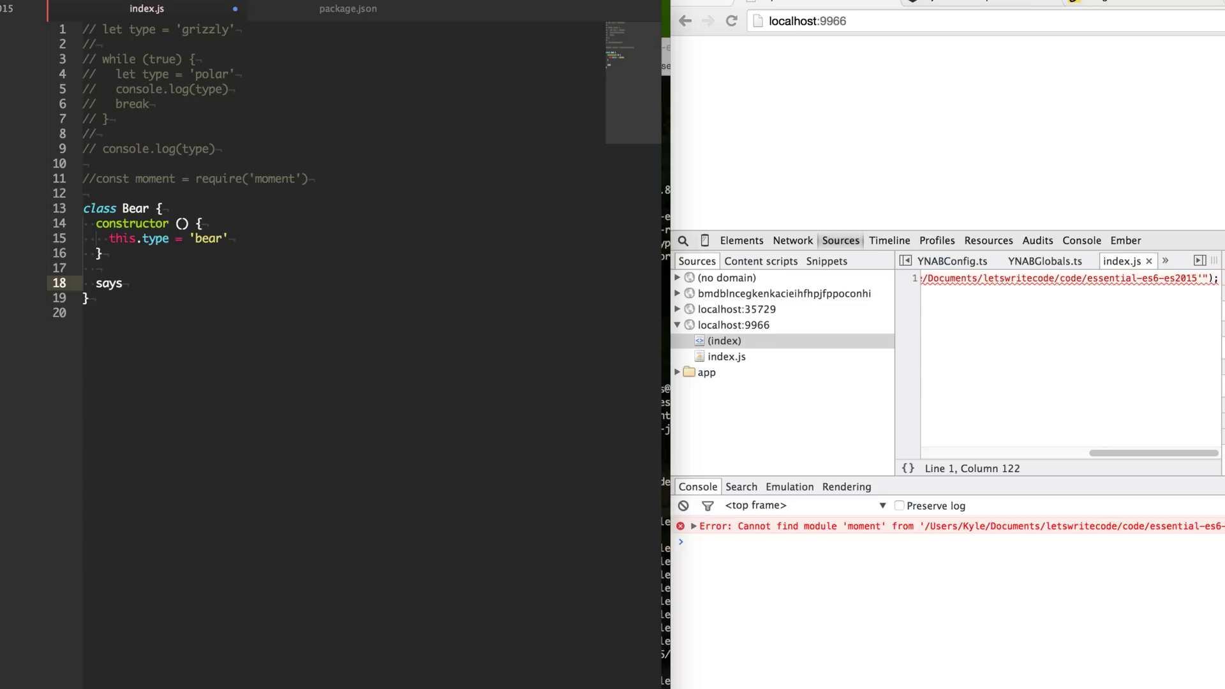
type(" (say")
type(") {")
Step: Write the says(say) method logging this.type + ' says ' + say
key("Return")
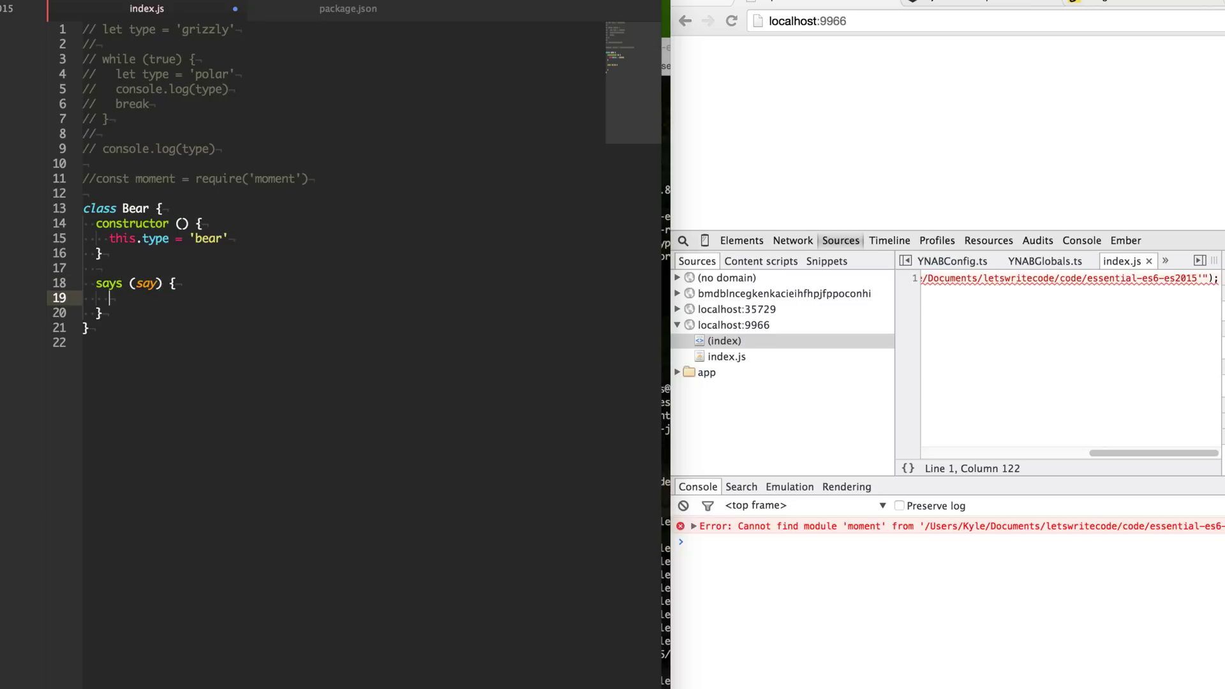
key("Up")
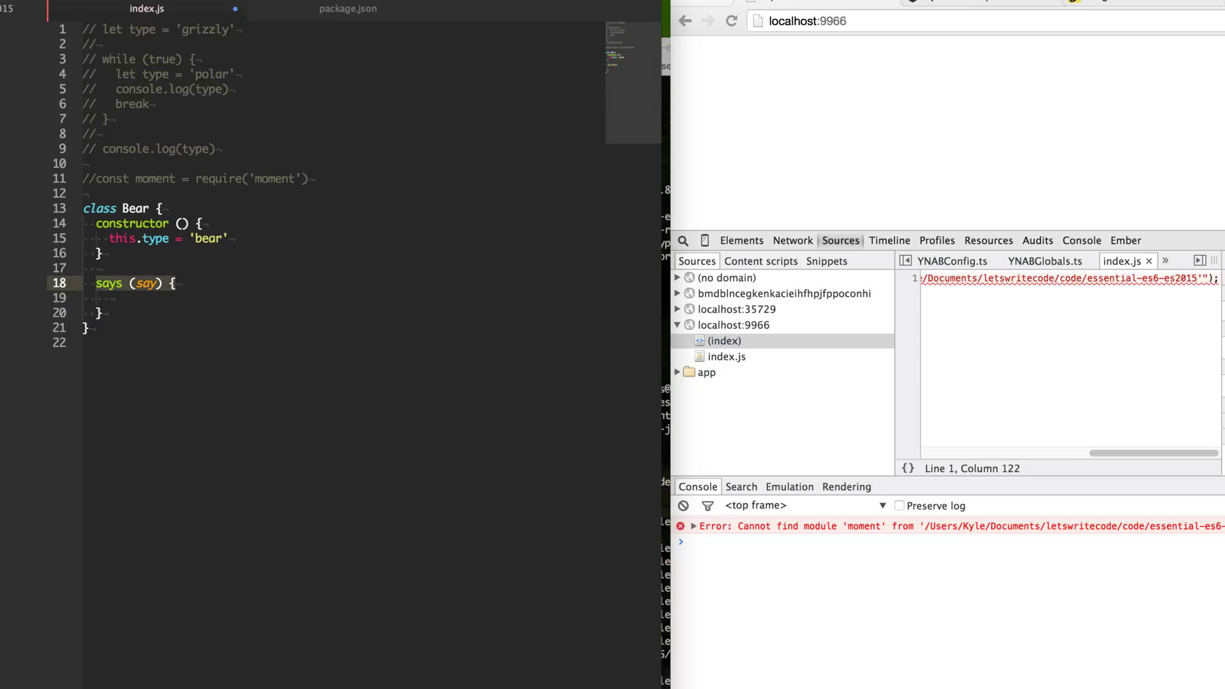
key("Down")
type("cons")
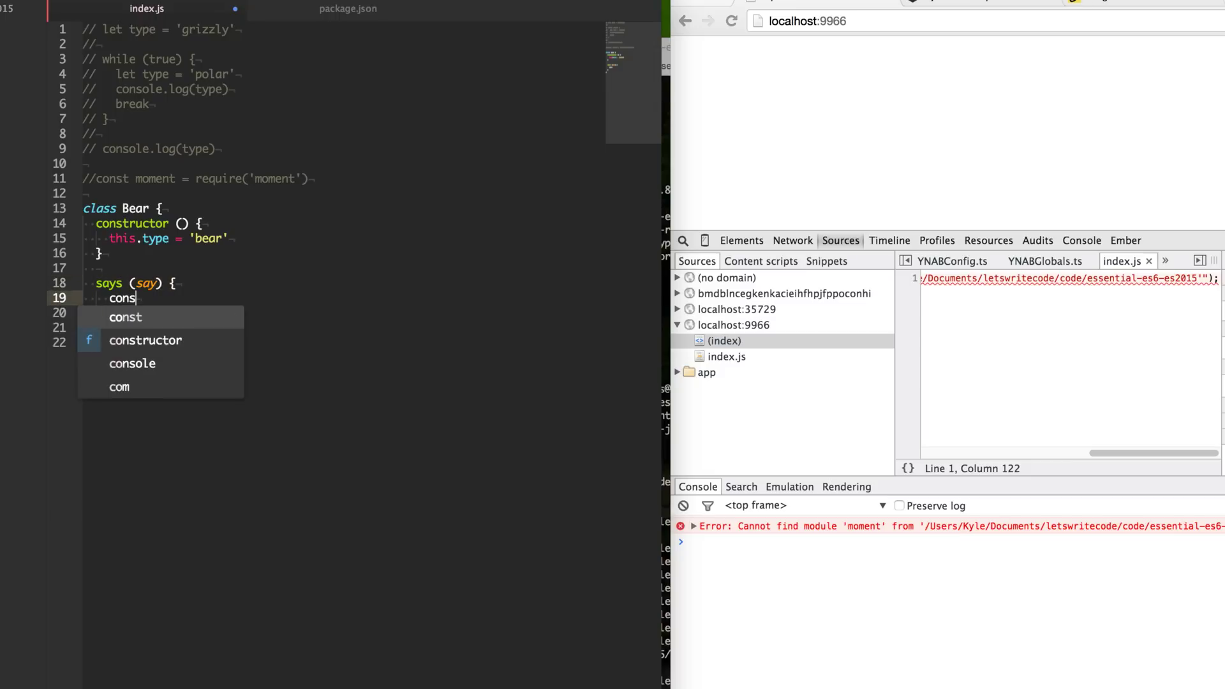
type("ole.log(this")
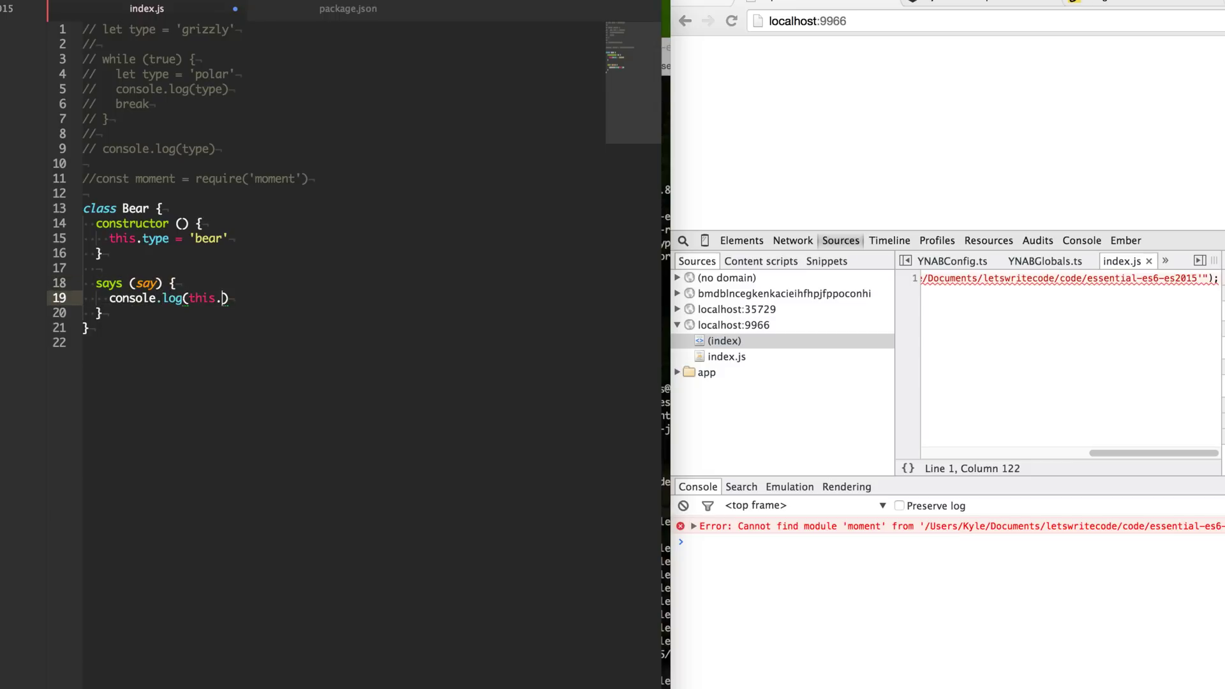
type(".type + ' ")
type("says +")
key("BackSpace")
type("' + ")
type("say")
key("Escape")
key("Up")
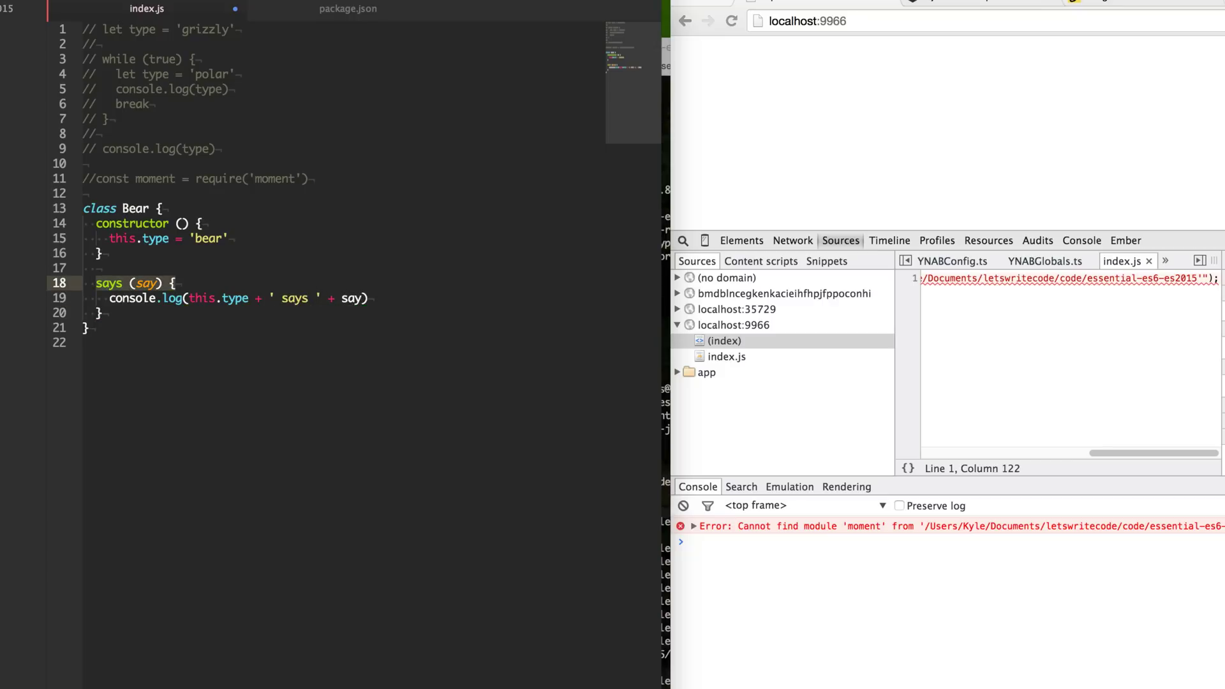
key("Down")
key("Down")
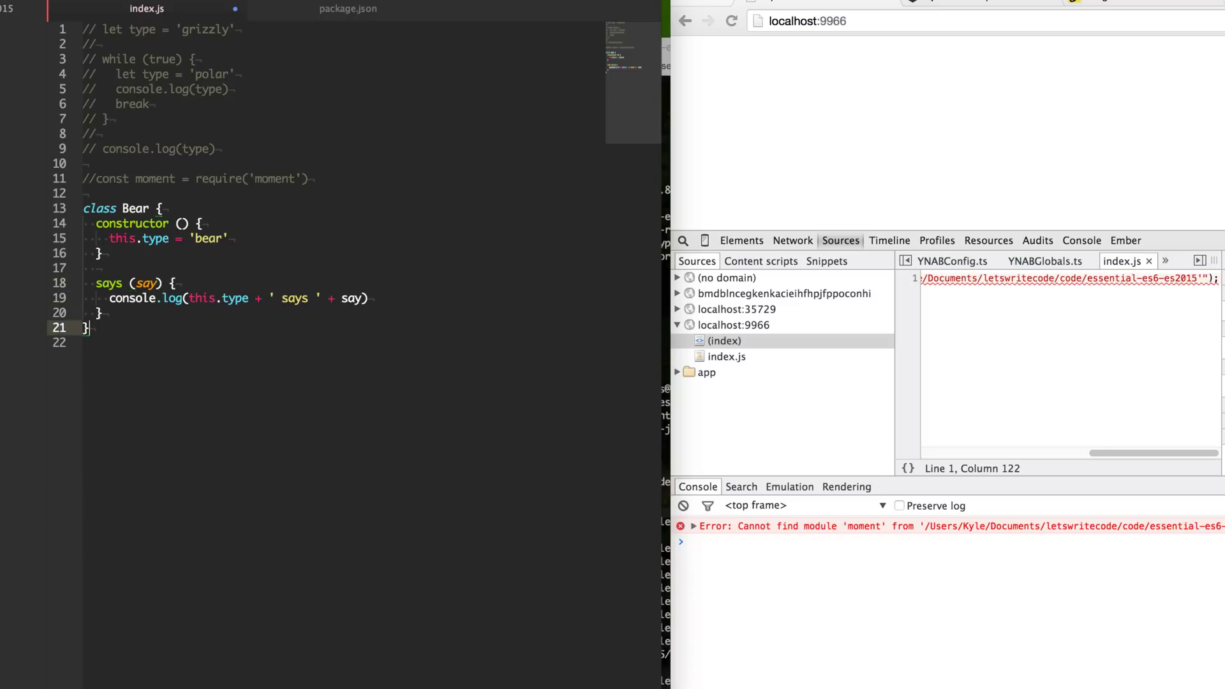
key("Down")
key("Down")
key("Return")
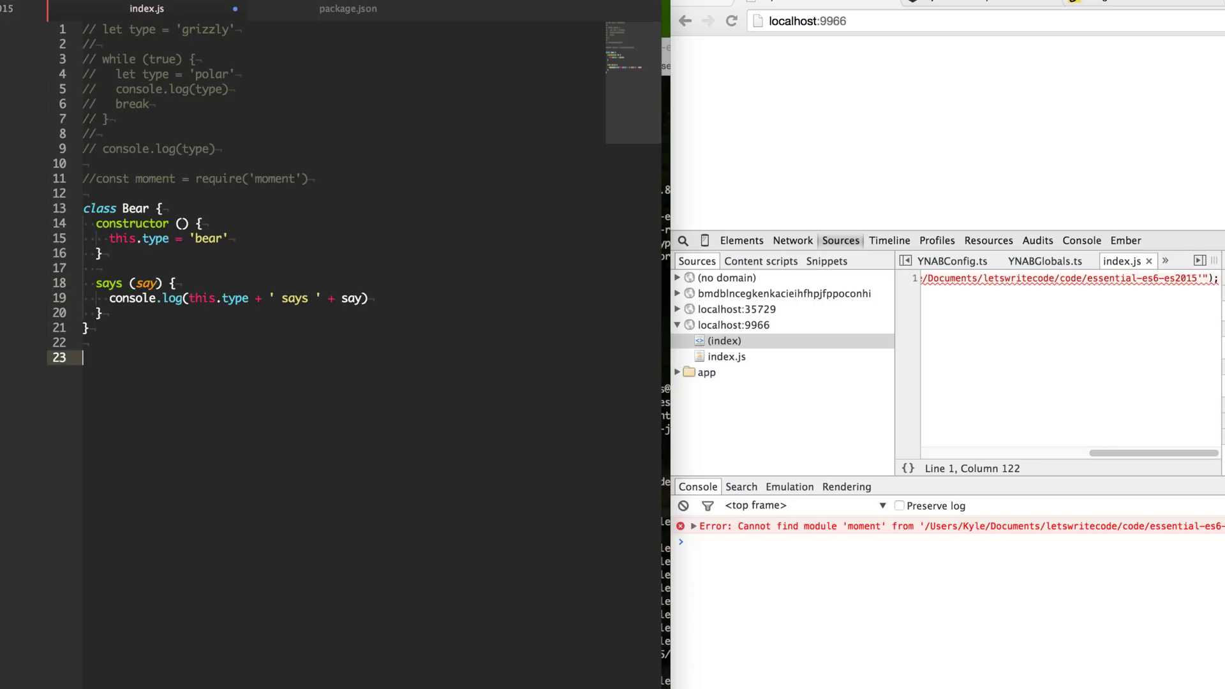
type("let b")
Step: Add let bear = new Bear() and bear.says('growl'), then save index.js
key("Escape")
key("BackSpace")
key("BackSpace")
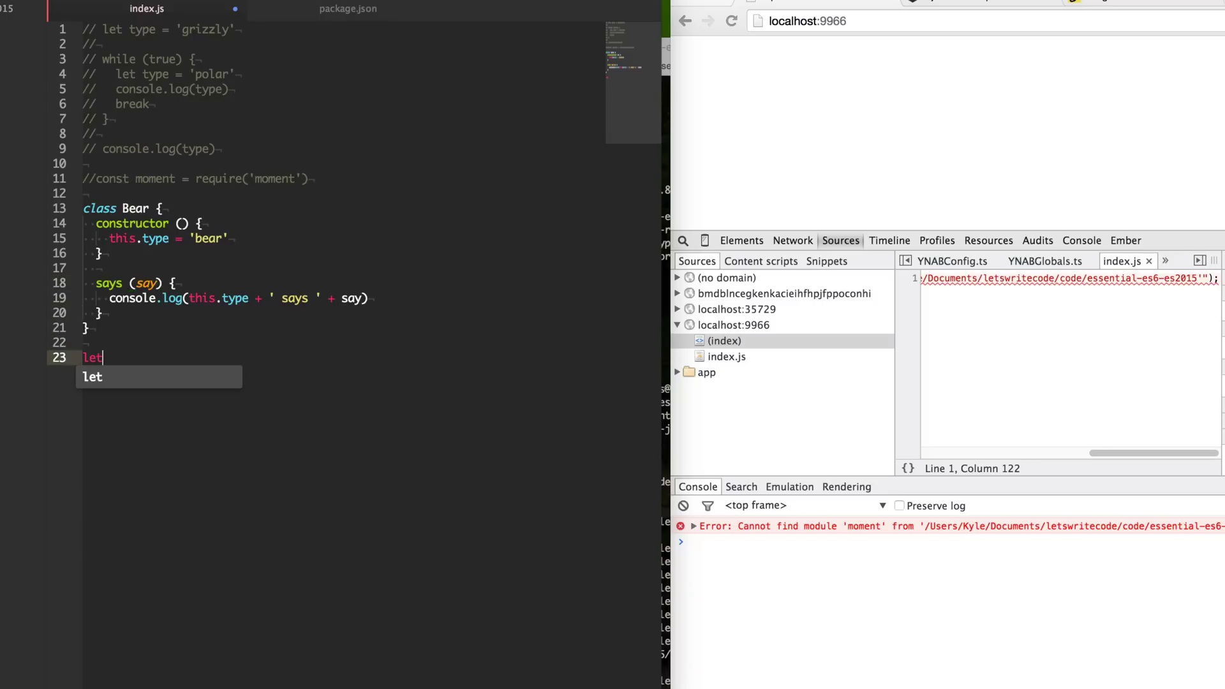
type(" bear =")
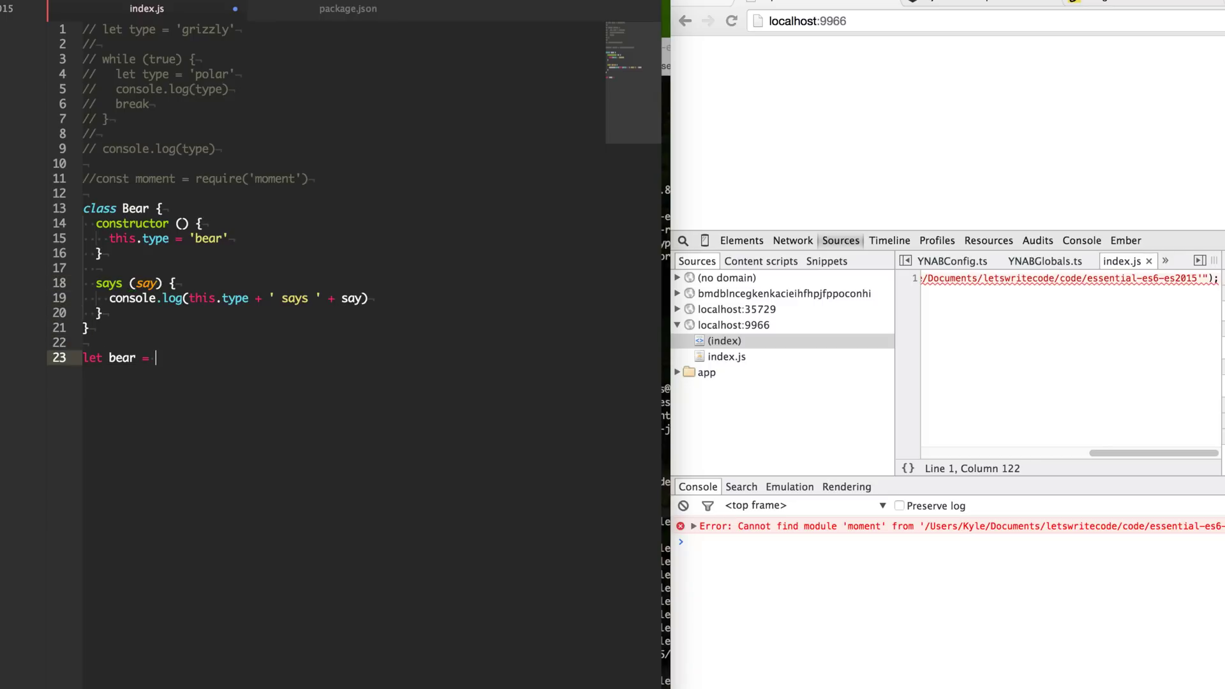
type(" Bear")
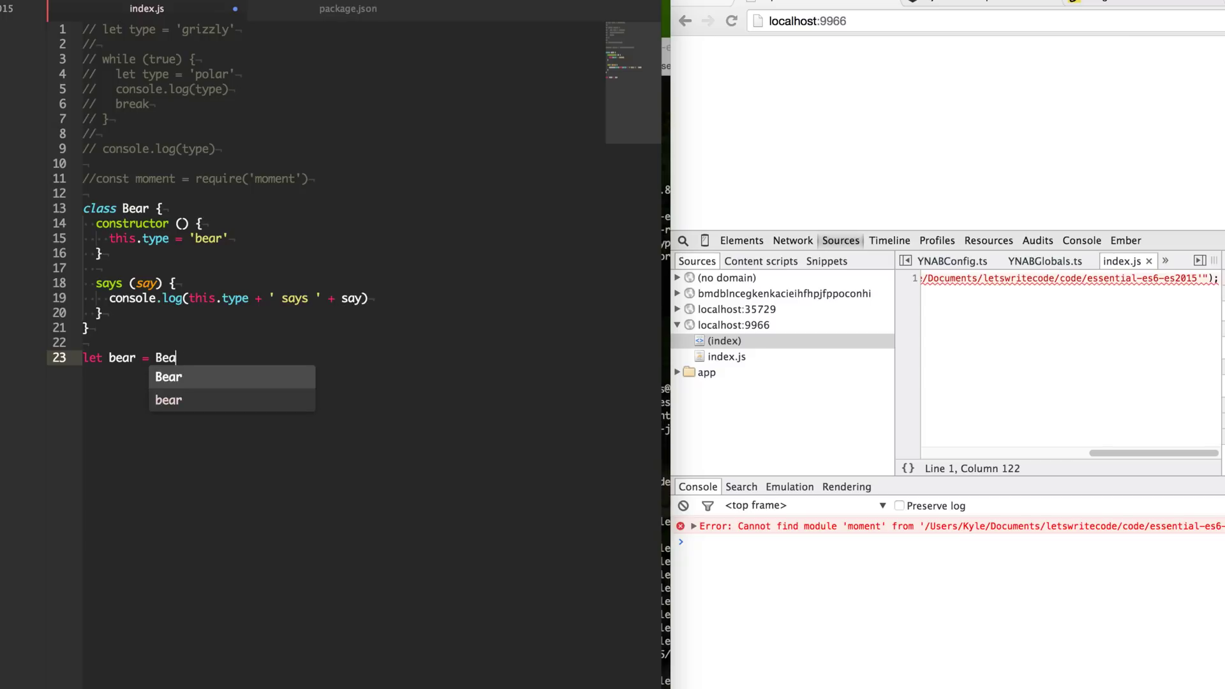
key("BackSpace")
key("BackSpace")
key("BackSpace")
type("new Bea")
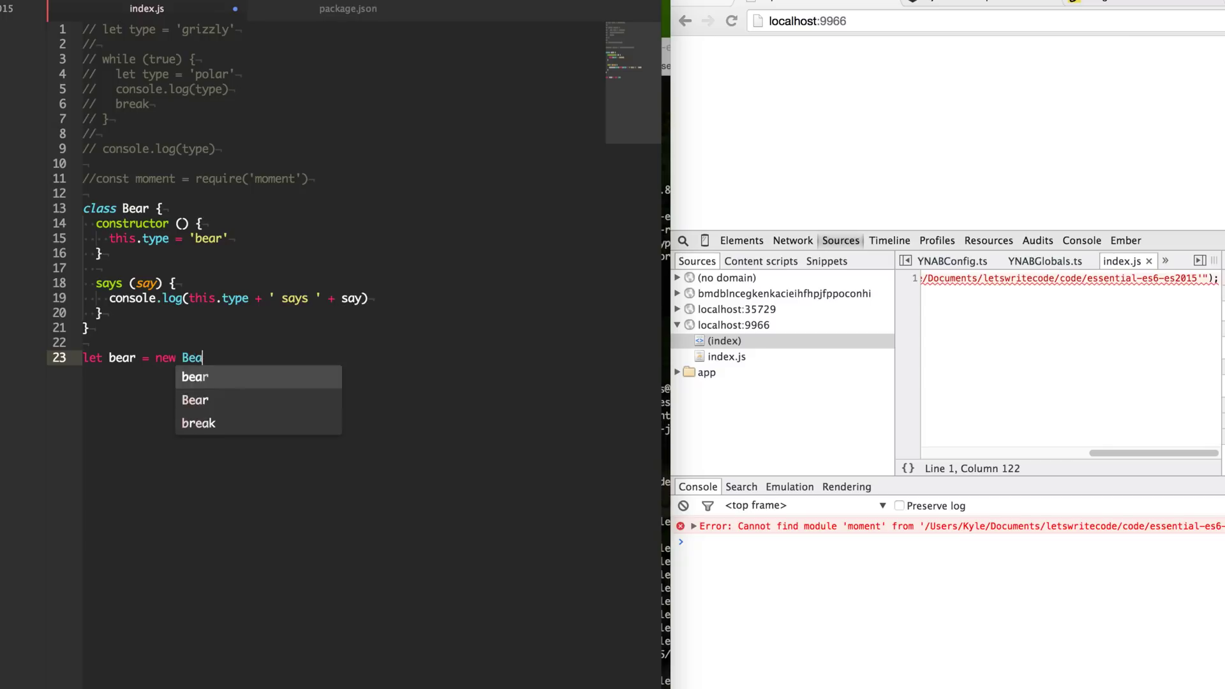
type("r()")
key("End")
key("Return")
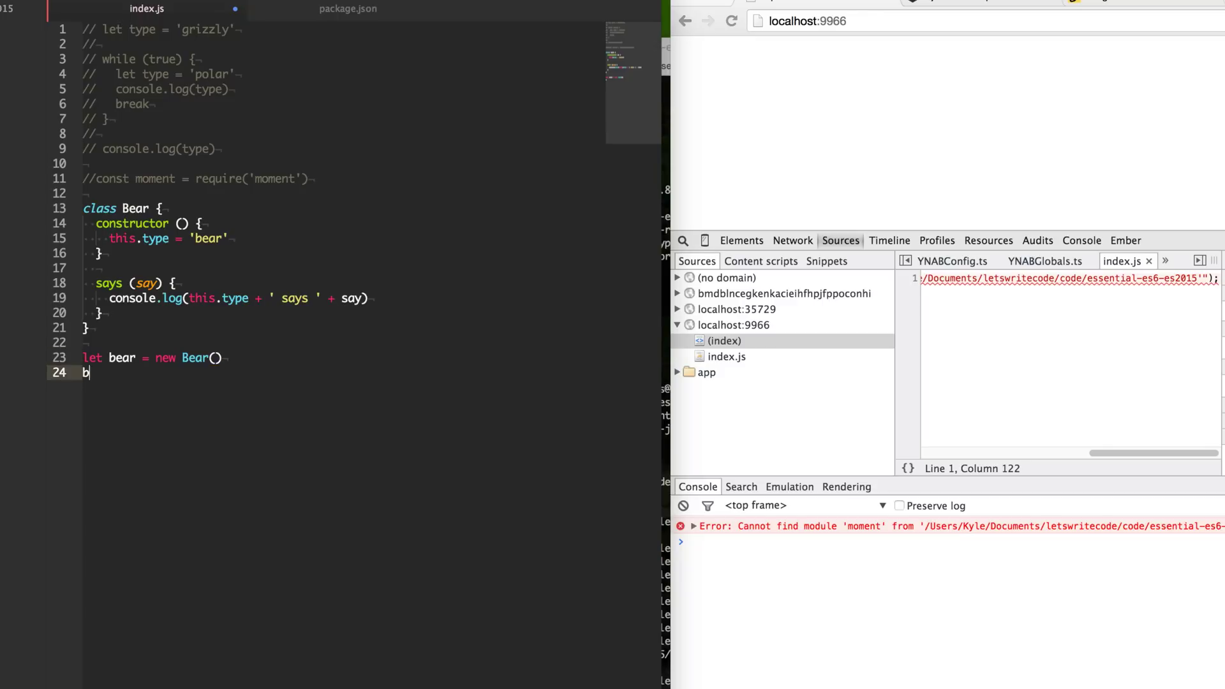
type("ear.says()")
type("'growl")
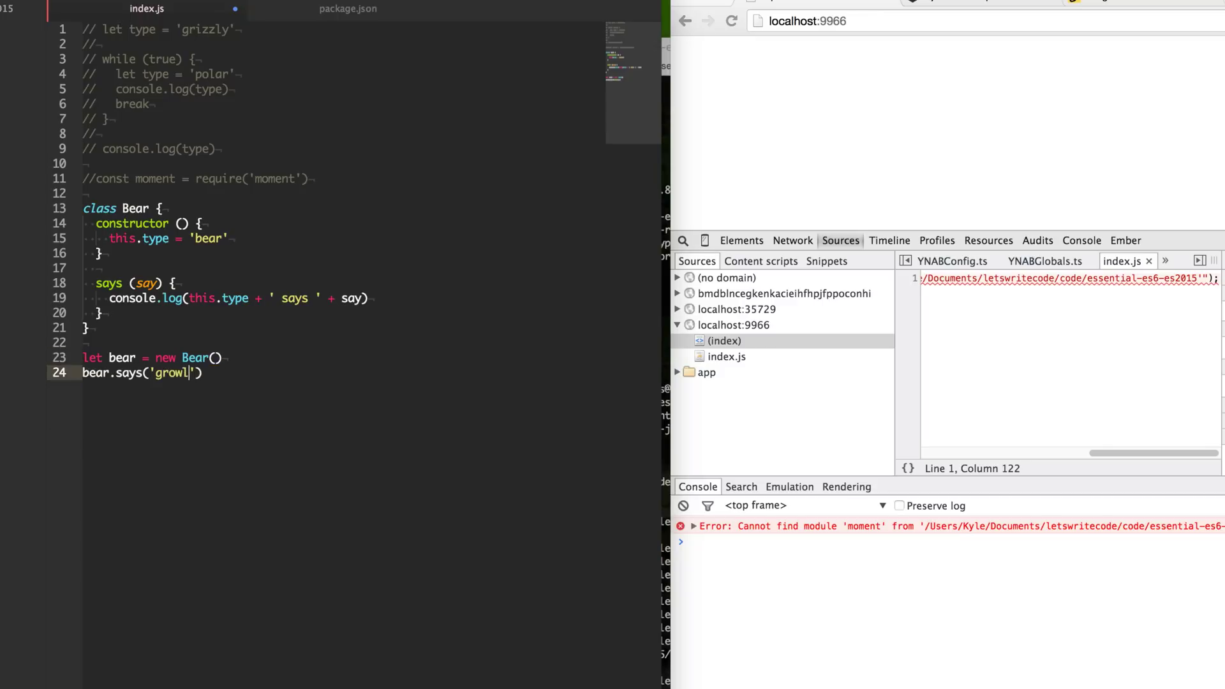
key("Return")
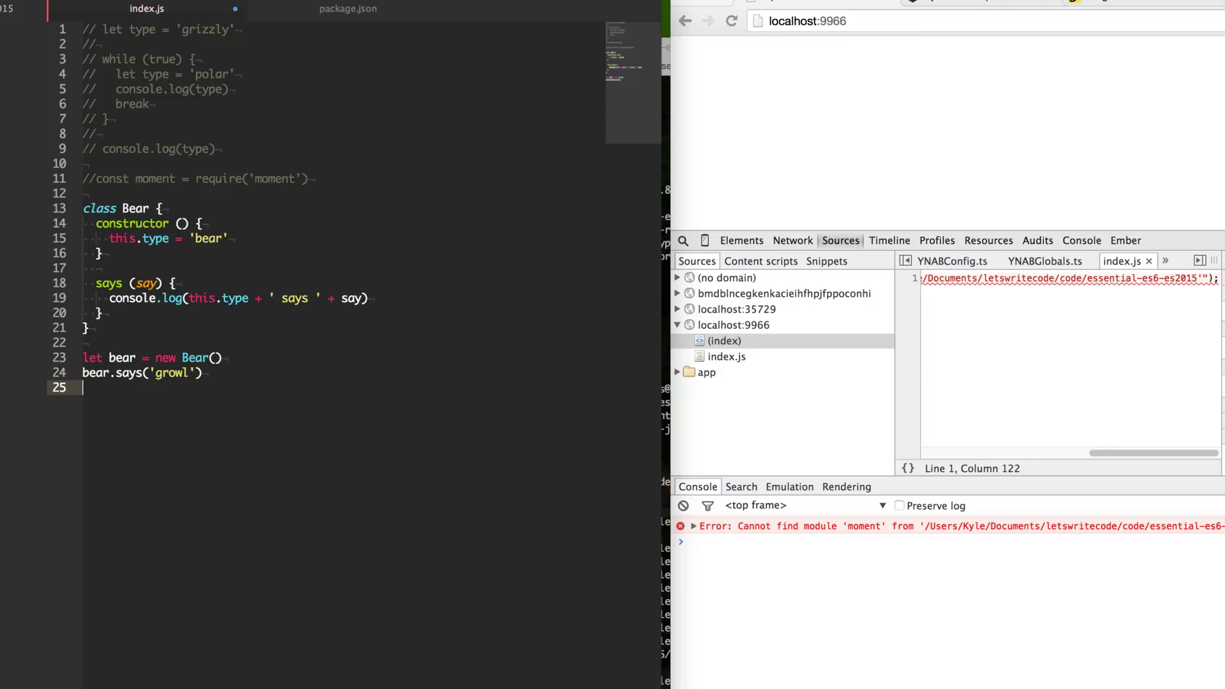
key("ctrl+s")
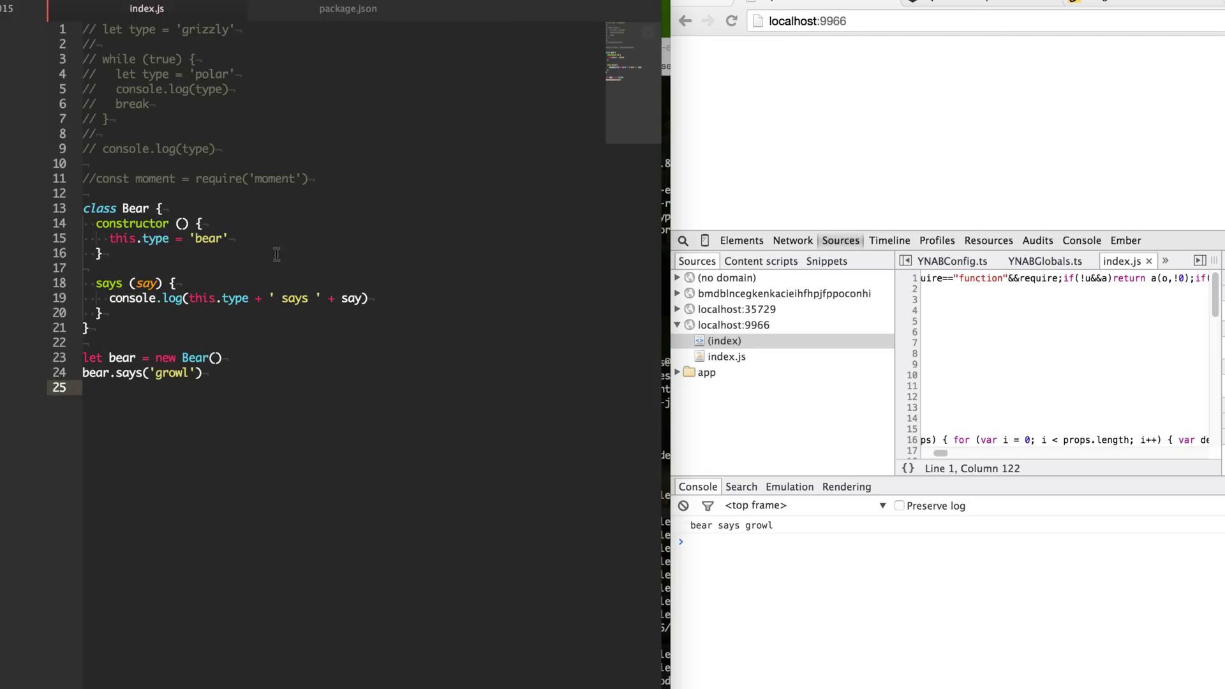
Step: Delete the blank line between the Bear constructor and the says method
left_click(186, 267)
key("BackSpace")
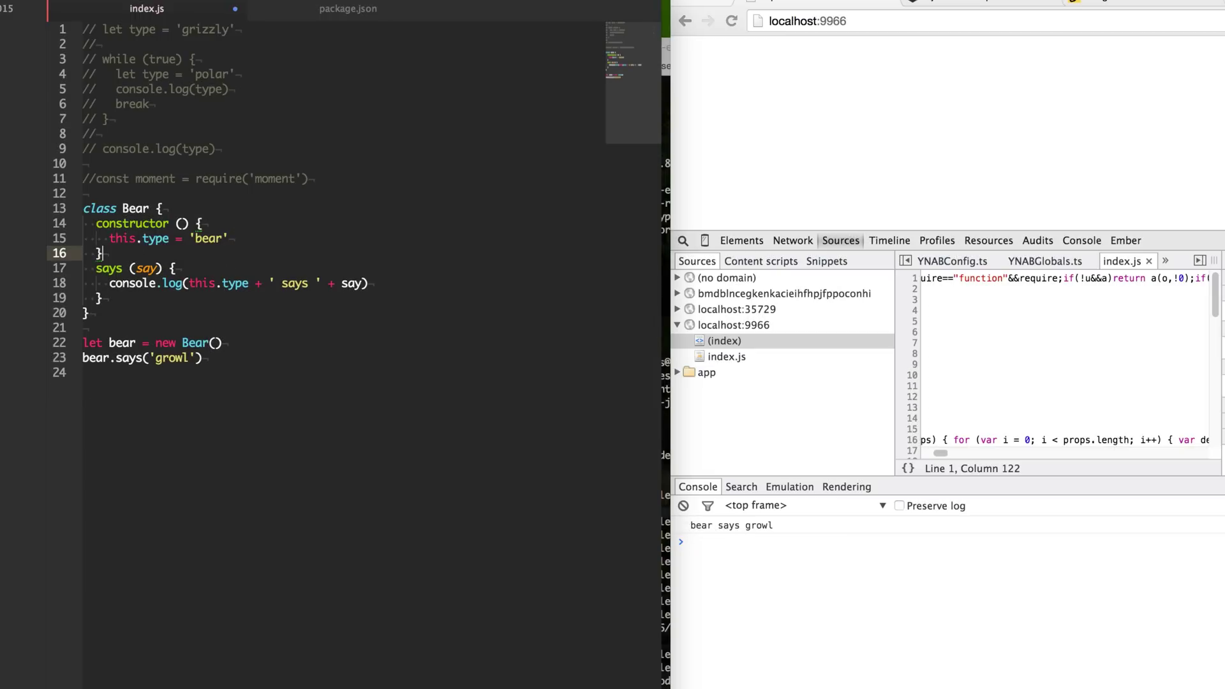
key("Down")
key("Down")
key("Down")
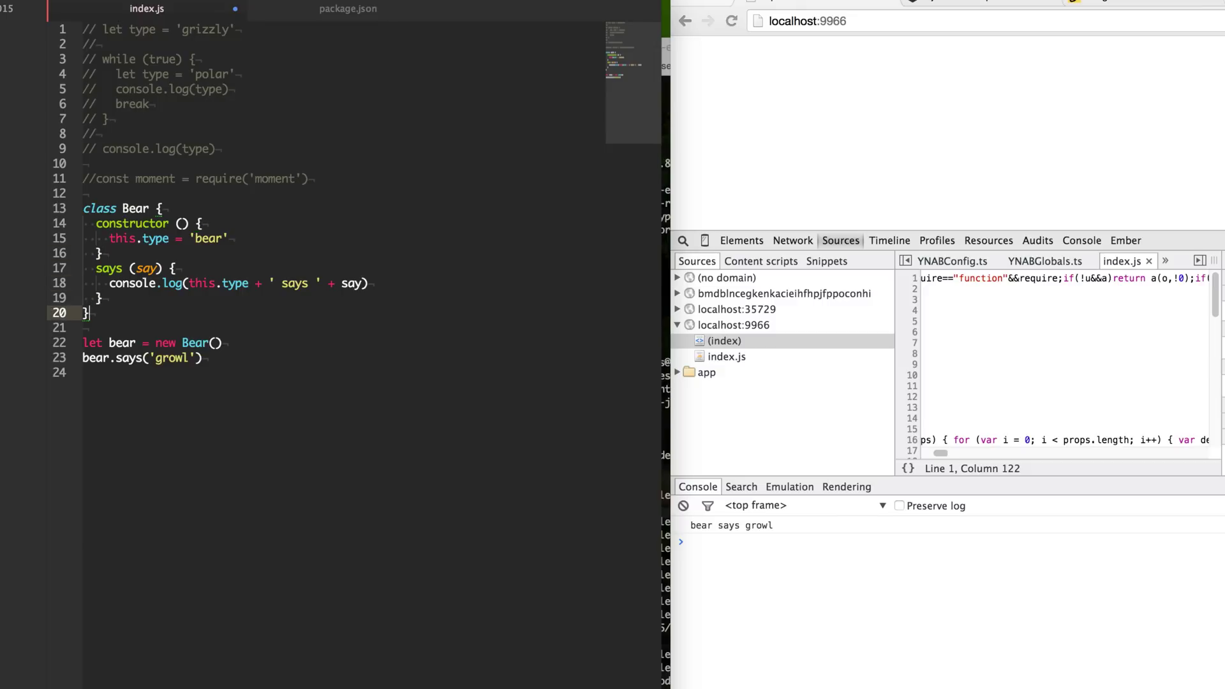
Step: Comment out the bear creation and says call lines, adding blank lines above them
key("Down")
key("Down")
key("Down")
key("Up")
key("Up")
key("Up")
key("Down")
key("Down")
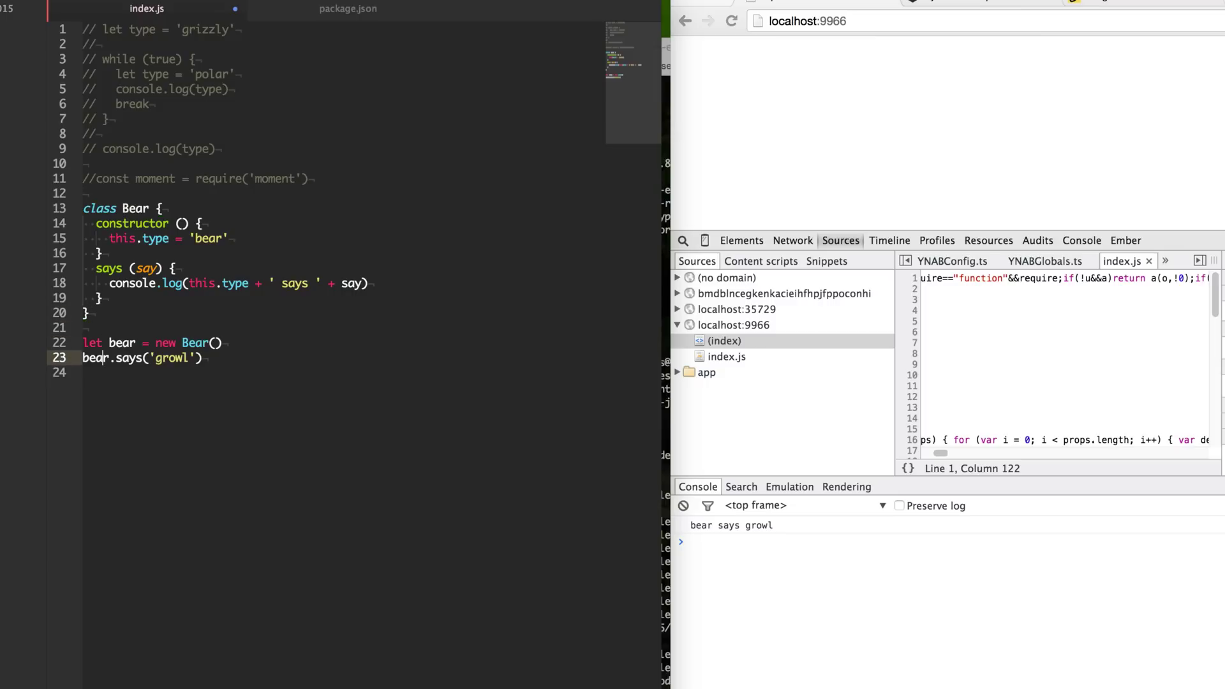
key("shift+Down")
key("shift+Down")
key("ctrl+slash")
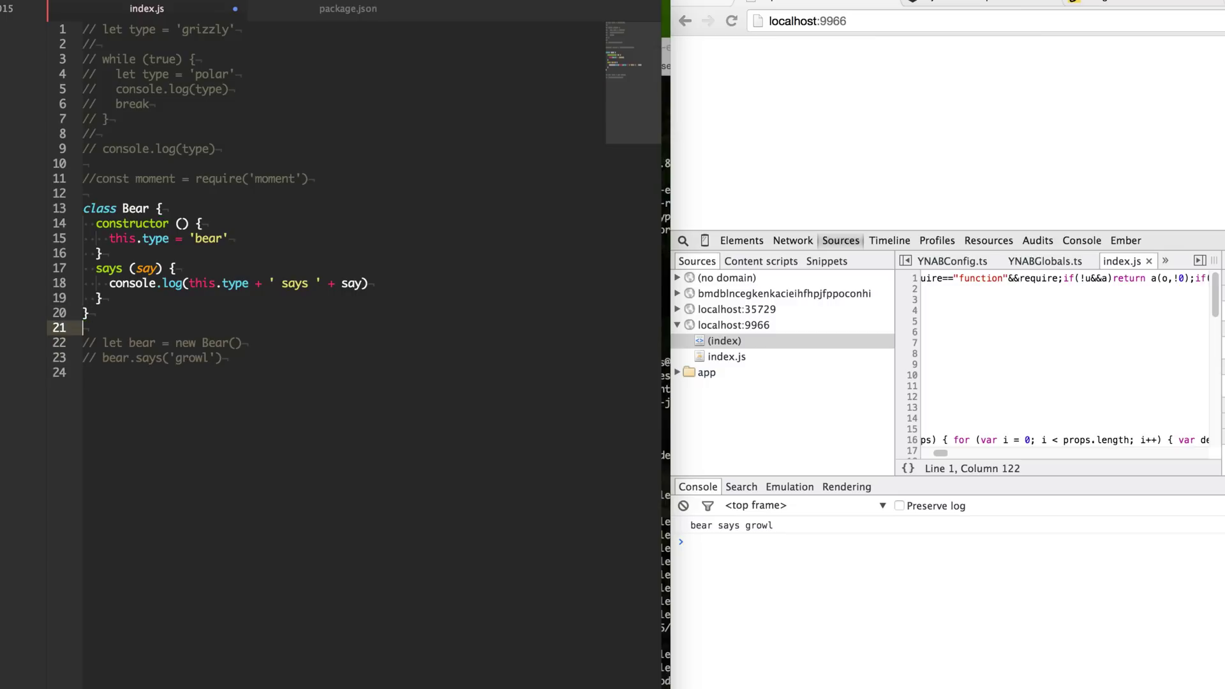
key("Up")
key("Return")
key("Return")
key("Up")
key("Up")
type("class G")
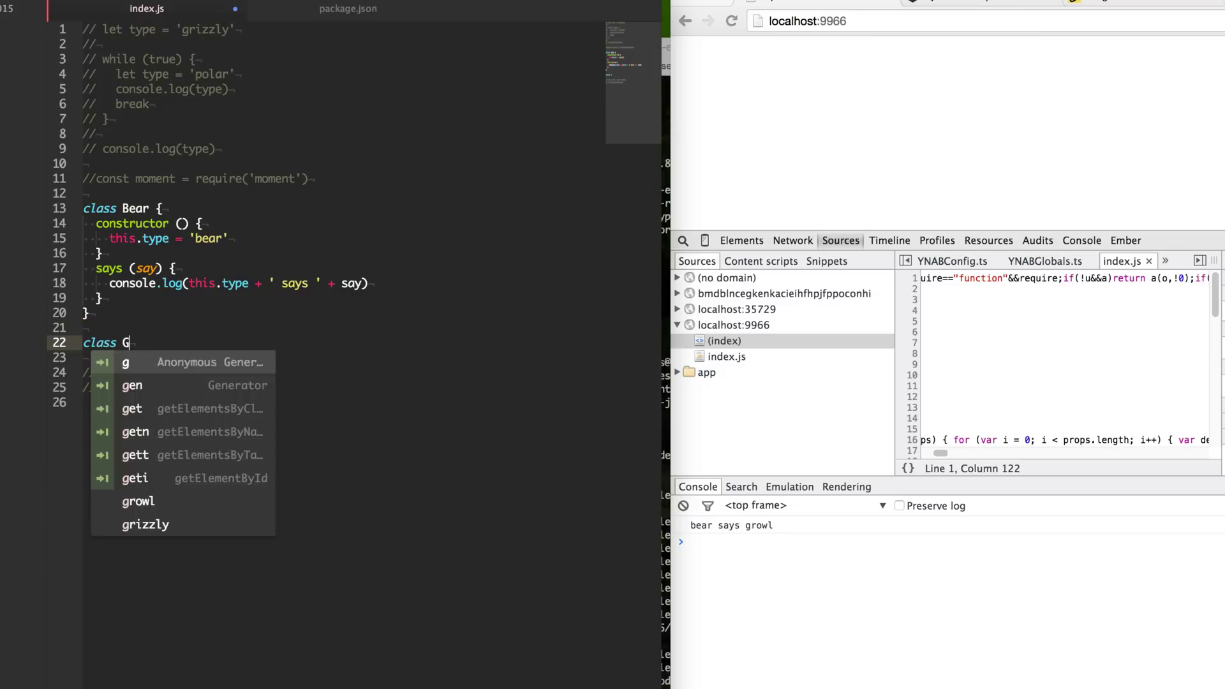
type("rizzly ")
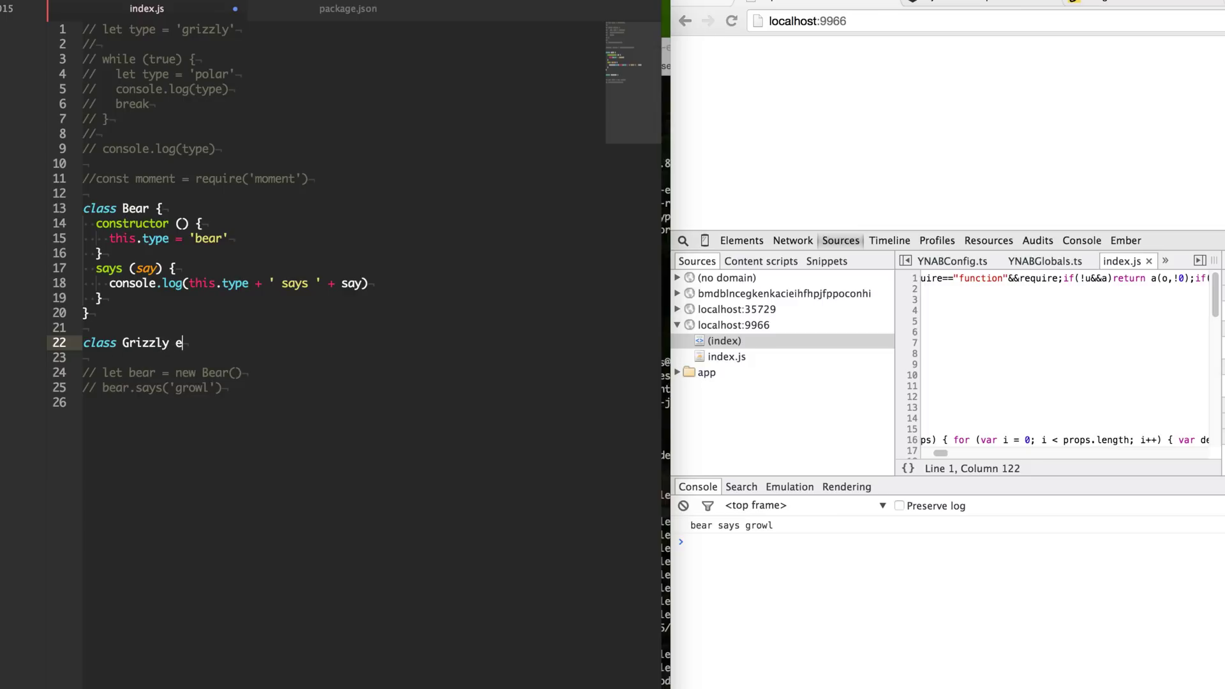
type("extends B")
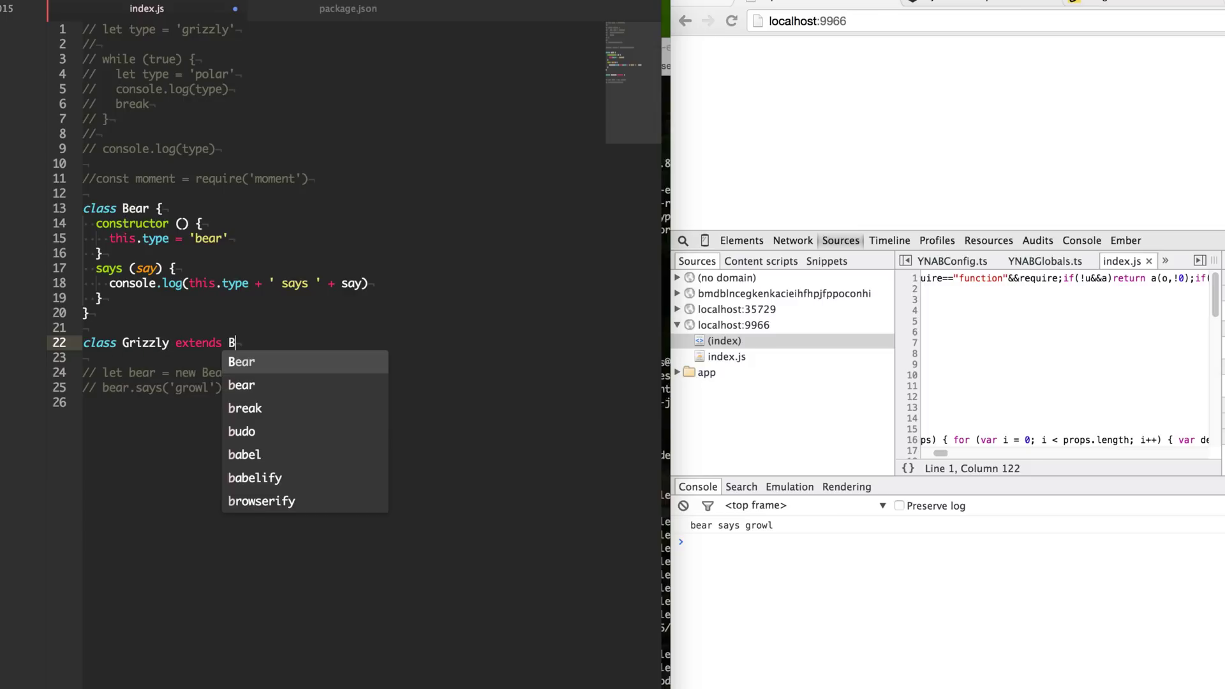
type("ear {}")
Step: Write class Grizzly extends Bear with a constructor that calls super()
key("Left")
key("Return")
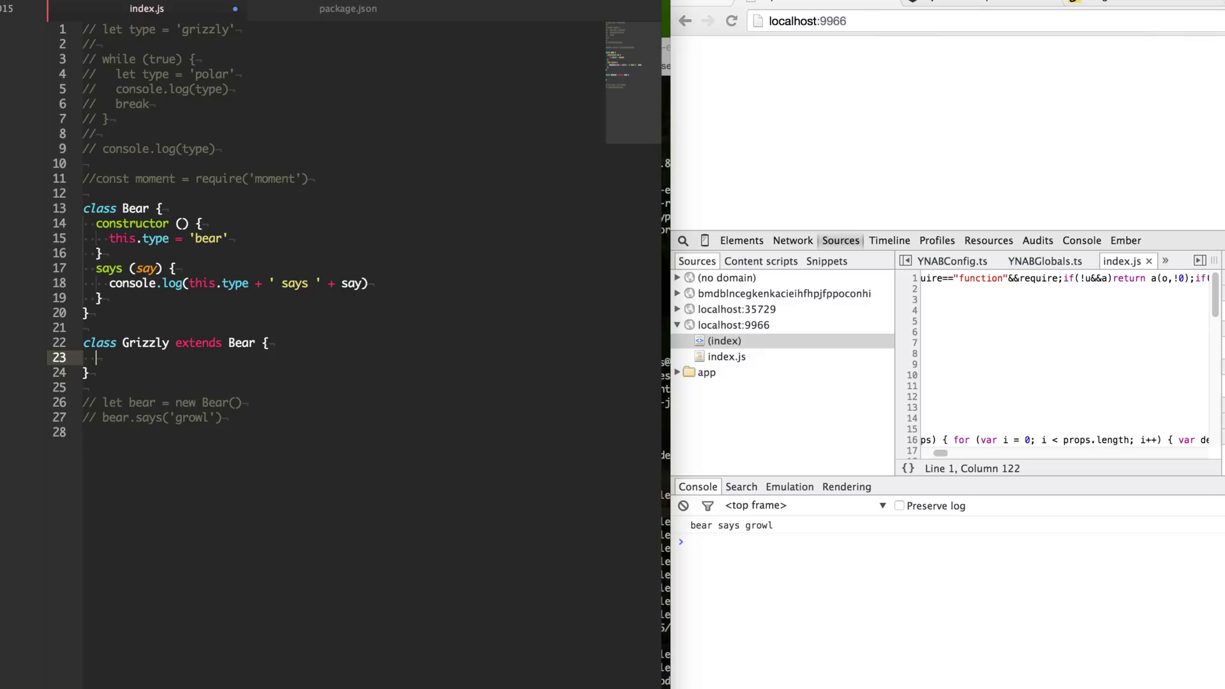
type("constru")
key("Tab")
type("() {}")
key("Left")
key("Return")
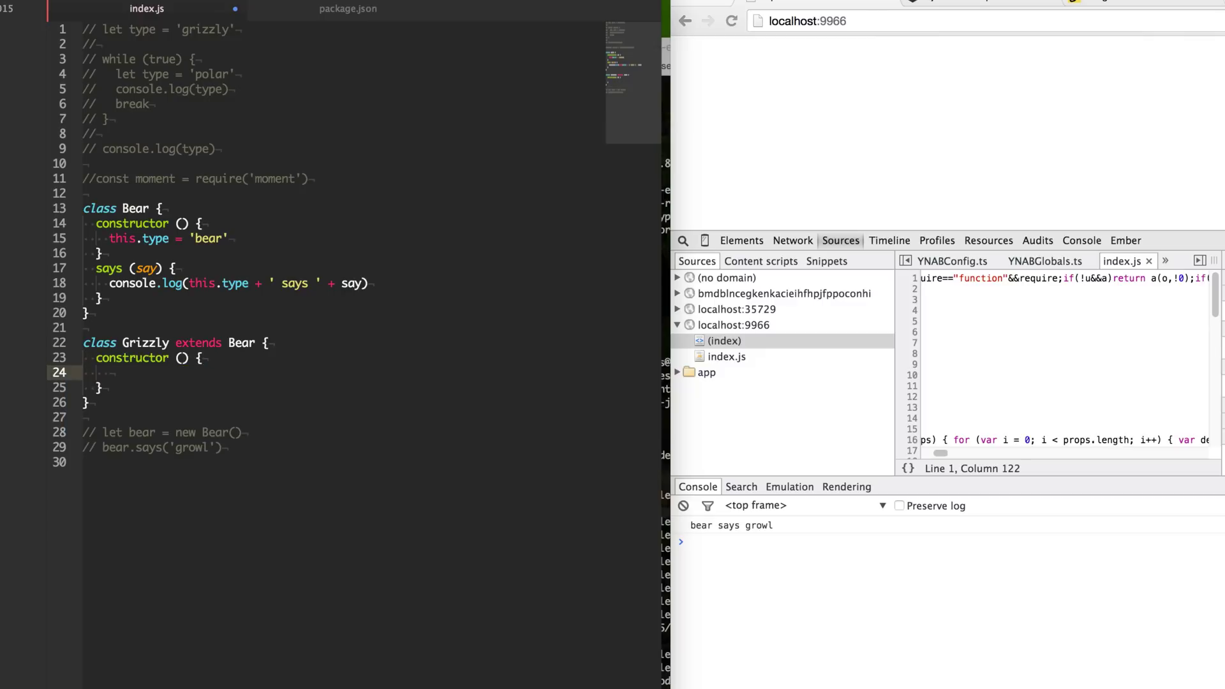
key("Up")
key("Up")
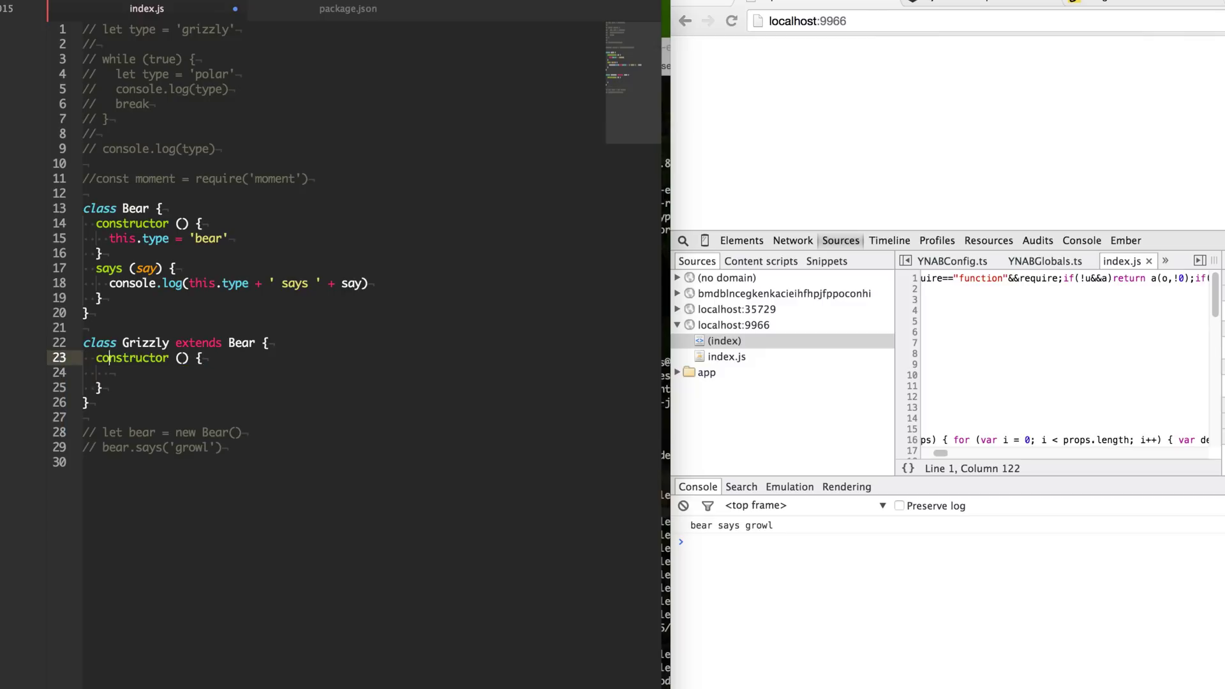
key("Up")
key("Up")
key("Up")
key("Up")
key("Up")
key("Up")
key("Up")
key("Up")
key("Down")
key("shift+End")
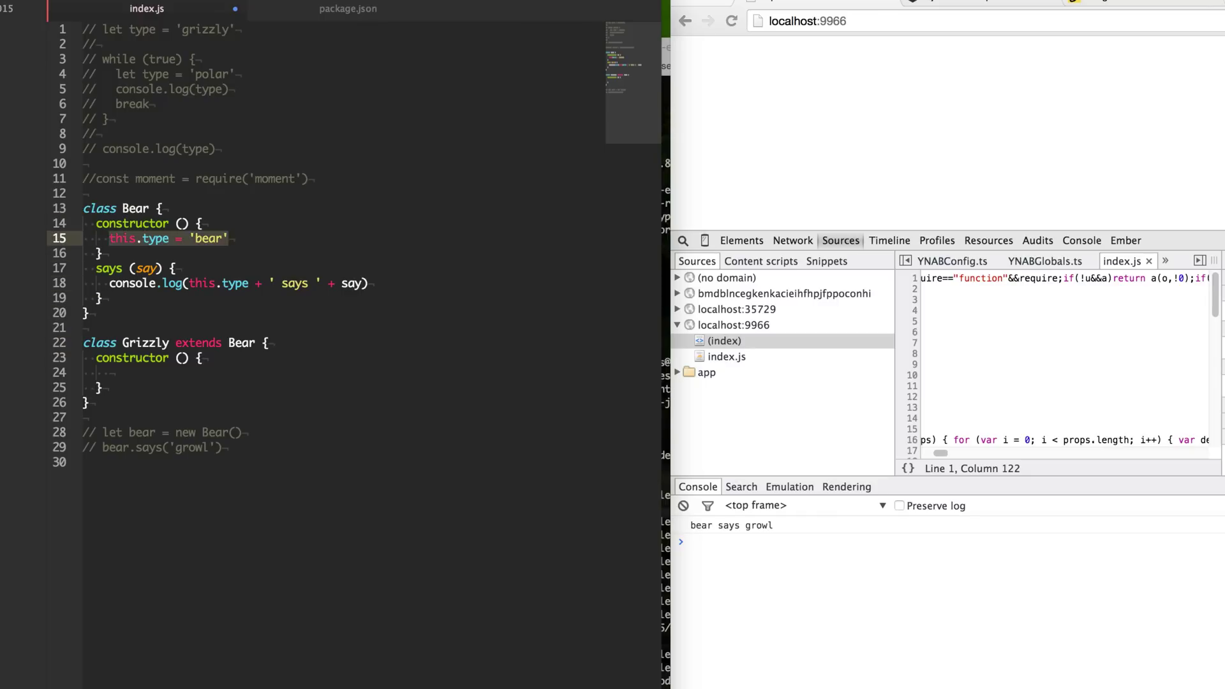
key("ctrl+c")
key("Down")
key("Down")
key("Down")
key("Down")
key("Down")
key("Down")
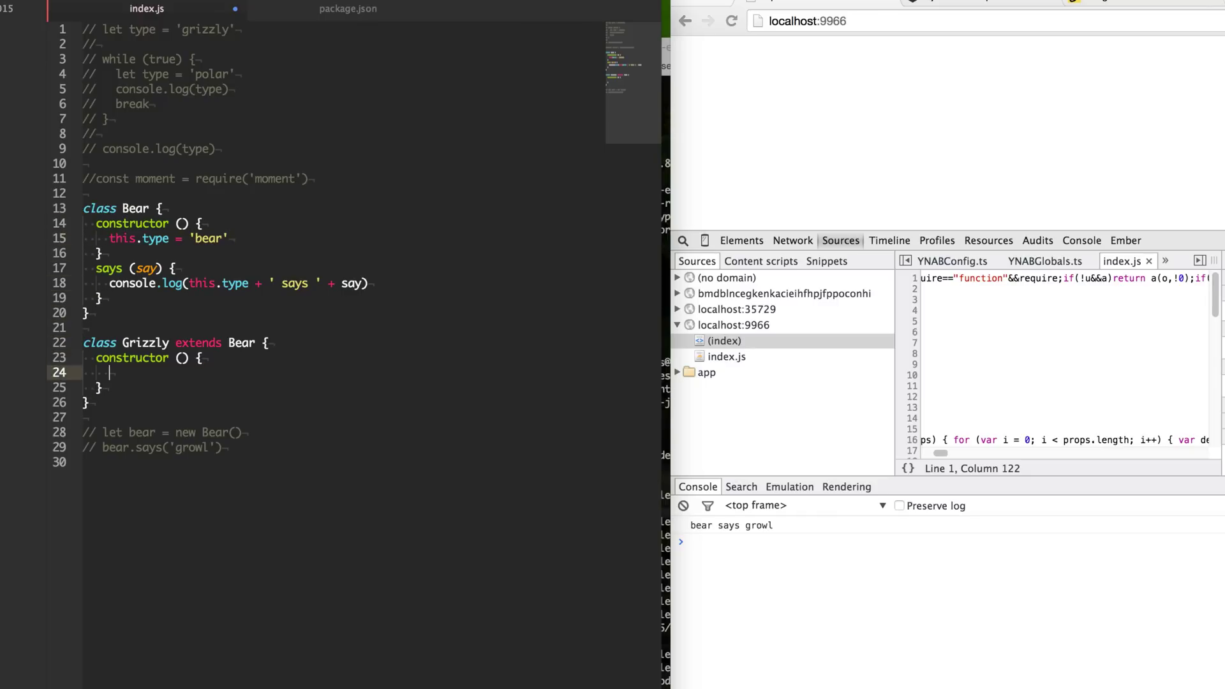
type("super()")
Step: Review the Grizzly declaration and constructor against the Bear constructor on lines 14-16
key("ctrl+d")
left_click(249, 344)
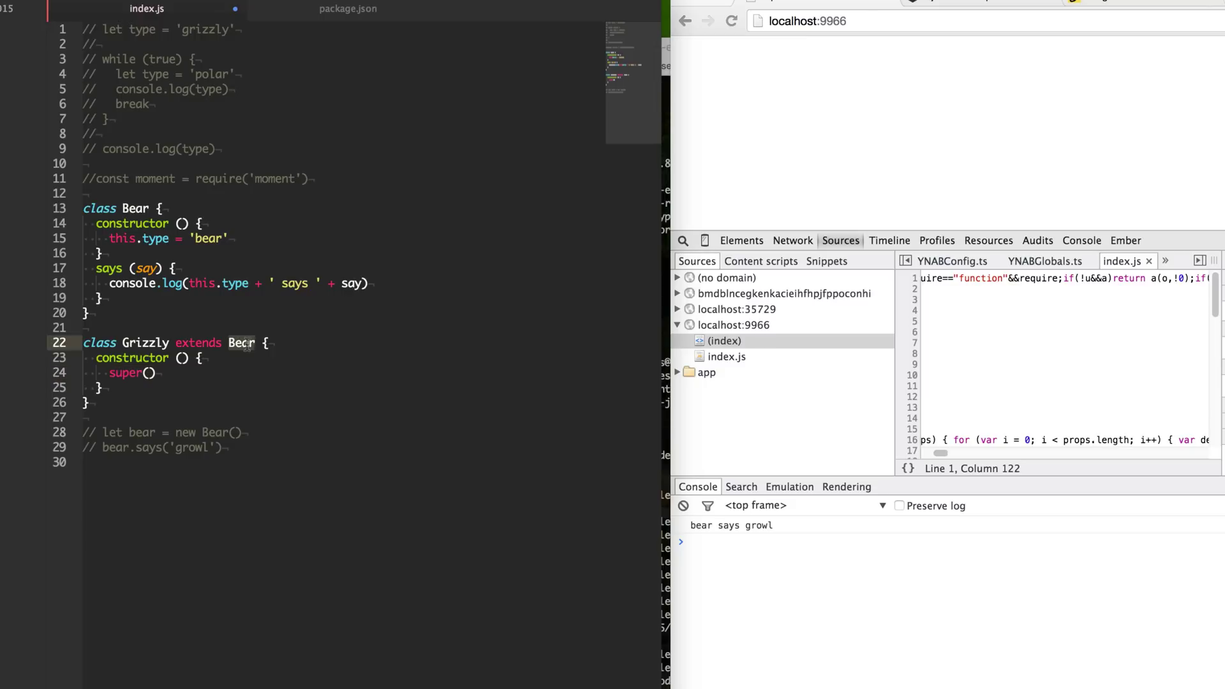
left_click(121, 357)
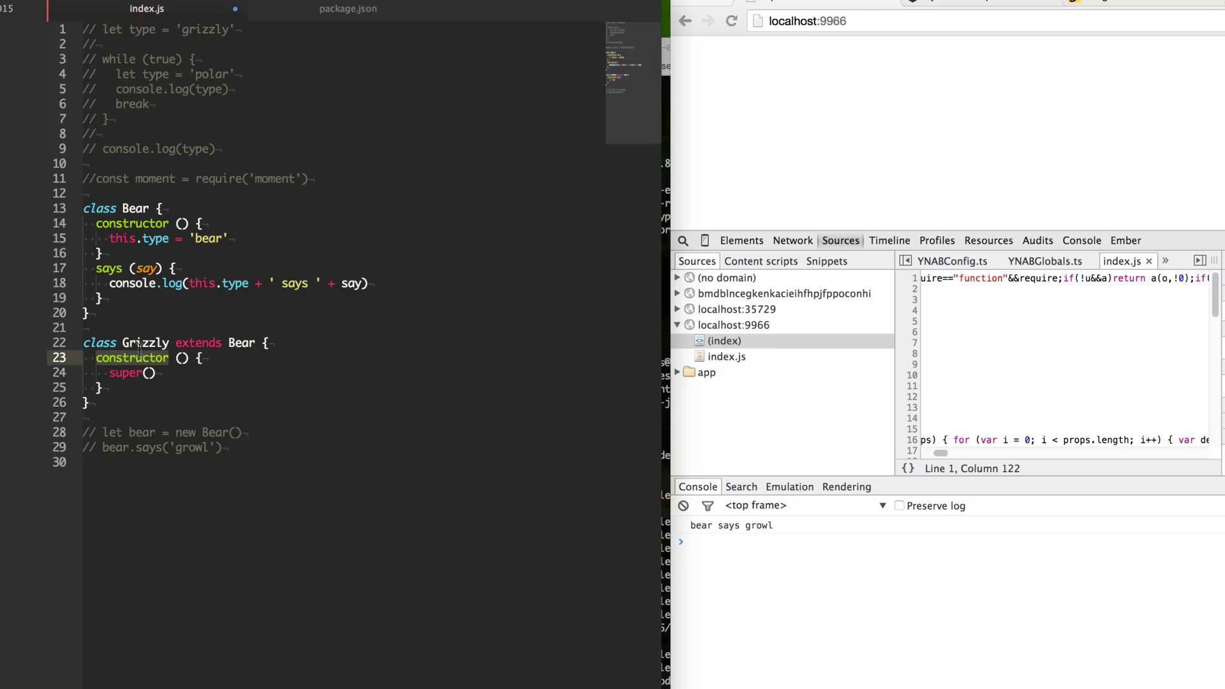
left_click(141, 344)
left_click(137, 359)
left_click(132, 373)
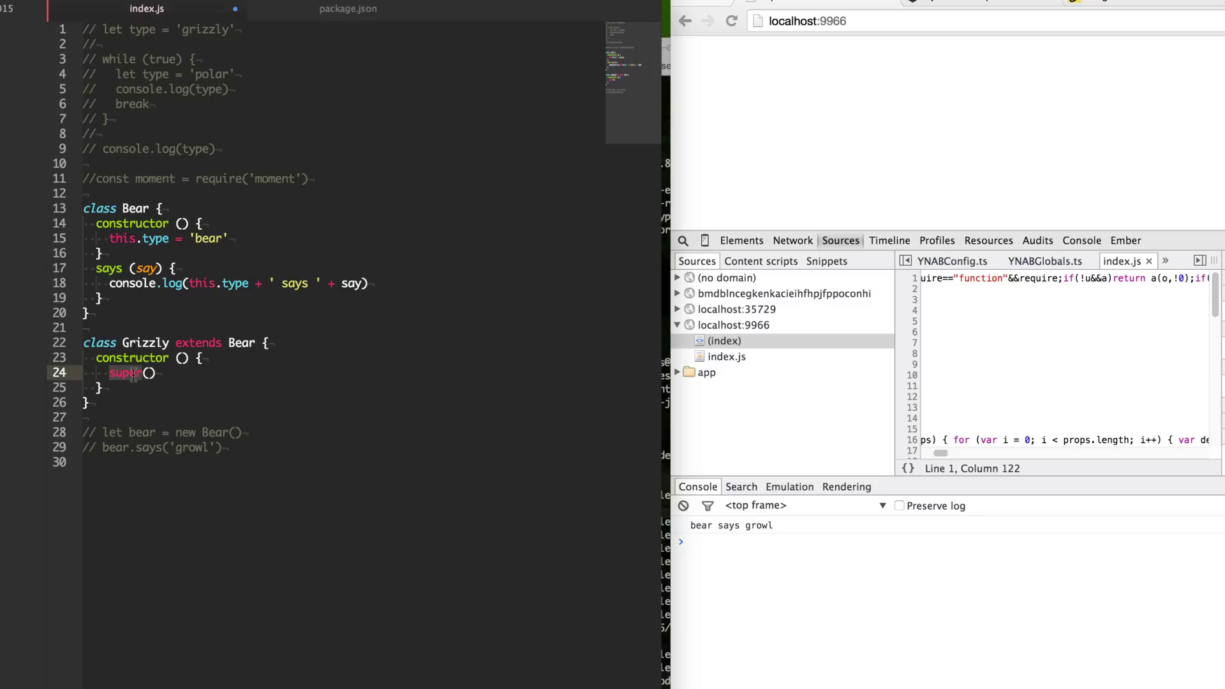
left_click_drag(95, 222, 122, 254)
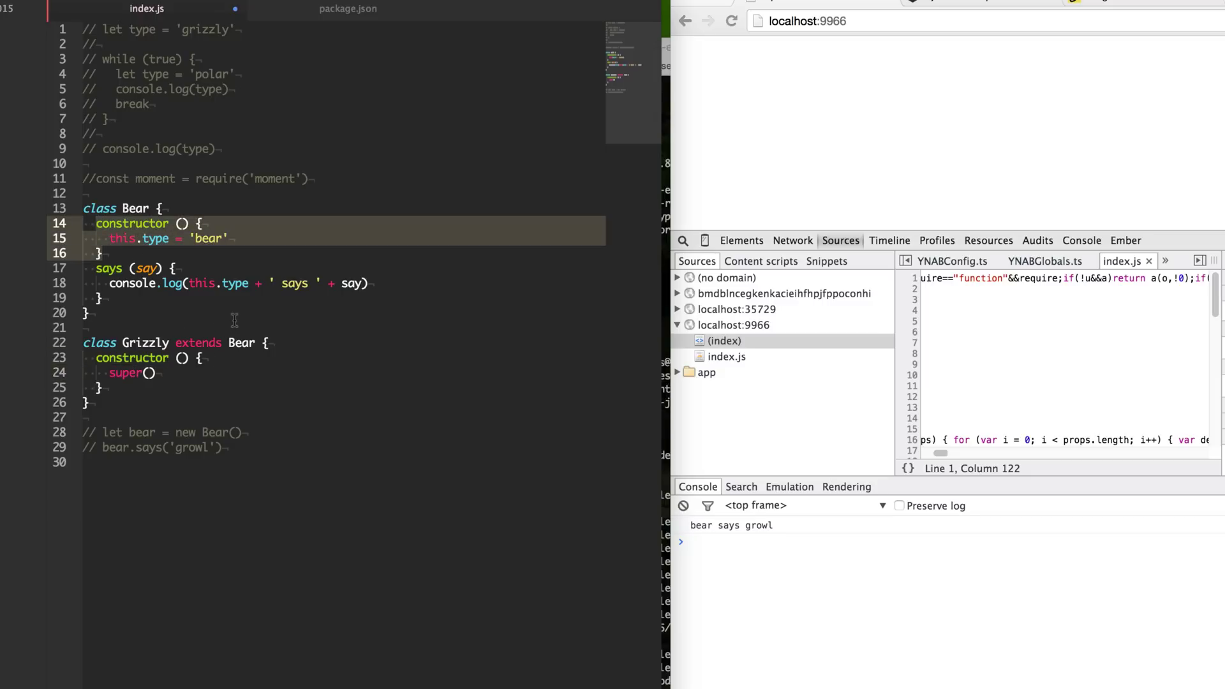
Step: Add this.type = 'grizzly' after super() in the Grizzly constructor
left_click(191, 372)
key("Return")
type("this.type = '")
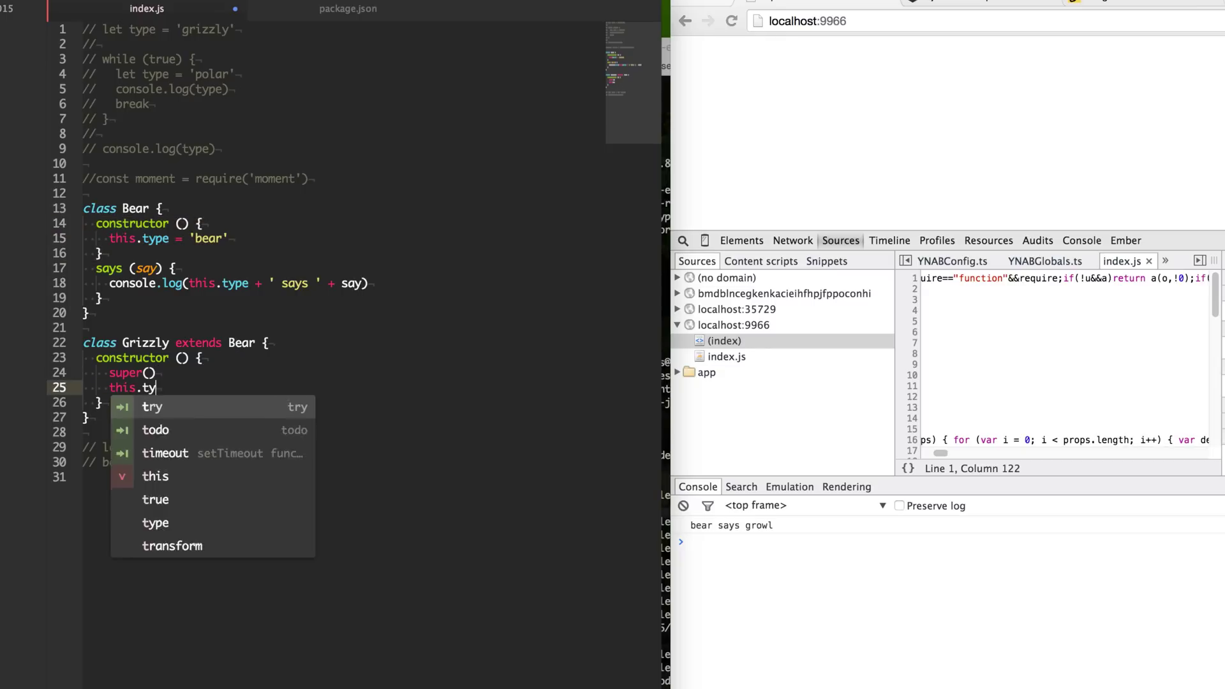
type("gru")
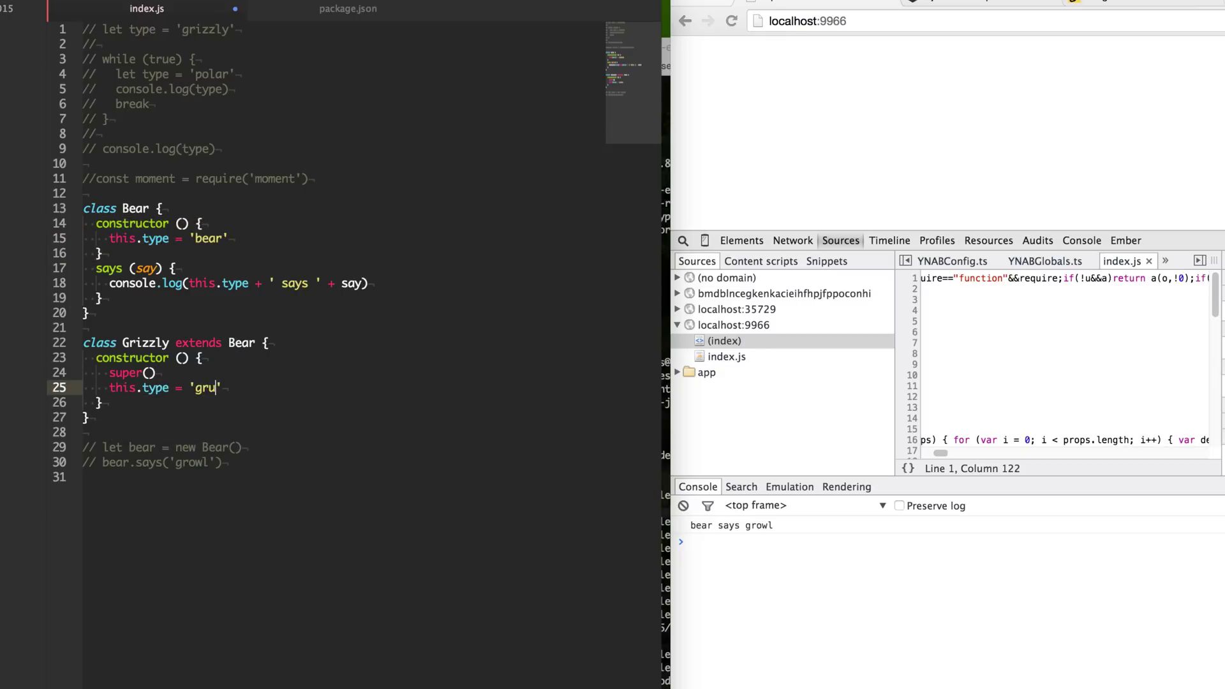
key("BackSpace")
type("iz")
key("Tab")
Step: Uncomment the bear lines, change new Bear() to new Grizzly(), and save
key("Down")
key("Down")
key("Down")
key("Down")
key("End")
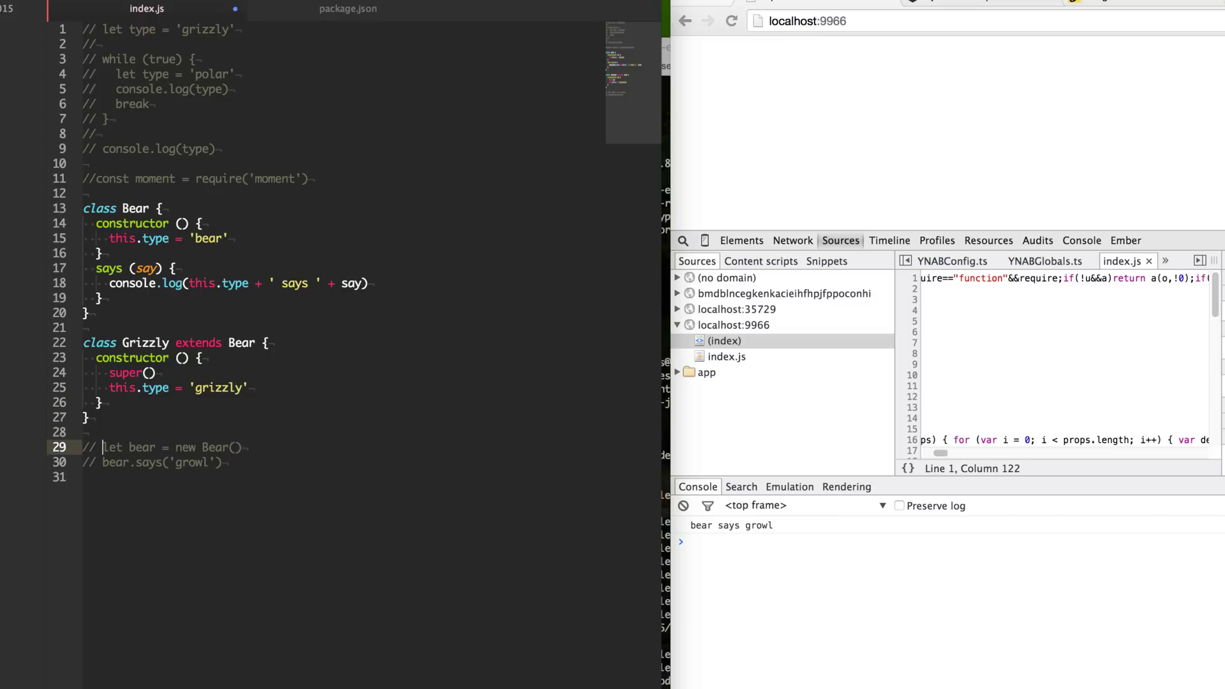
key("Down")
key("shift+Up")
key("shift+Up")
key("ctrl+slash")
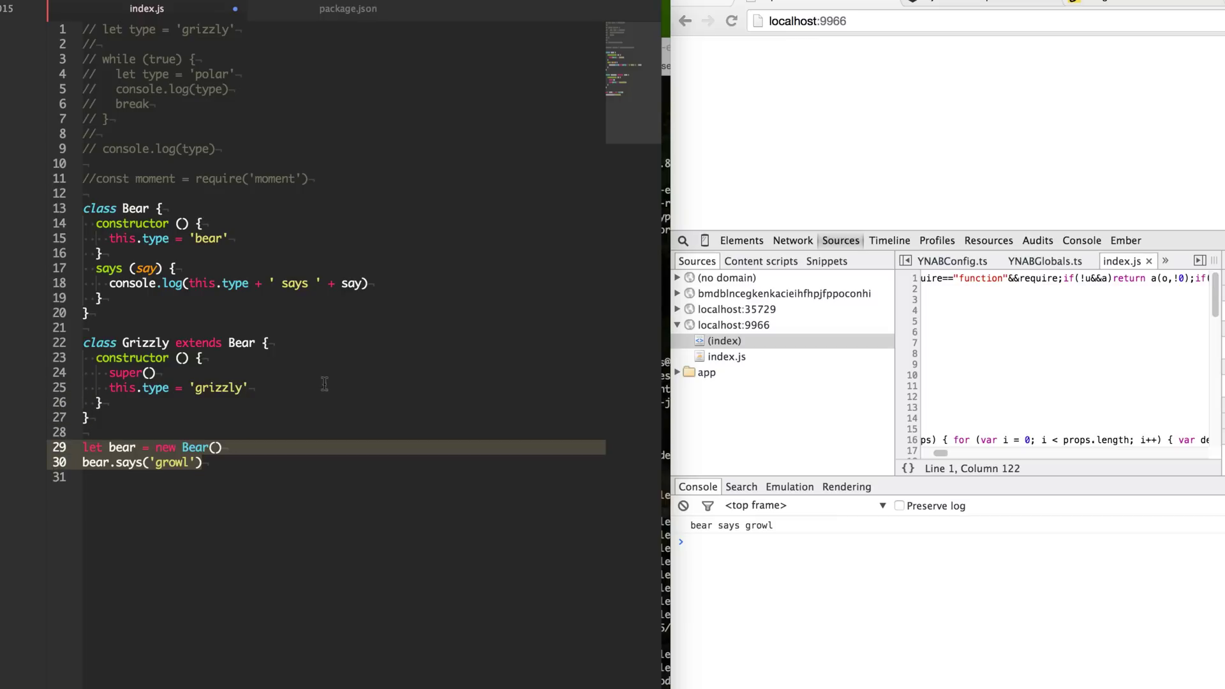
double_click(196, 446)
type("Gri")
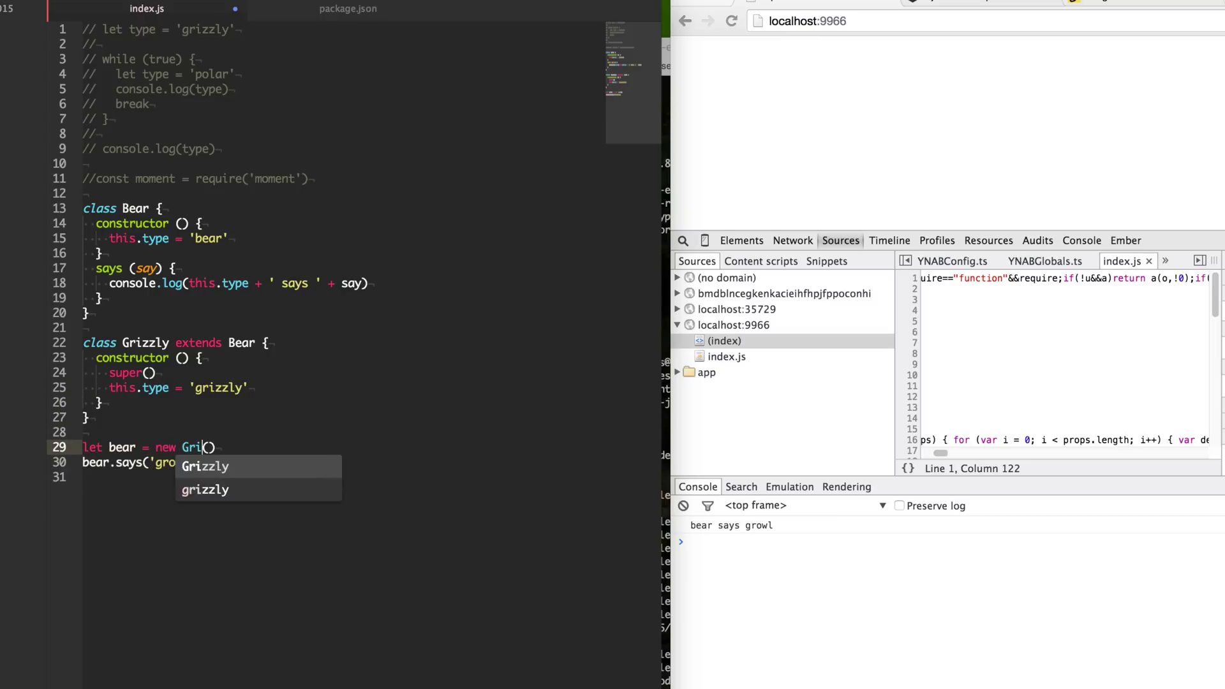
key("Tab")
key("super+s")
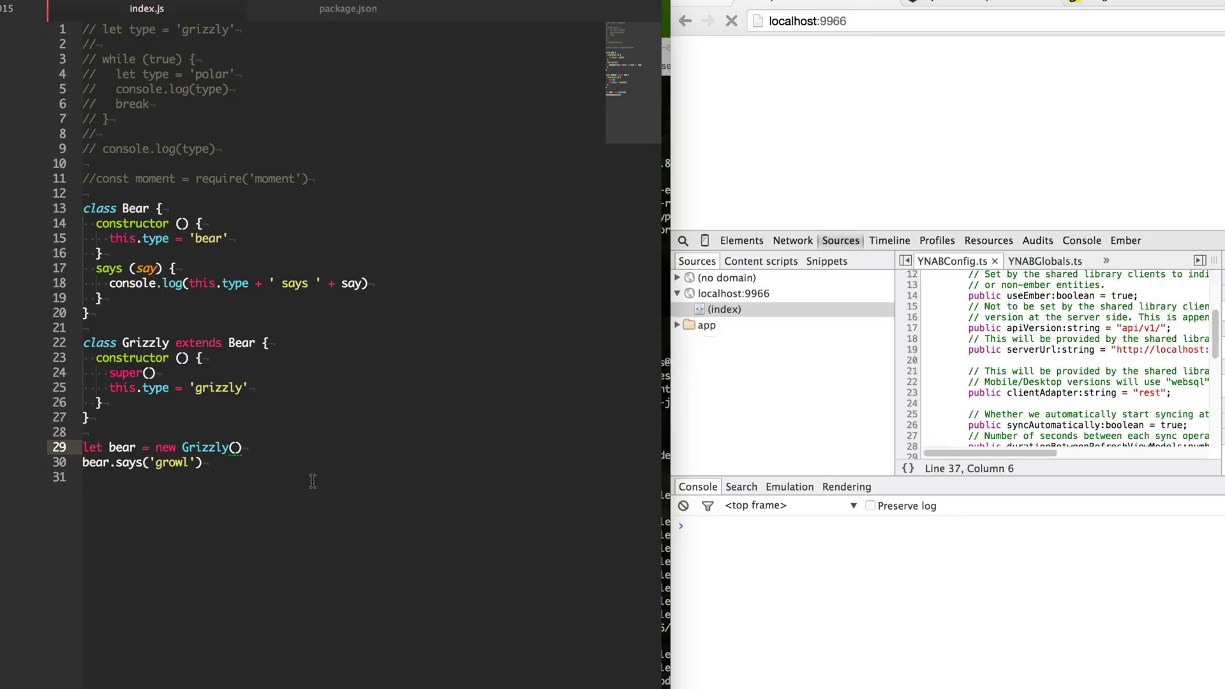
Step: Review the says call, the says method, and the type assignment on line 25
left_click(114, 462)
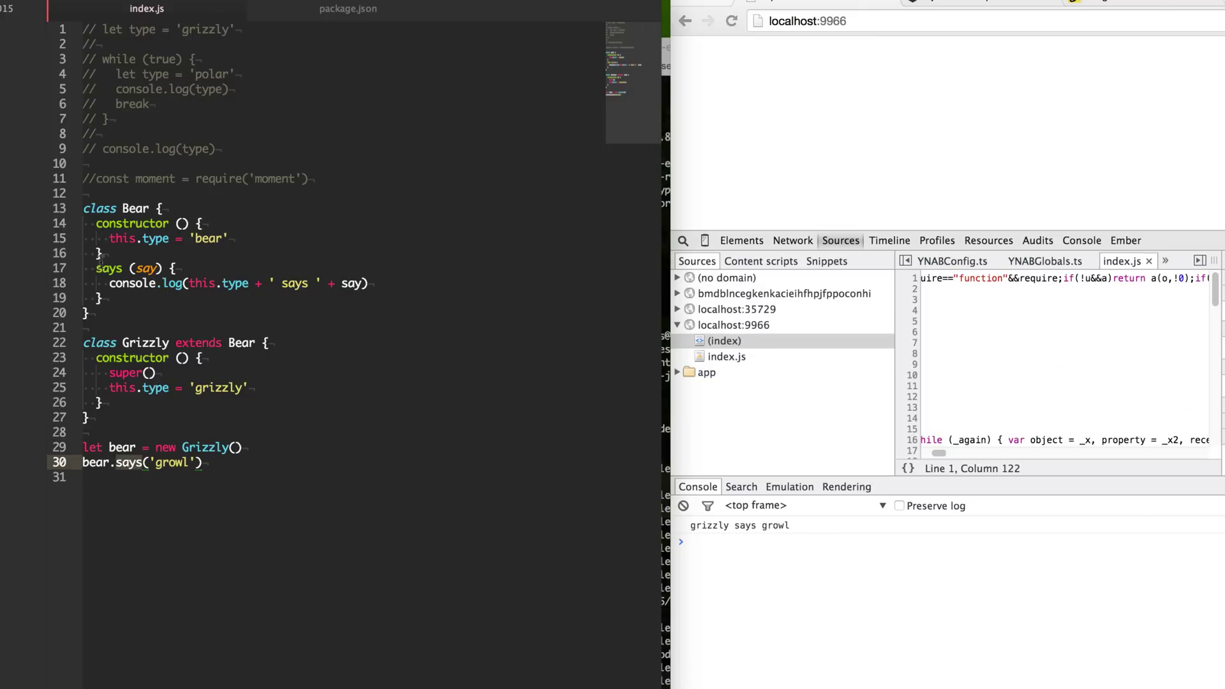
left_click_drag(96, 268, 105, 297)
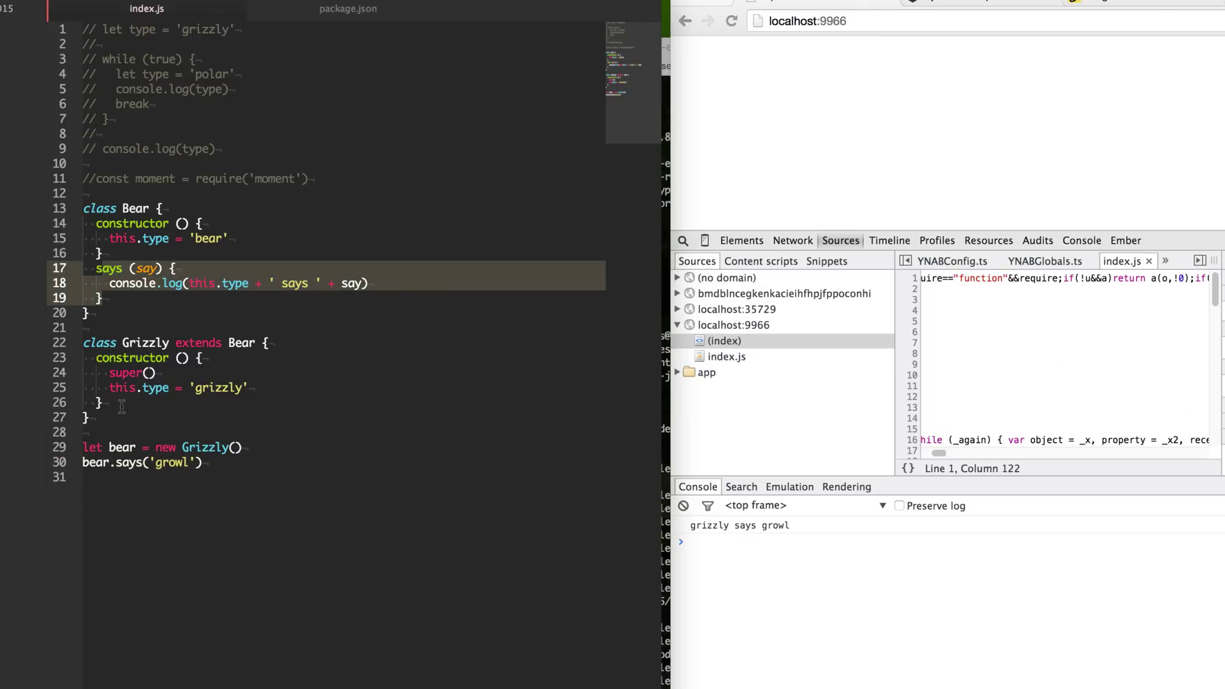
left_click_drag(109, 387, 277, 387)
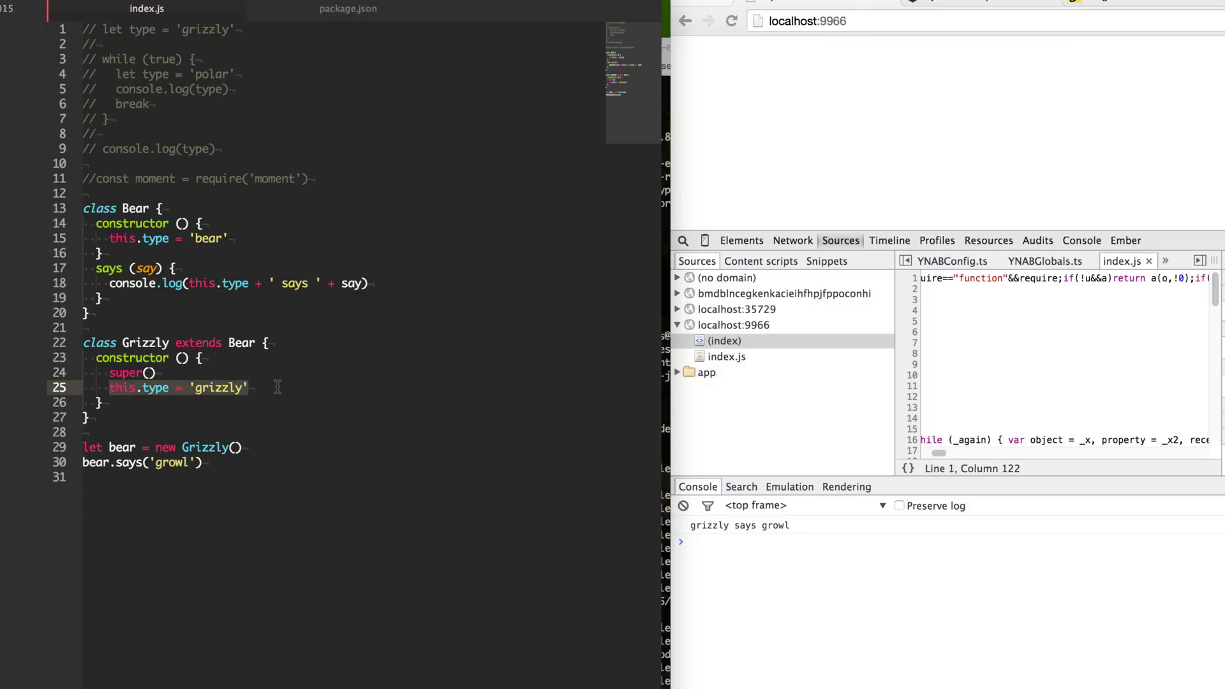
left_click(157, 372)
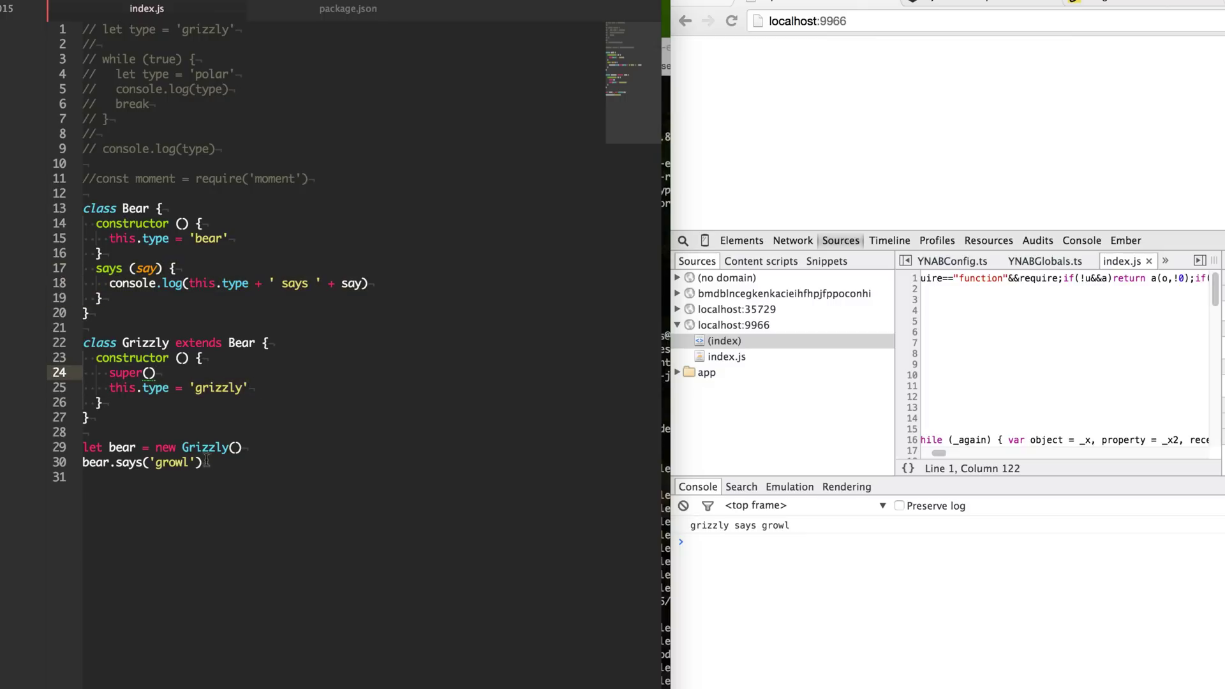
Step: Comment out the class code on lines 13-30 and start a bears filter excluding 'koala'
left_click_drag(271, 481, 2, 223)
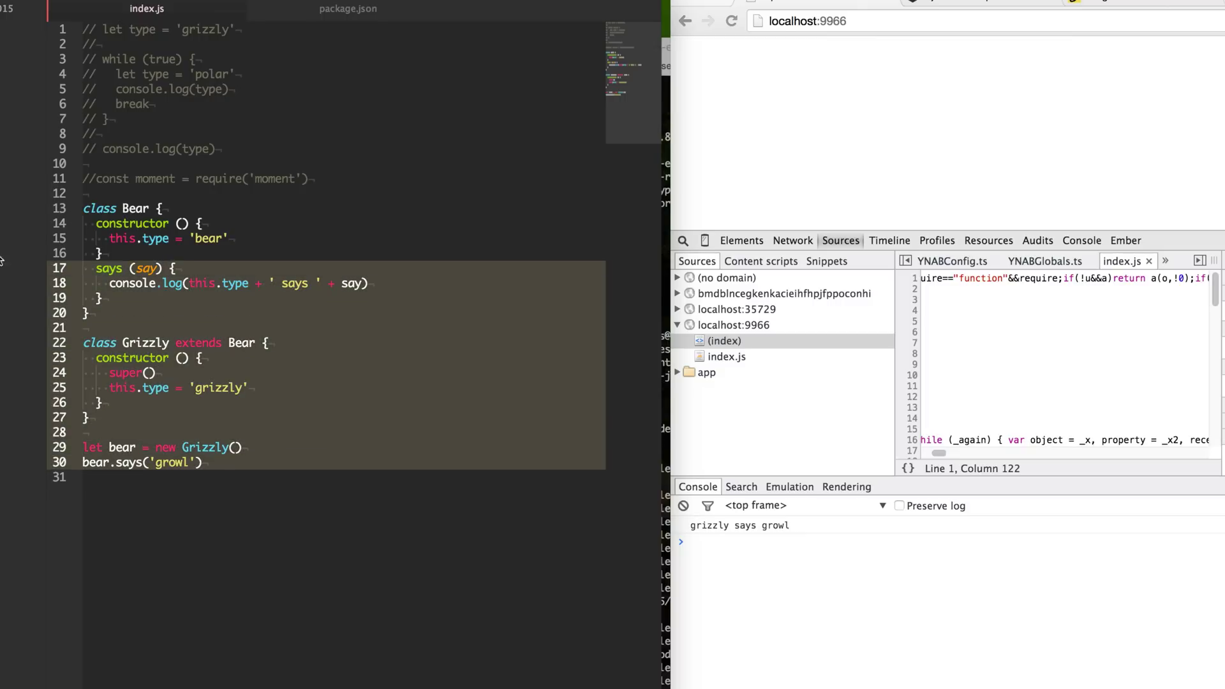
key("ctrl+slash")
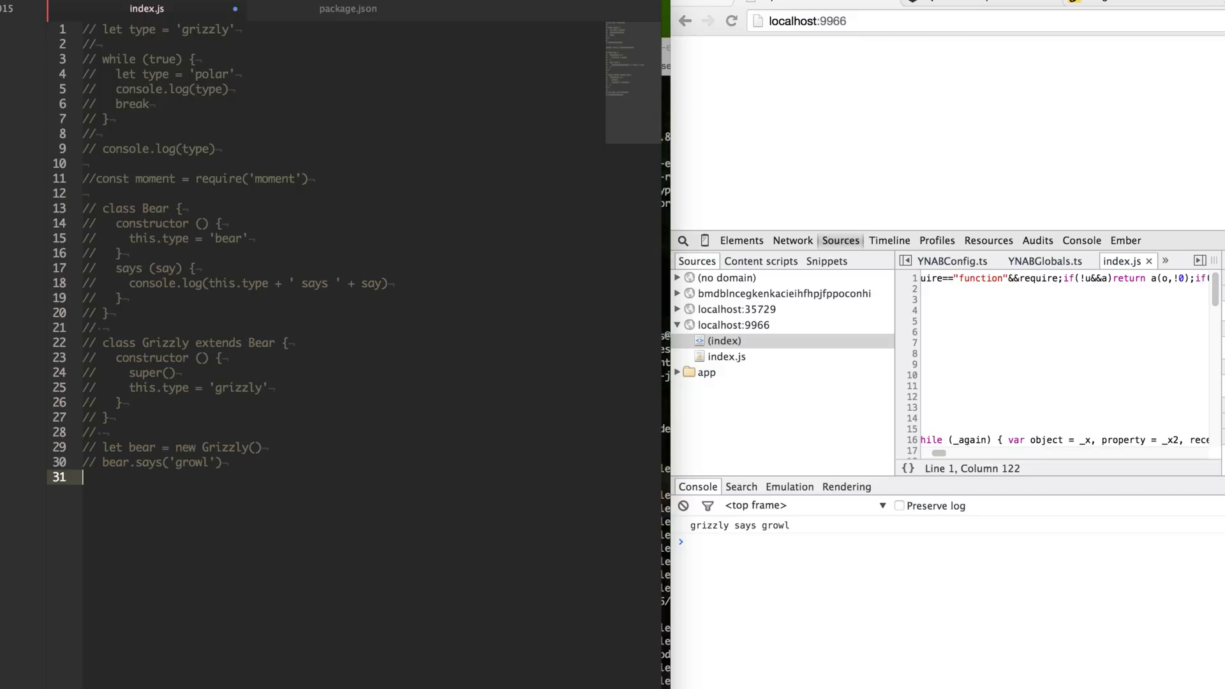
key("Return")
key("Return")
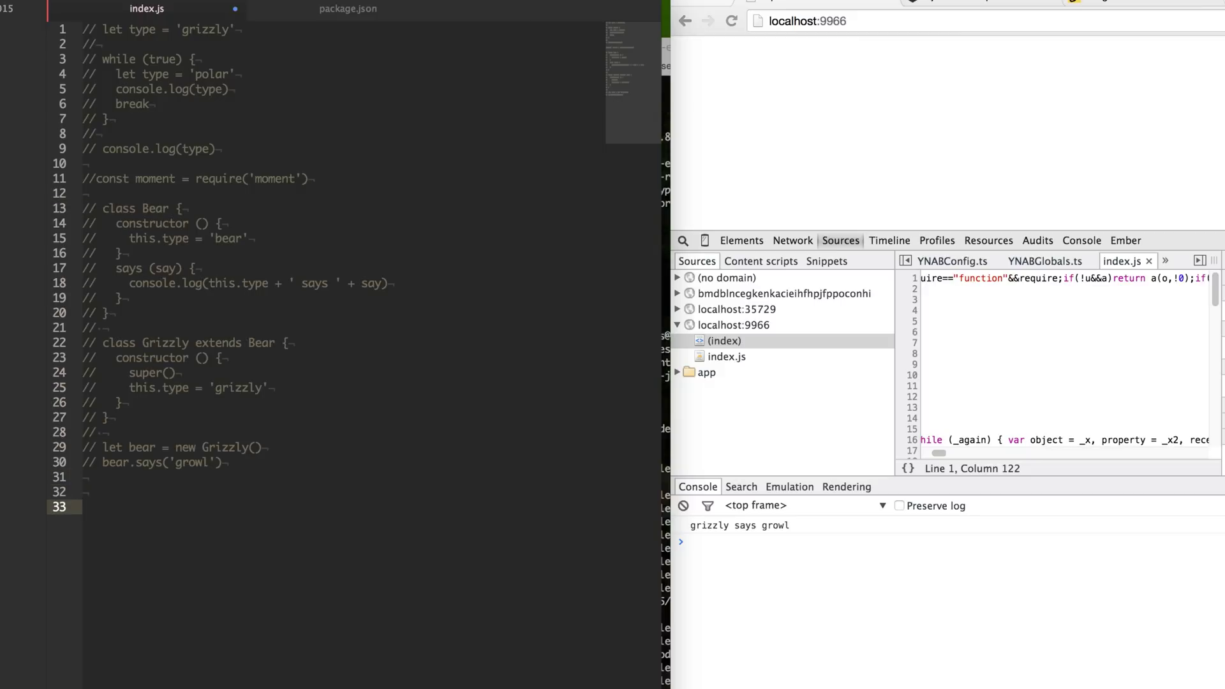
type("let b")
type("ears = ")
type("['p")
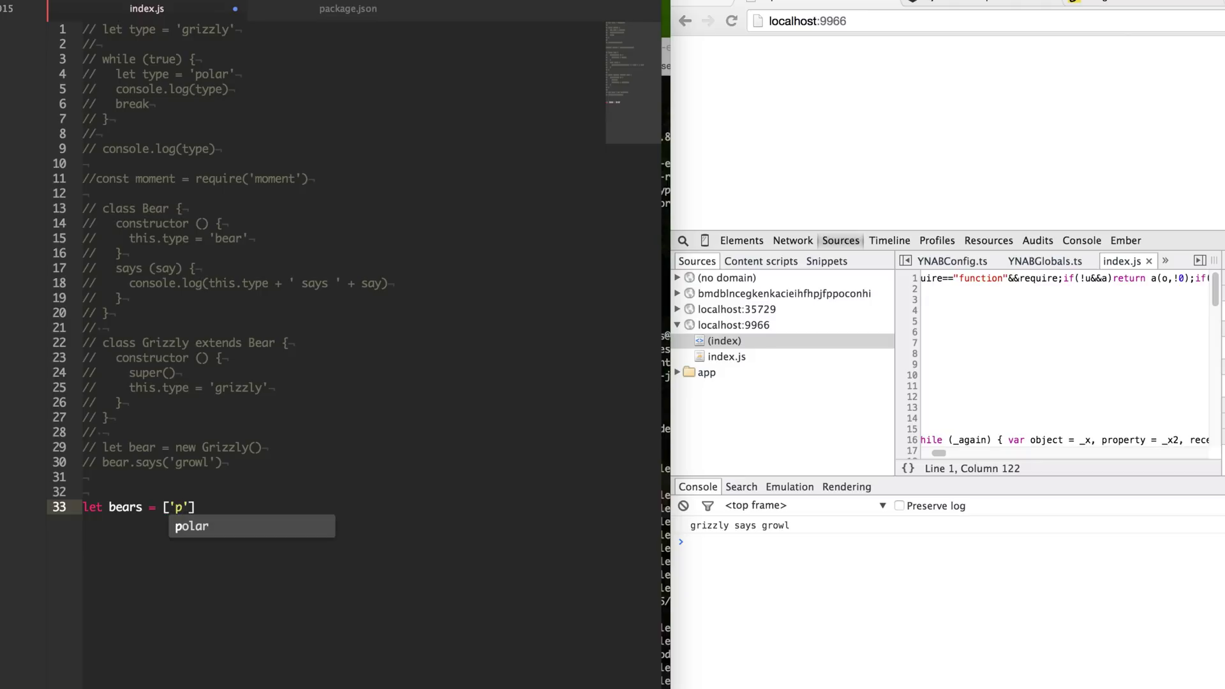
type("olar', '")
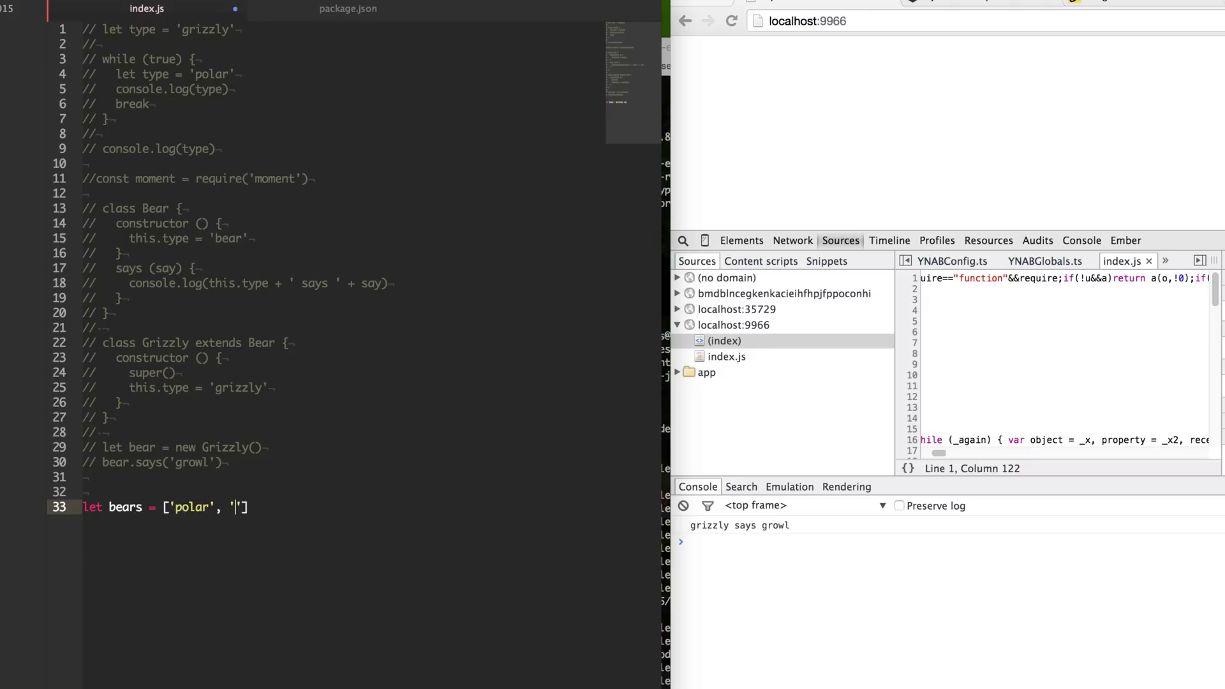
type("kola")
key("BackSpace")
key("BackSpace")
type("ala']")
type(".filter")
type("(function () ")
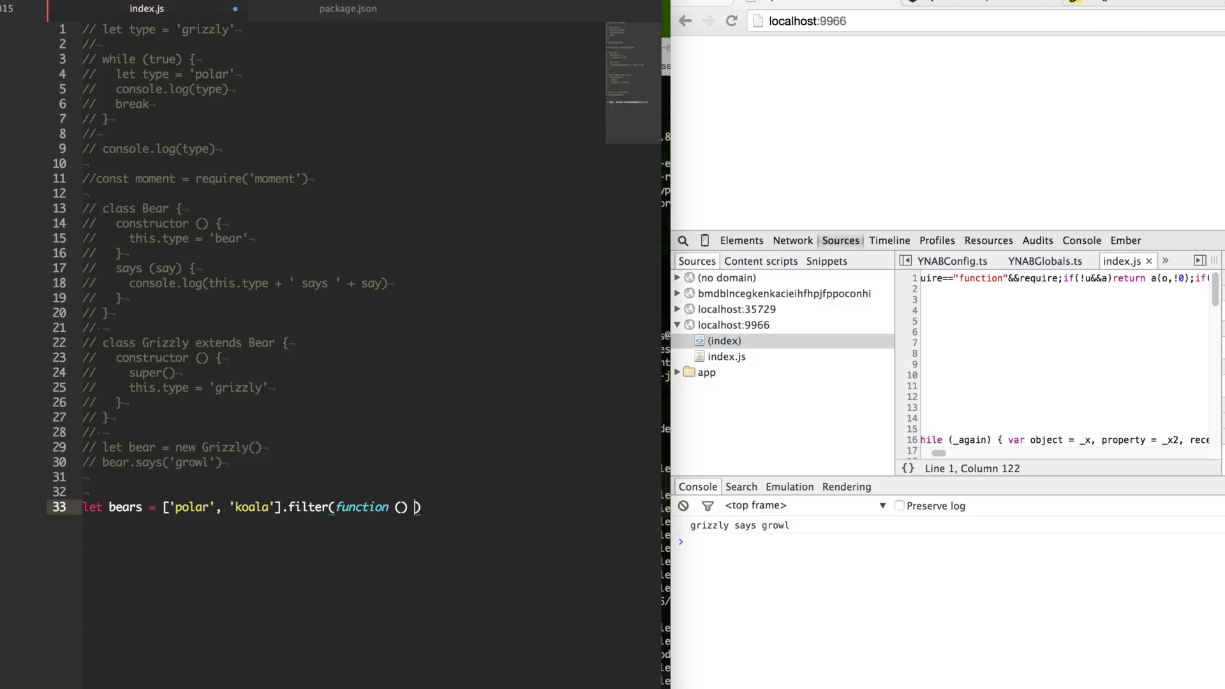
type("{")
key("Left")
key("Left")
type("b")
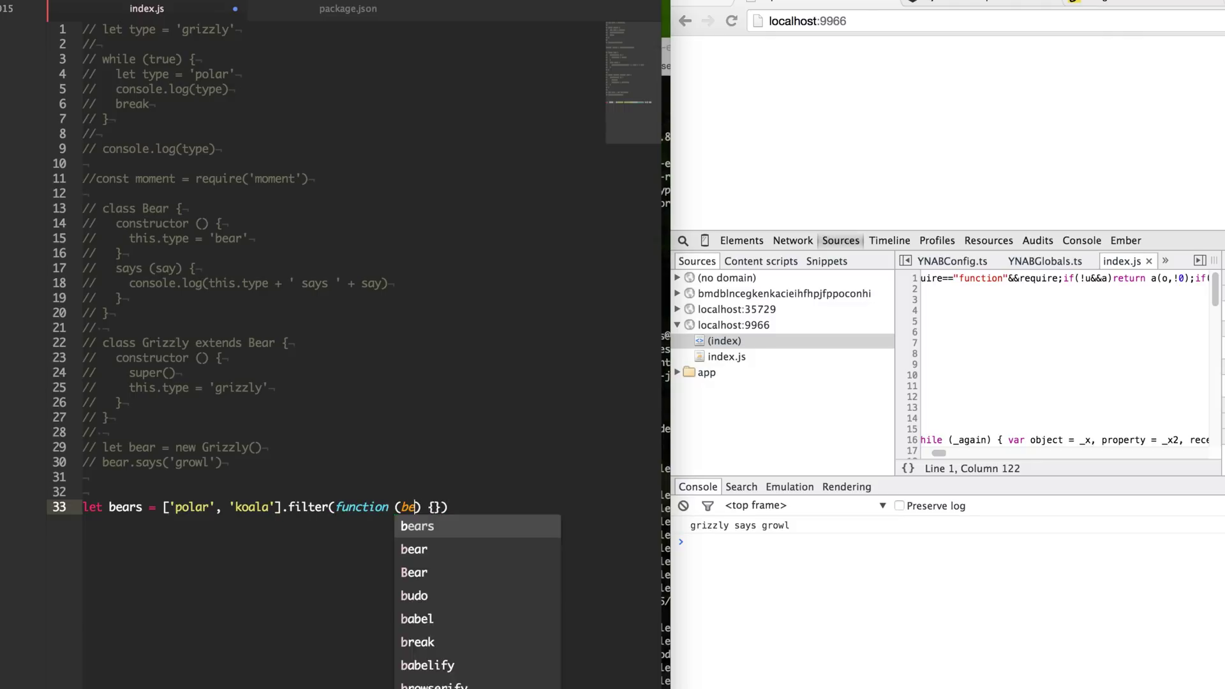
type("ear")
key("Escape")
key("Right")
key("Right")
key("Return")
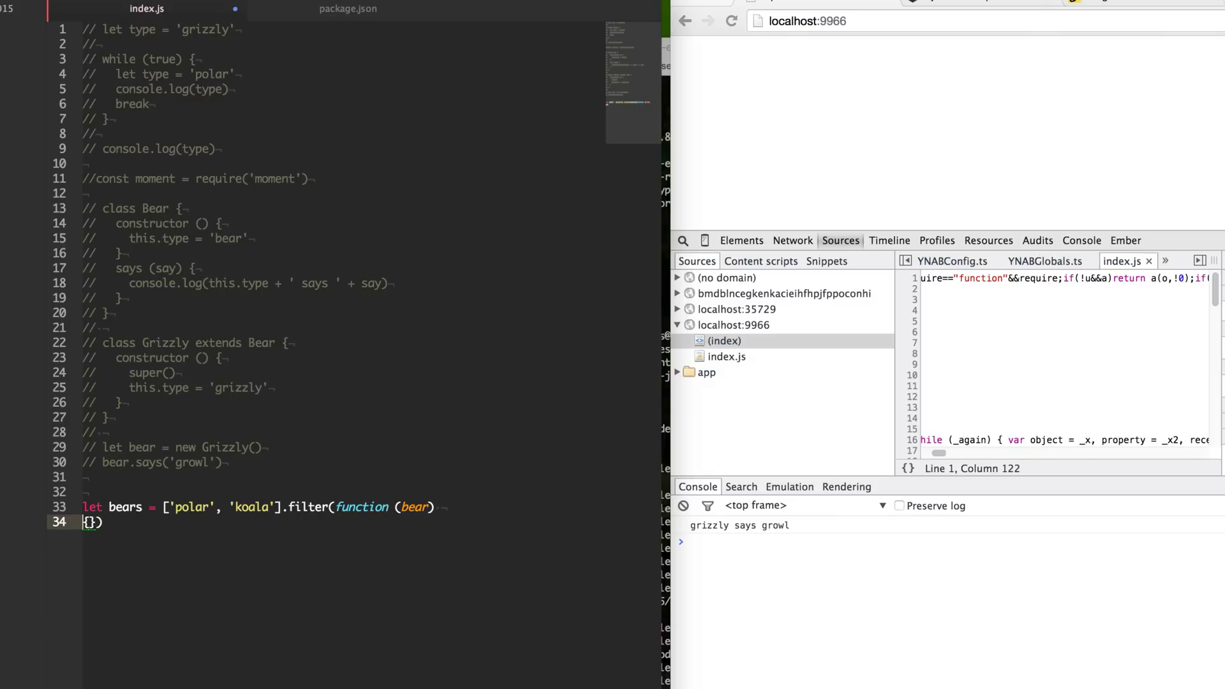
key("BackSpace")
key("Left")
key("Left")
key("Left")
key("Left")
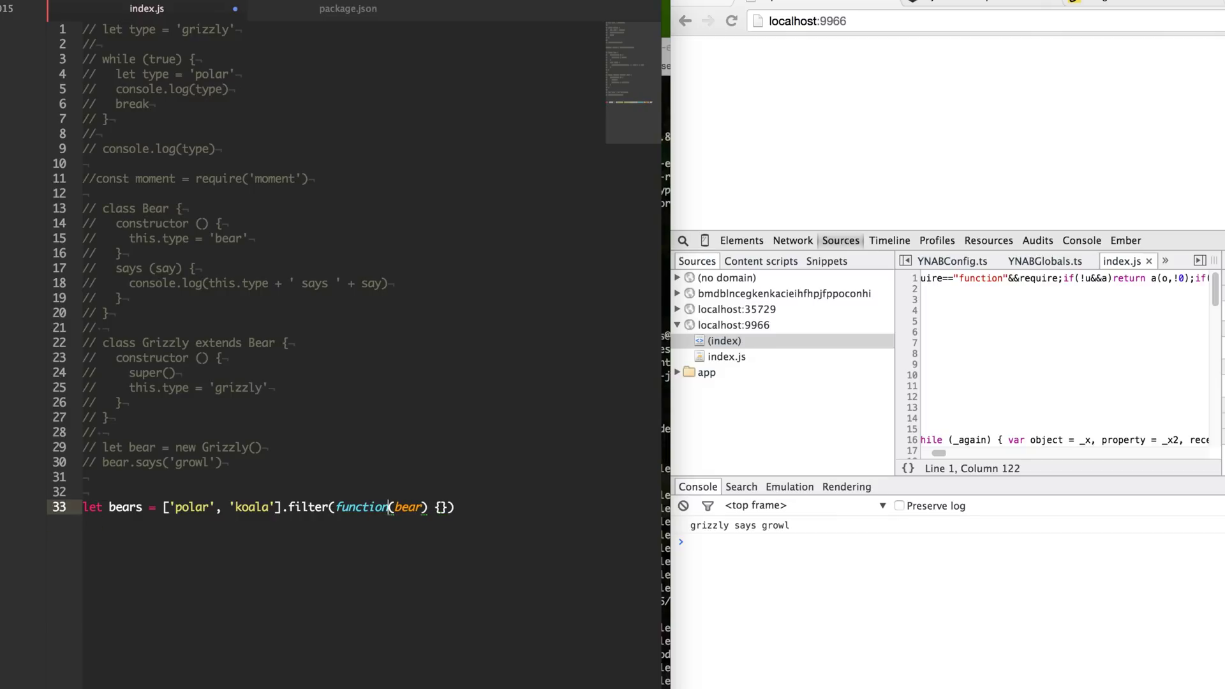
Step: Turn the filter callback into an arrow function, add console.log(bears), and save
key("BackSpace")
key("BackSpace")
key("BackSpace")
key("BackSpace")
key("BackSpace")
key("BackSpace")
key("BackSpace")
key("BackSpace")
key("End")
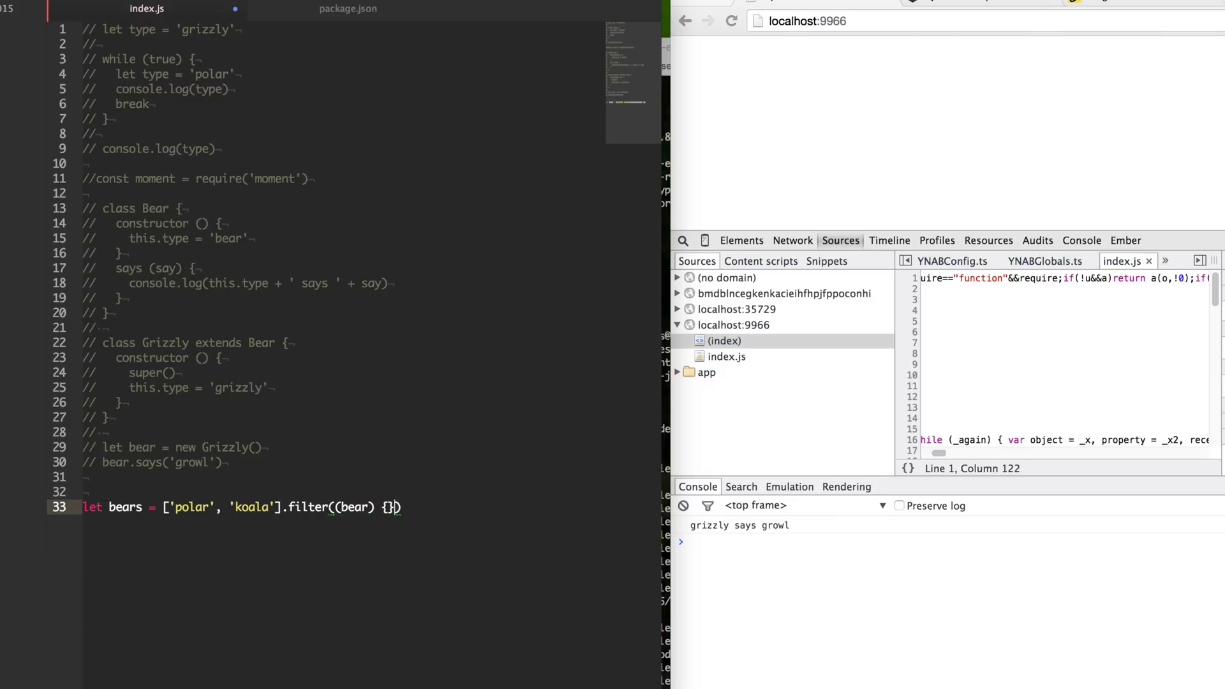
key("Left")
key("BackSpace")
key("BackSpace")
type("=> ")
type("bear ")
type("!== 'ko")
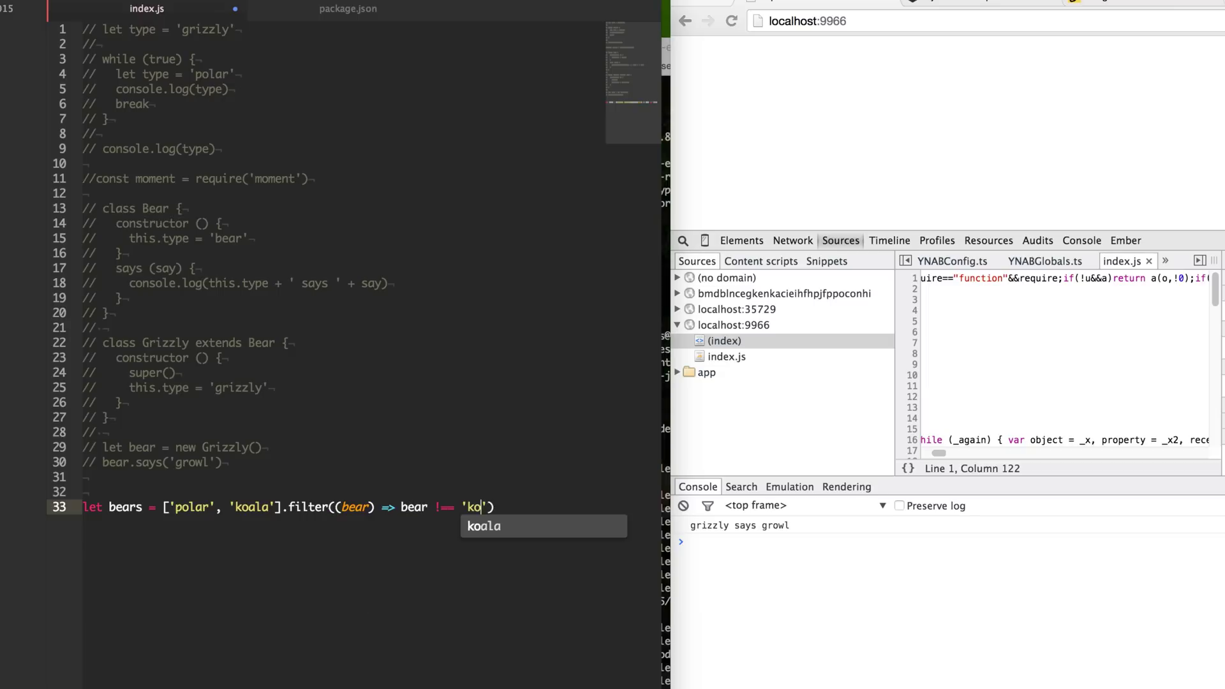
type("ala")
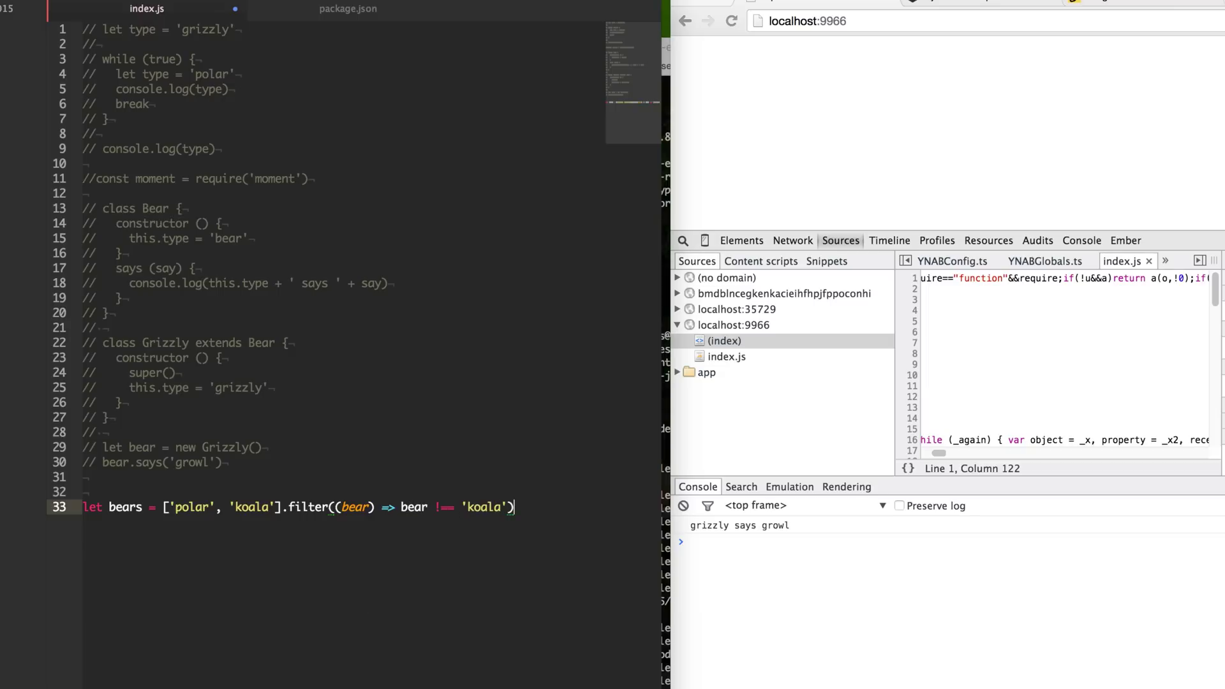
key("End")
key("Return")
type("console.log(bear")
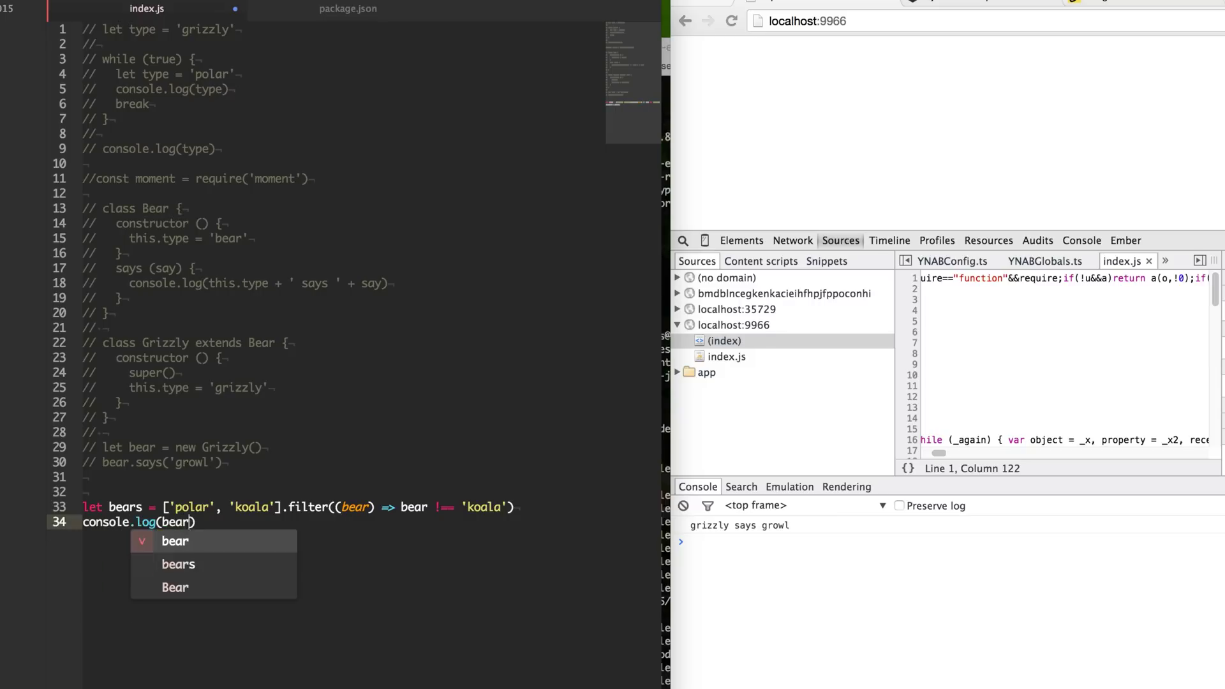
type("s")
key("ctrl+s")
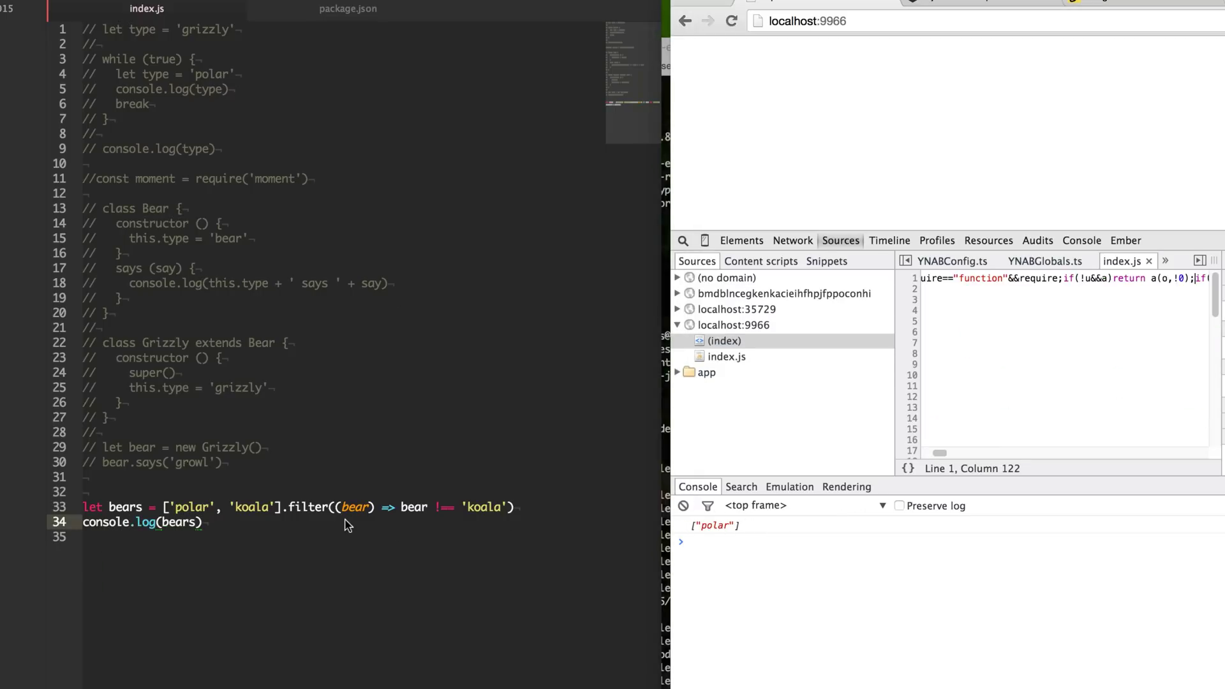
Step: Wrap the arrow function body in braces around the bear !== 'koala' comparison
left_click_drag(334, 506, 547, 508)
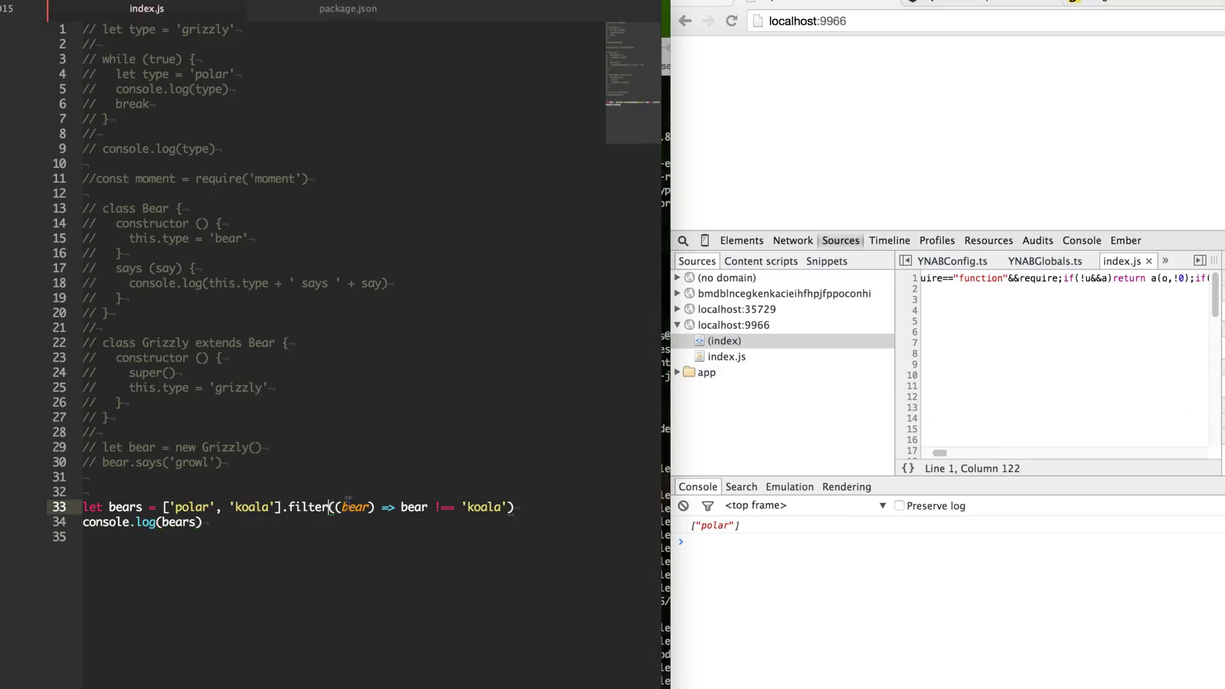
left_click(548, 508)
type("{")
key("Return")
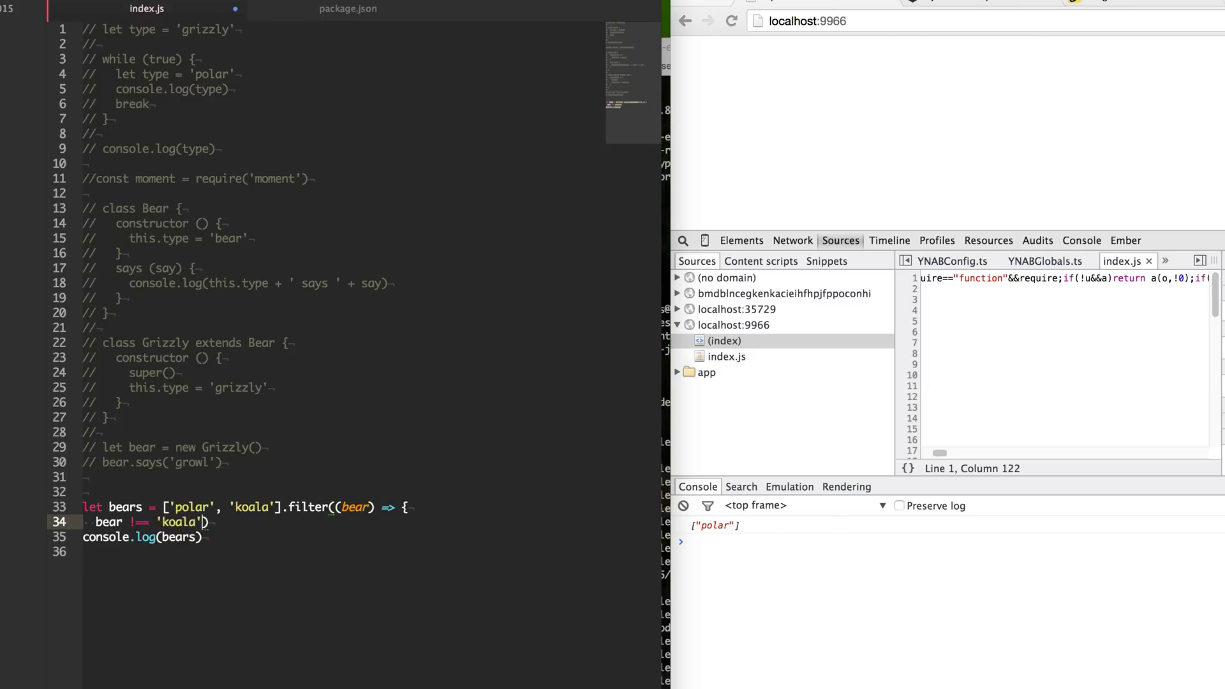
key("Return")
type("}")
key("Up")
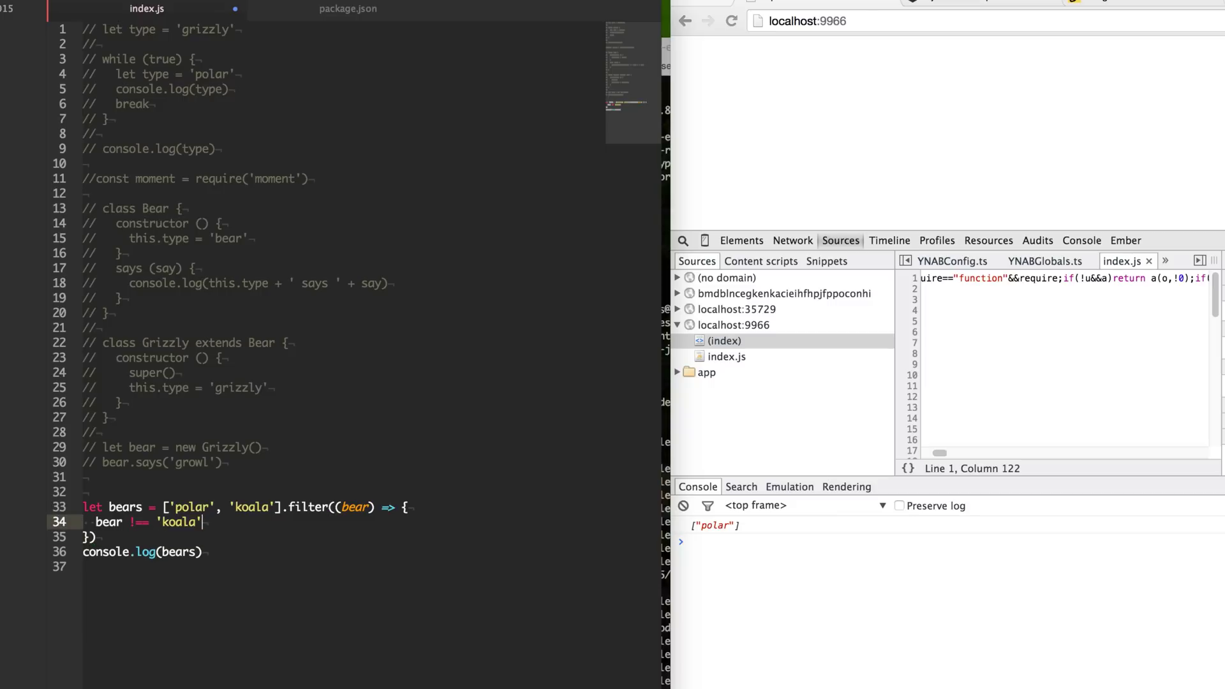
type("return")
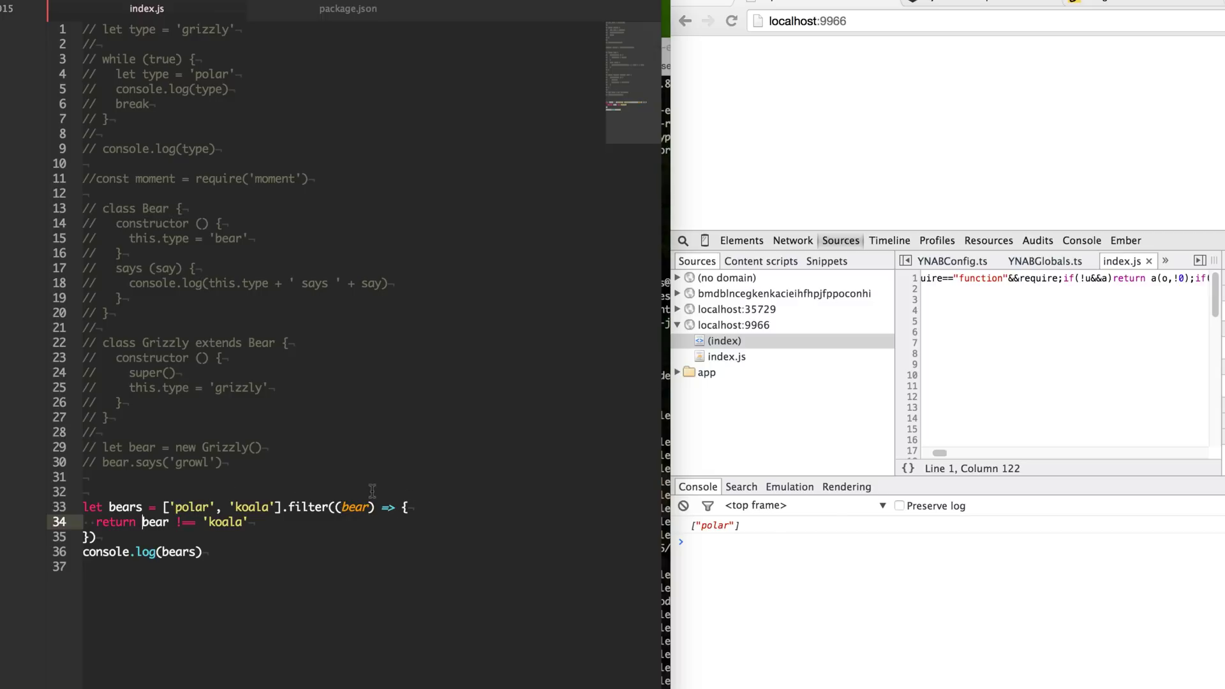
Step: Select the commented Bear class, then comment out the bears filter example
left_click(135, 311)
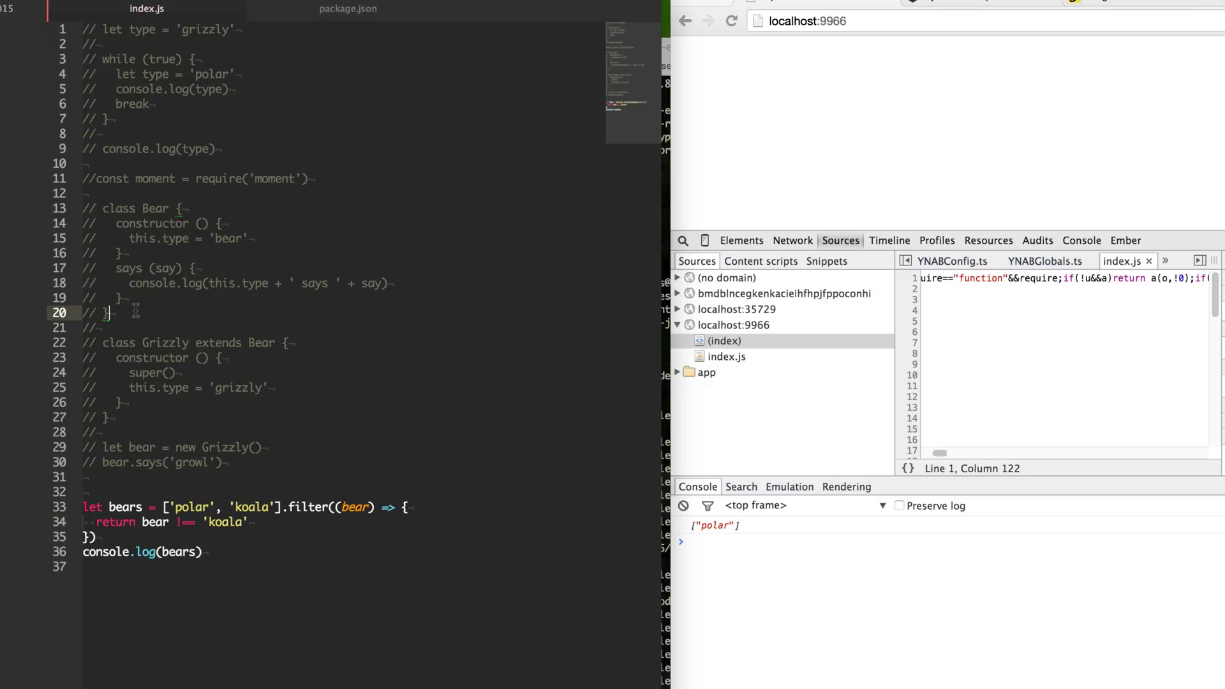
key("shift+Up")
key("shift+Up")
key("shift+Up")
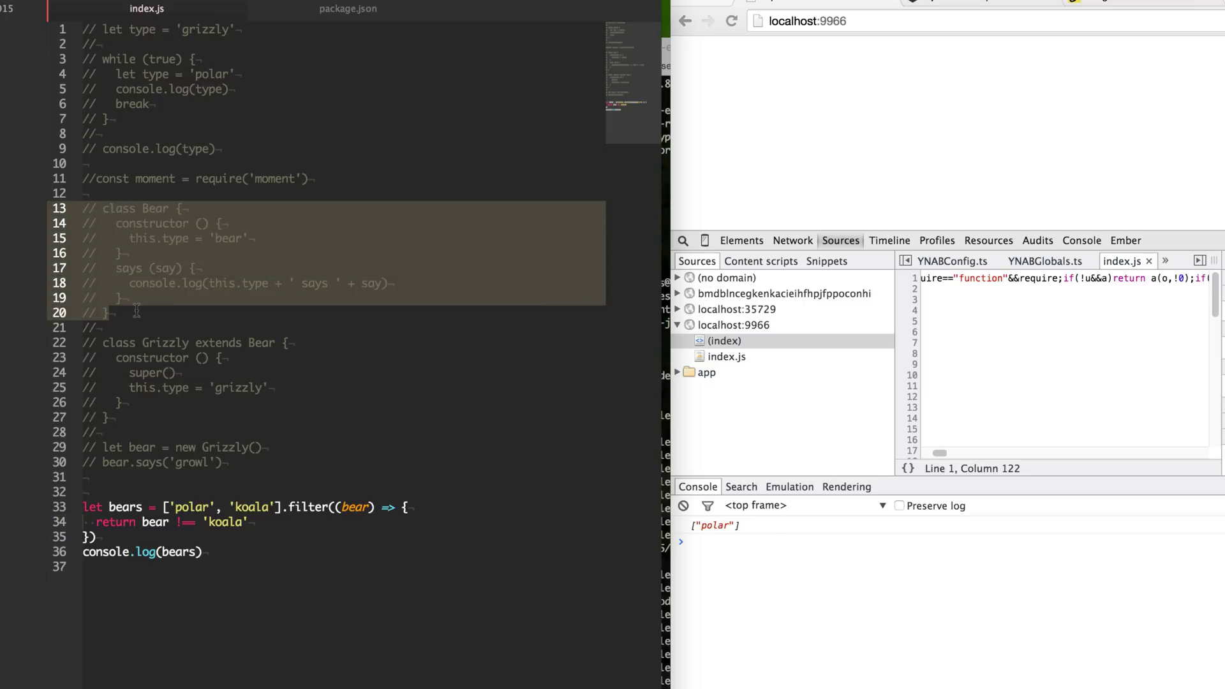
left_click(238, 564)
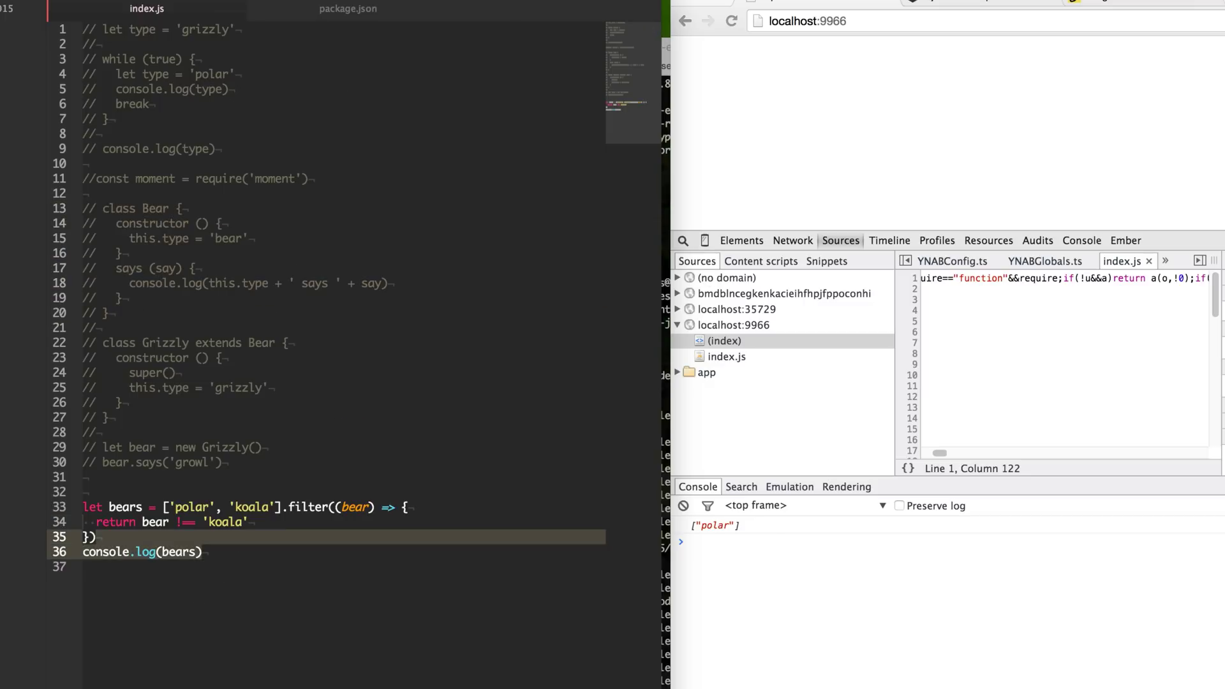
key("shift+Up")
key("shift+Up")
key("shift+Up")
key("ctrl+slash")
Step: Paste a copy of the Bear class below and uncomment it
key("Return")
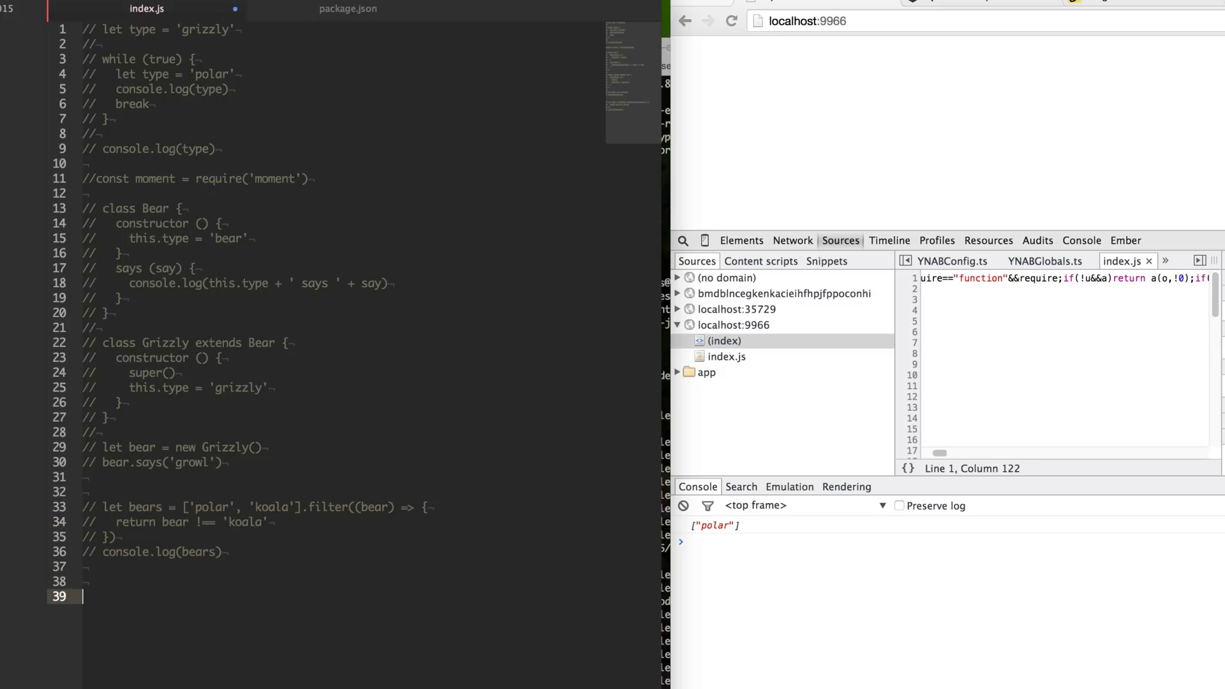
type("// class Bear { //   constructor () { //     this.type = 'bear' //   } //   says (say) { //     console.log(this.type + ' says ' + say) //   } // }")
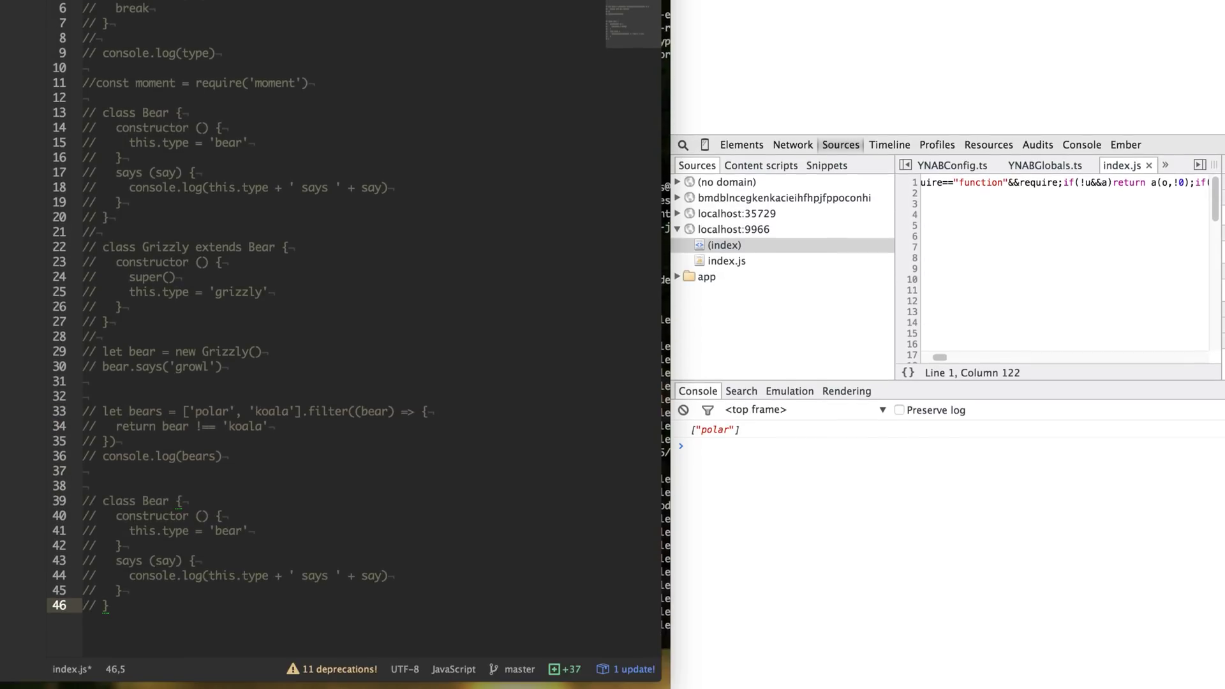
key("shift+Up")
key("shift+Up")
key("shift+Up")
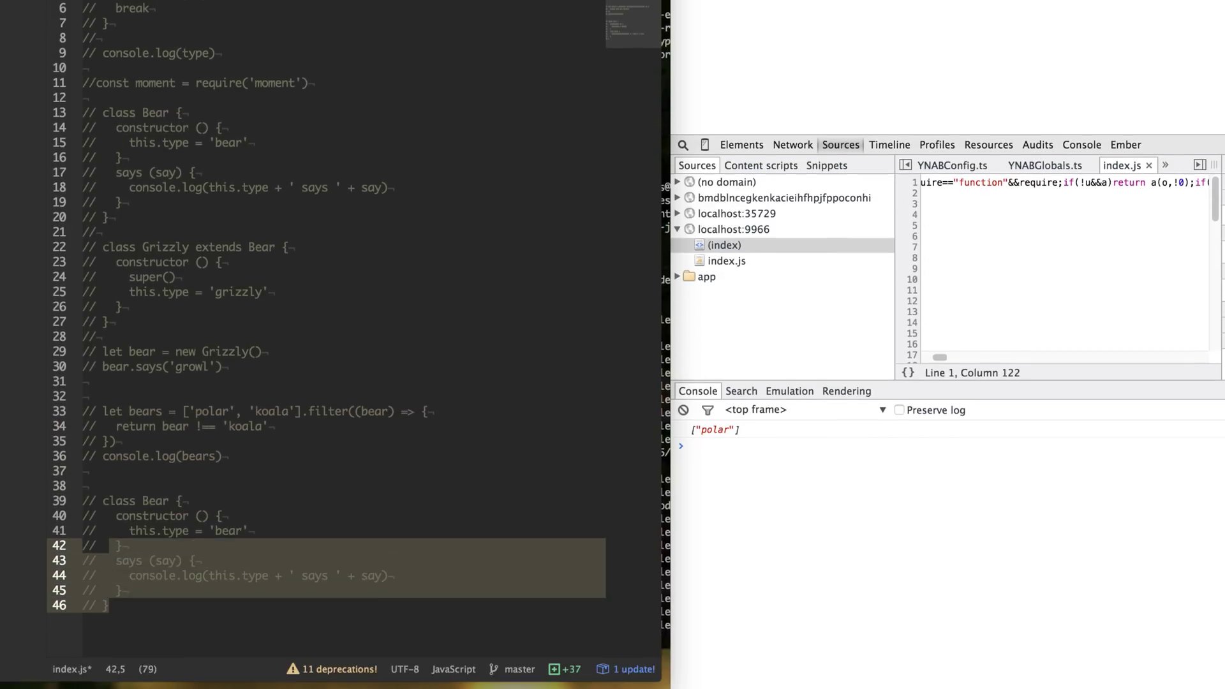
key("ctrl+slash")
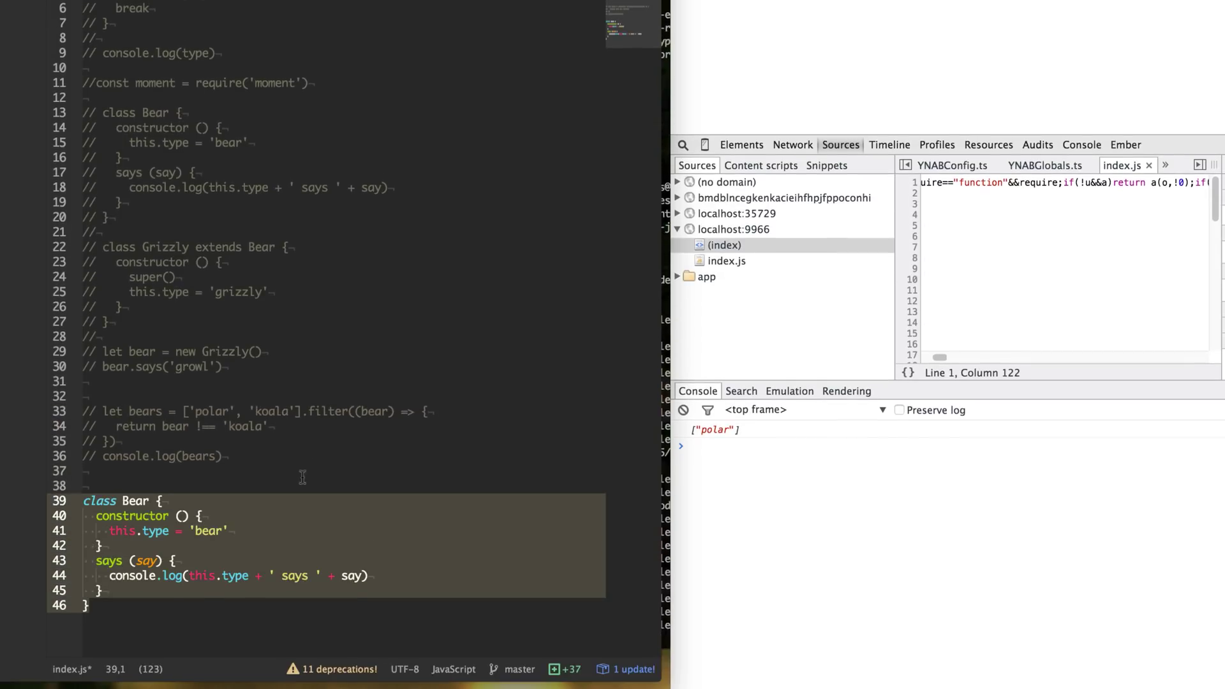
left_click(282, 495)
Step: Add var bear = new Bear() and bear.says() after the class, then save
left_click_drag(114, 520, 254, 530)
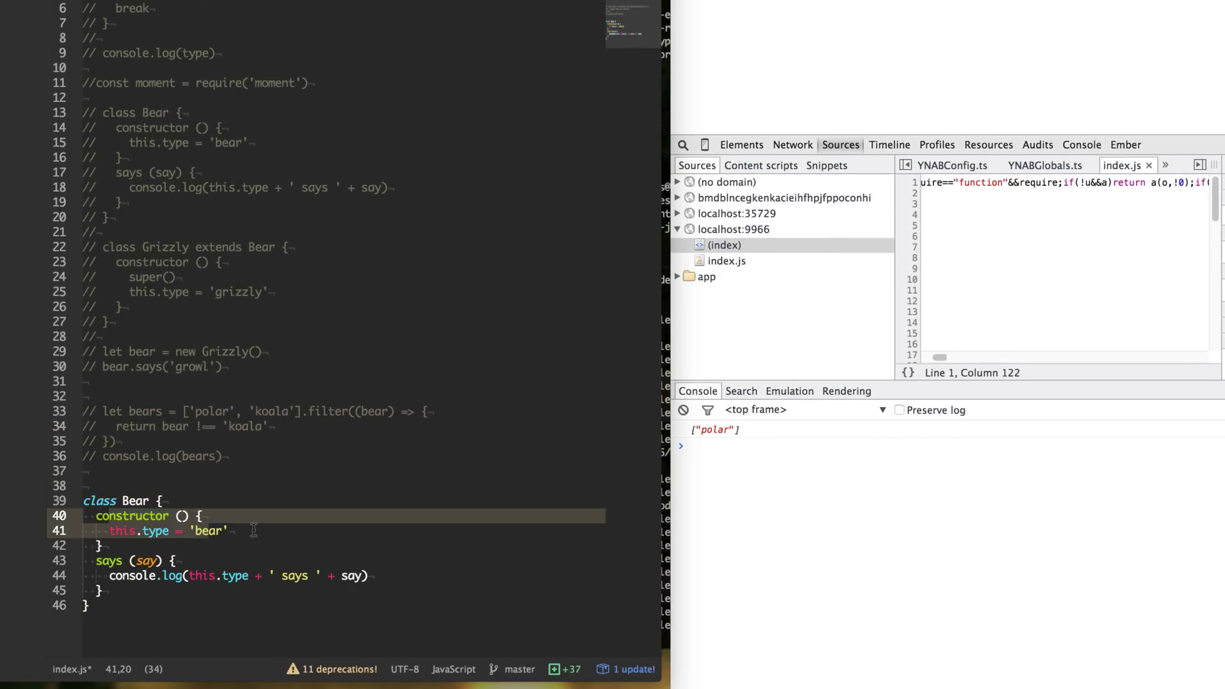
left_click(230, 555)
left_click(172, 617)
key("Return")
type("var b")
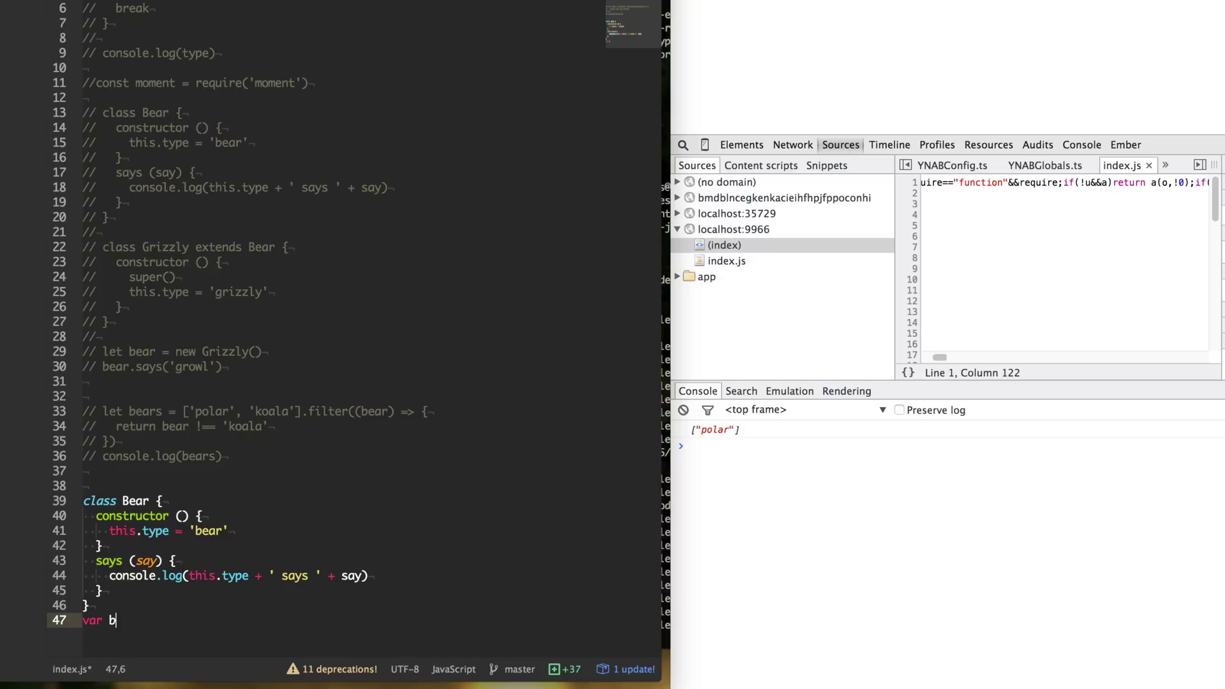
type("ear = new Bear()")
key("Return")
type("bear.")
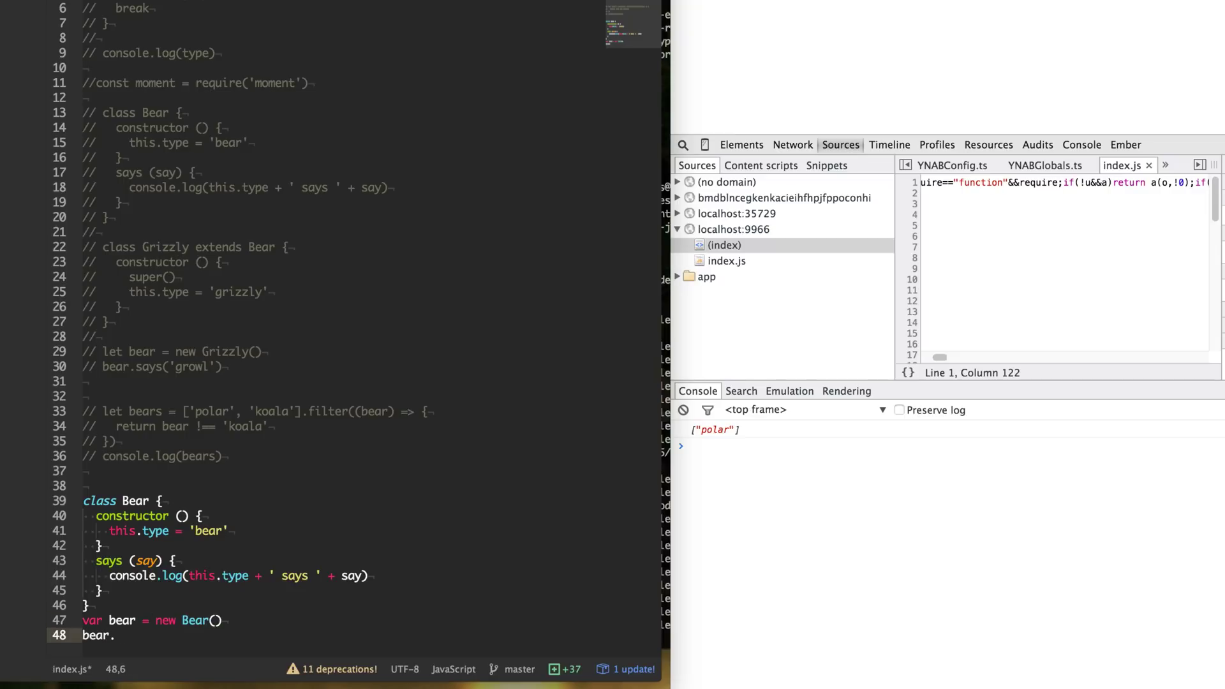
type("says()")
key("ctrl+s")
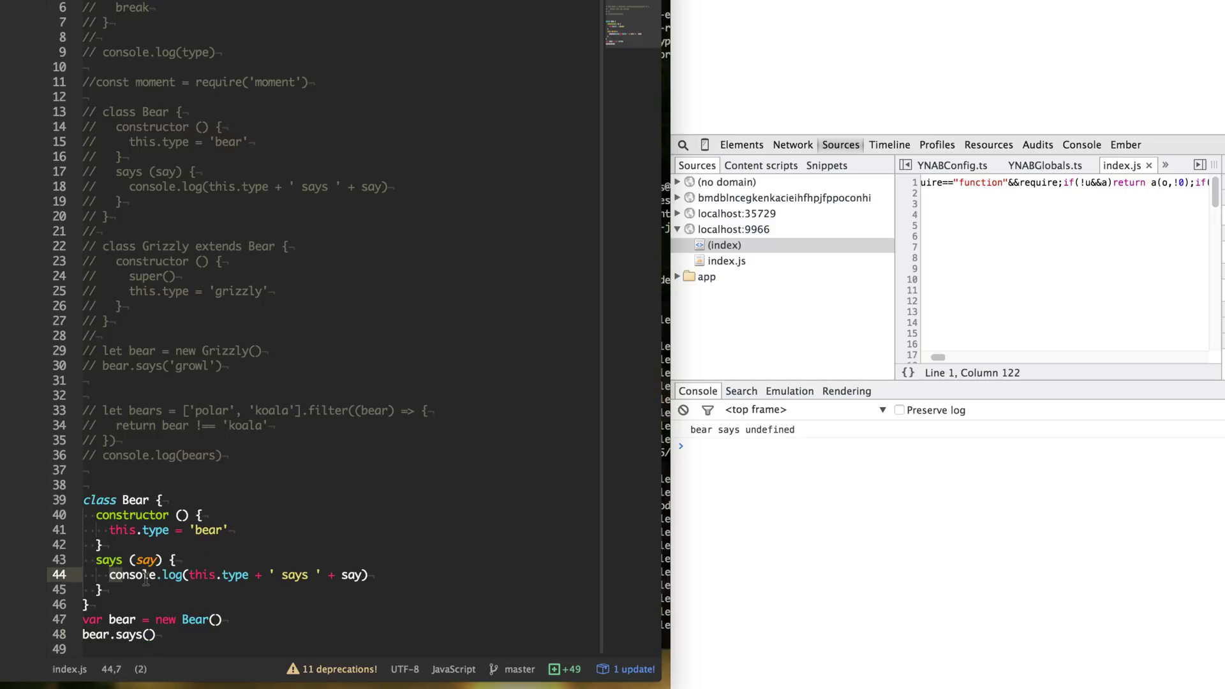
Step: Wrap the says log statement in a one-second setTimeout callback and save
left_click_drag(109, 574, 367, 578)
left_click(176, 560)
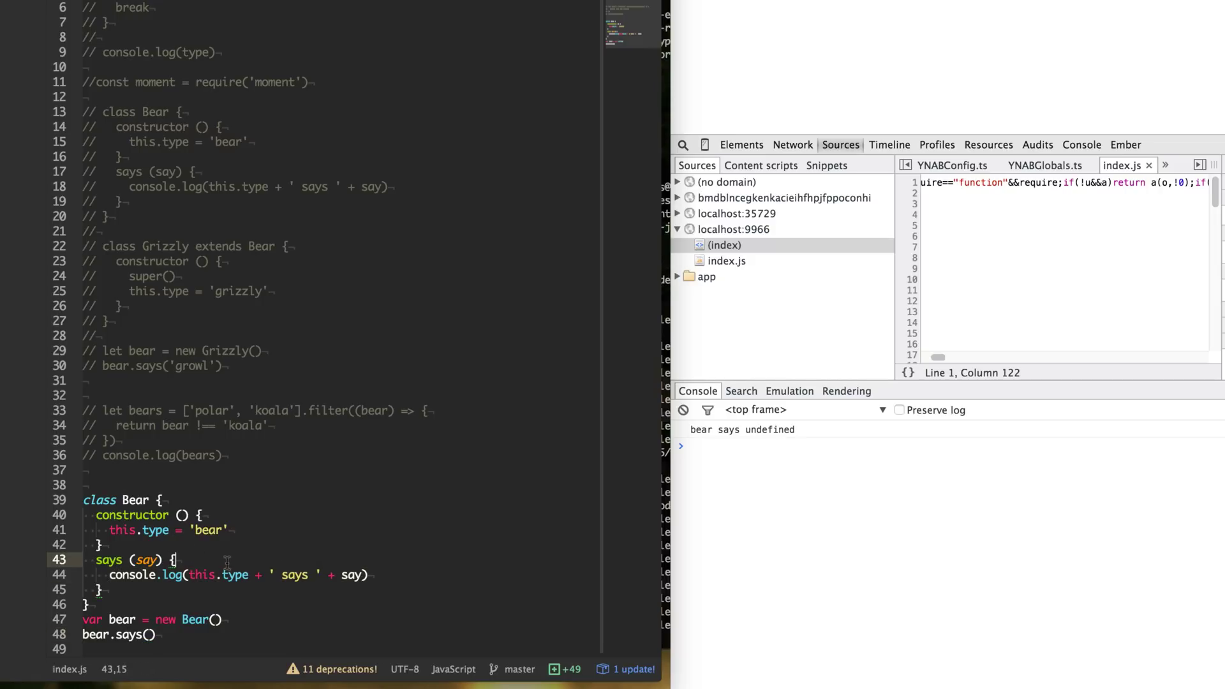
key("Return")
type("set")
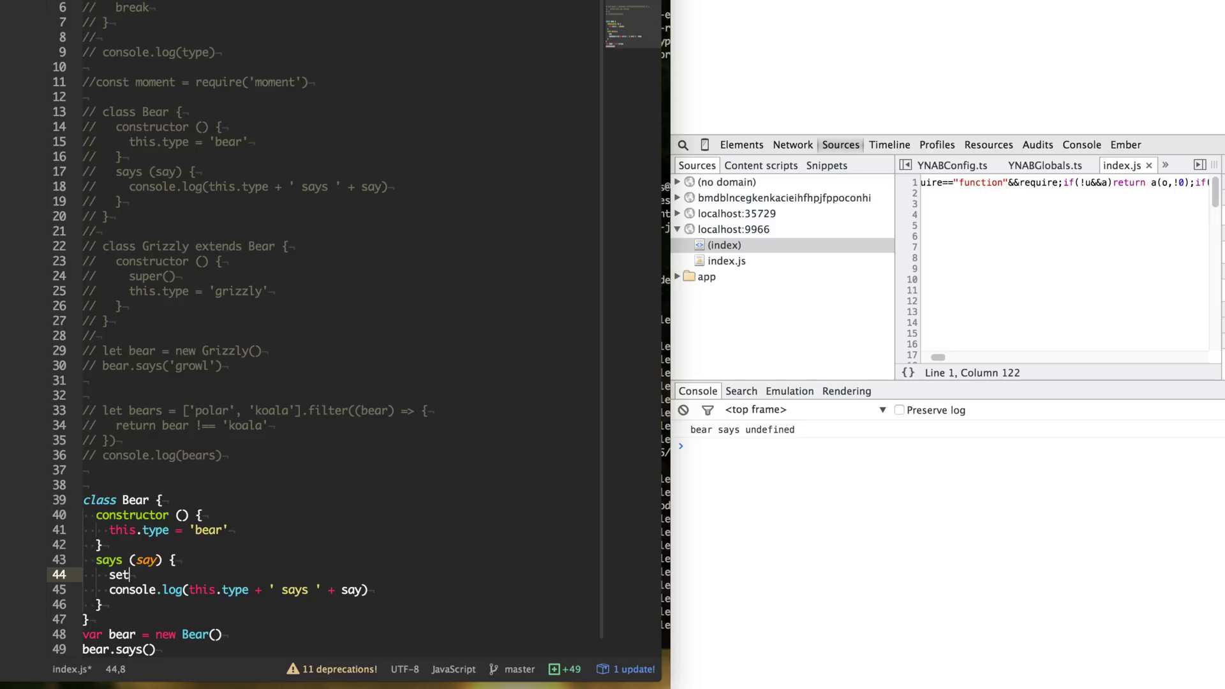
type("Timeout")
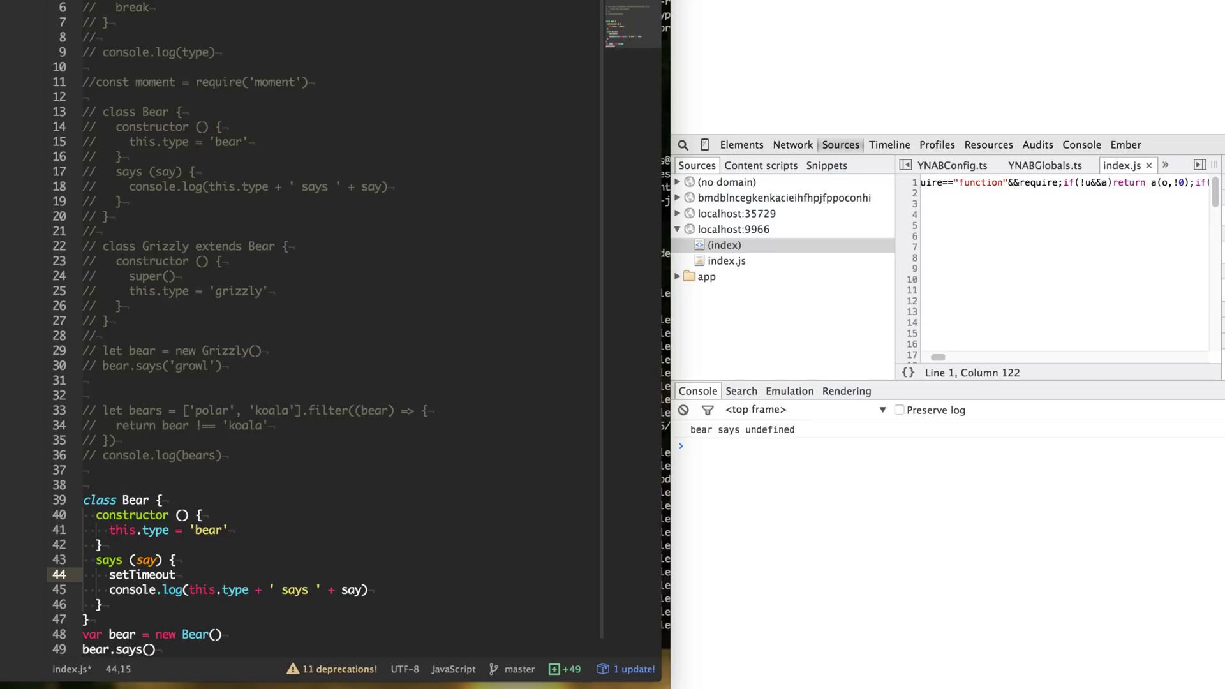
type("(function () {}")
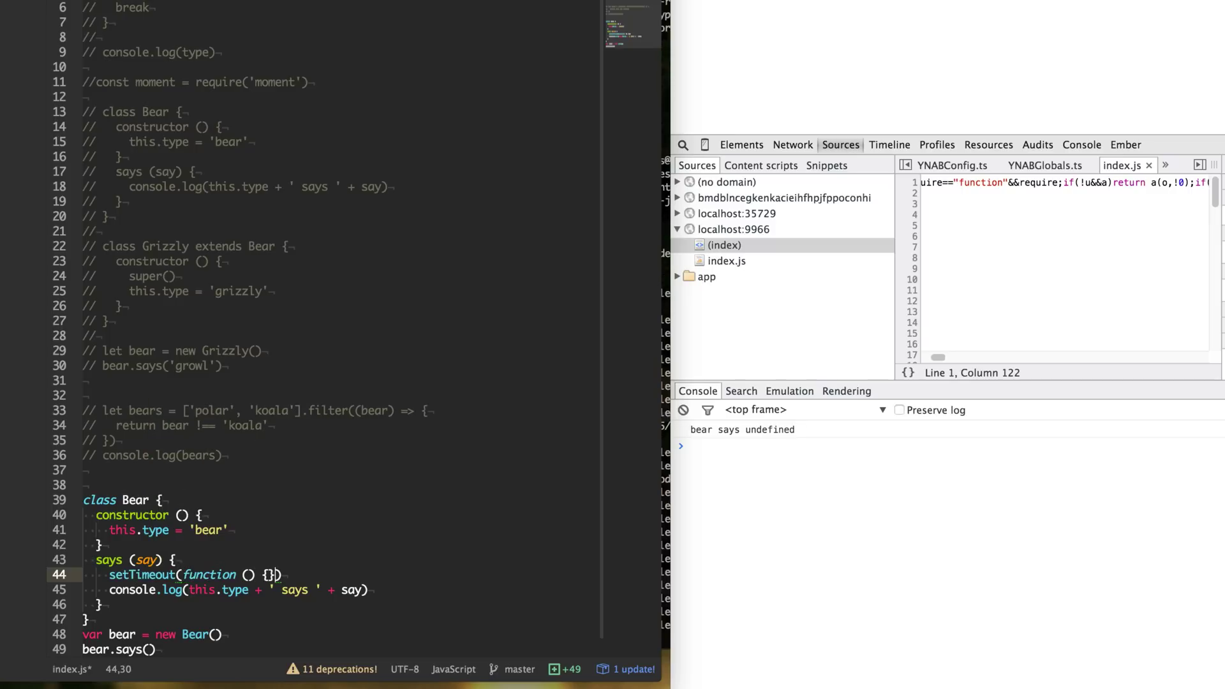
key("Left")
key("Return")
key("Down")
key("ctrl+Up")
key("End")
key("Return")
type("}, 1000)")
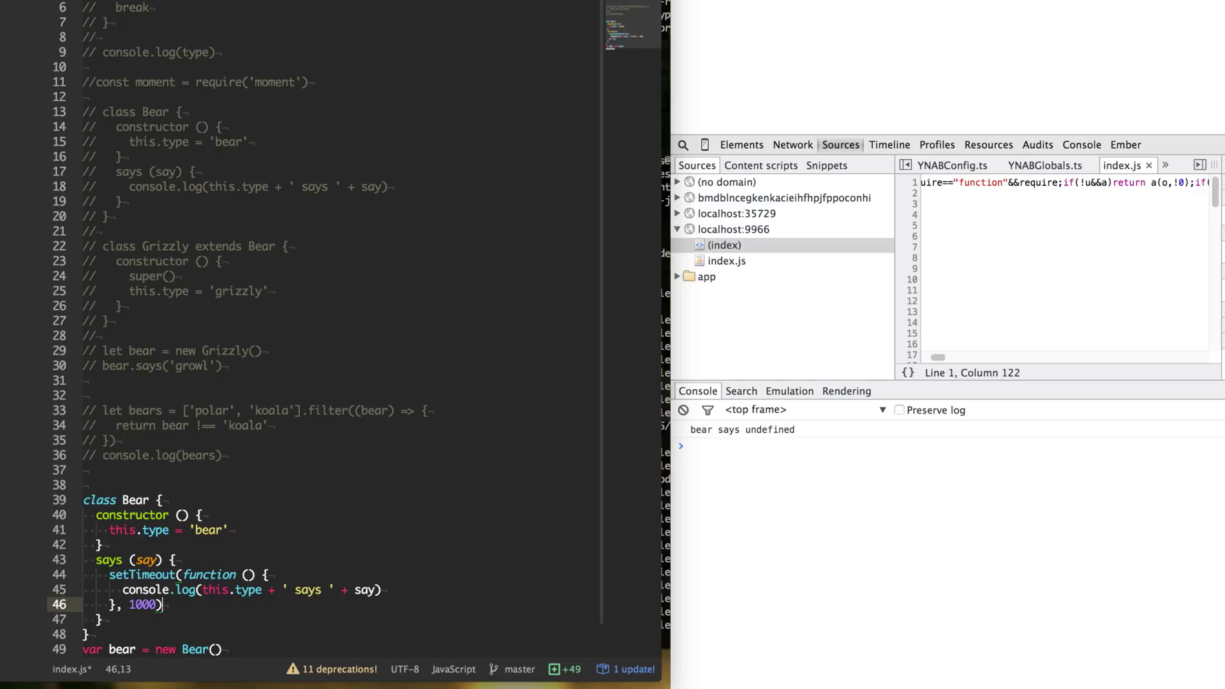
key("ctrl+s")
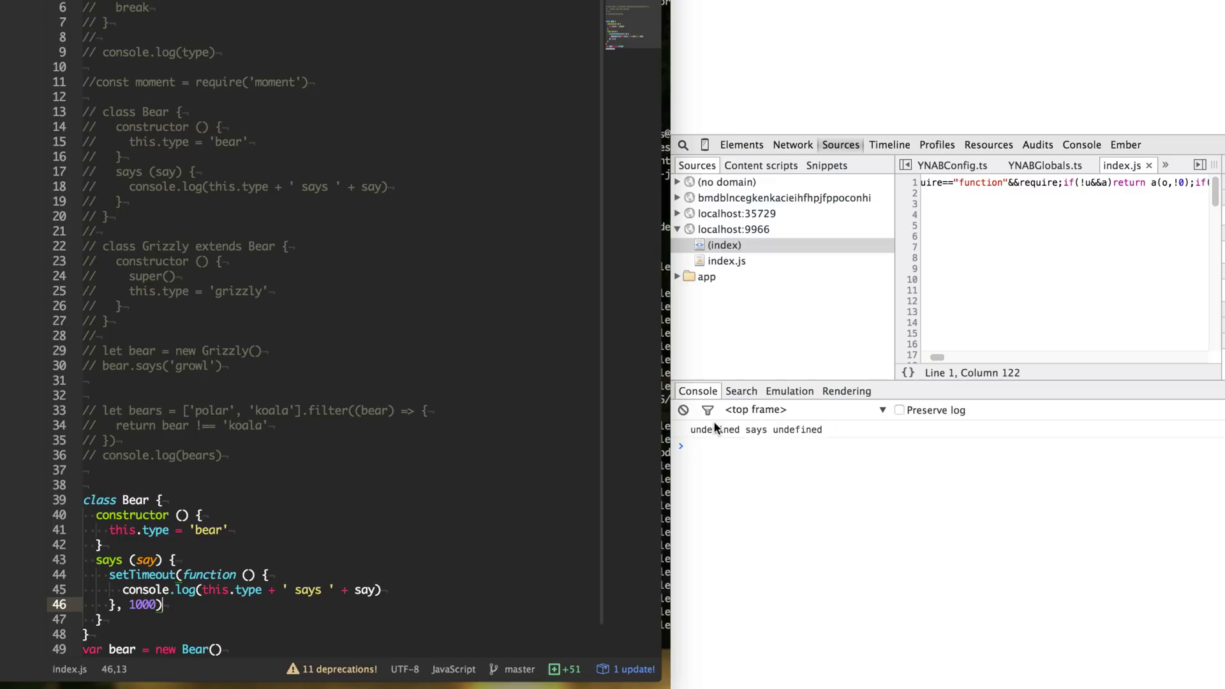
Step: Try a self variable in place of this in the callback, then undo it
left_click(215, 590)
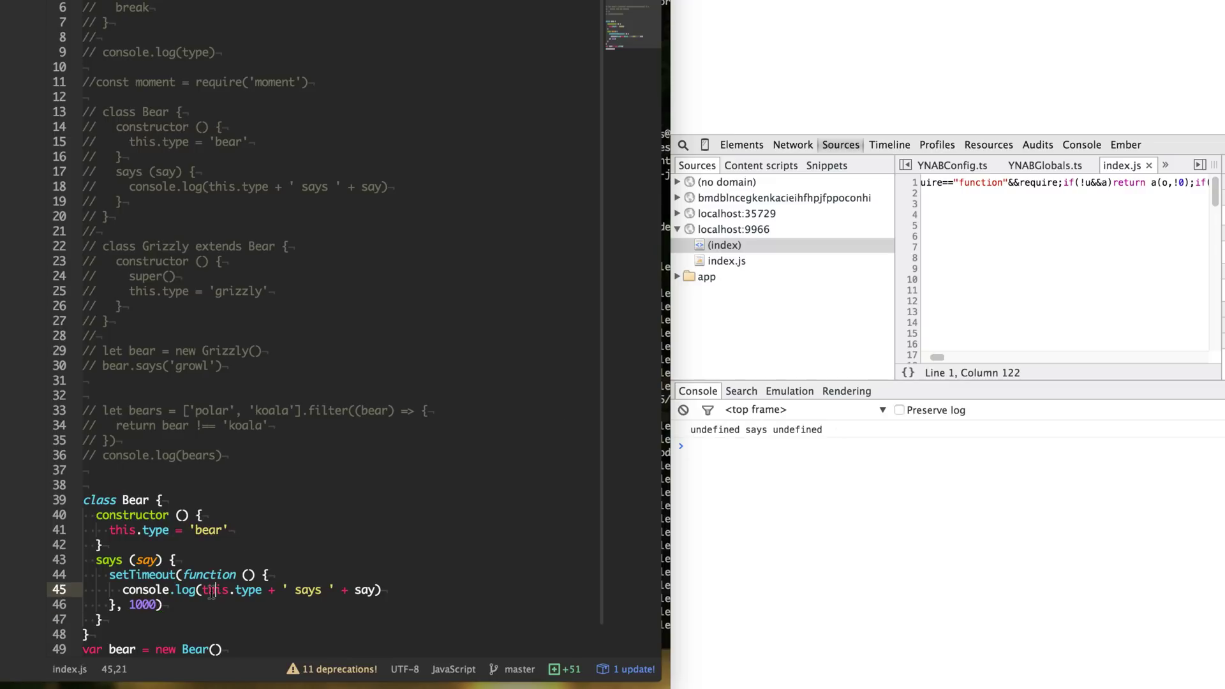
double_click(212, 590)
key("Up")
key("Up")
key("Return")
type("var self = this")
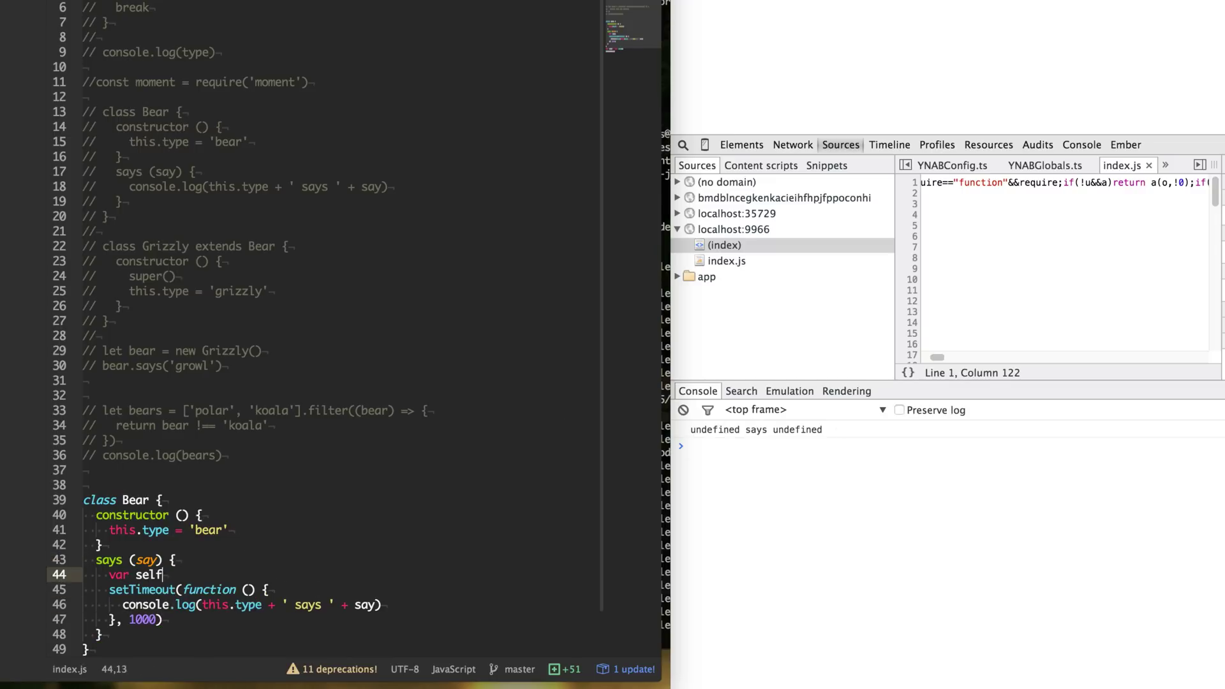
key("Escape")
key("Down")
key("Down")
key("Down")
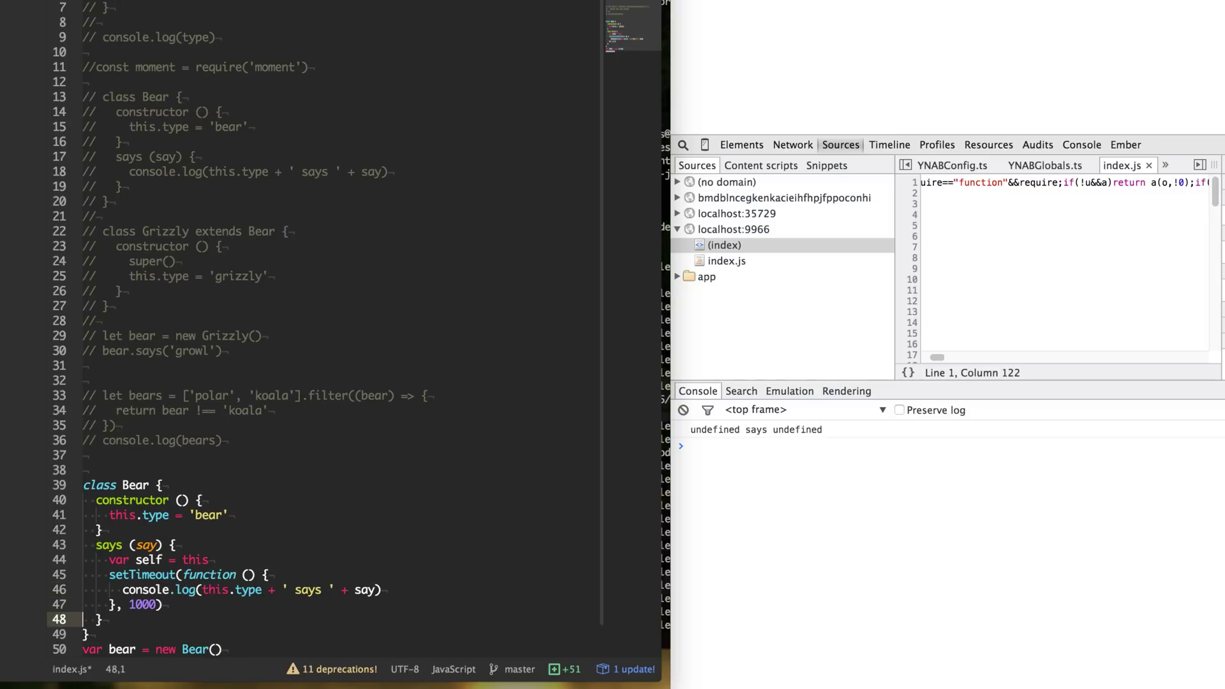
double_click(216, 590)
type("self")
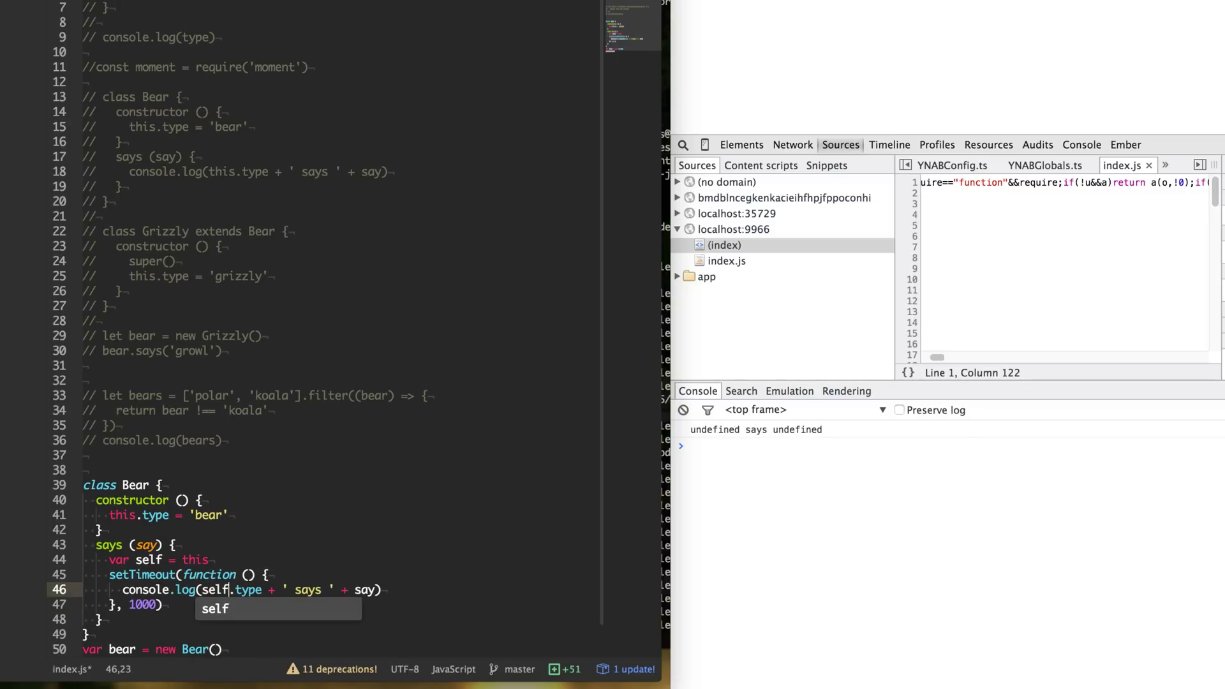
key("Escape")
key("super+z")
key("Down")
key("Down")
key("Down")
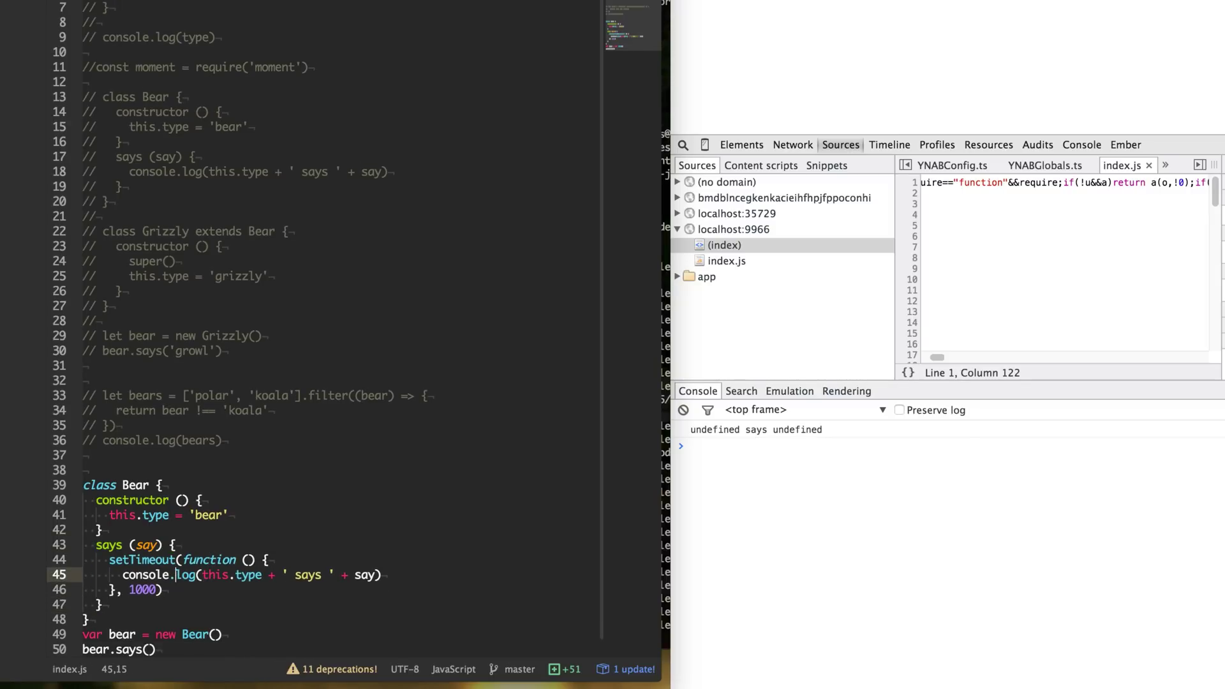
type(".bind(this")
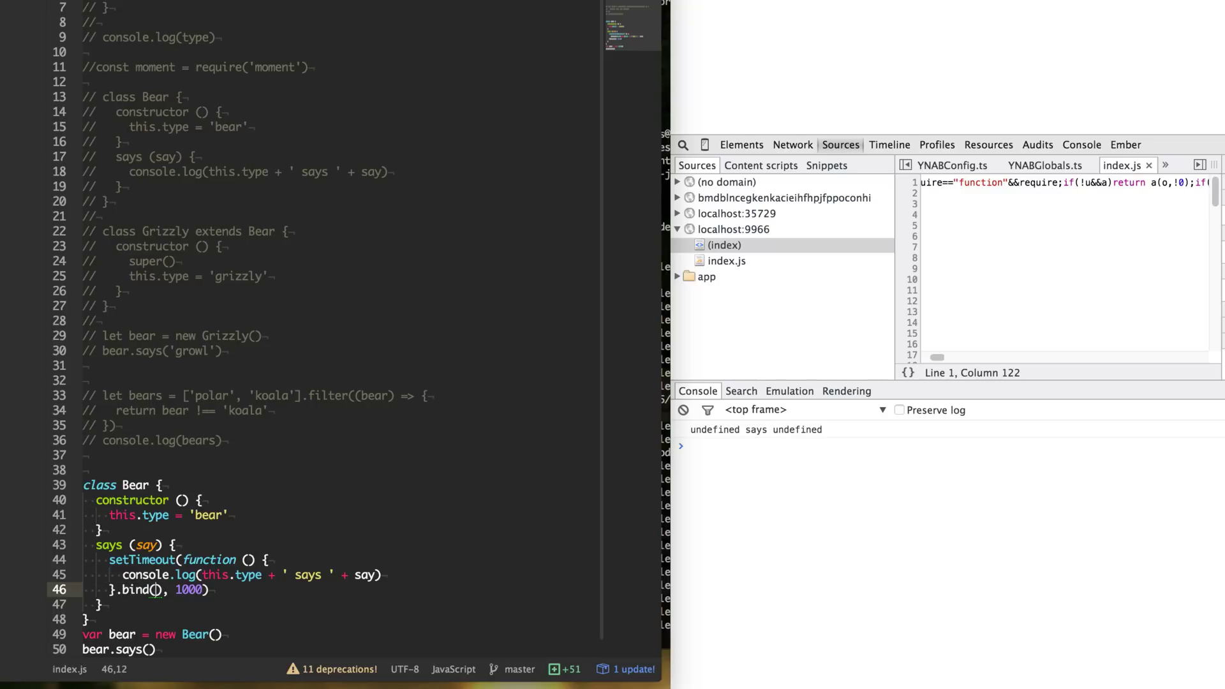
type(")")
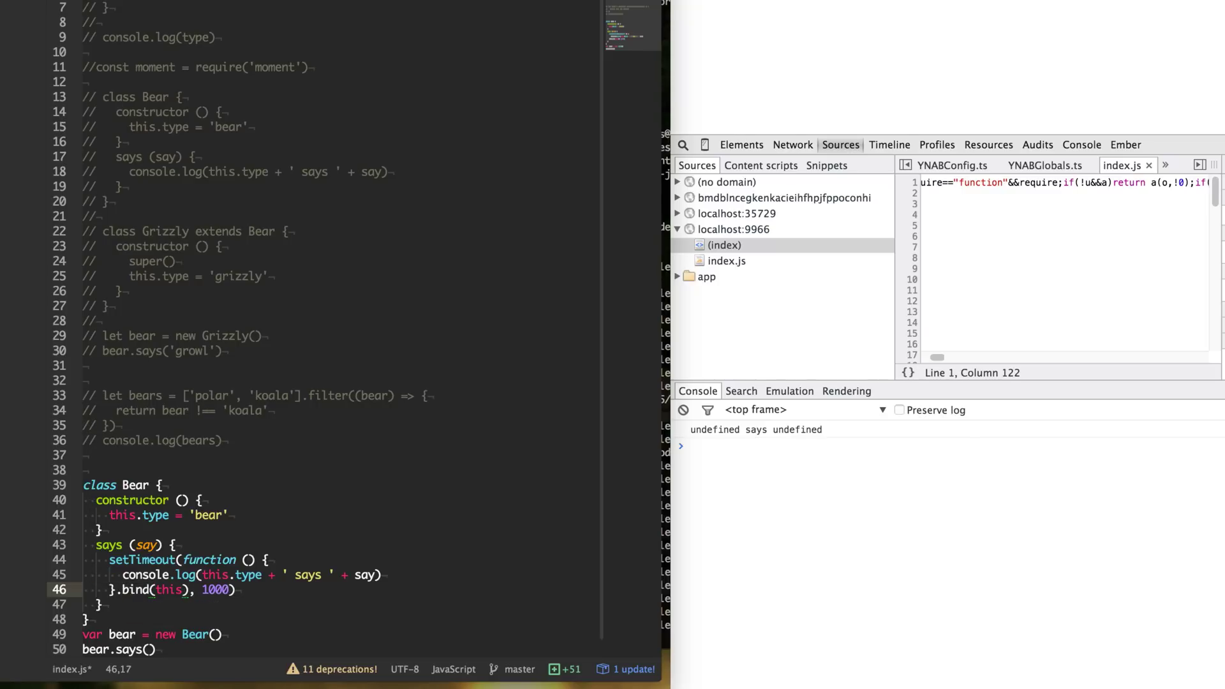
Step: Delete the added .bind(this) call from the callback and save index.js
key("shift+Home")
key("BackSpace")
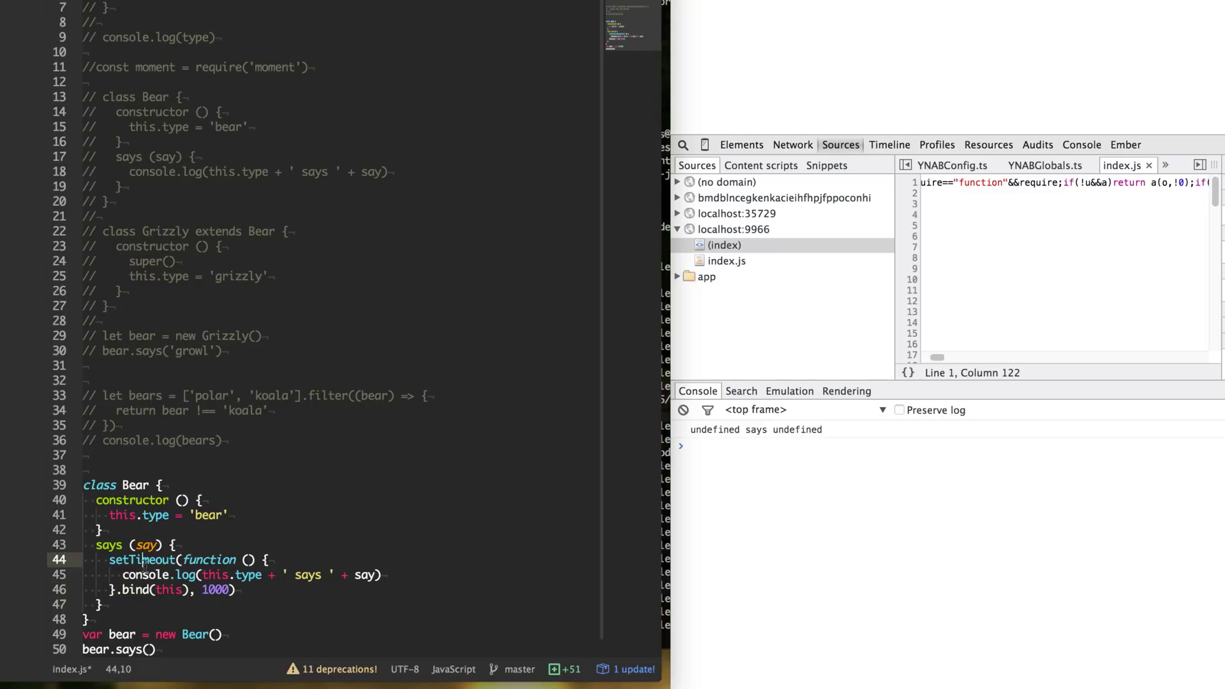
type("}")
key("super+s")
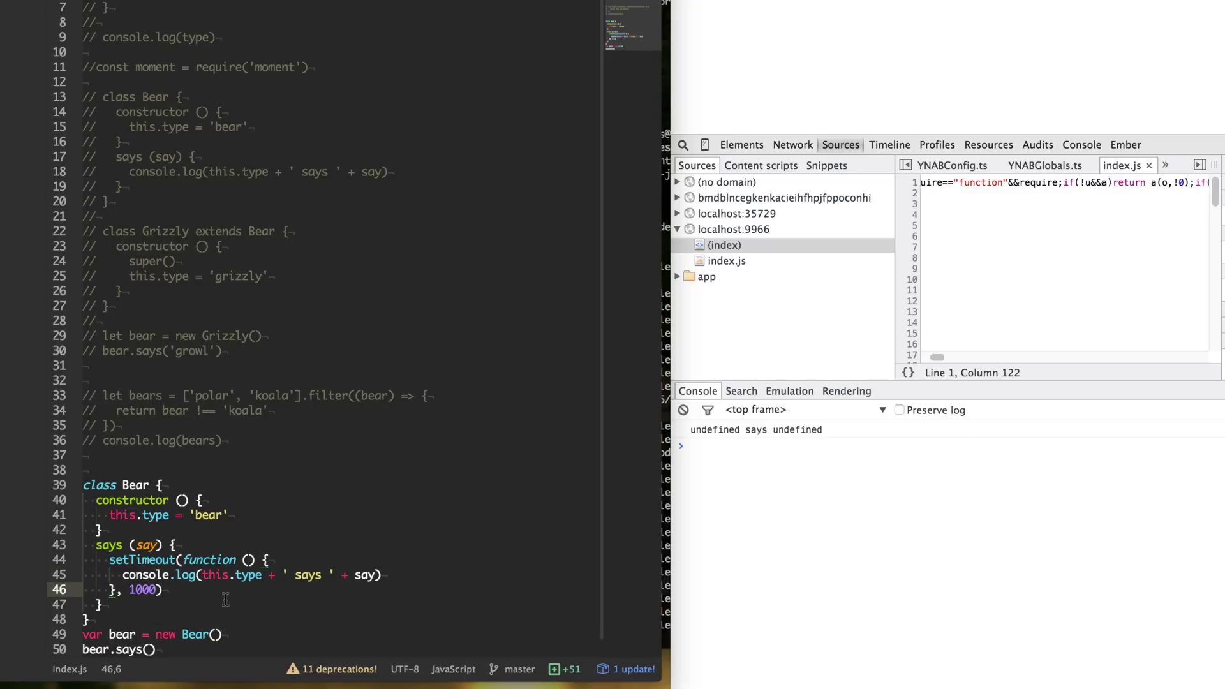
Step: Rewrite the line 44 setTimeout callback from function () to an arrow function and save
double_click(203, 558)
left_click_drag(204, 559, 266, 560)
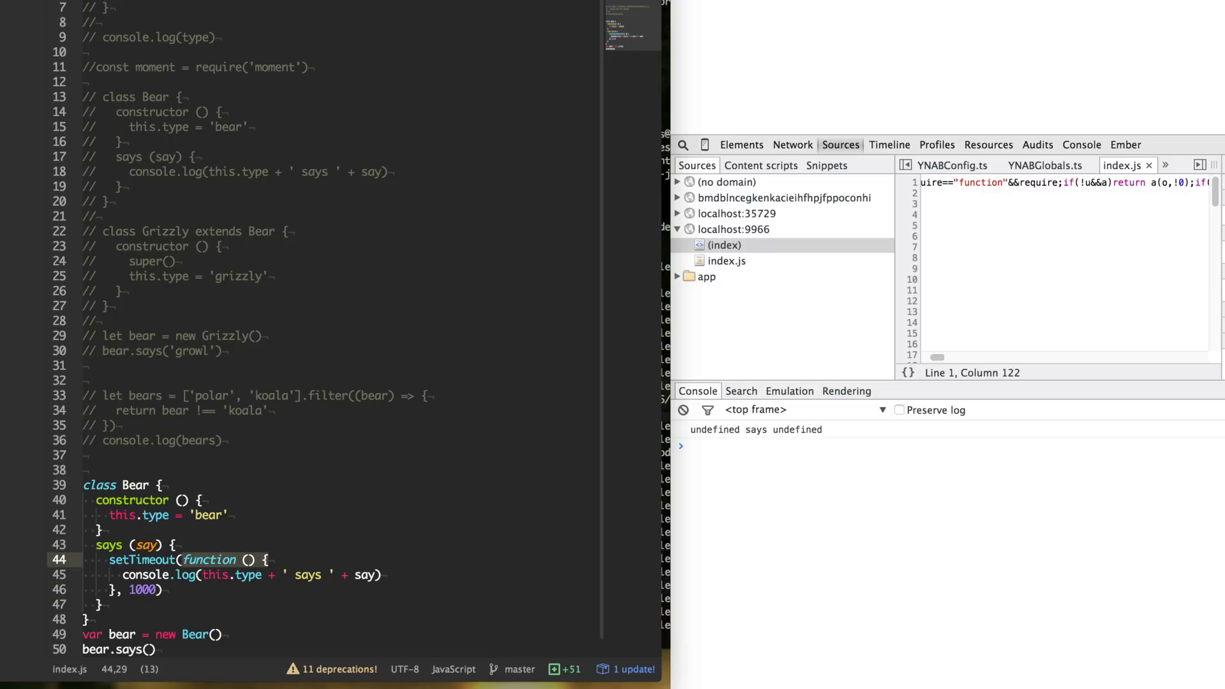
key("Left")
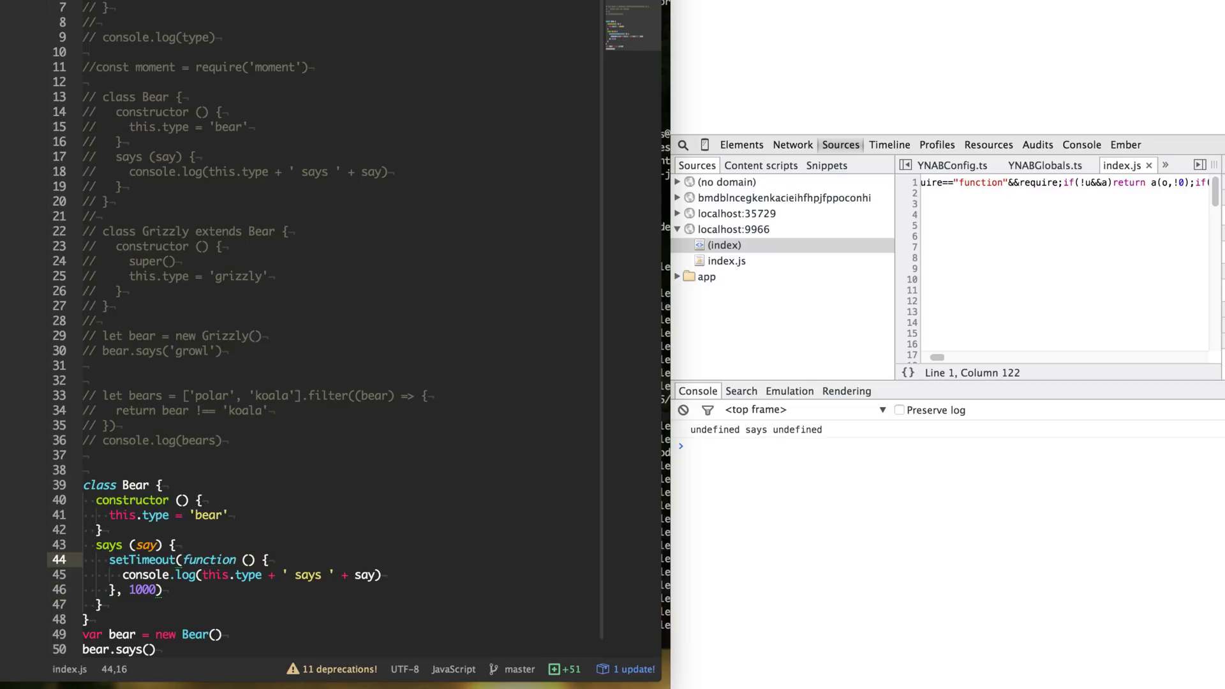
key("shift+Right")
key("shift+Right")
key("shift+Right")
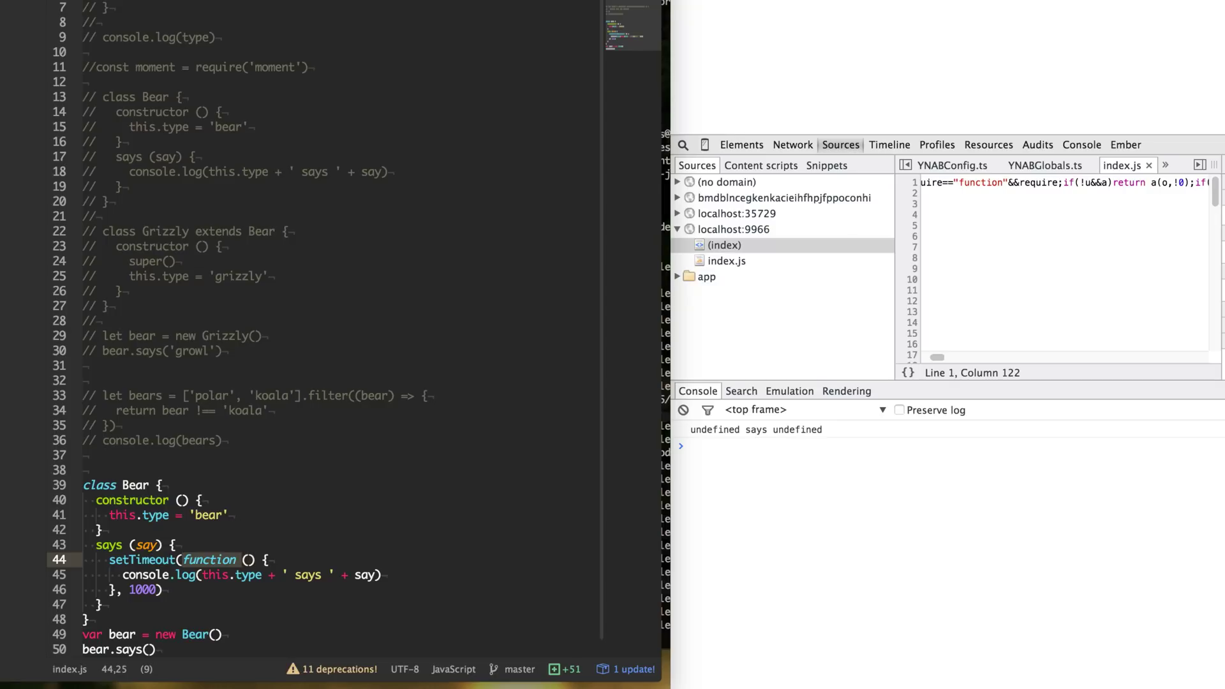
key("BackSpace")
type("=>")
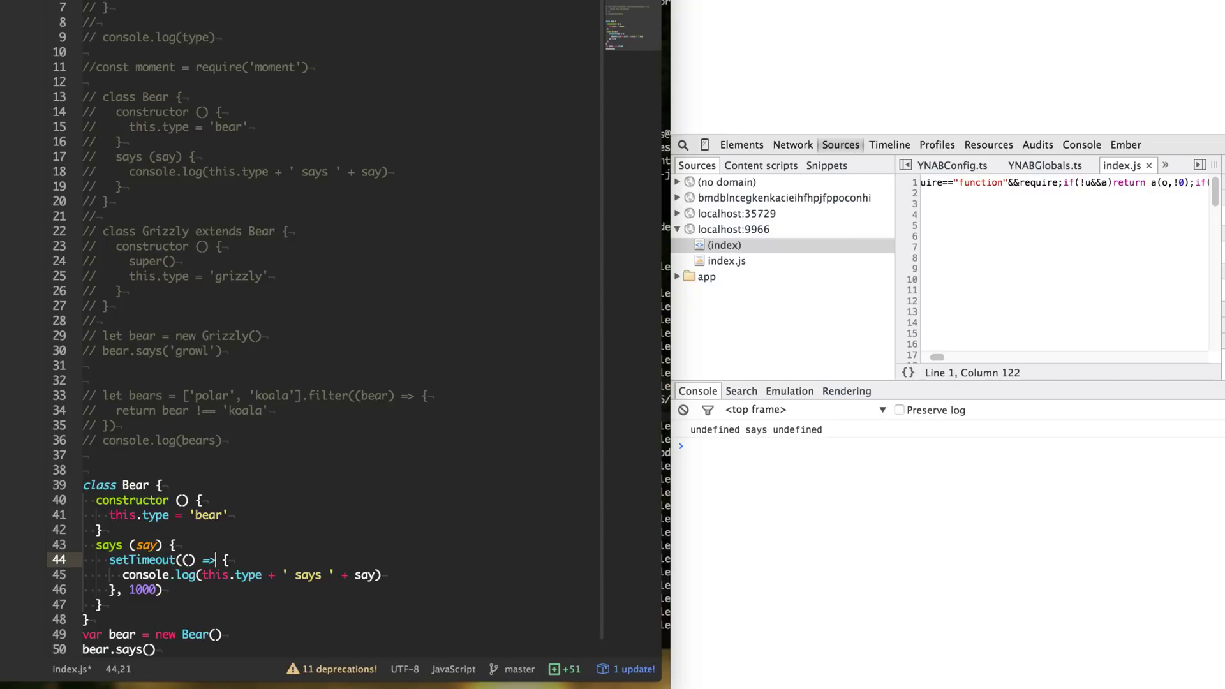
left_click_drag(221, 559, 190, 556)
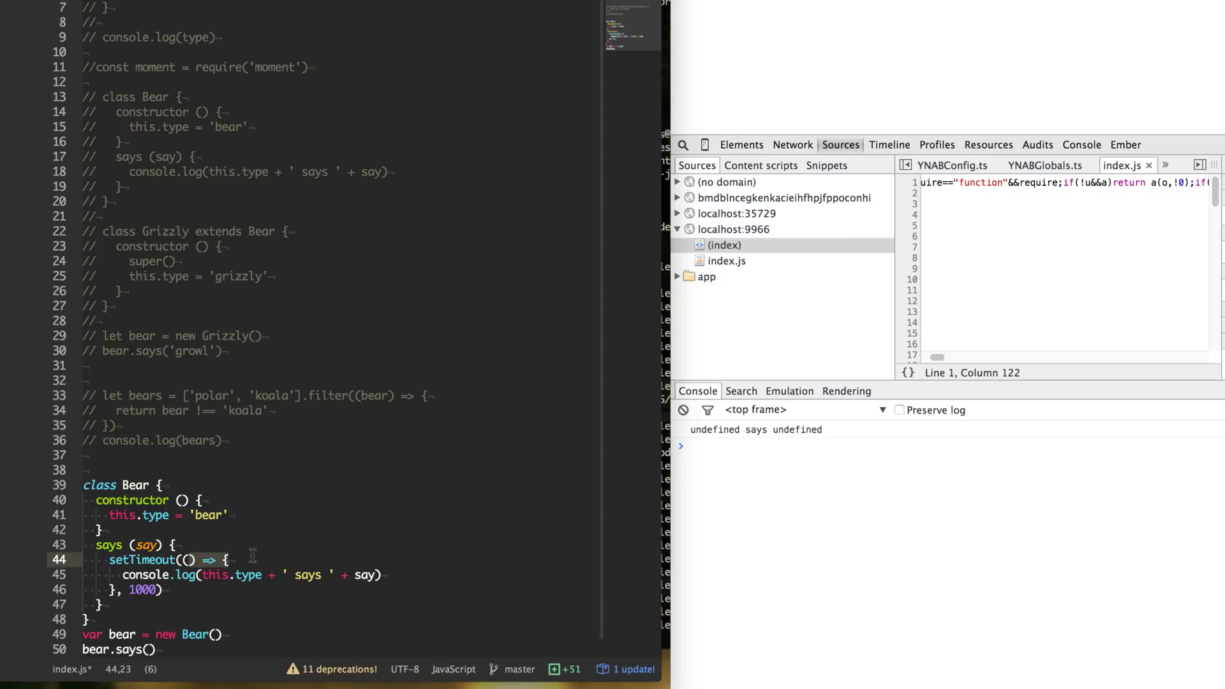
left_click(190, 545)
key("shift+Home")
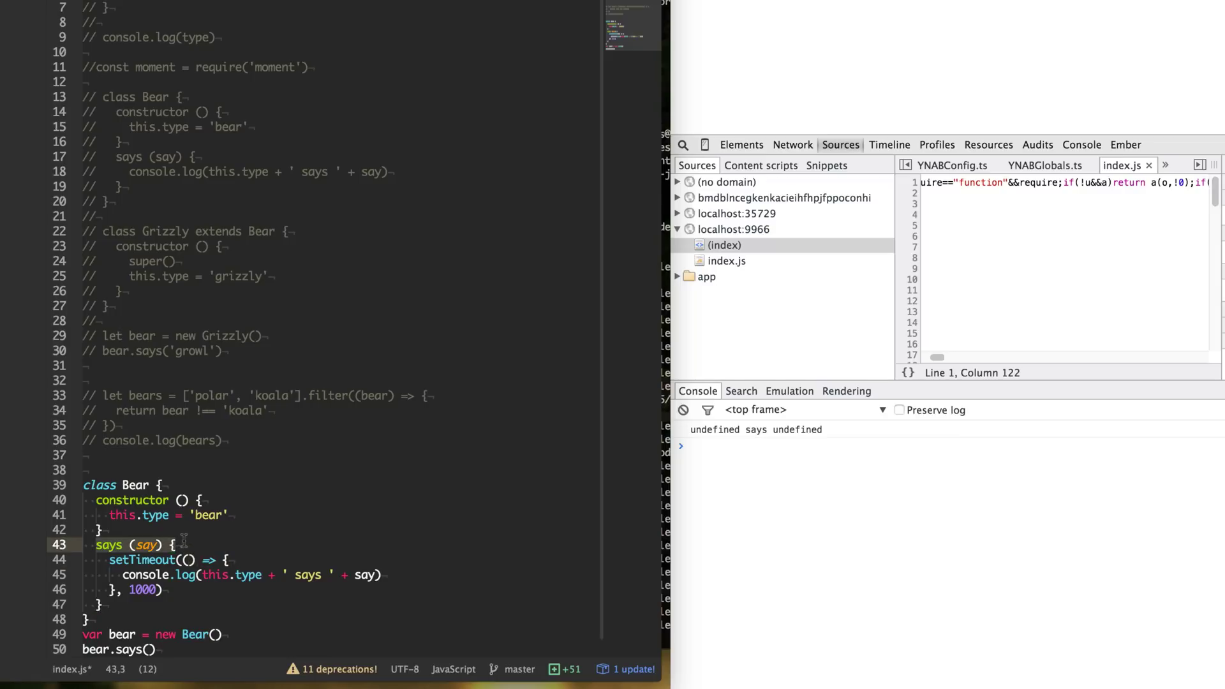
left_click(183, 543)
key("Down")
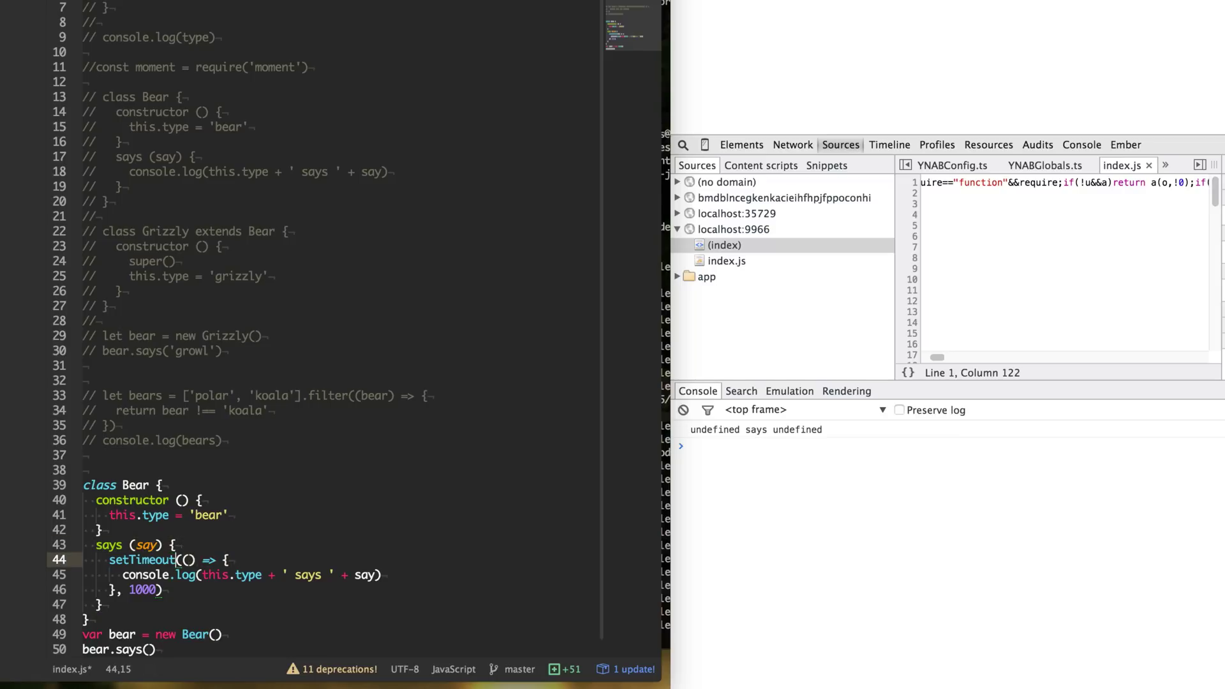
key("ctrl+s")
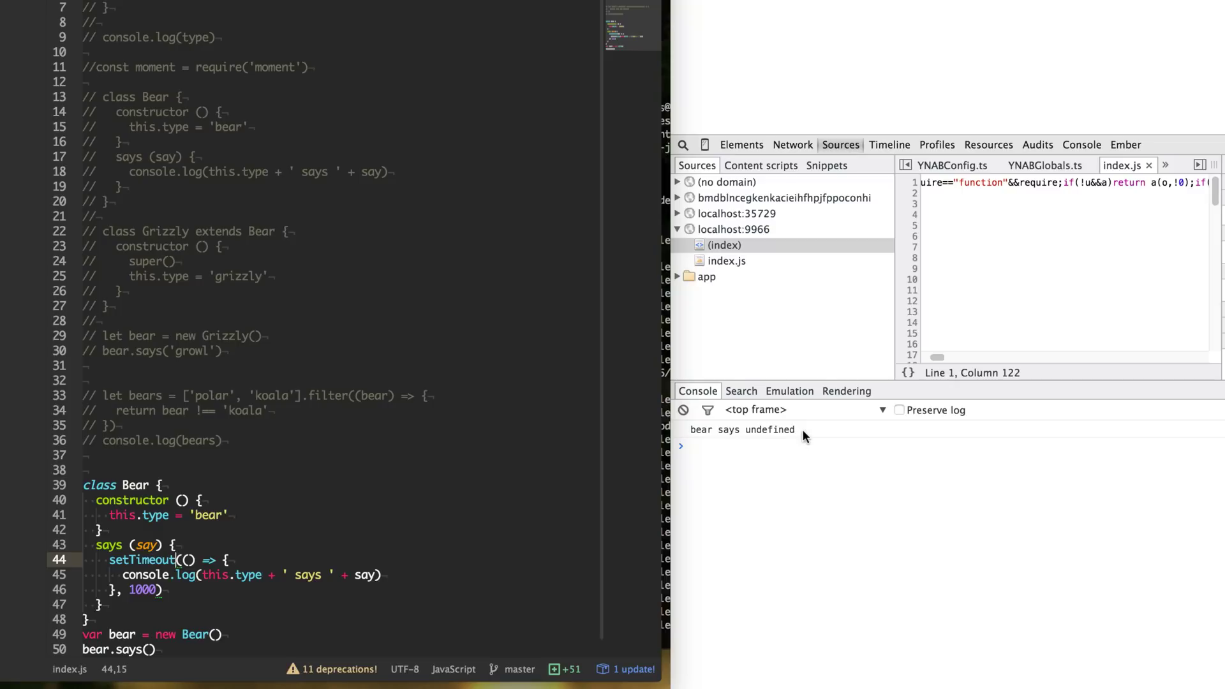
Step: Comment out the Bear class example lines
left_click(86, 365)
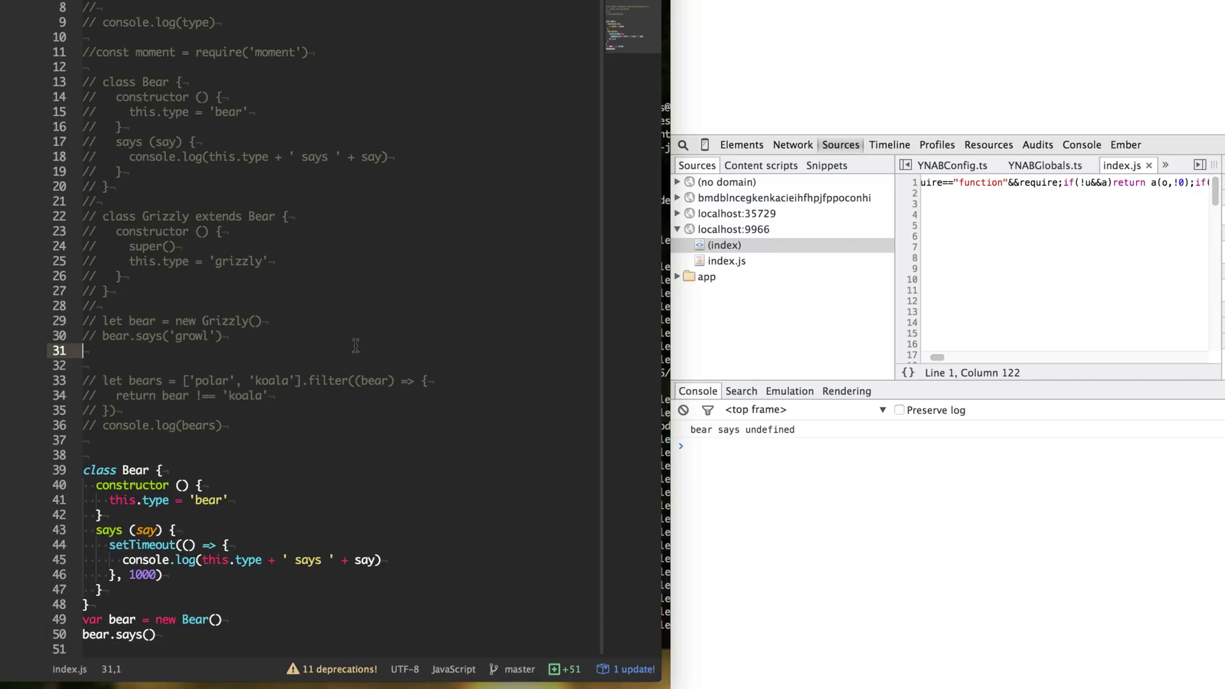
left_click_drag(158, 634, 2, 466)
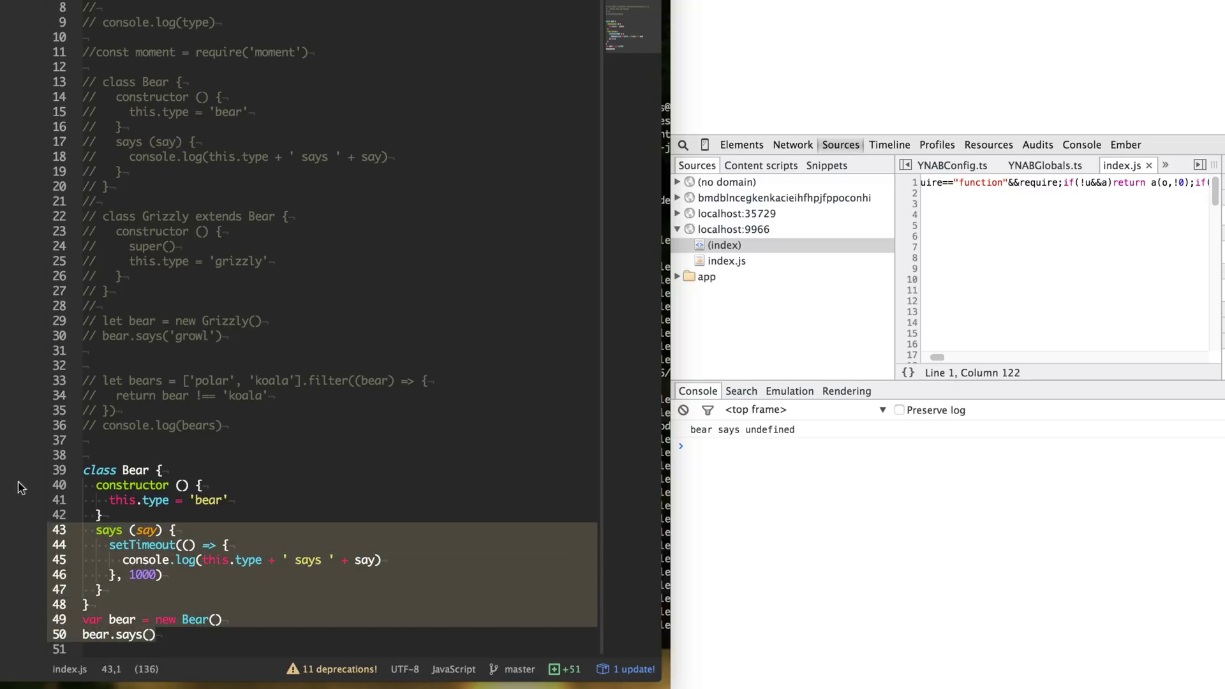
key("ctrl+slash")
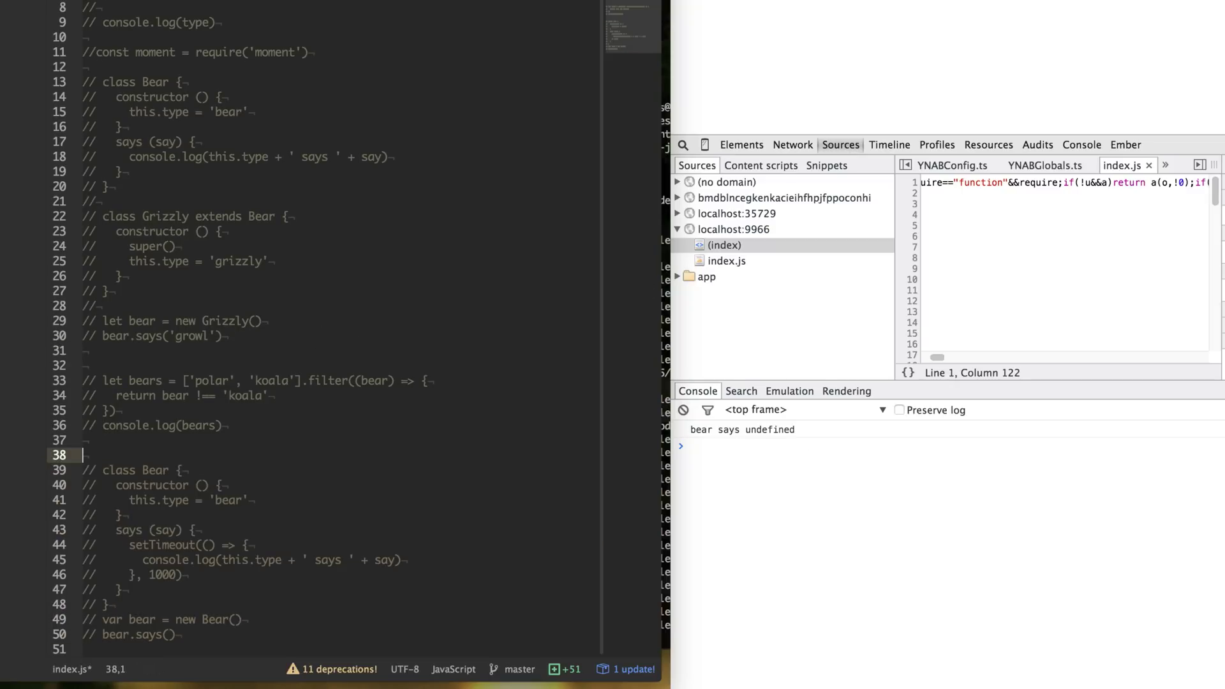
key("Up")
key("Up")
Step: Declare var bears as the array ['grizzly', 'polar'] joined with '\n'
left_click(265, 632)
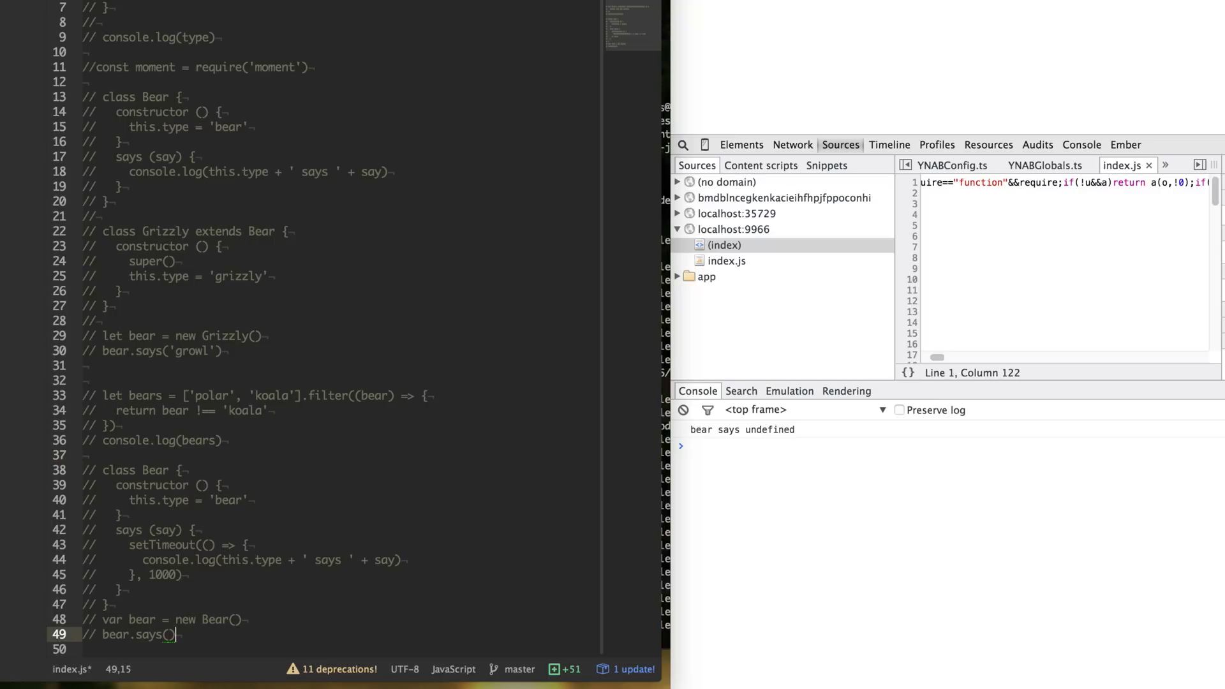
key("Return")
key("Return")
key("Return")
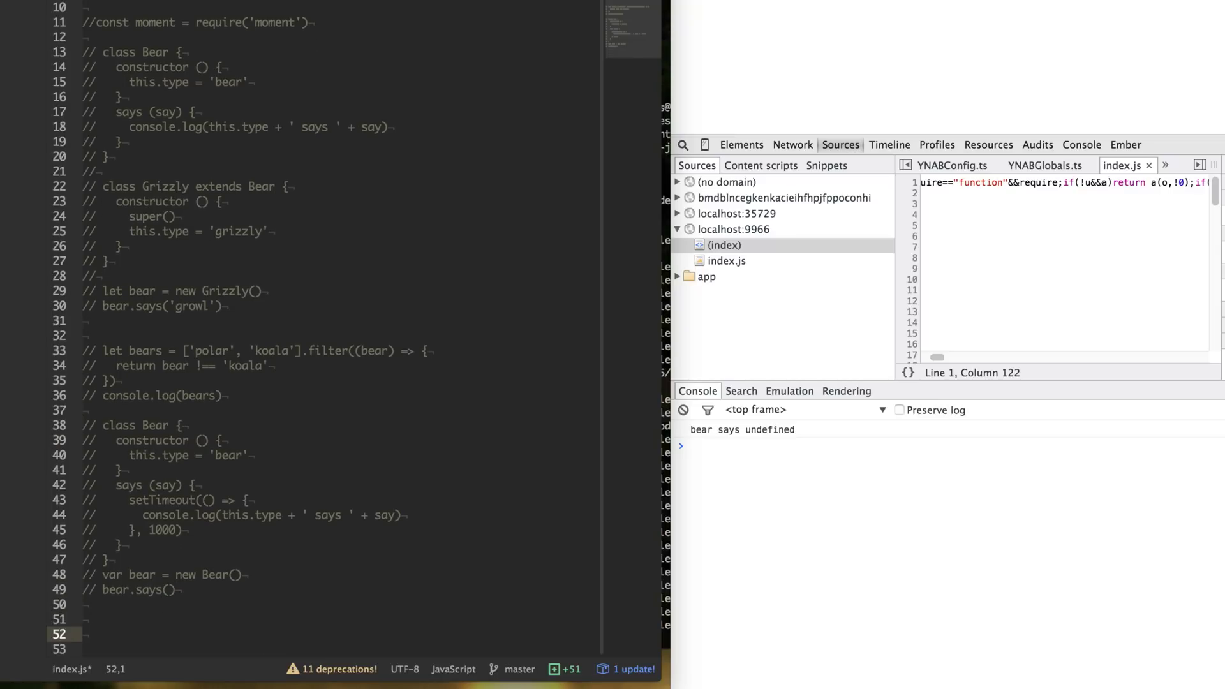
type("var bears = ")
type("[")
key("Return")
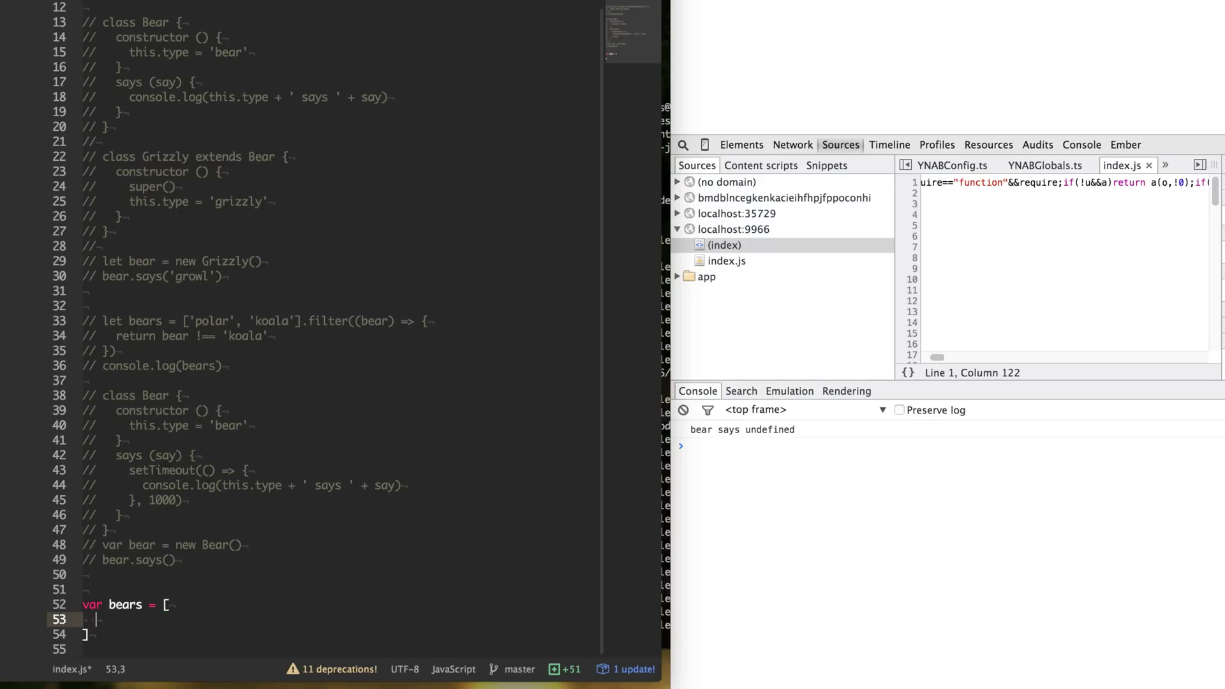
type("'gri")
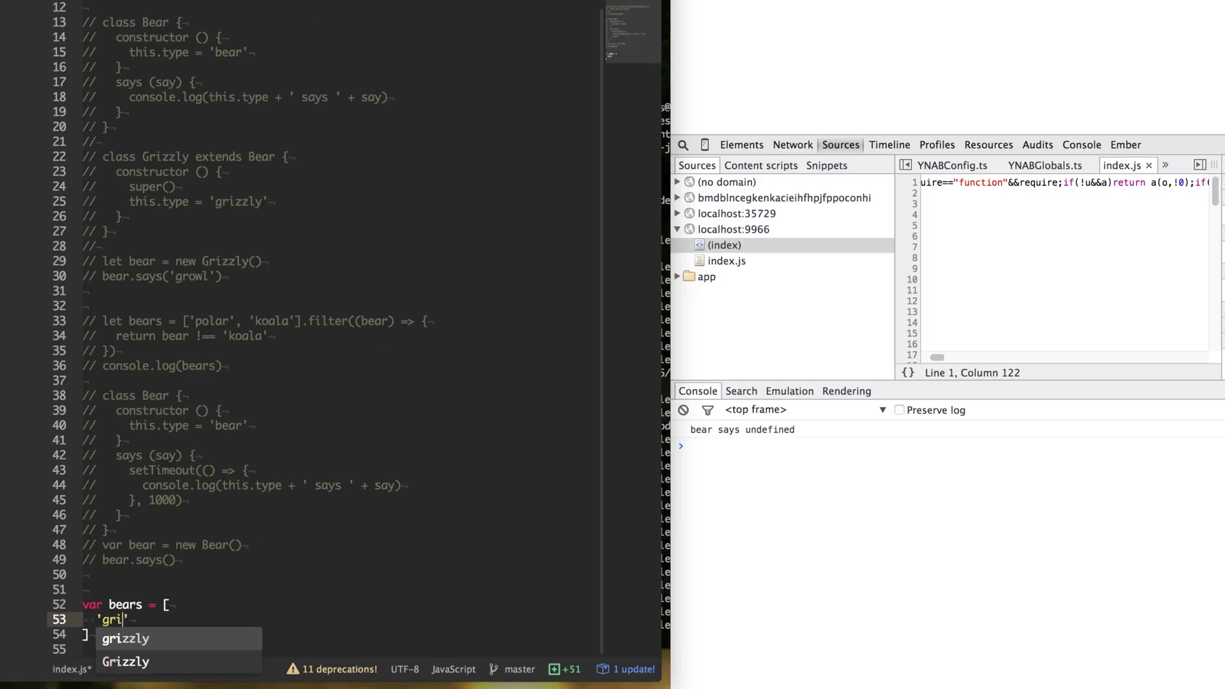
key("Tab")
key("Return")
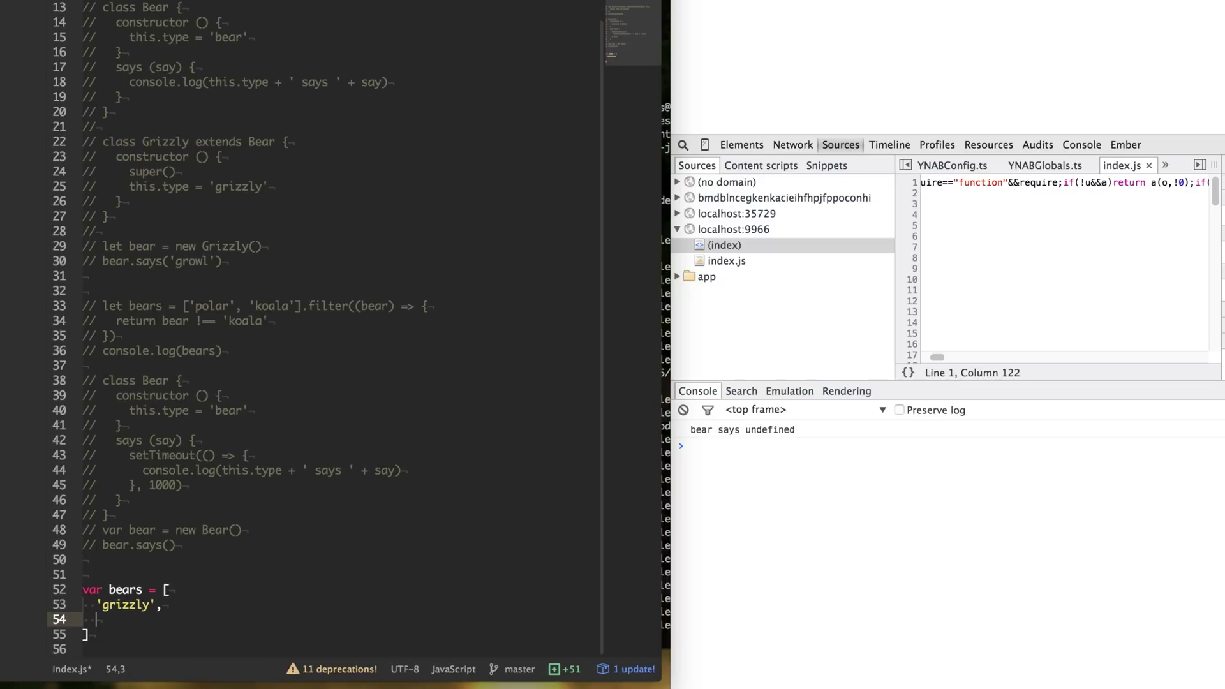
type("ol")
key("Escape")
key("alt+shift+Left")
type("'polar")
key("Down")
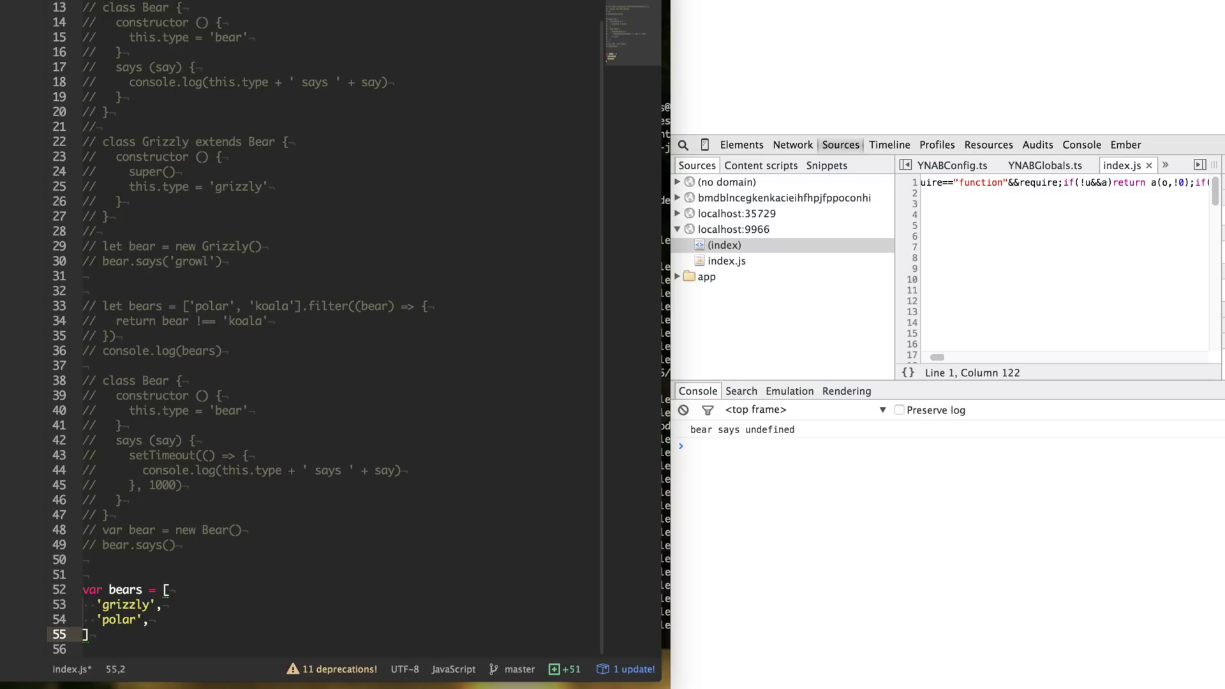
type("join(")
type("'\\n'")
key("Right")
Step: Add console.log(bears) below the array and save the file
key("shift+Up")
key("shift+Up")
key("shift+Up")
key("shift+Home")
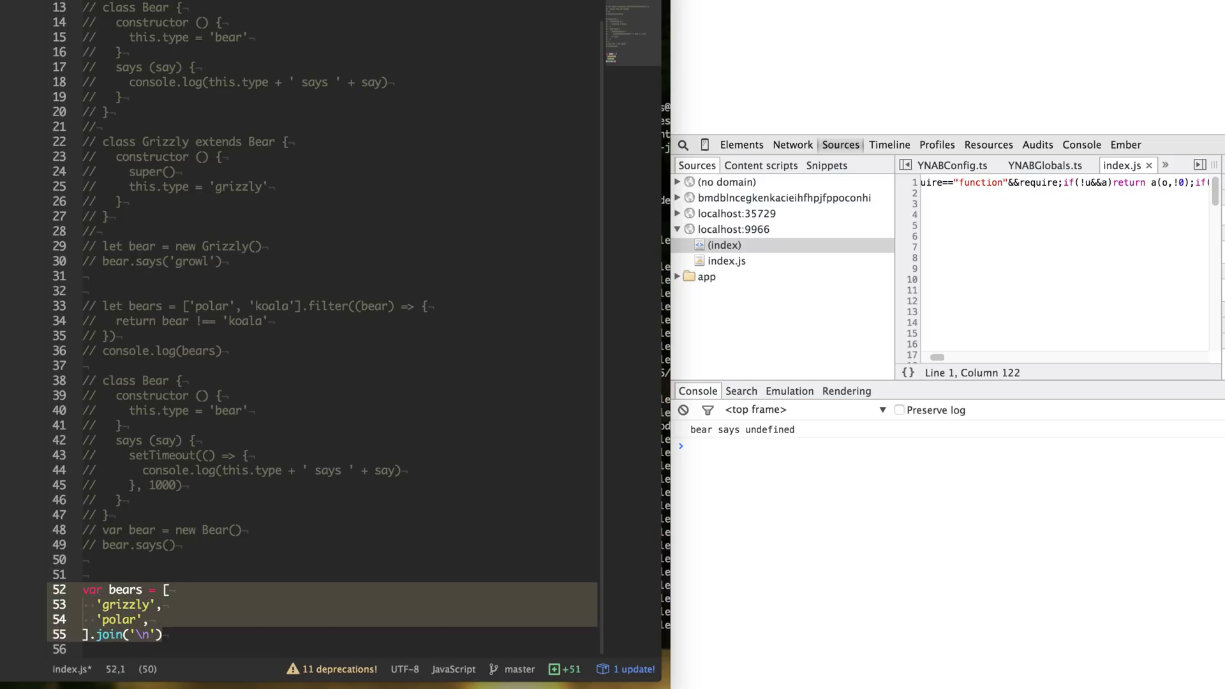
key("Down")
key("Return")
type("console")
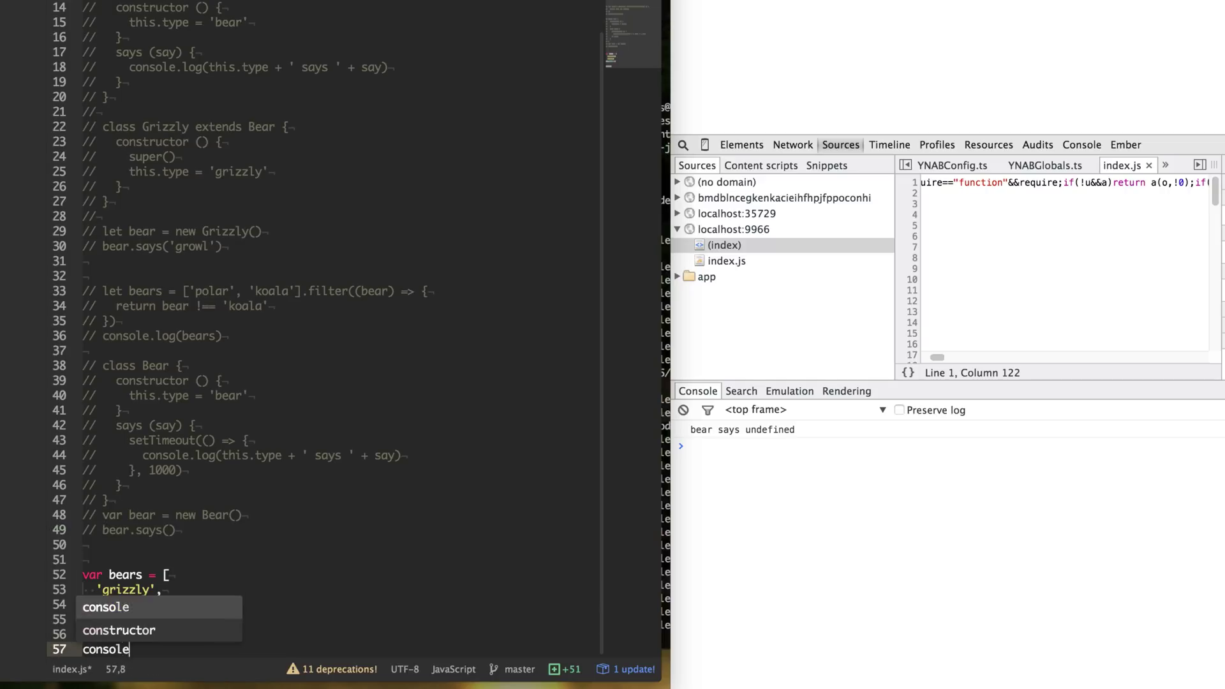
type(".log(bears")
key("ctrl+s")
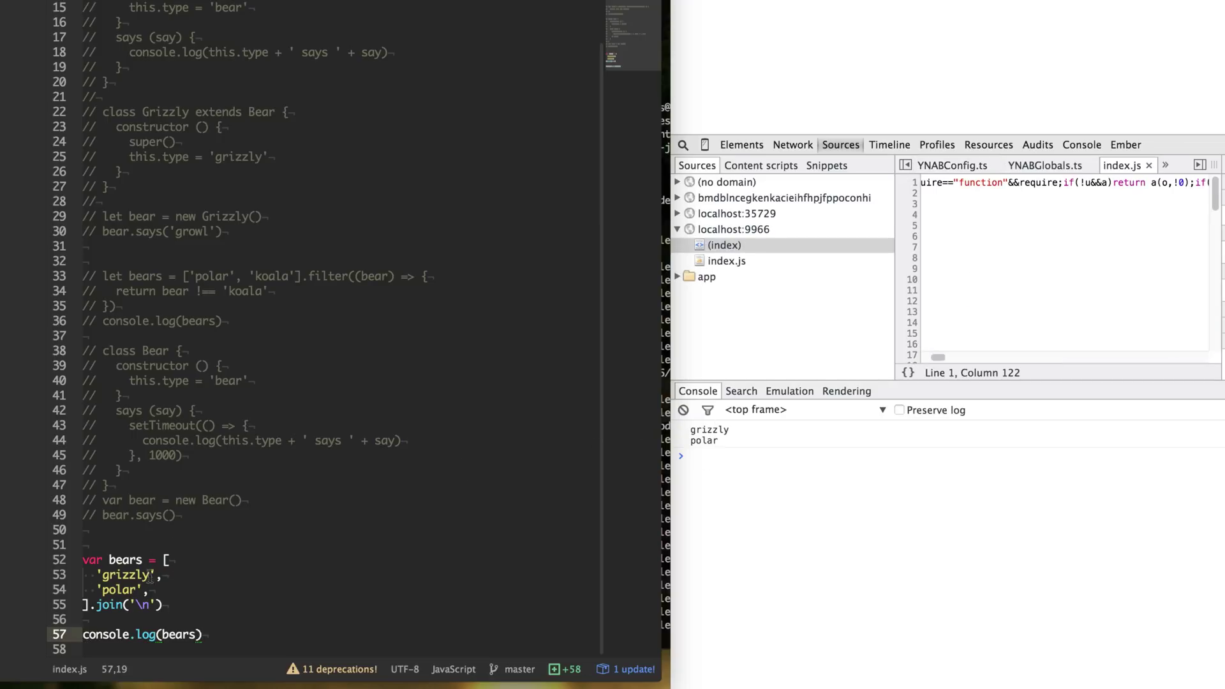
Step: Strip the quotes, commas and join line, leaving grizzly and polar in a template string; save
left_click(202, 560)
key("shift+Home")
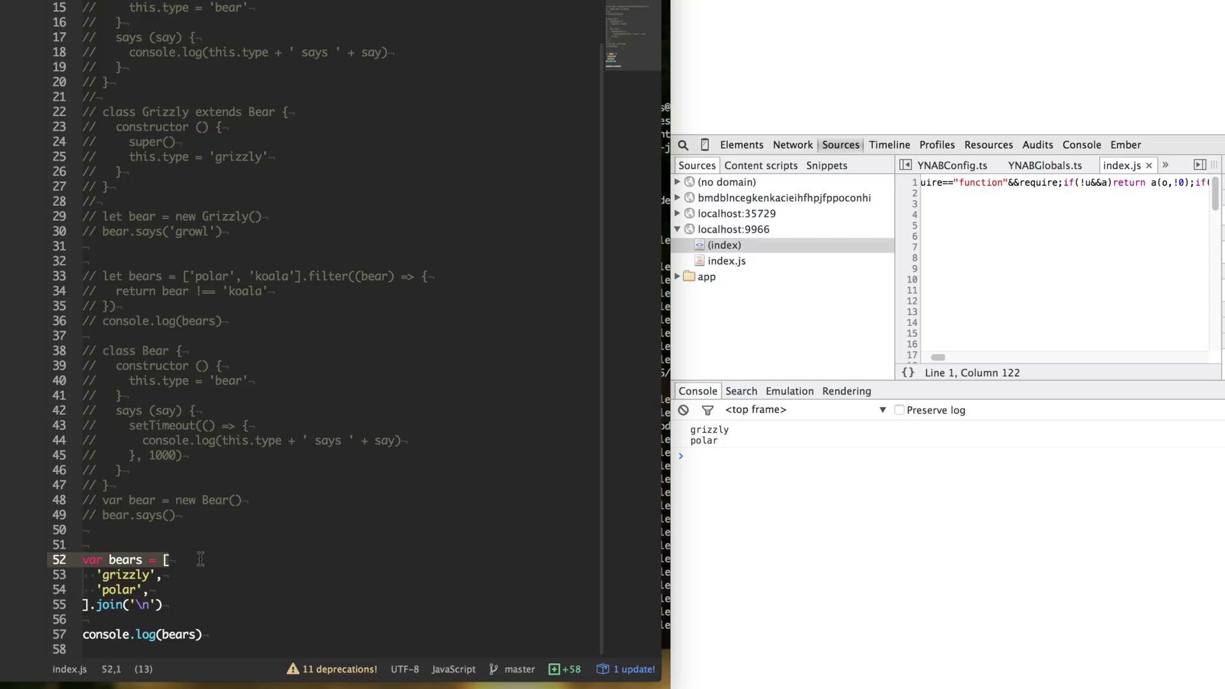
type("let bears = `")
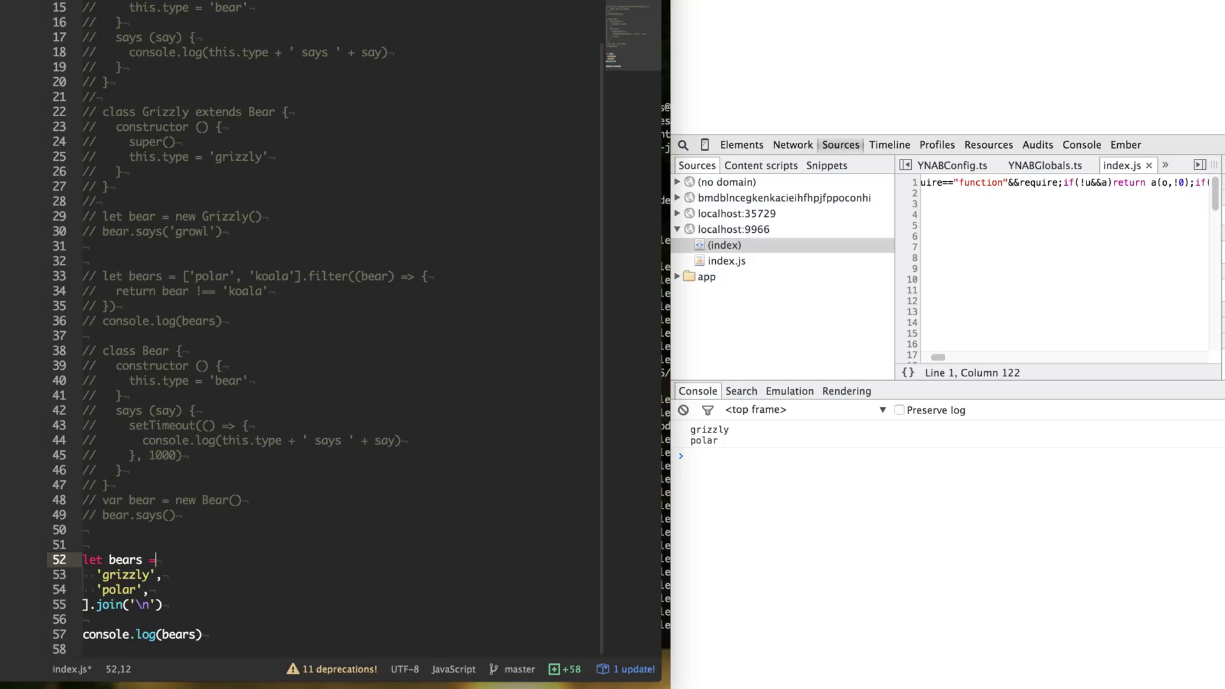
key("Delete")
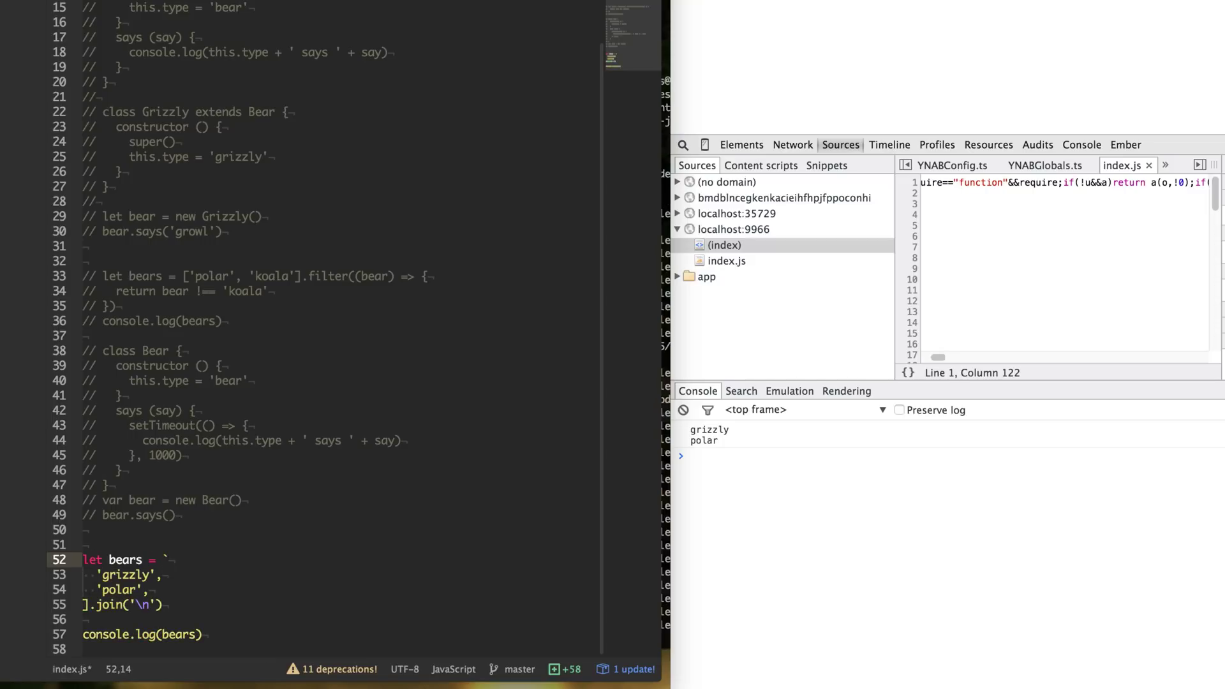
key("Down")
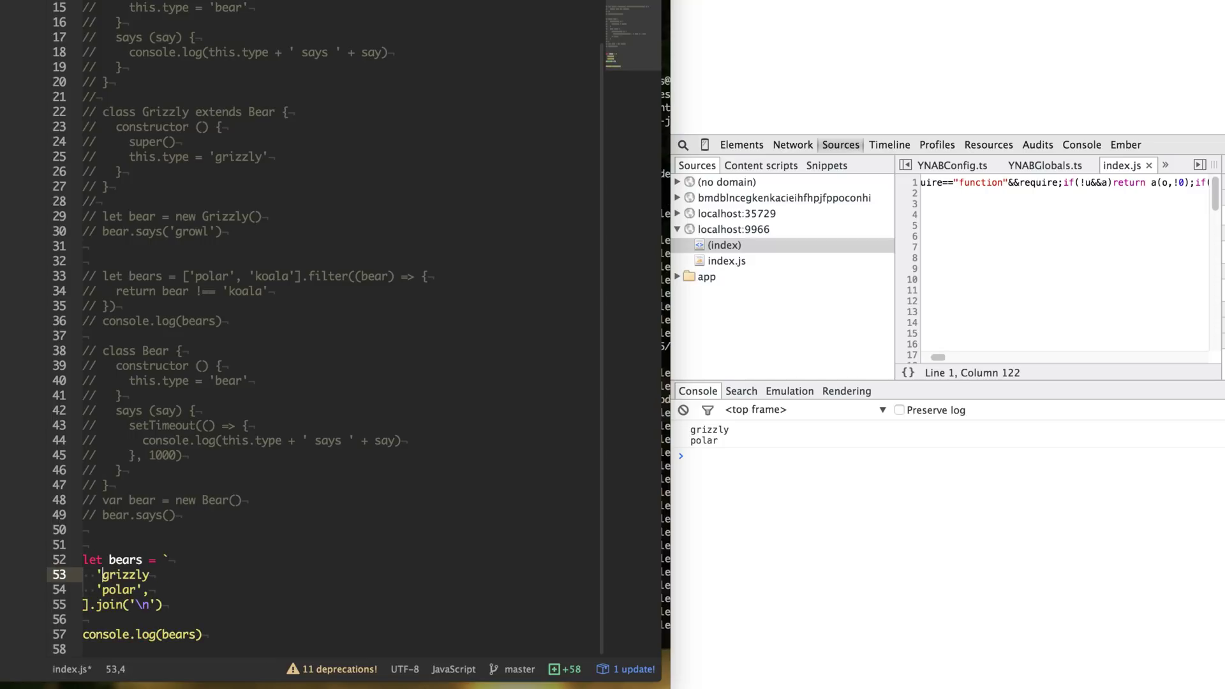
key("BackSpace")
key("BackSpace")
key("BackSpace")
key("Down")
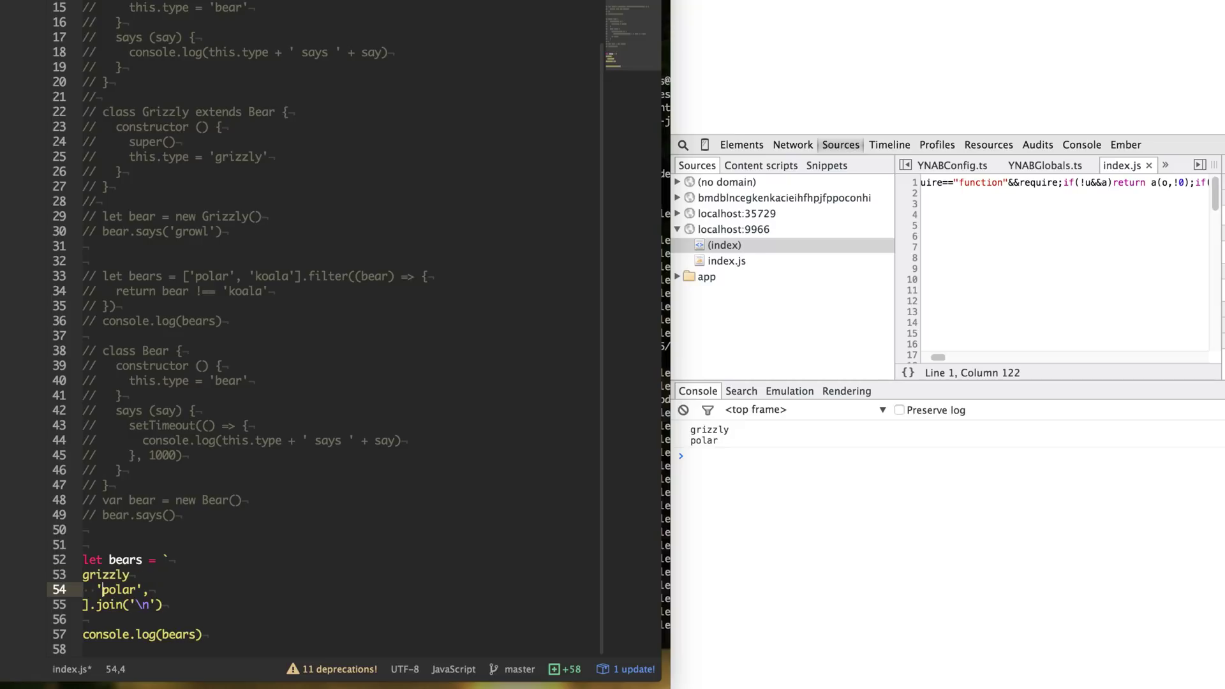
key("BackSpace")
key("BackSpace")
key("BackSpace")
key("BackSpace")
key("Down")
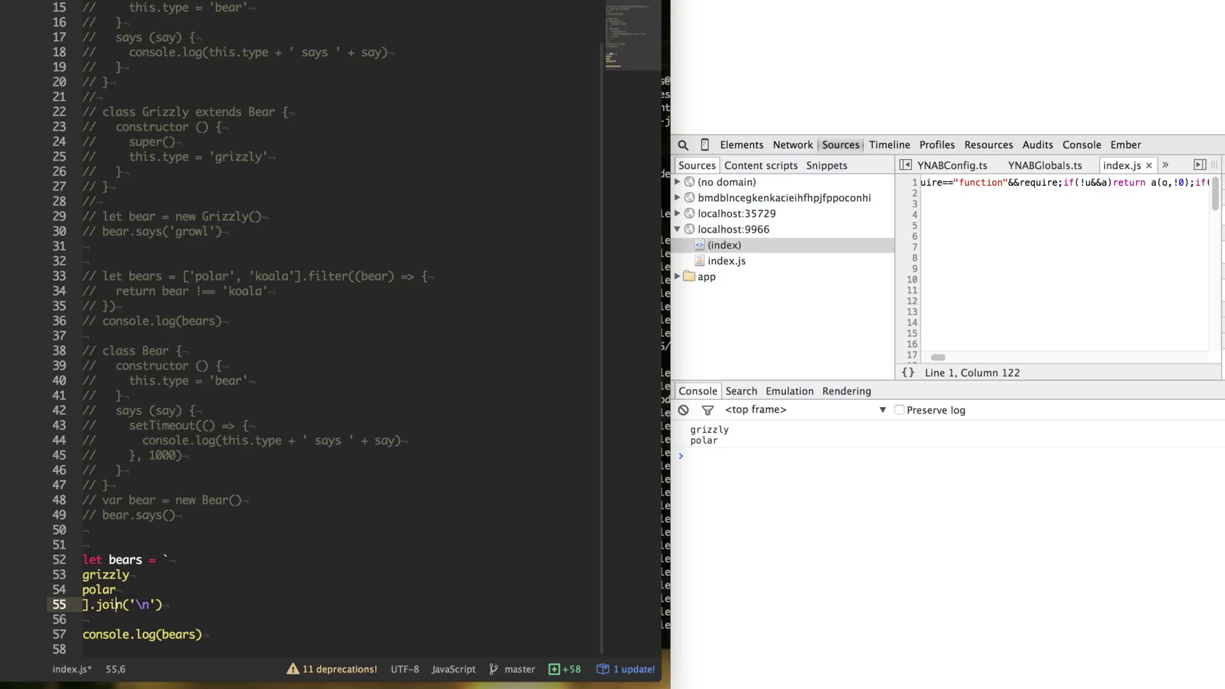
key("ctrl+shift+k")
key("BackSpace")
type("`")
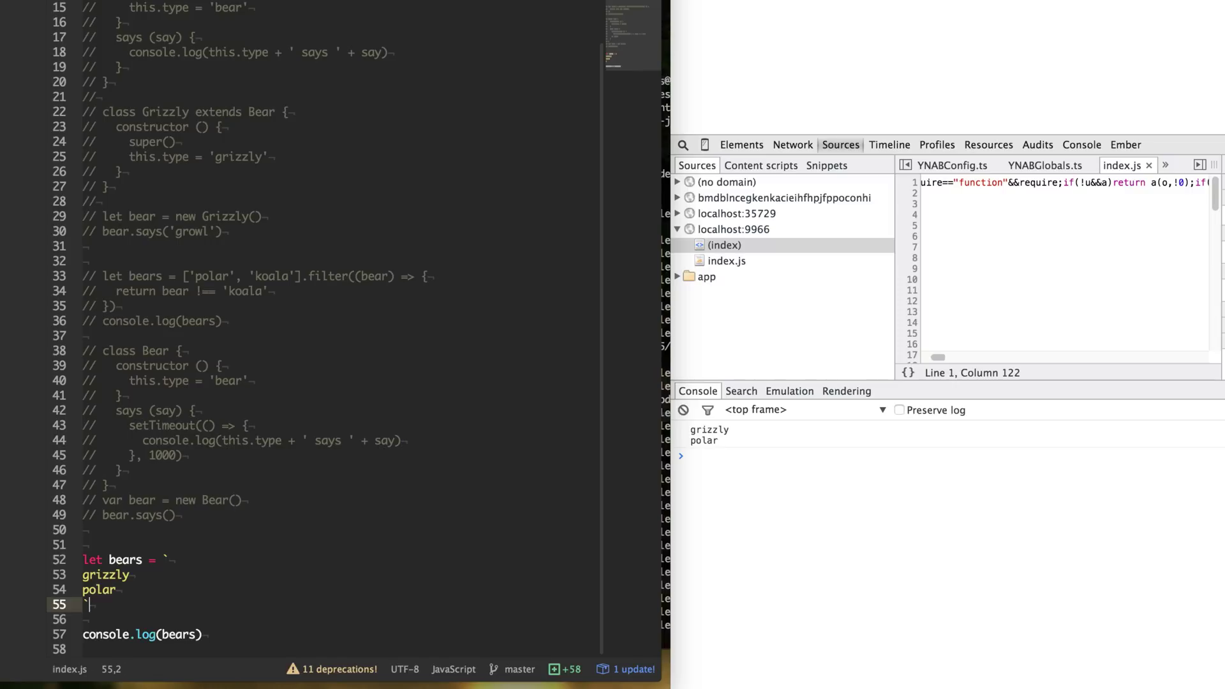
key("ctrl+s")
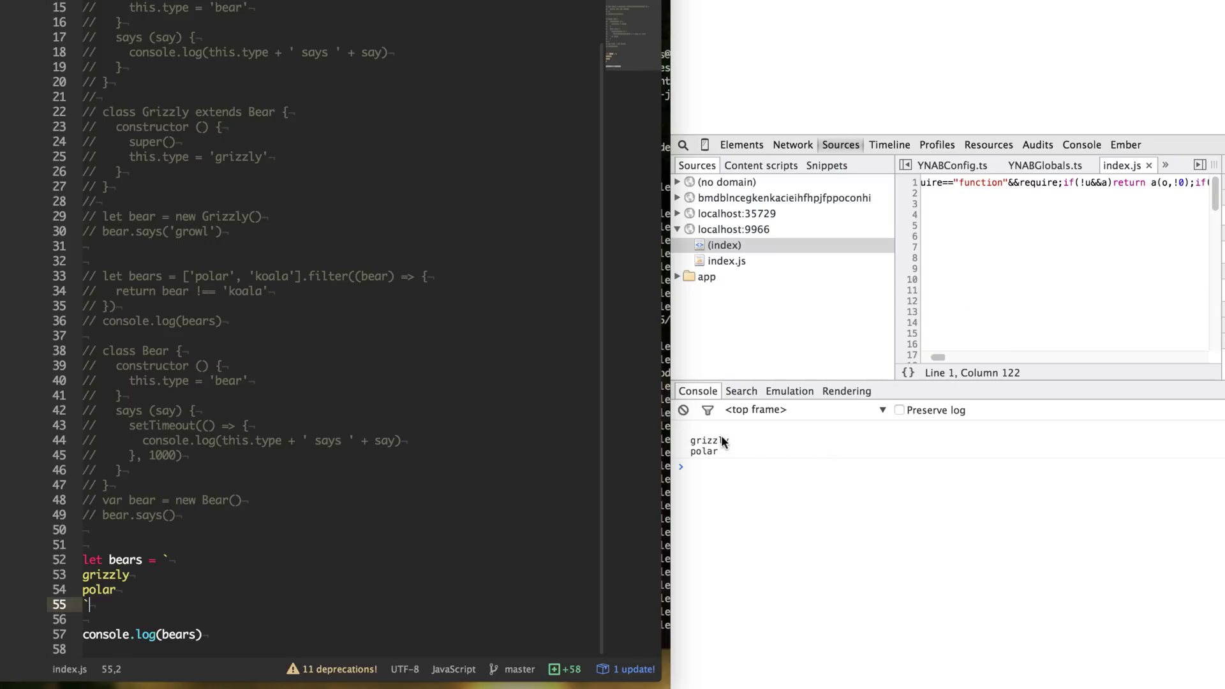
Step: Select the four lines of the bears template string
left_click(198, 558)
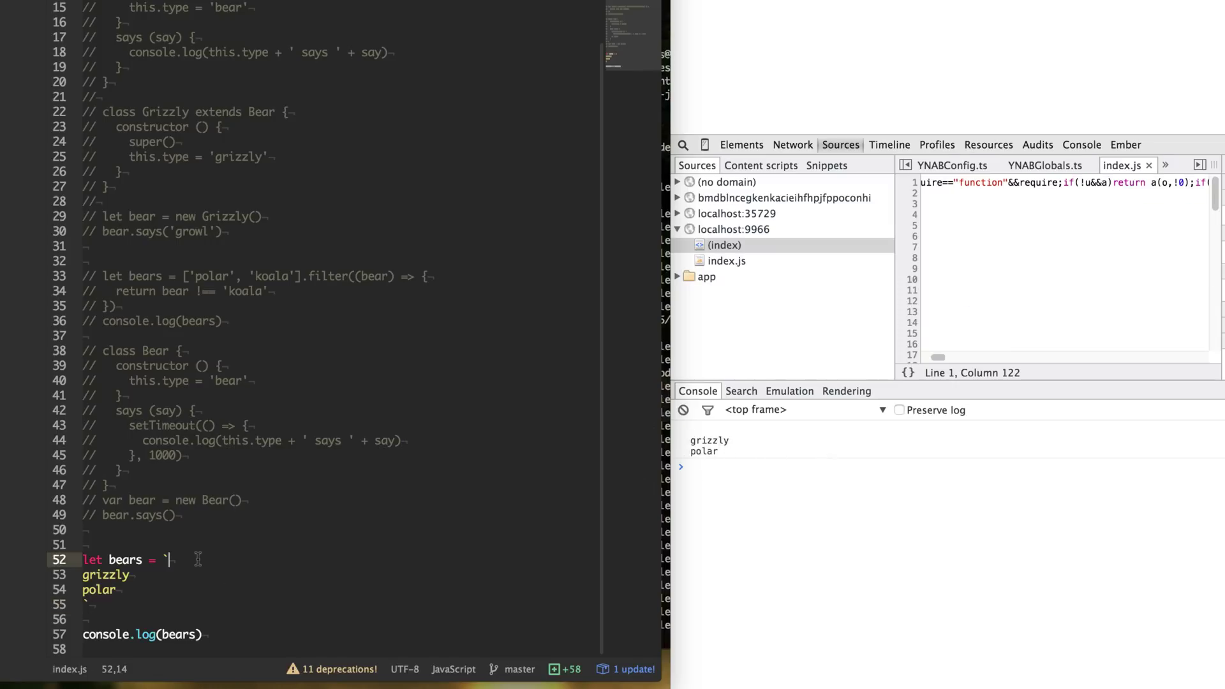
key("Down")
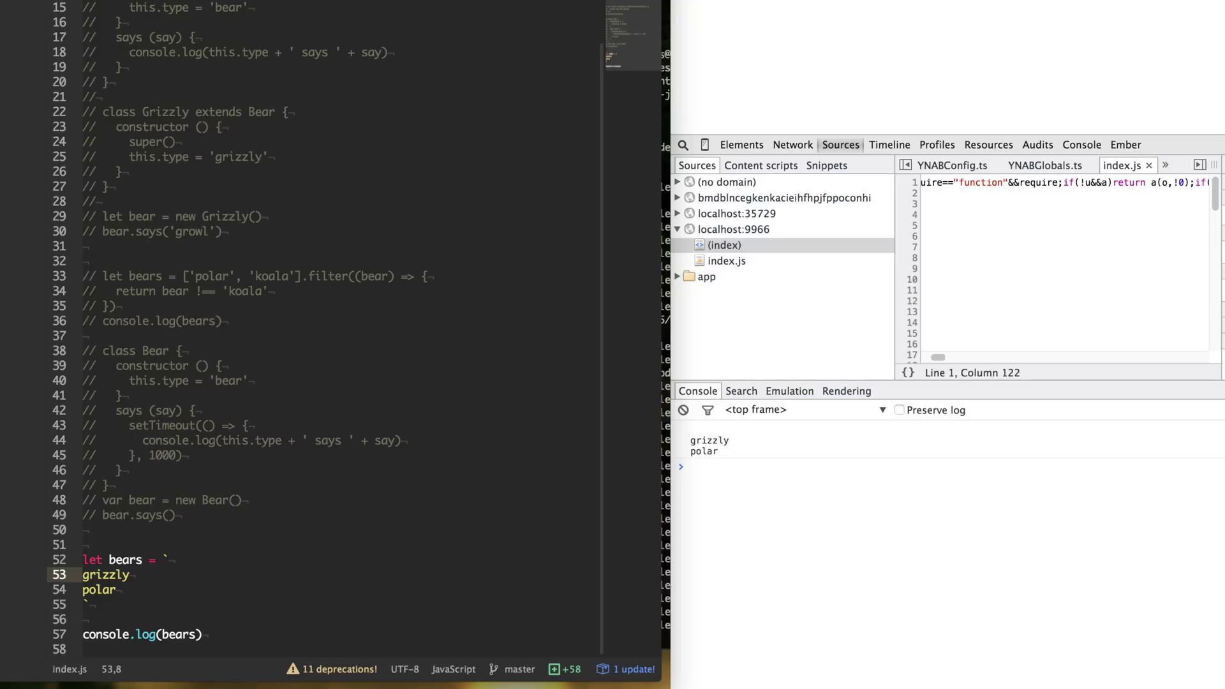
key("Down")
key("Down")
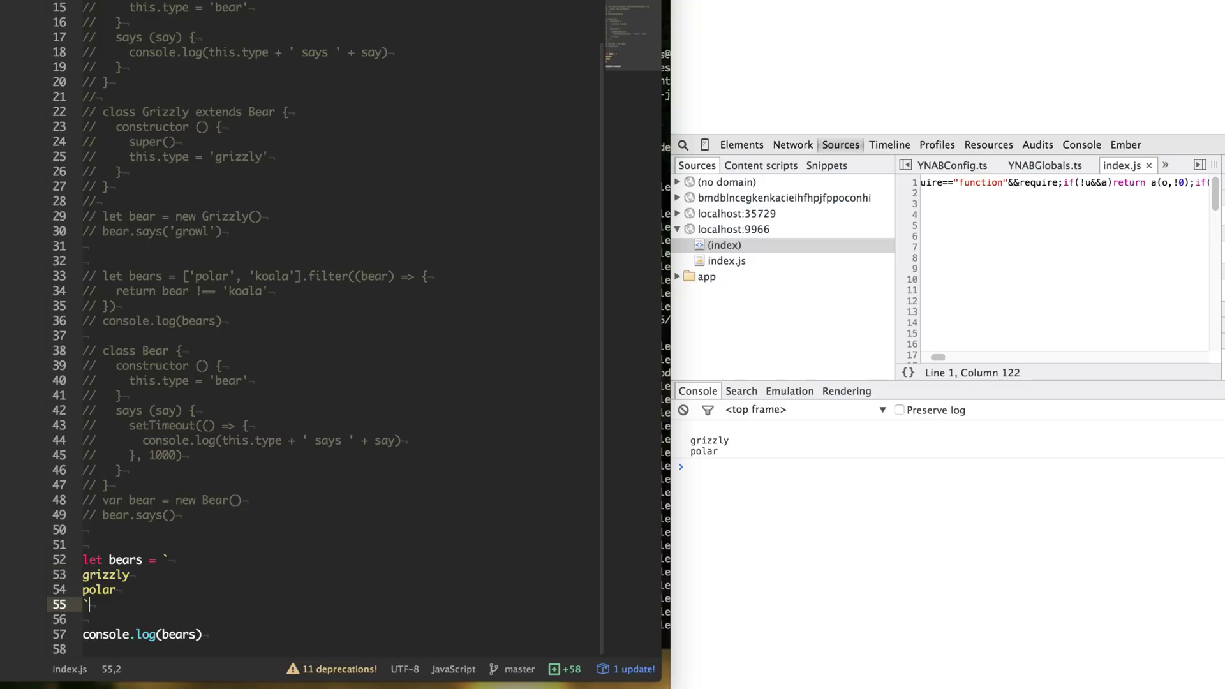
key("shift+Up")
key("shift+Up")
key("shift+Up")
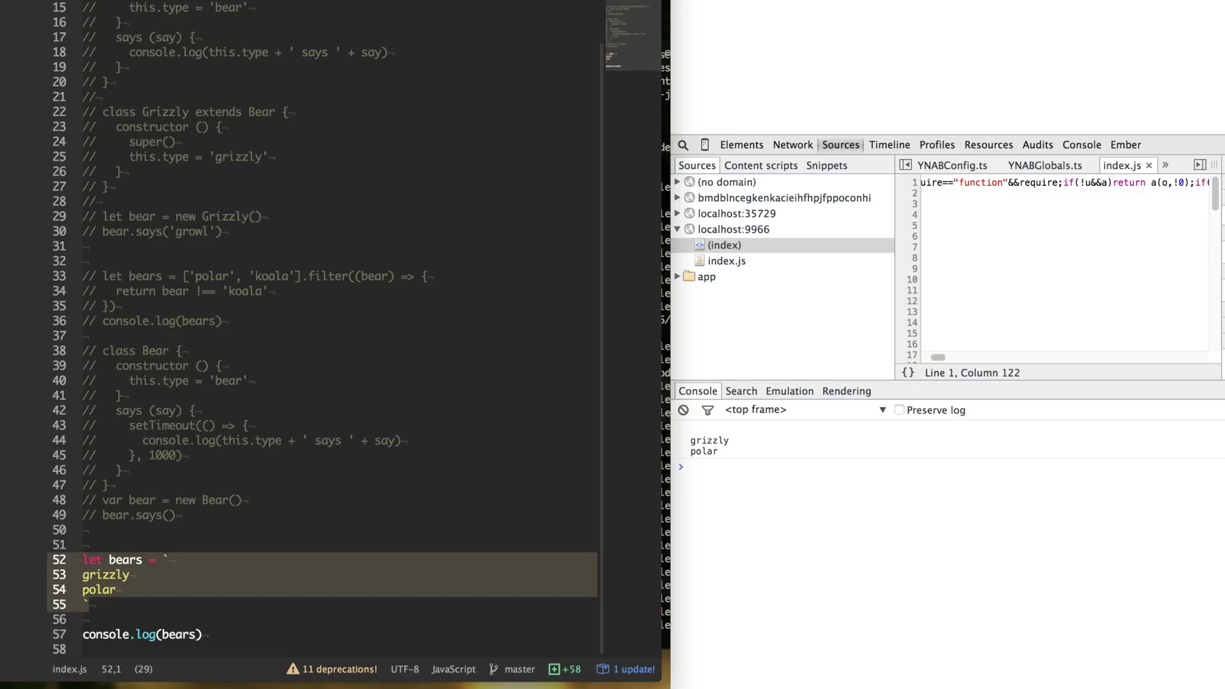
Step: Comment out the bears lines and declare let bear = 'grizzly' and let says = 'growl'
key("ctrl+slash")
key("Down")
key("Return")
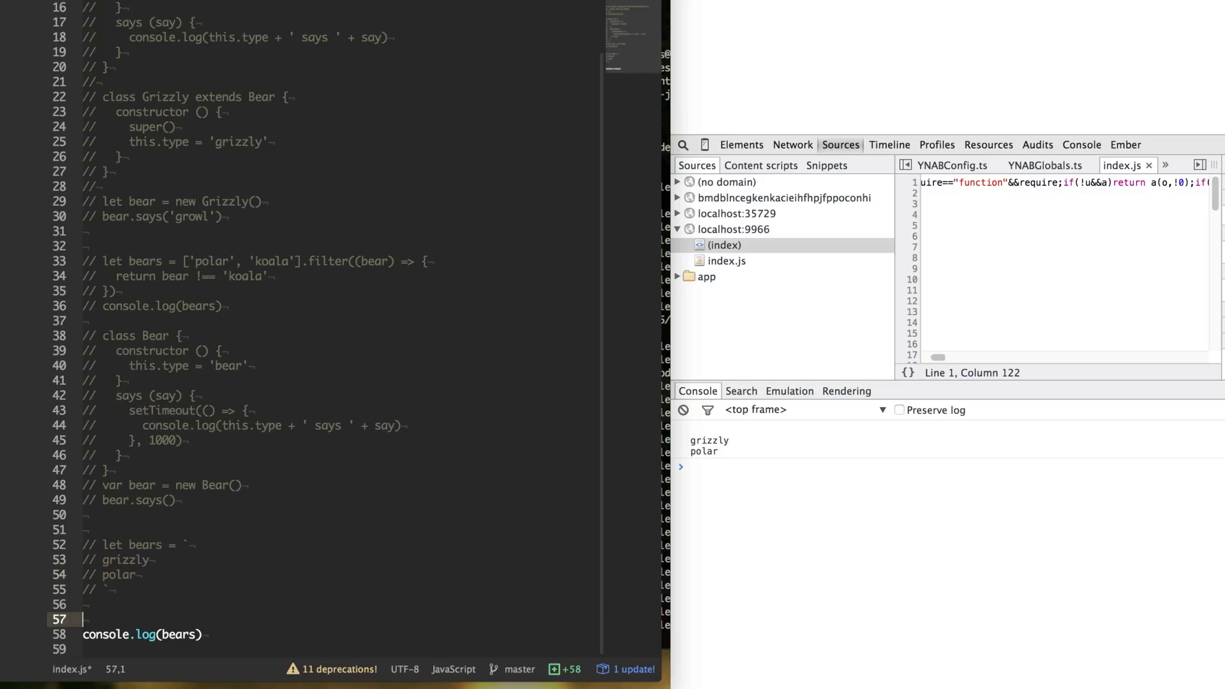
key("Return")
type("v")
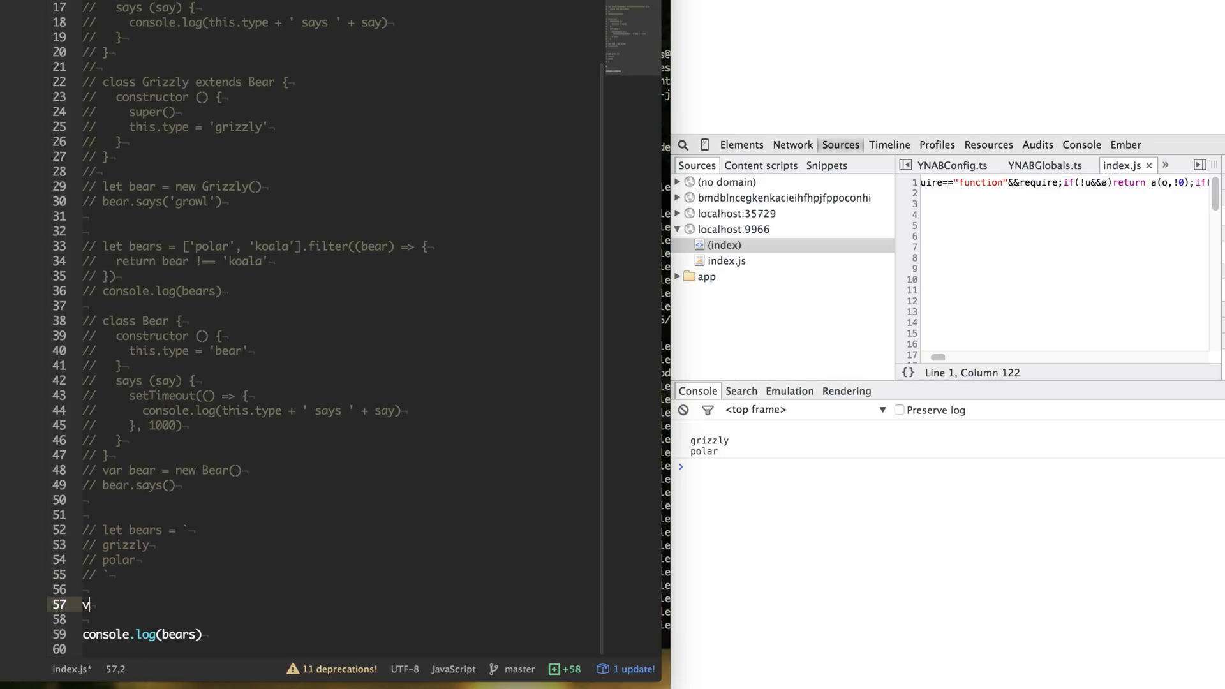
type("ar")
key("BackSpace")
key("BackSpace")
key("BackSpace")
type("let bear = ")
type("'gri")
key("BackSpace")
type("izzly'")
key("Return")
type("let")
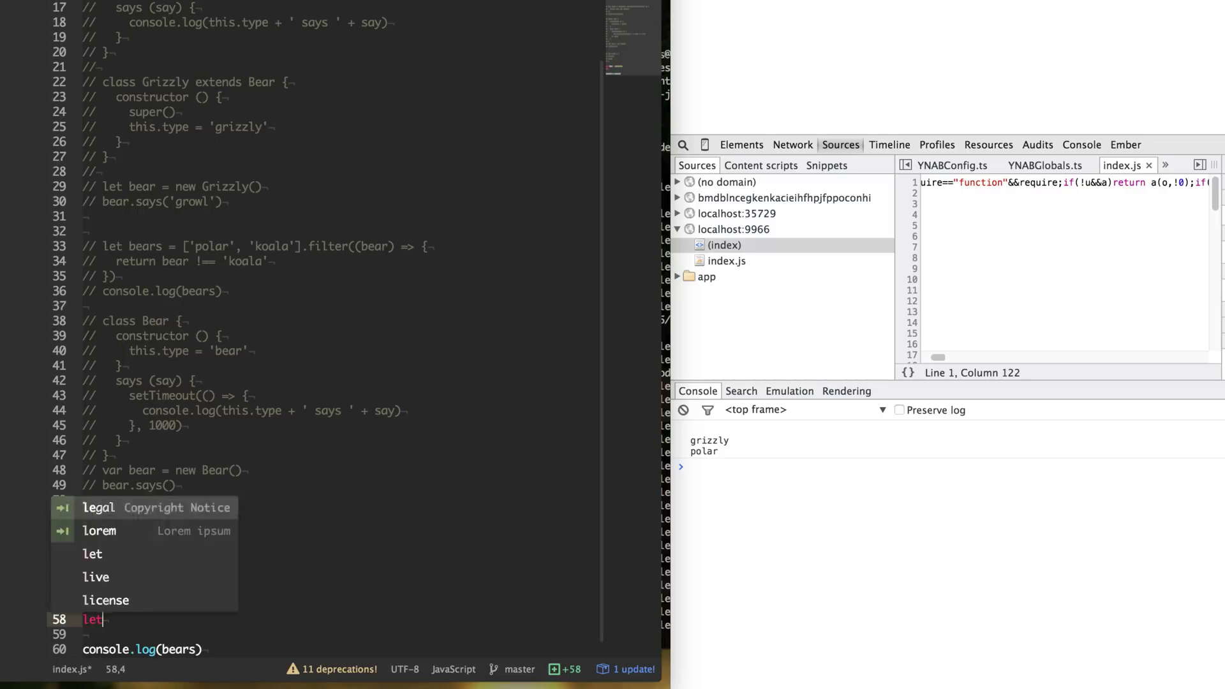
type(" typ")
key("BackSpace")
key("BackSpace")
type("say")
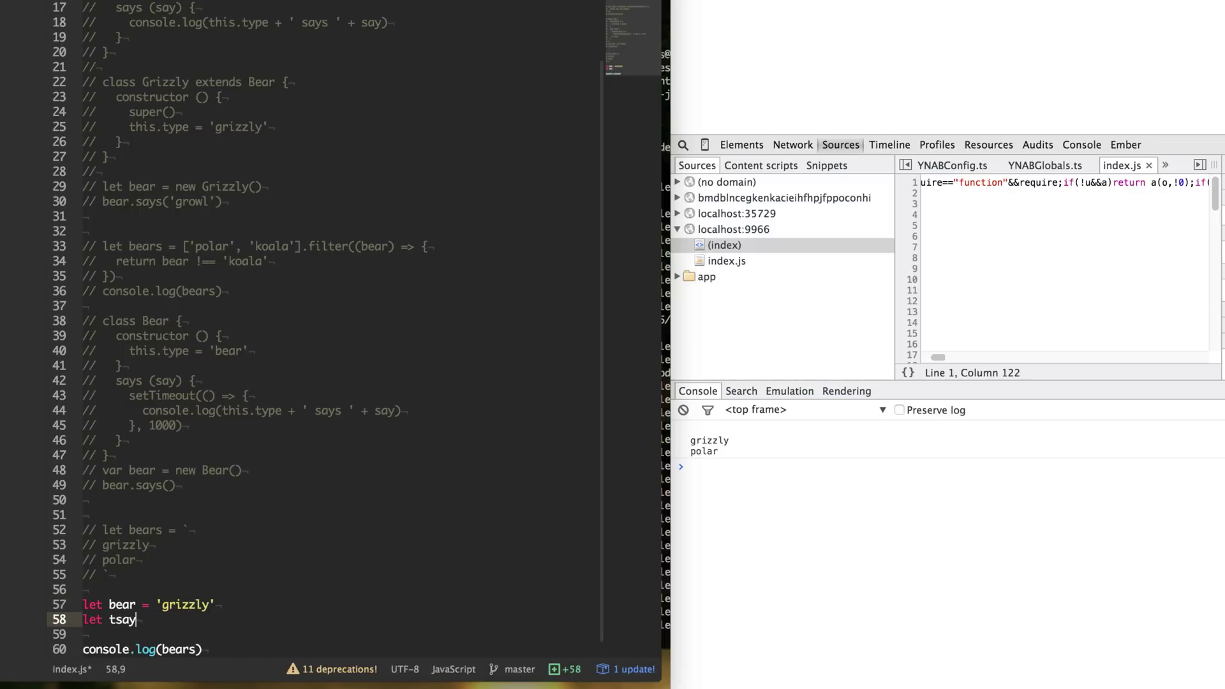
key("BackSpace")
key("BackSpace")
key("BackSpace")
type("says = '")
type("growl'")
key("Return")
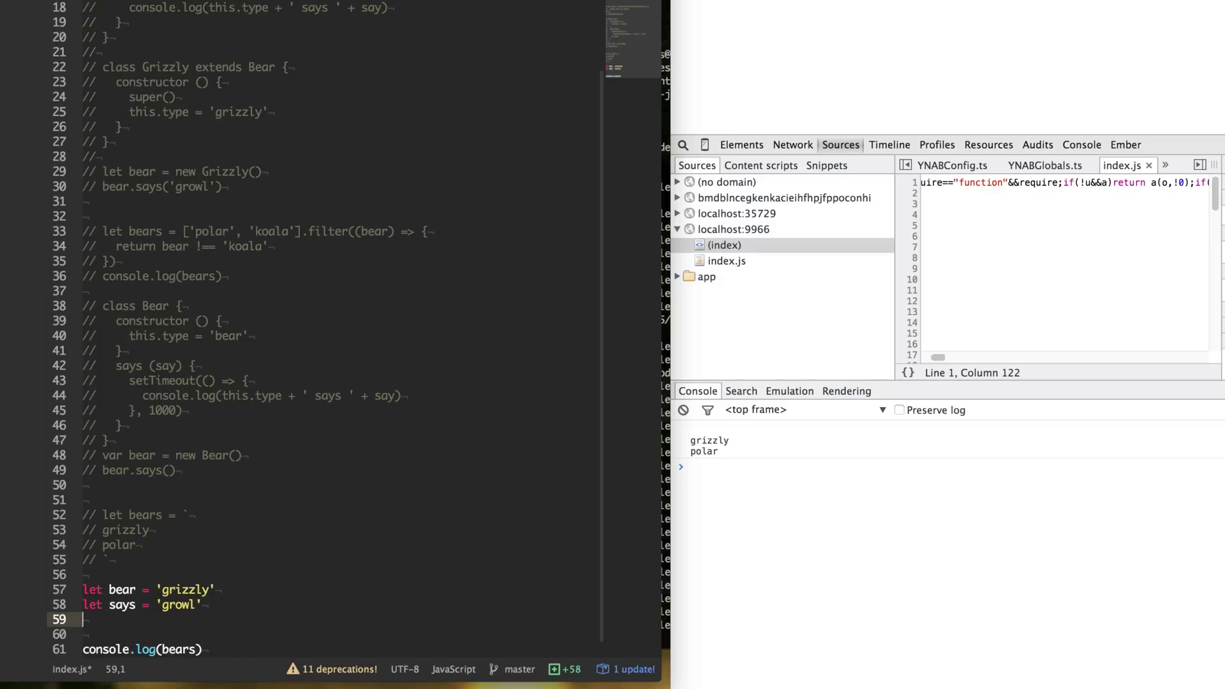
type("console.l")
type("og9")
Step: Replace console.log(bears) with console.log(`The ${bear} says ${says}`) and save
key("Down")
key("Down")
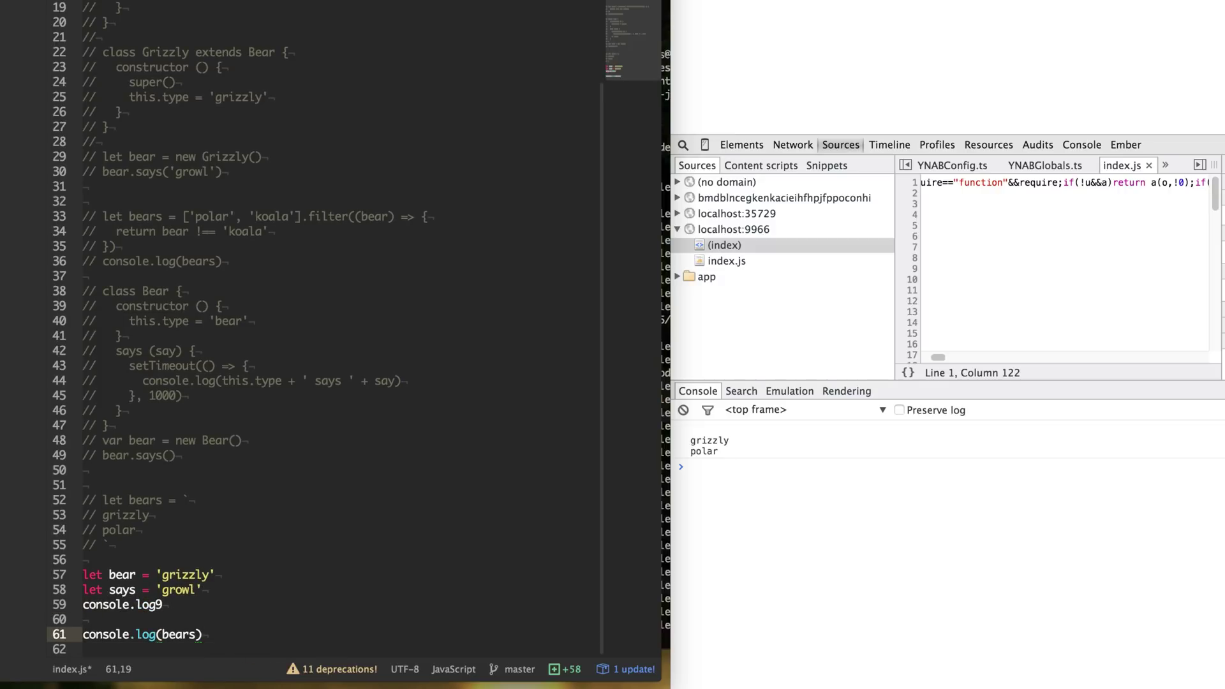
key("ctrl+shift+k")
key("ctrl+shift+k")
key("BackSpace")
type("(")
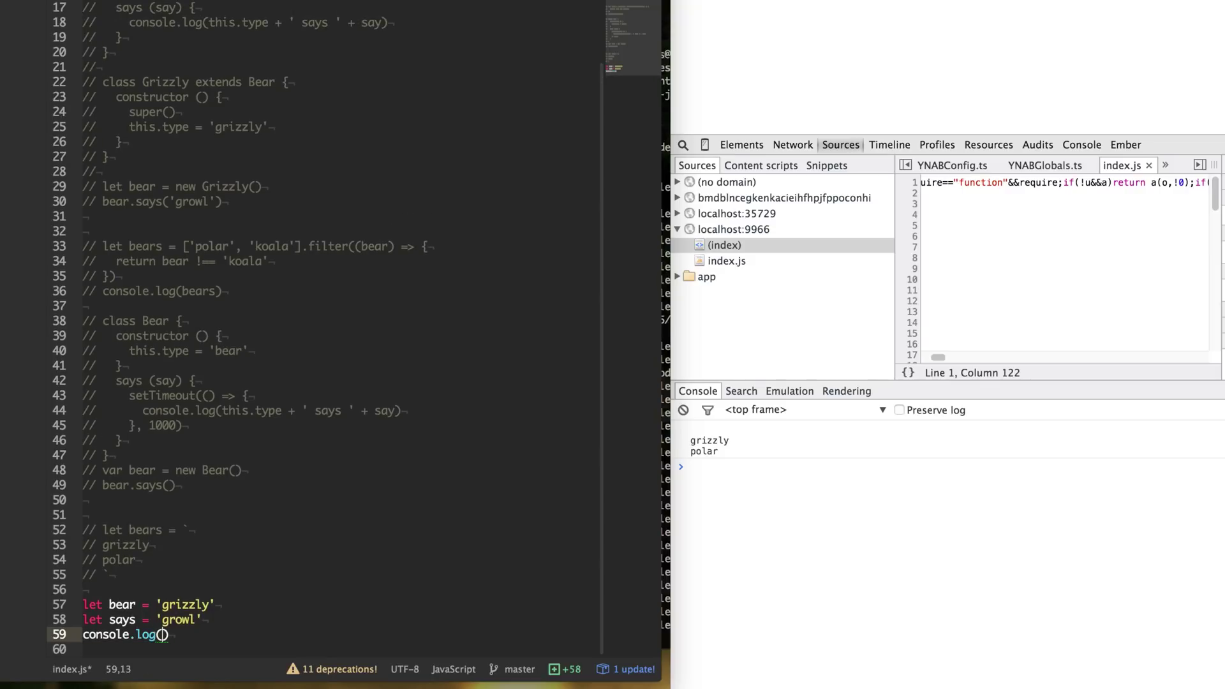
type("`")
type("The ")
type("${")
type("bear")
key("Right")
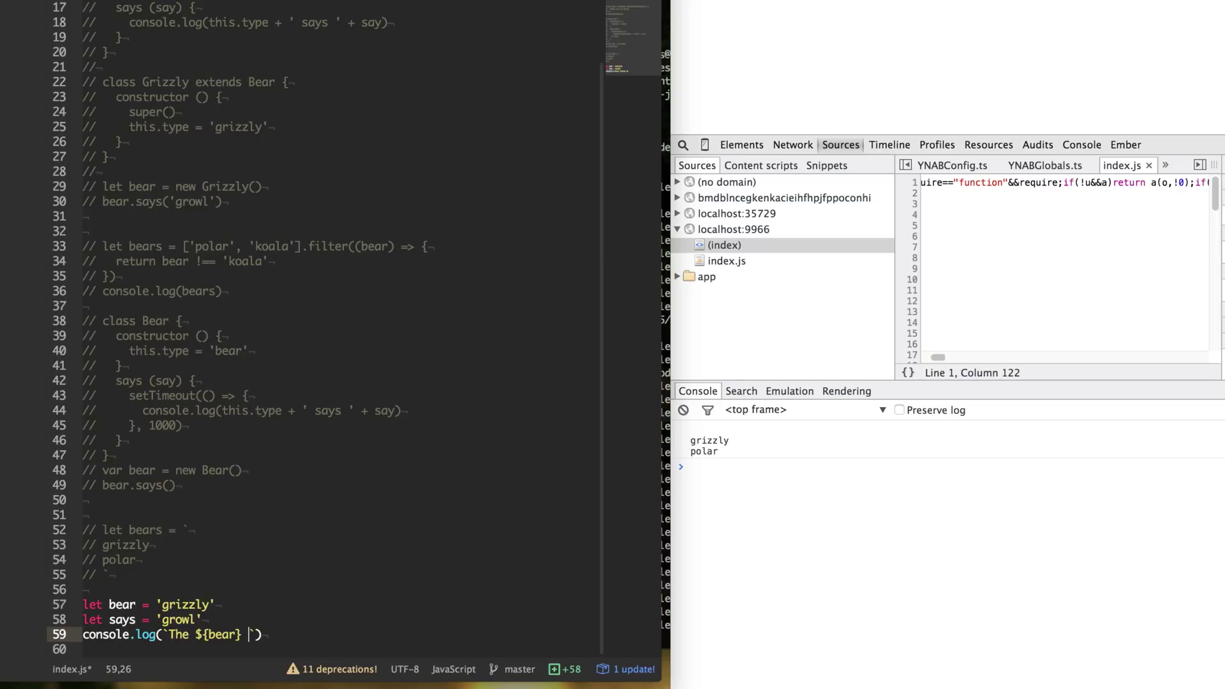
type("says ${")
type("says")
key("Right")
key("Right")
key("super+s")
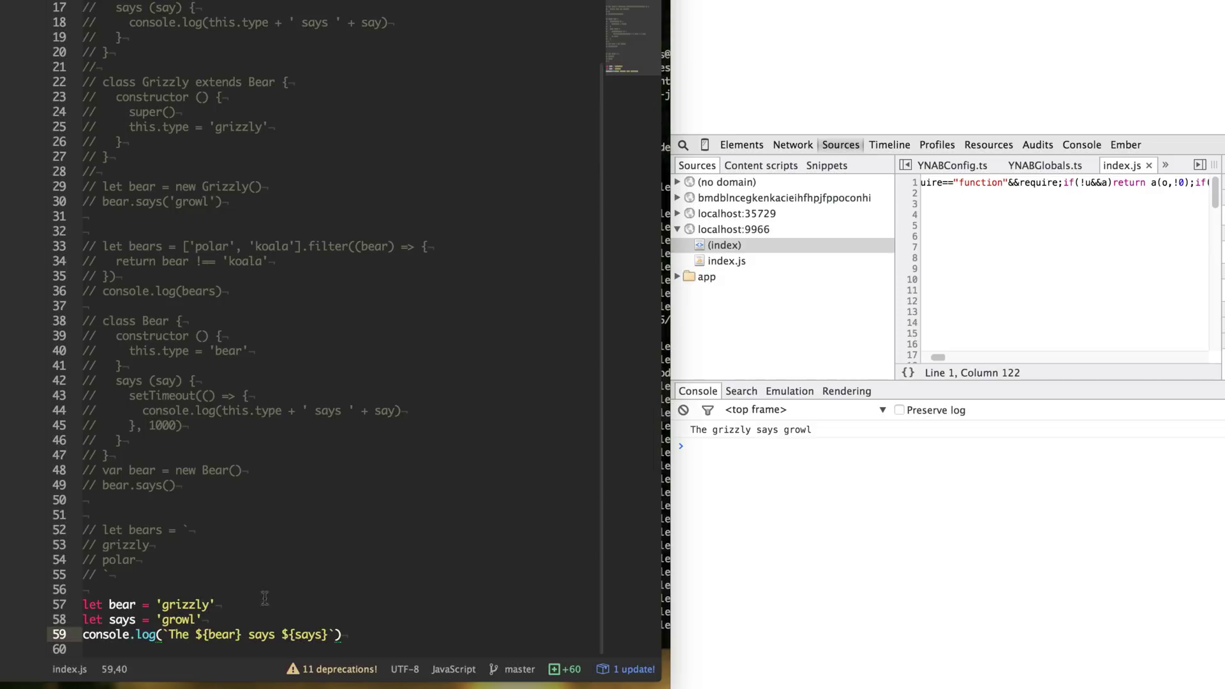
Step: Highlight the ${bear} placeholder and the template sentence in the log line
left_click(237, 633)
left_click_drag(195, 634, 247, 634)
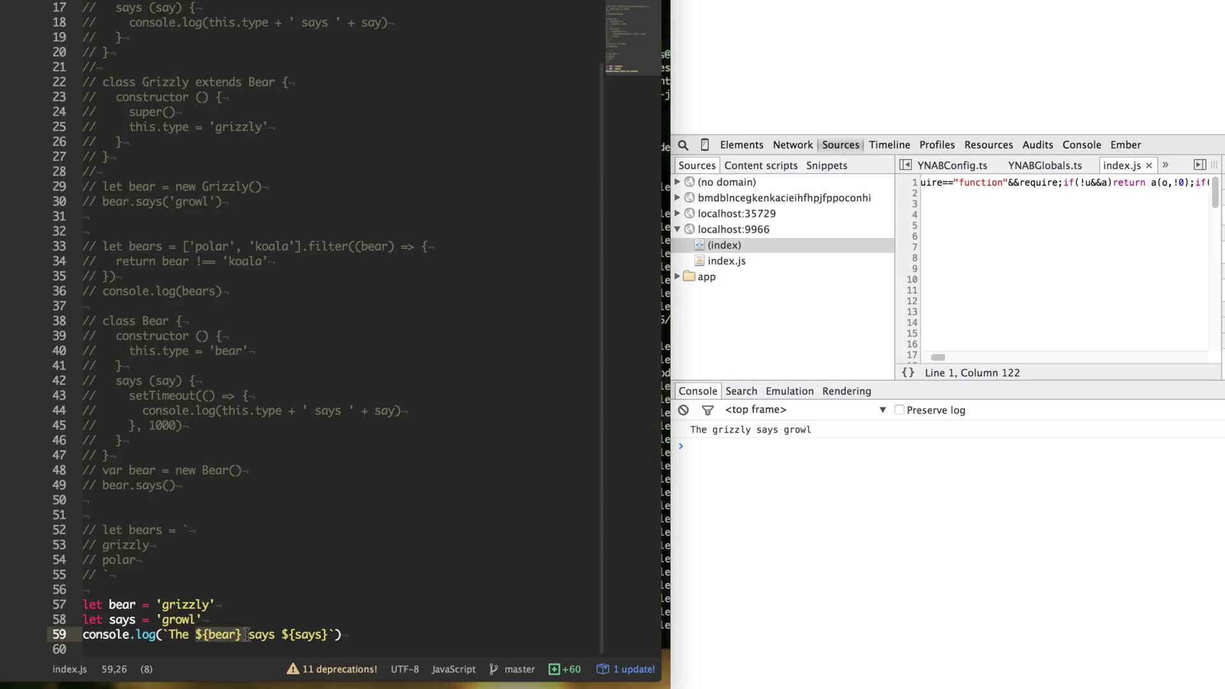
left_click(197, 634)
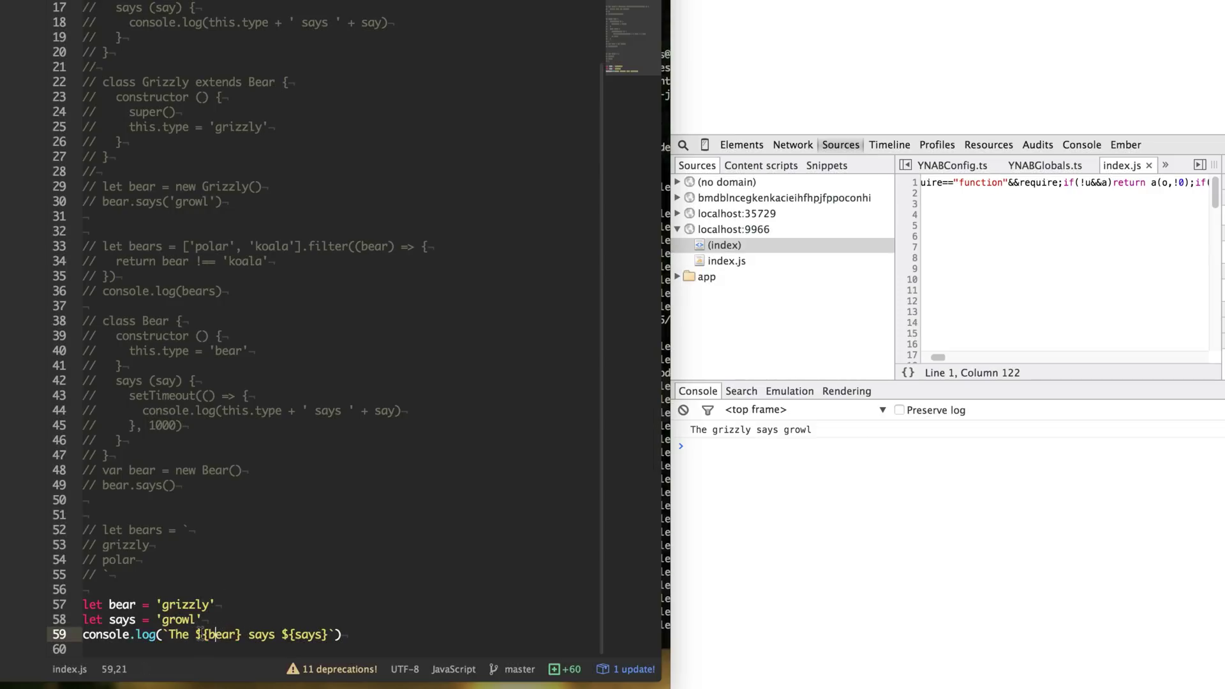
left_click_drag(165, 634, 347, 634)
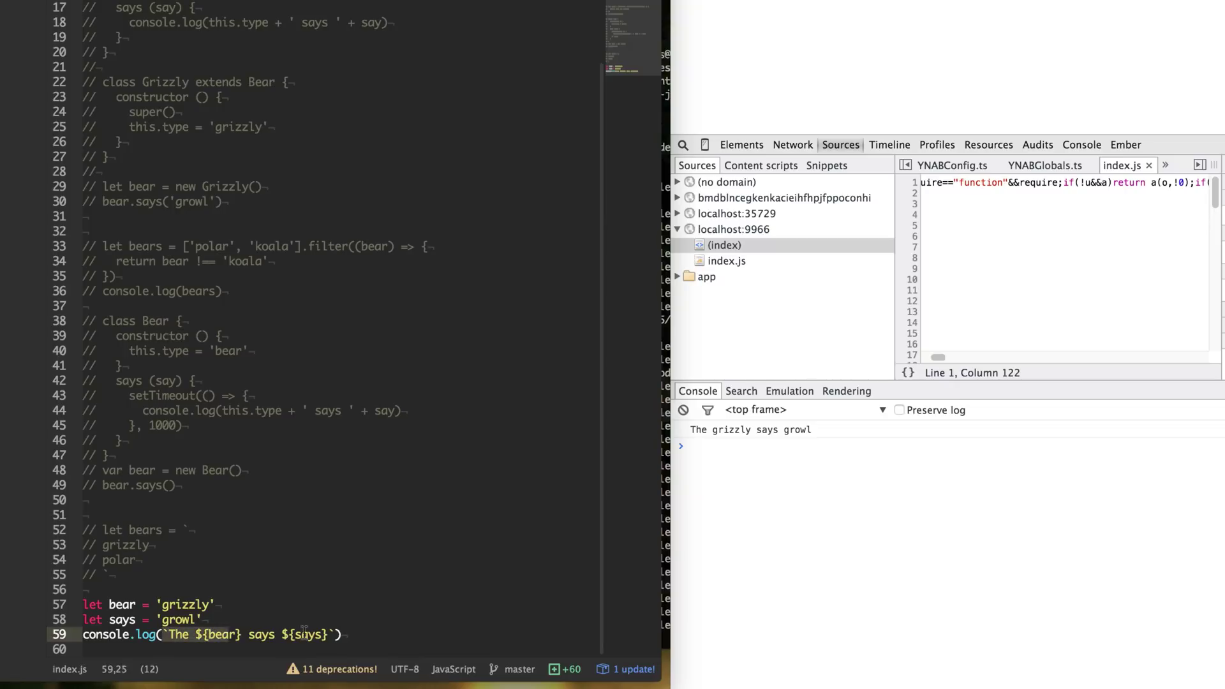
Step: Comment out the three template-string example lines
left_click(325, 507)
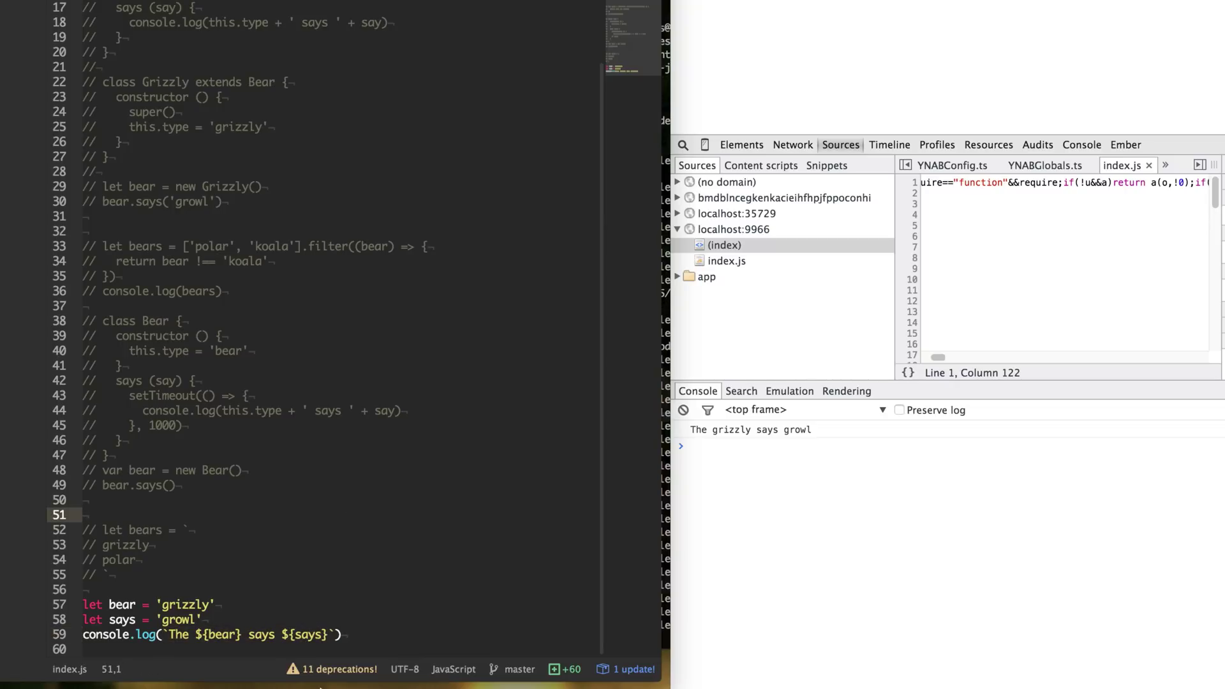
left_click(372, 637)
key("shift+Up")
key("shift+Up")
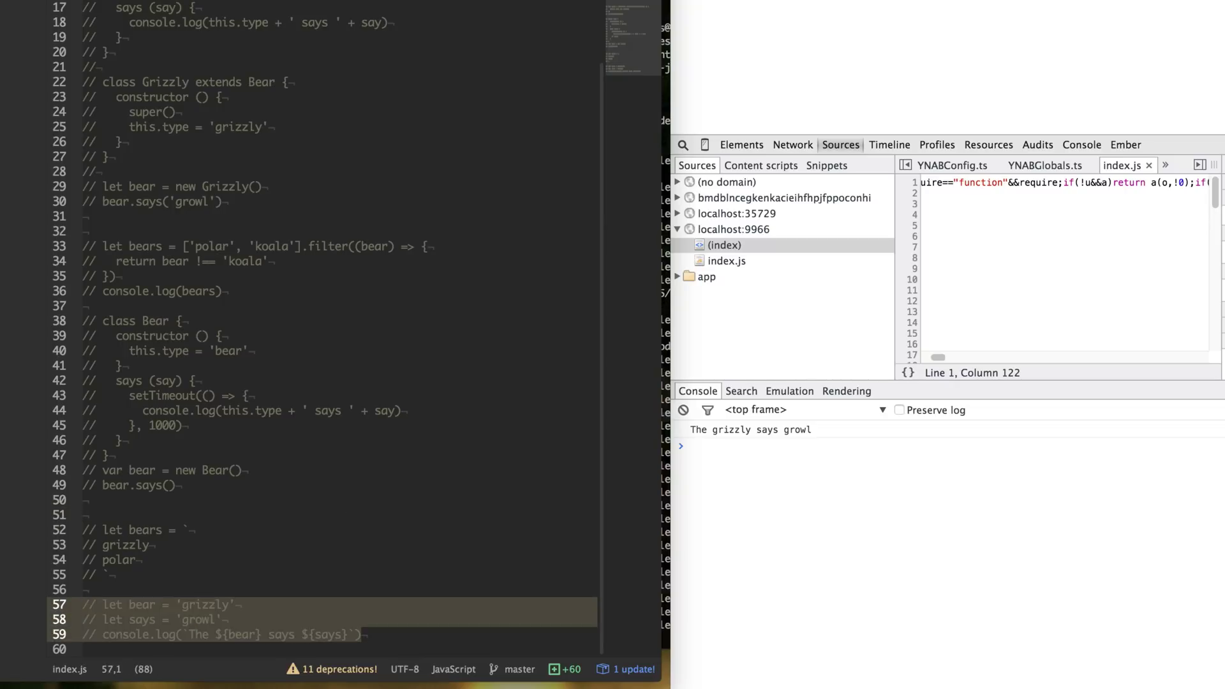
key("ctrl+slash")
Step: Declare the bear and says ('growl') variables below the commented example
key("Down")
key("Down")
key("Return")
key("Return")
key("Return")
key("Up")
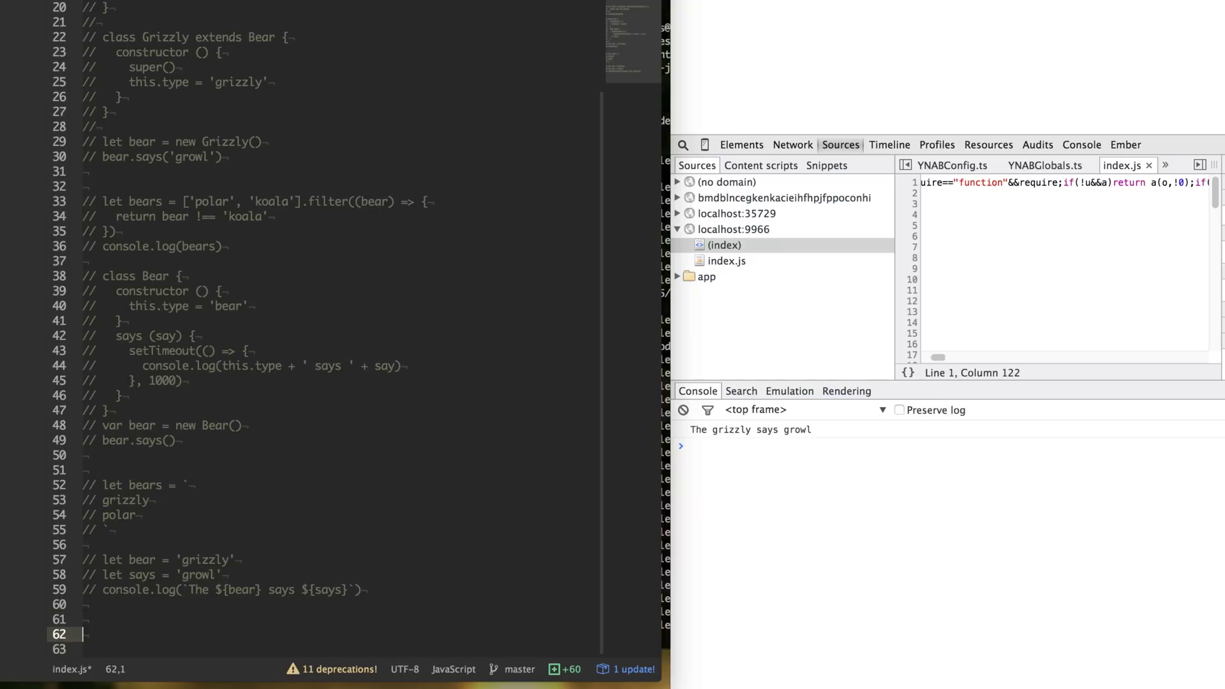
type("let bear = ")
type("'grizzly")
key("Return")
type("let says ")
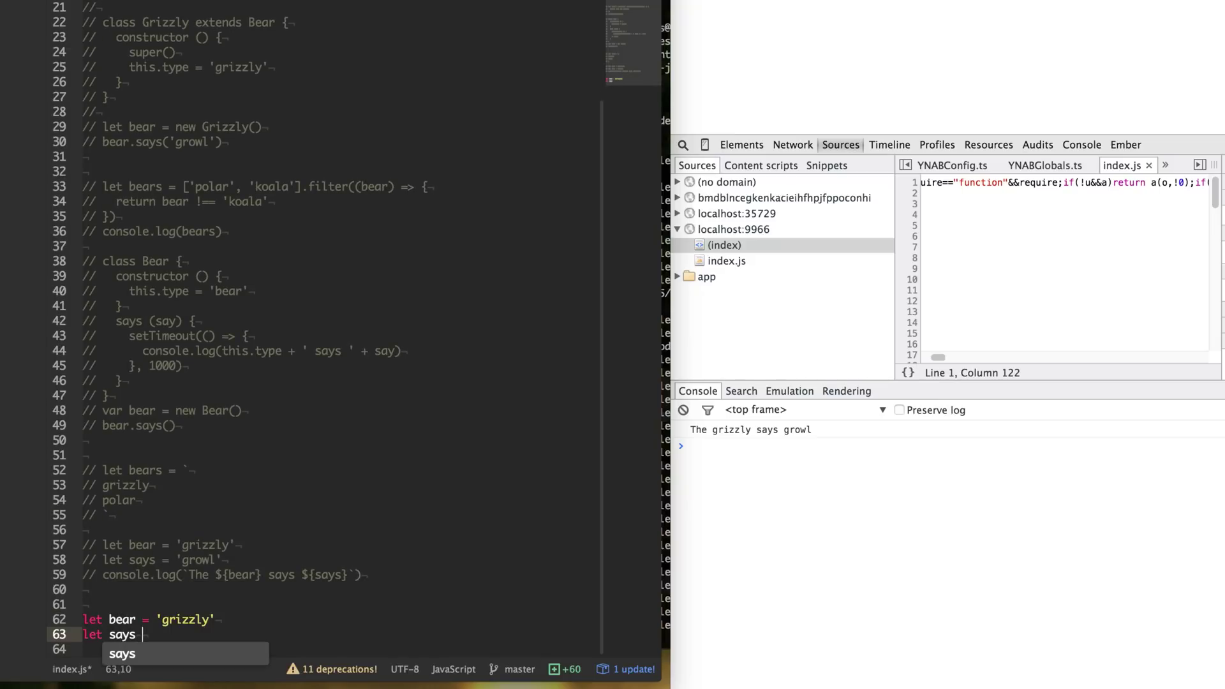
type("= 'growl")
key("Escape")
key("End")
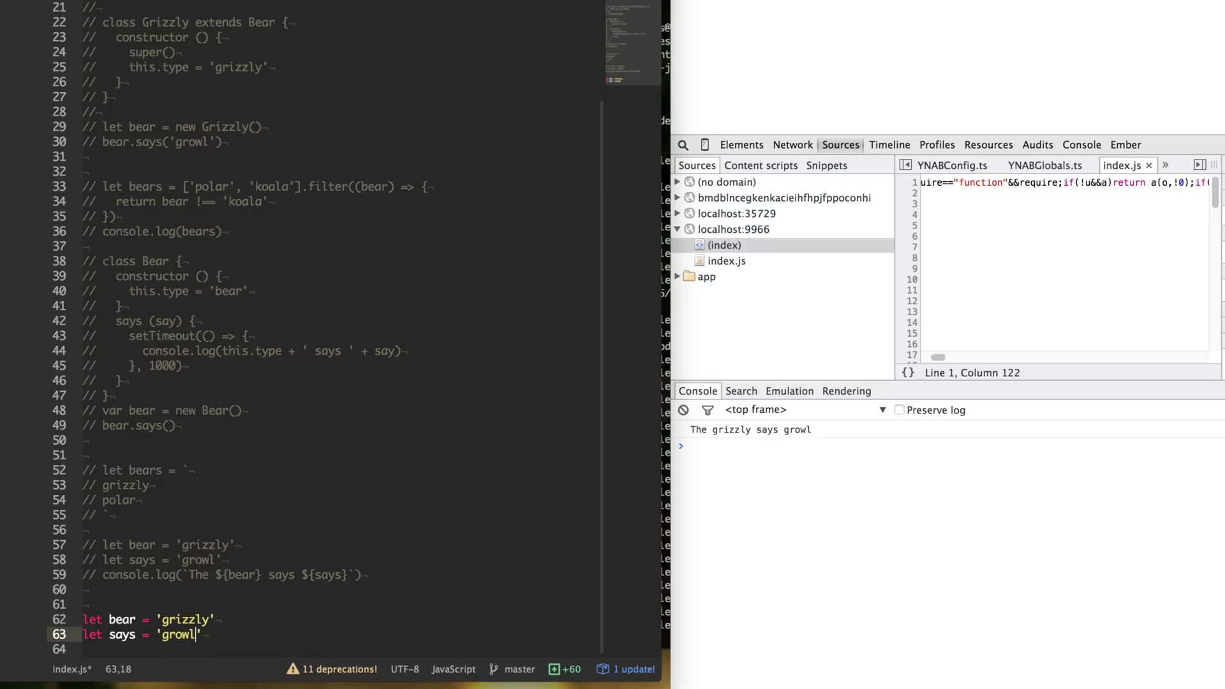
key("Return")
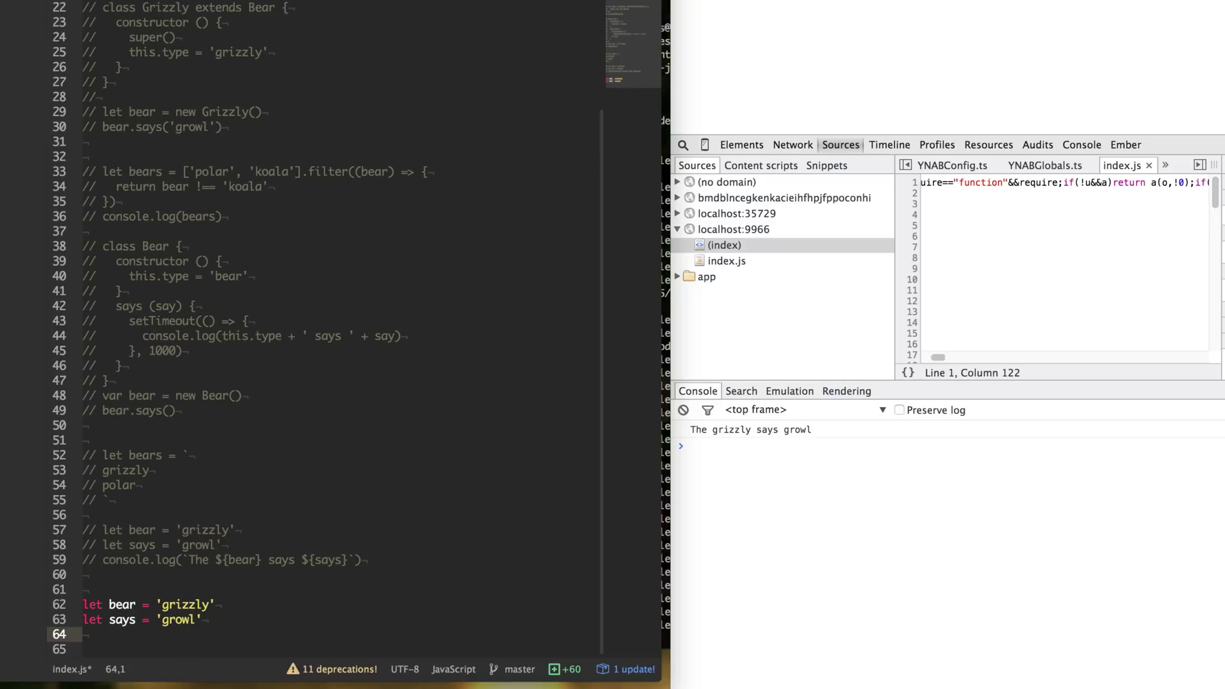
type("let")
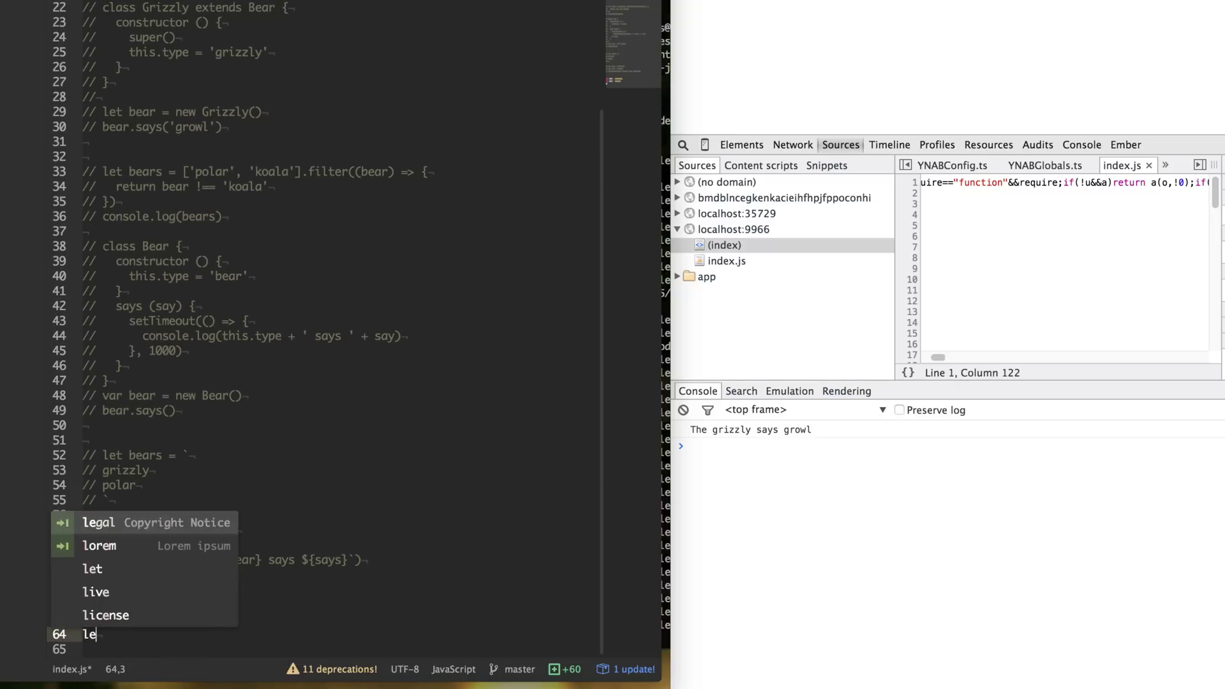
Step: Define let zoo = { bear, says } using shorthand properties
key("Escape")
type(" zoo")
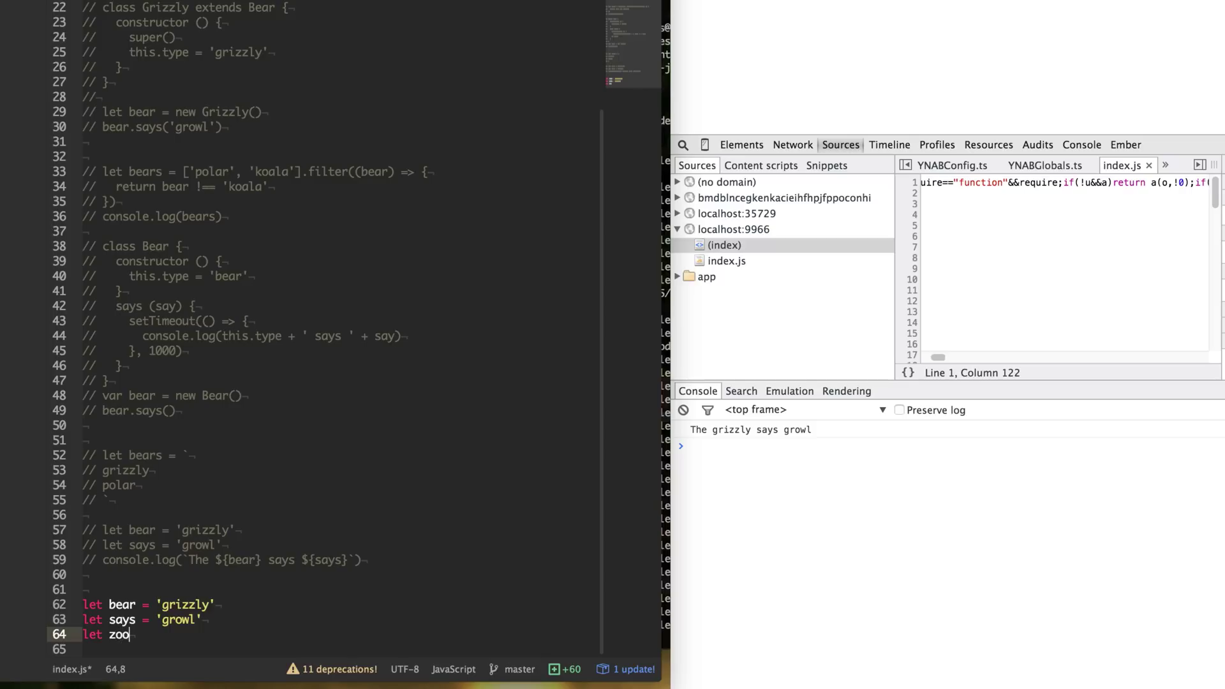
type(" = { bear: ")
type("bear, s")
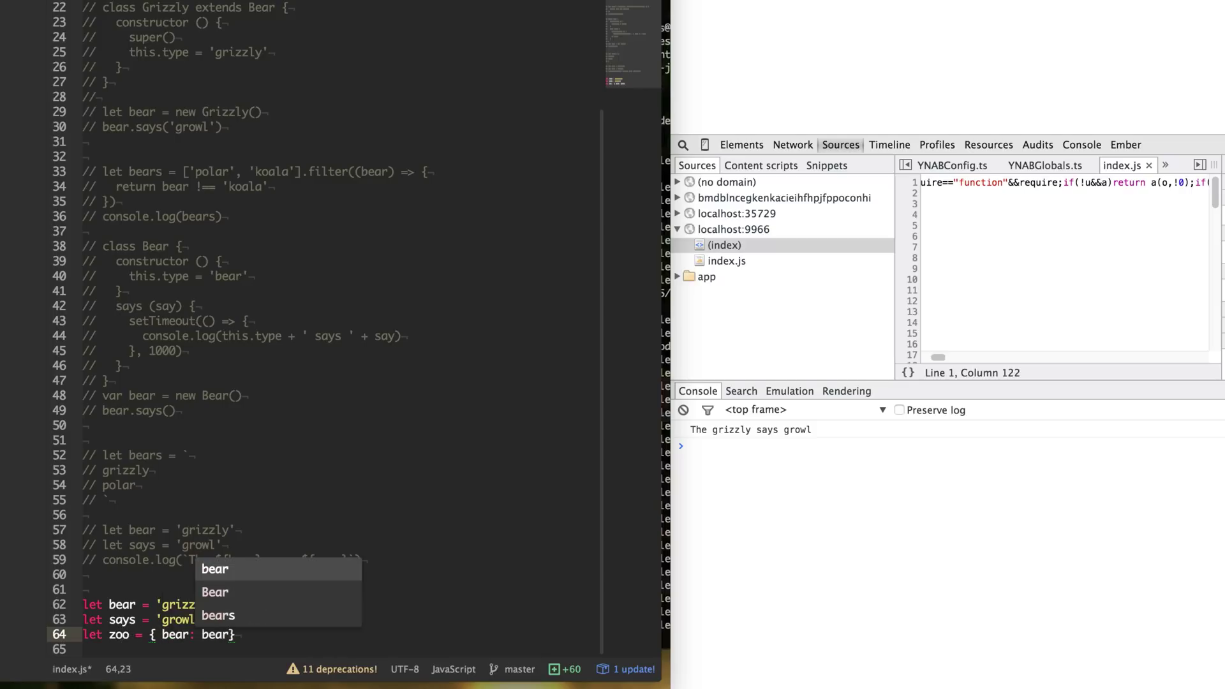
type("ays: says")
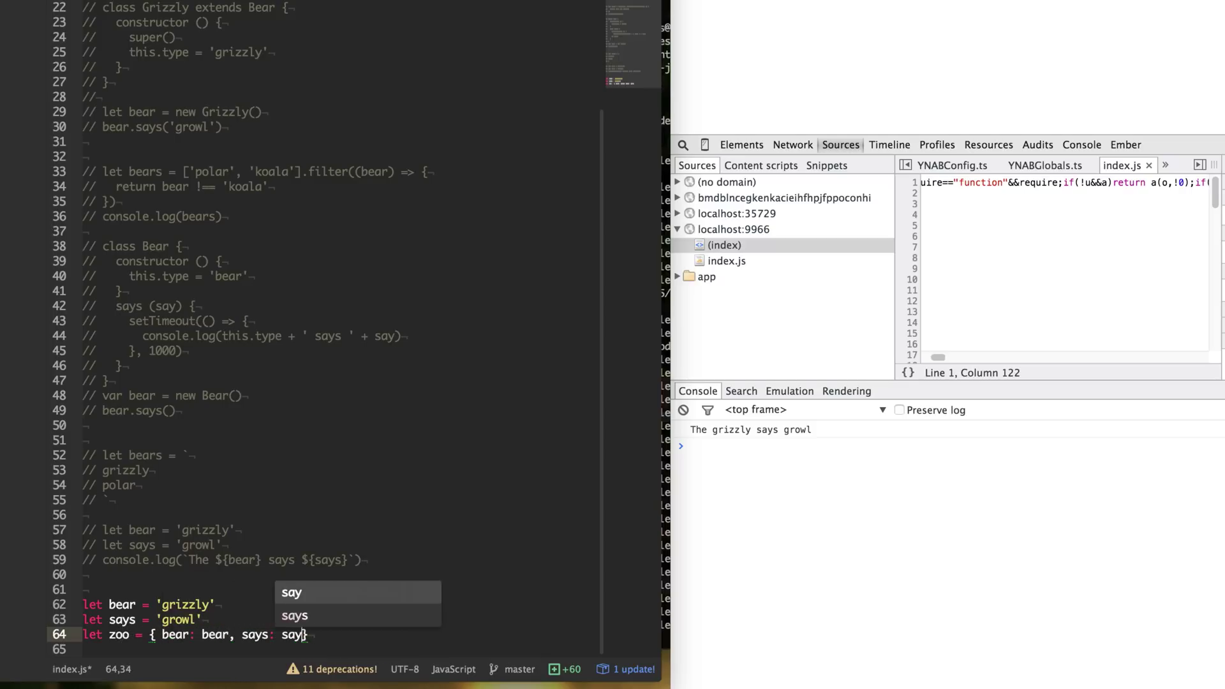
key("shift+Home")
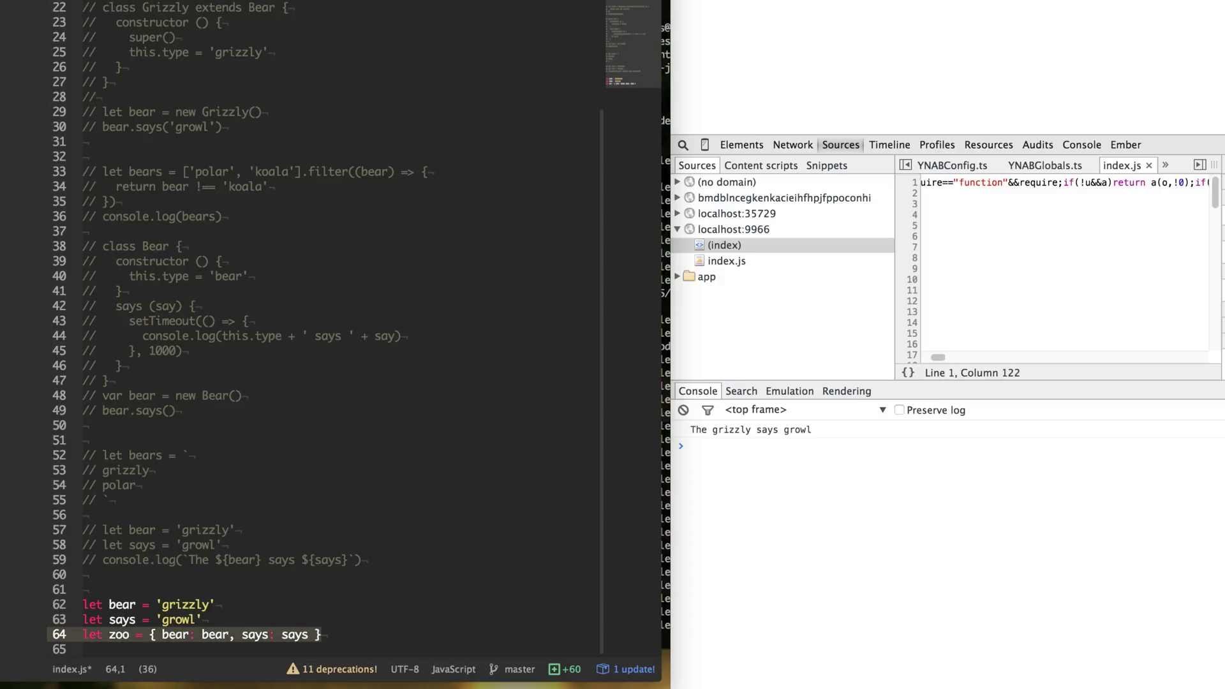
left_click(383, 574)
left_click(325, 634)
key("alt+shift+Left")
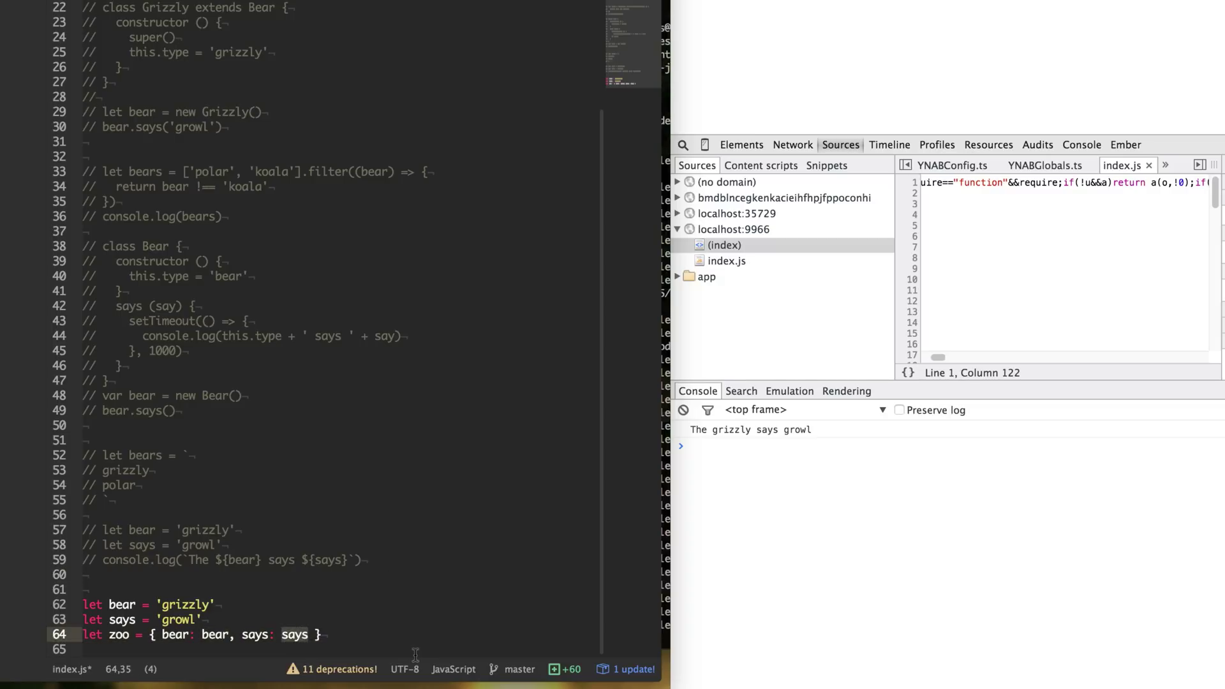
key("BackSpace")
key("BackSpace")
key("BackSpace")
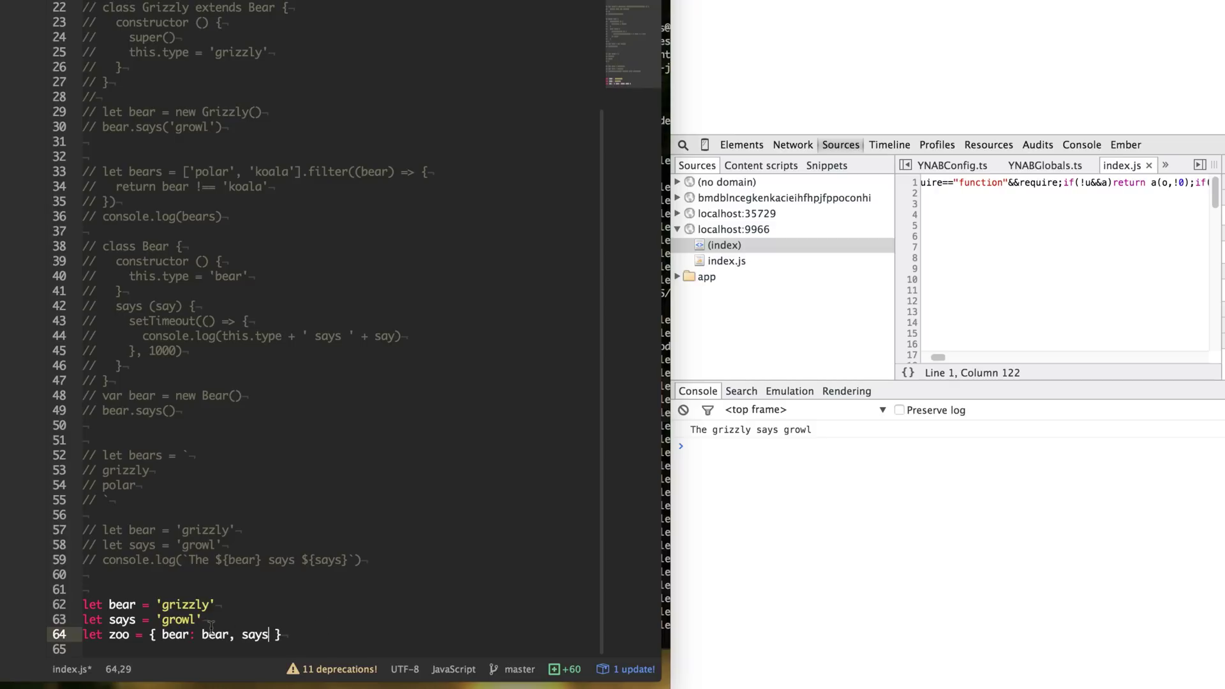
double_click(212, 634)
key("BackSpace")
key("BackSpace")
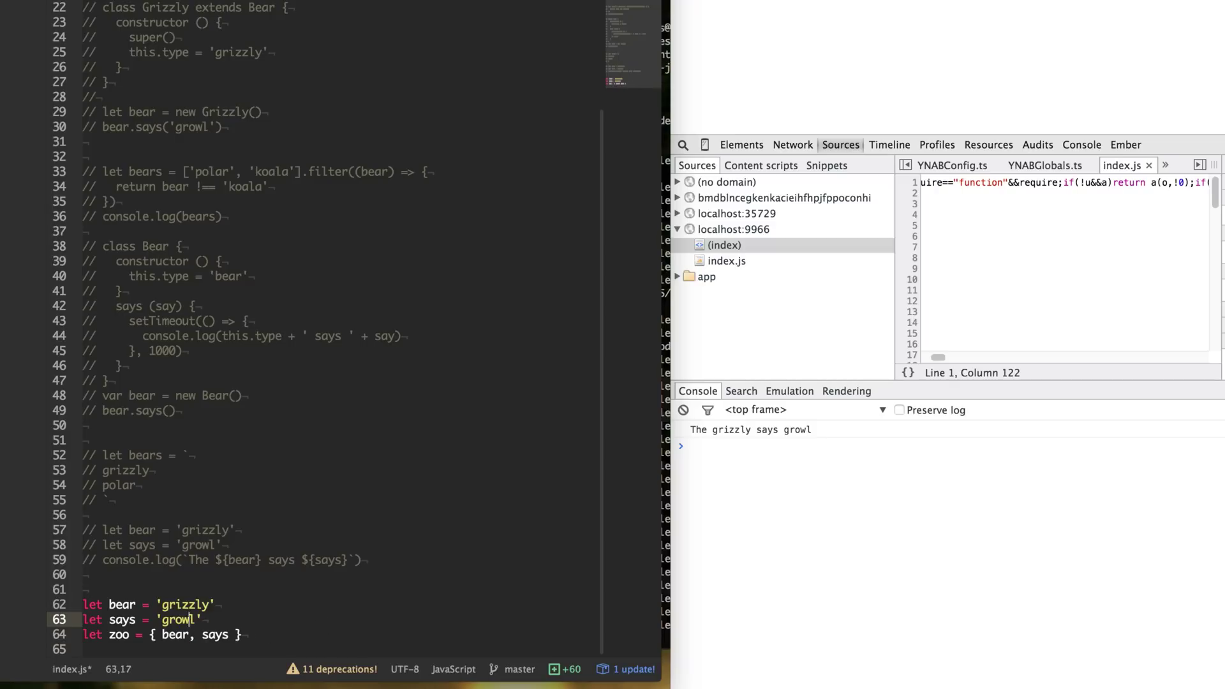
key("Up")
key("shift+Up")
key("Down")
key("Down")
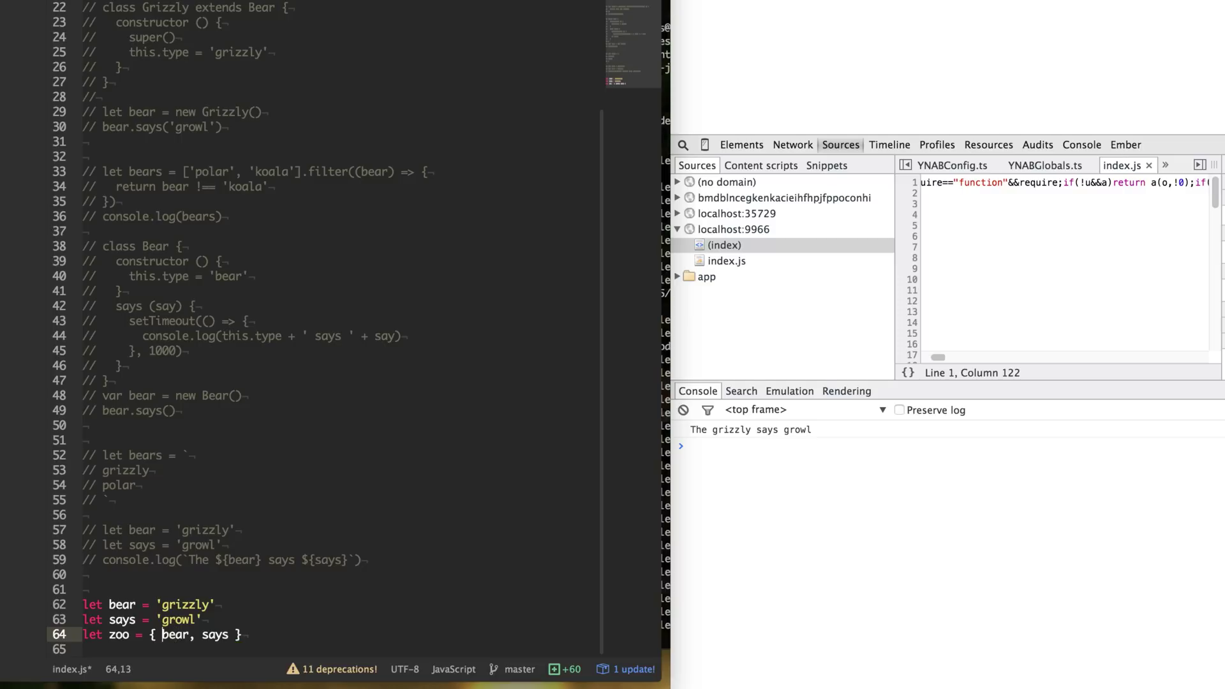
Step: Add console.log(zoo), save, then comment out that log line
key("End")
key("Return")
type("consol")
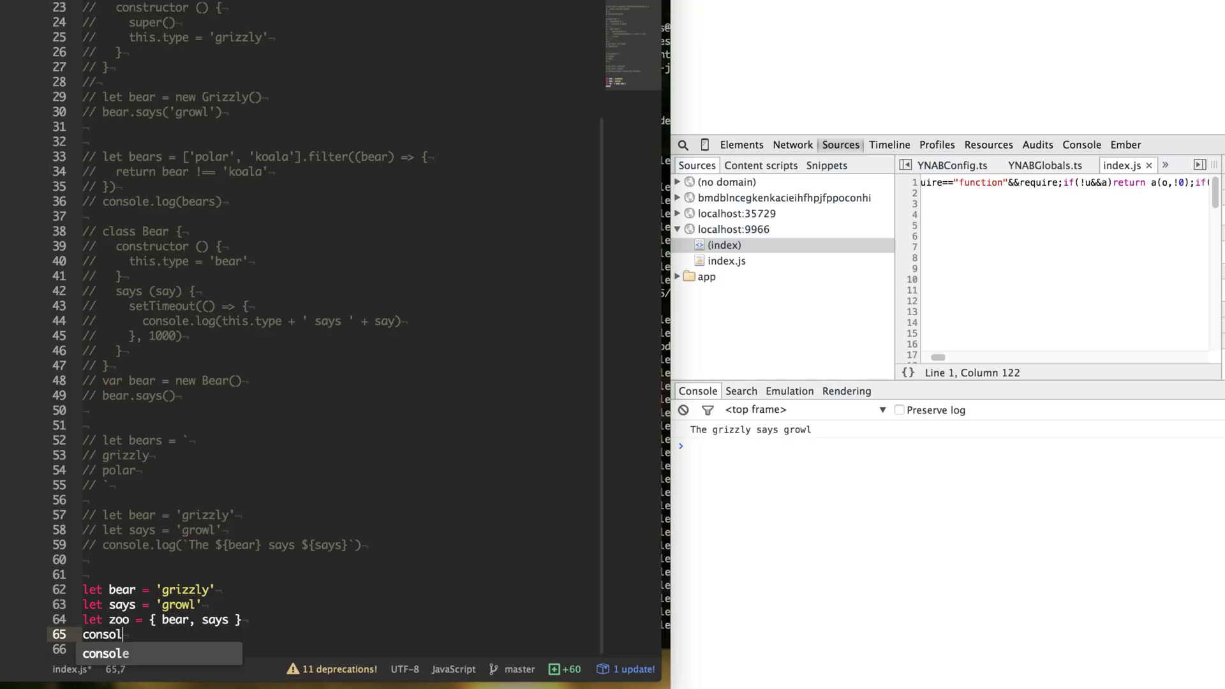
type("e.log()")
key("Left")
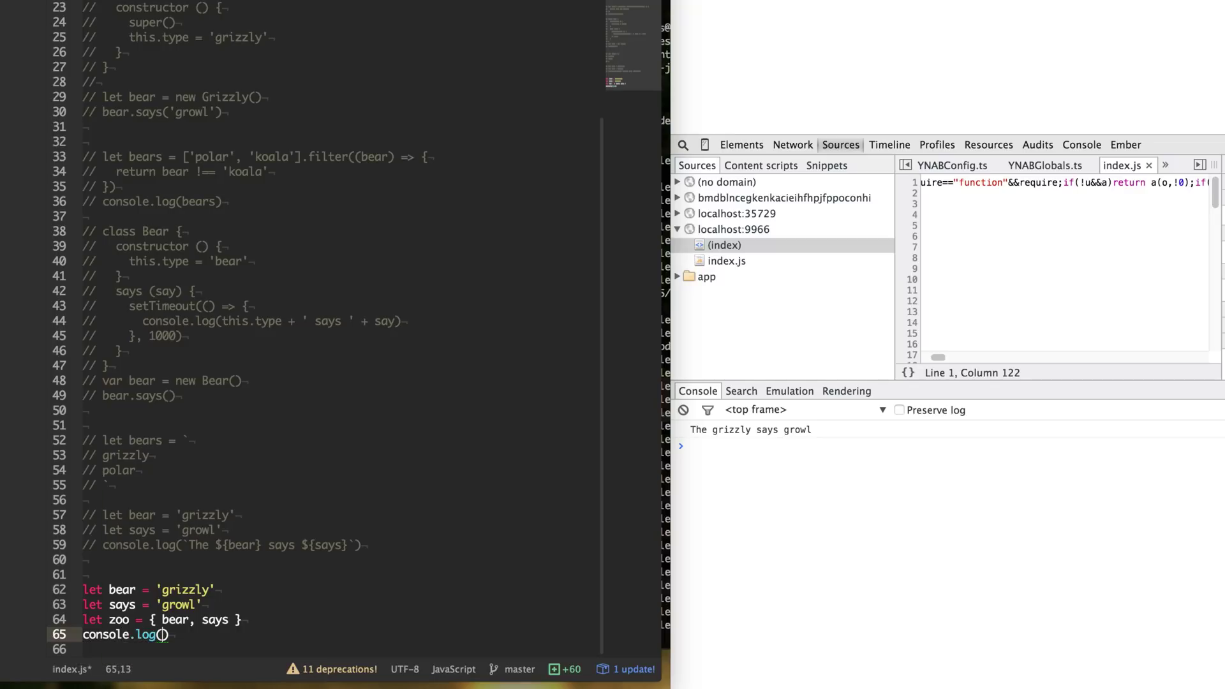
type("zoo")
key("ctrl+s")
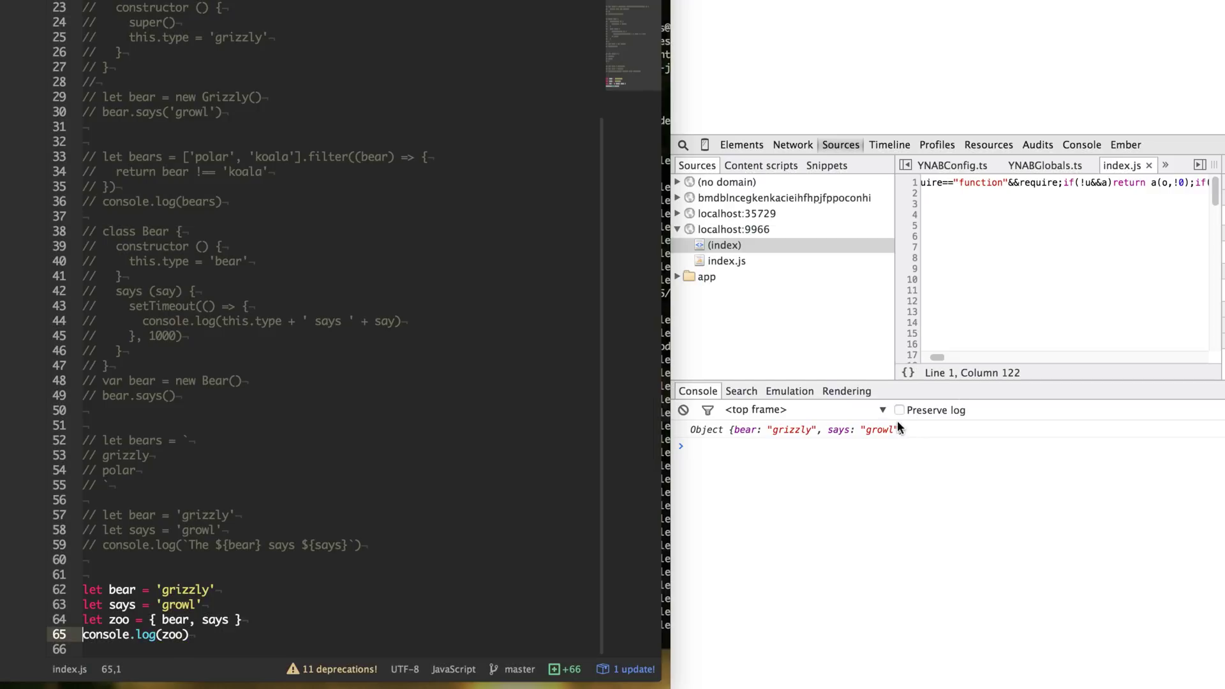
key("ctrl+slash")
key("End")
Step: Create a grizzly object with type 'grizzly' and a many property
key("Return")
key("Return")
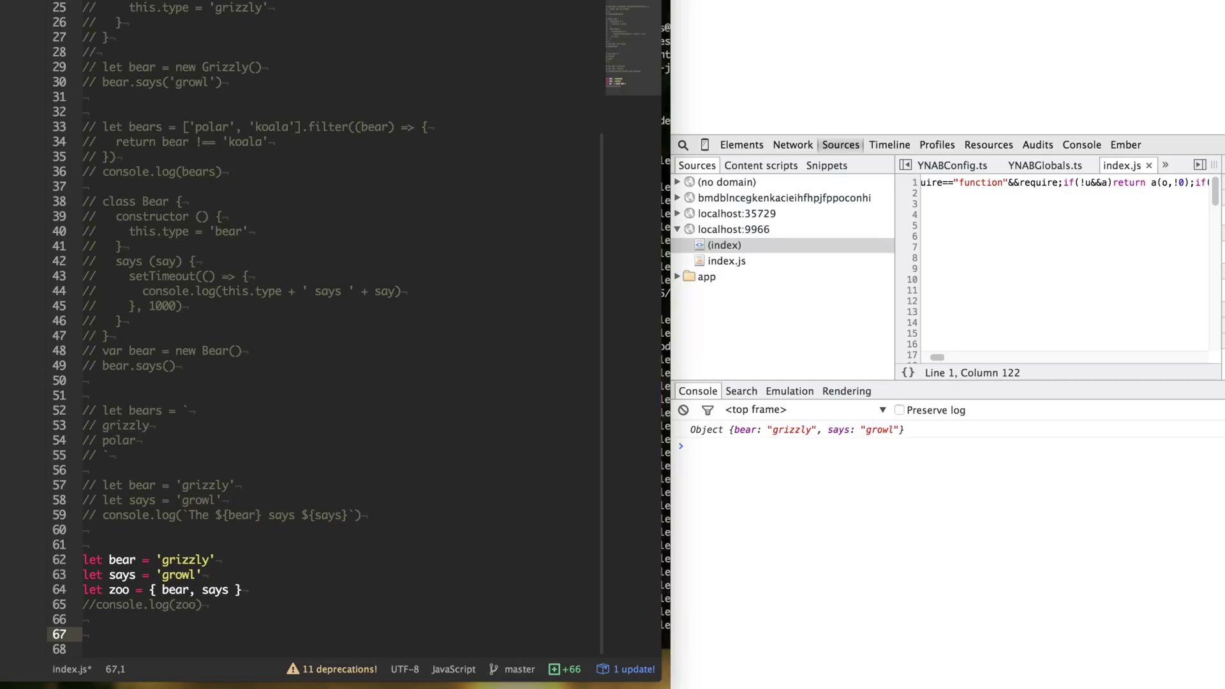
type("let gri")
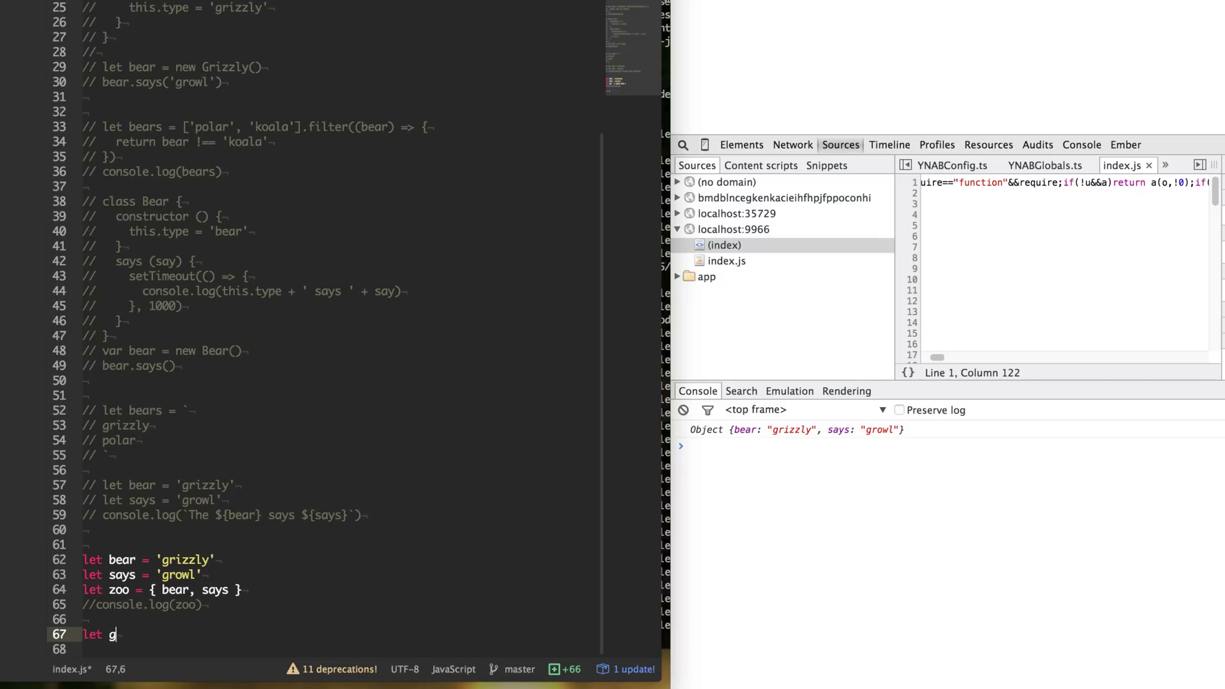
key("Tab")
type("= ")
type("{ t")
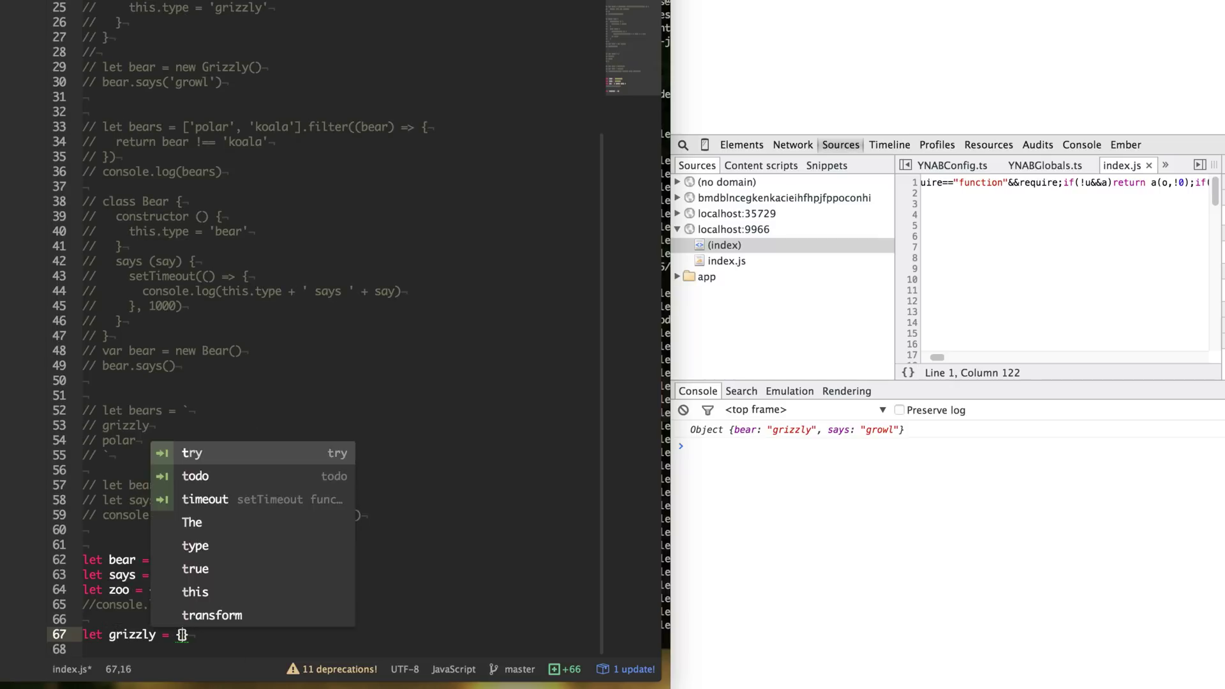
type("ype: '")
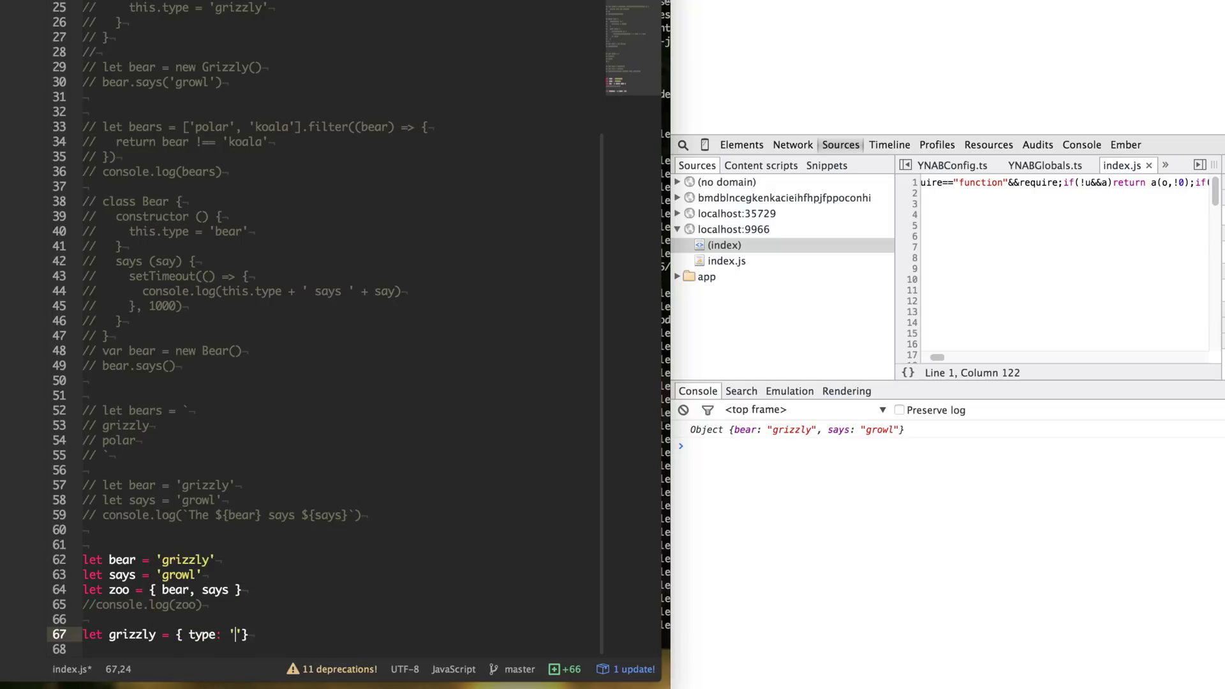
type("g")
key("Down")
key("Tab")
key("Right")
type(", ")
type("many")
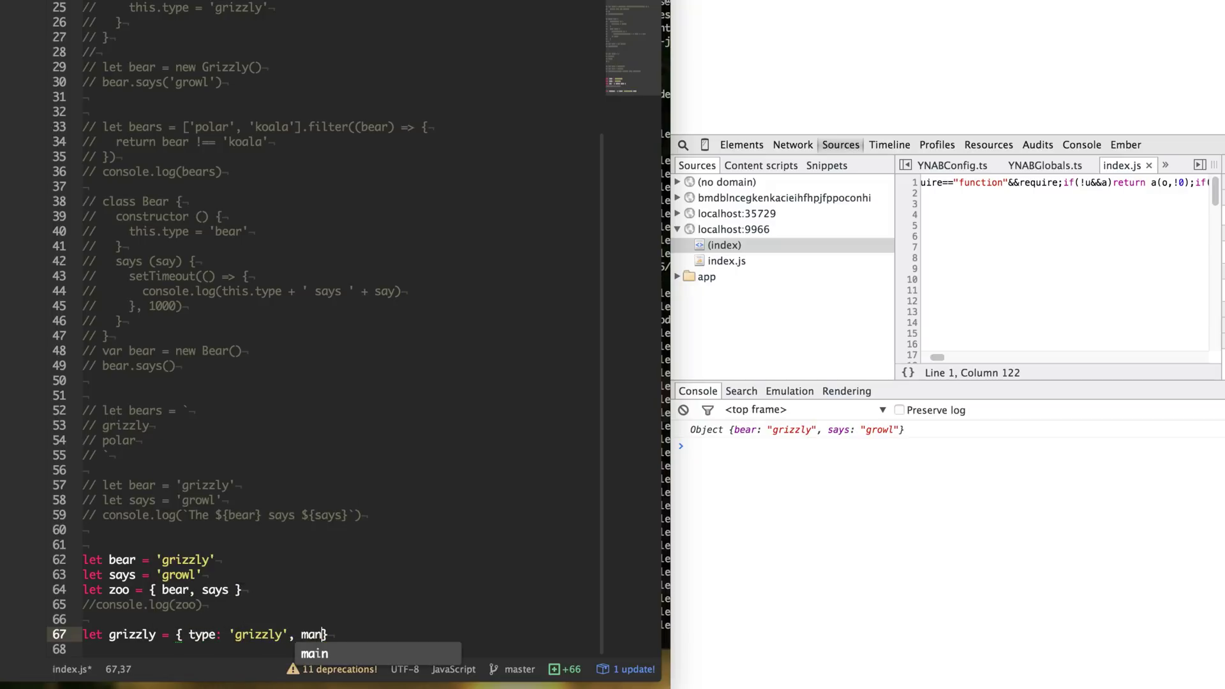
type(": 2")
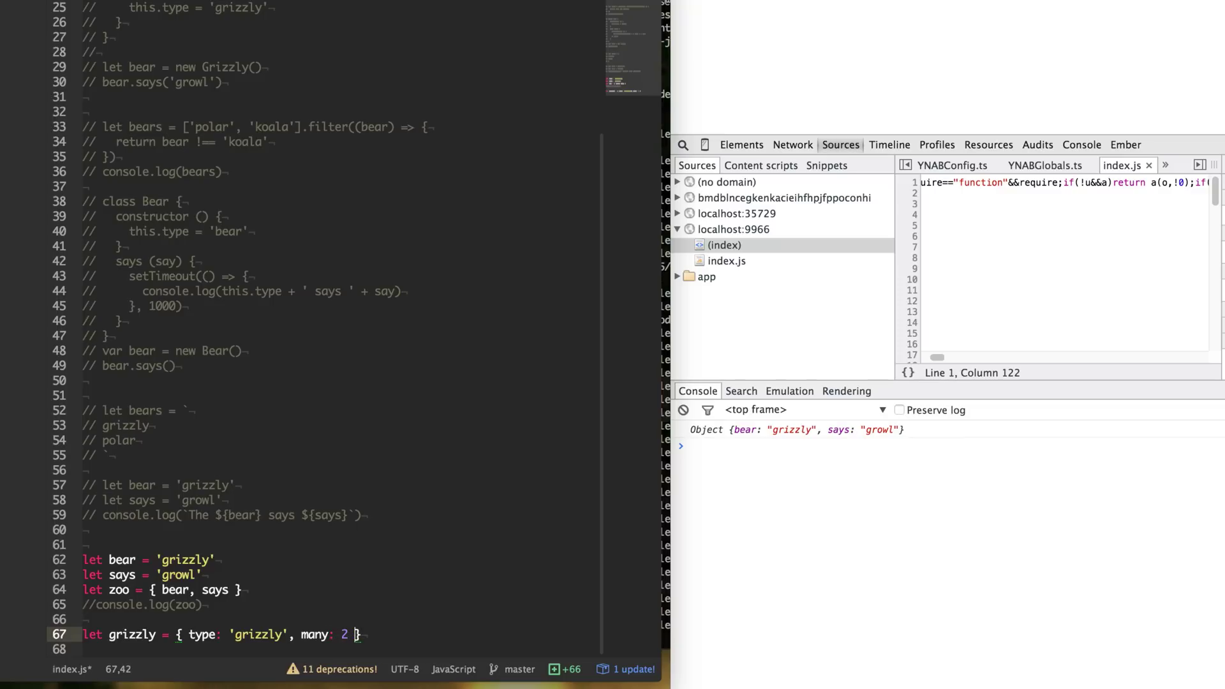
key("Return")
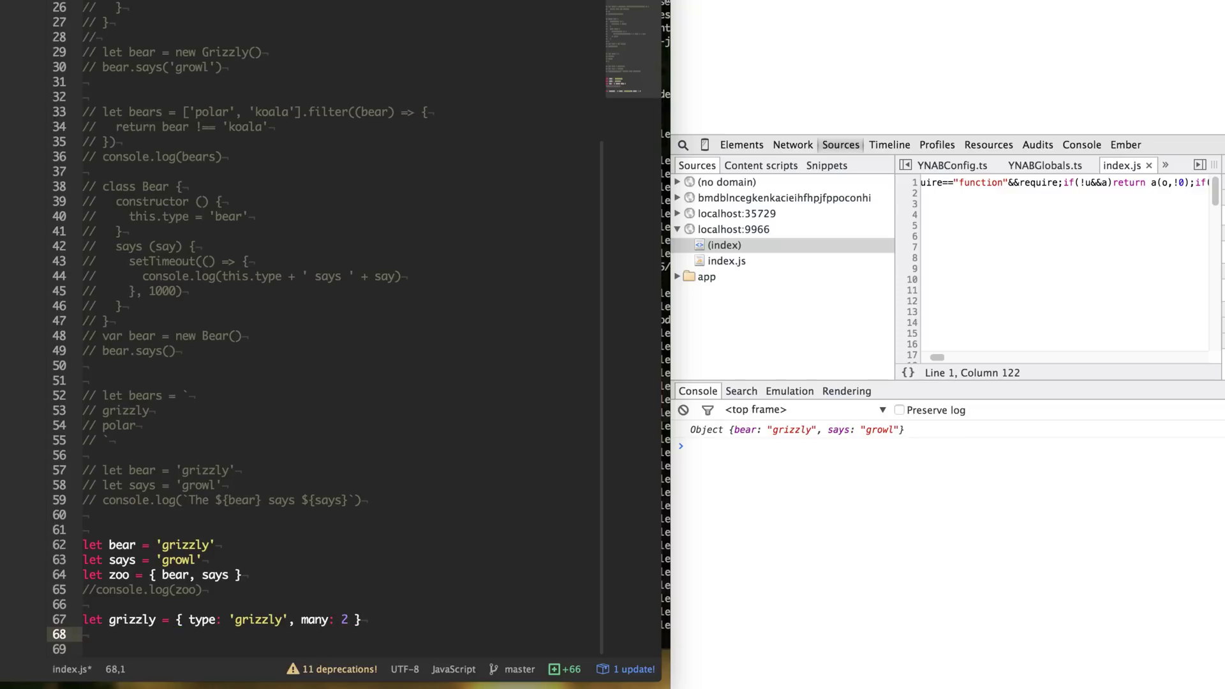
Step: Write let { type, many } = grizzly to destructure the object
key("Up")
key("Down")
type("et")
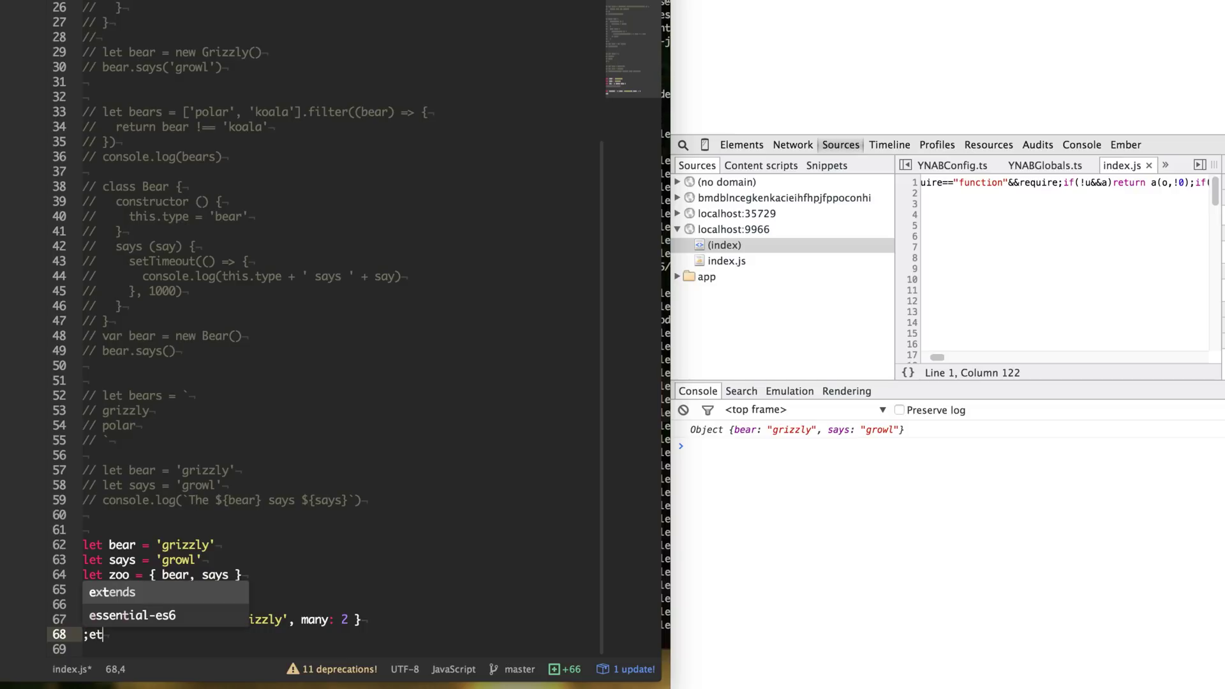
key("BackSpace")
key("BackSpace")
key("BackSpace")
type("let ")
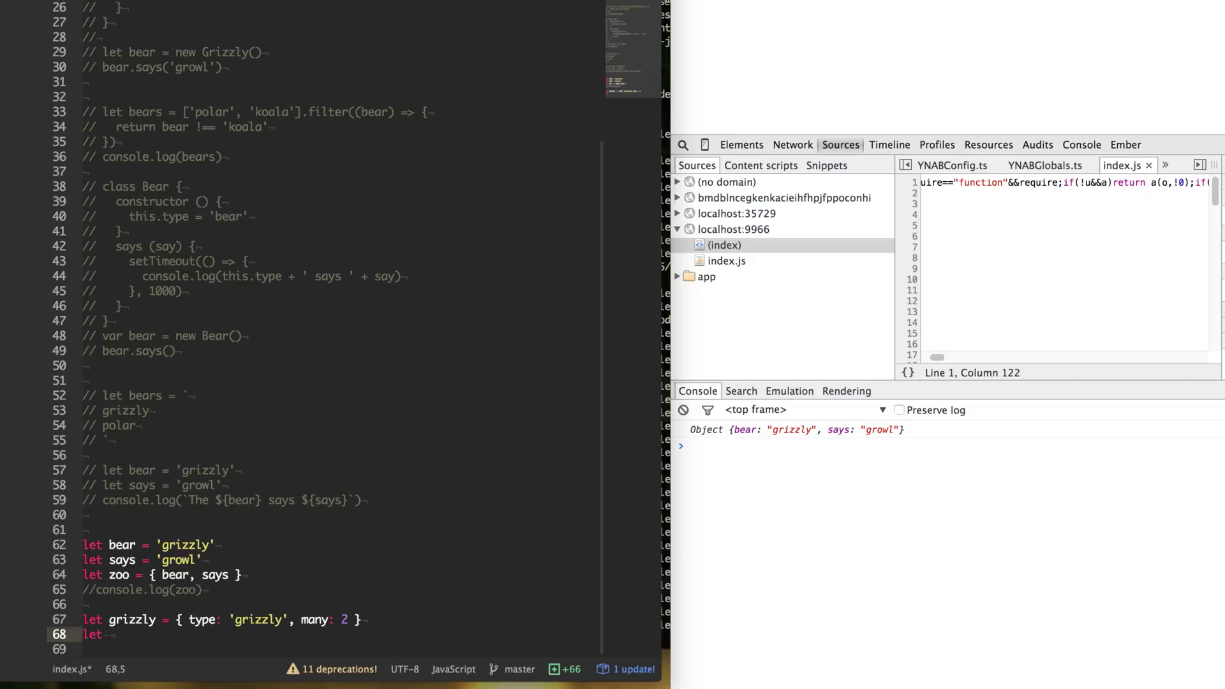
type("{ type, ")
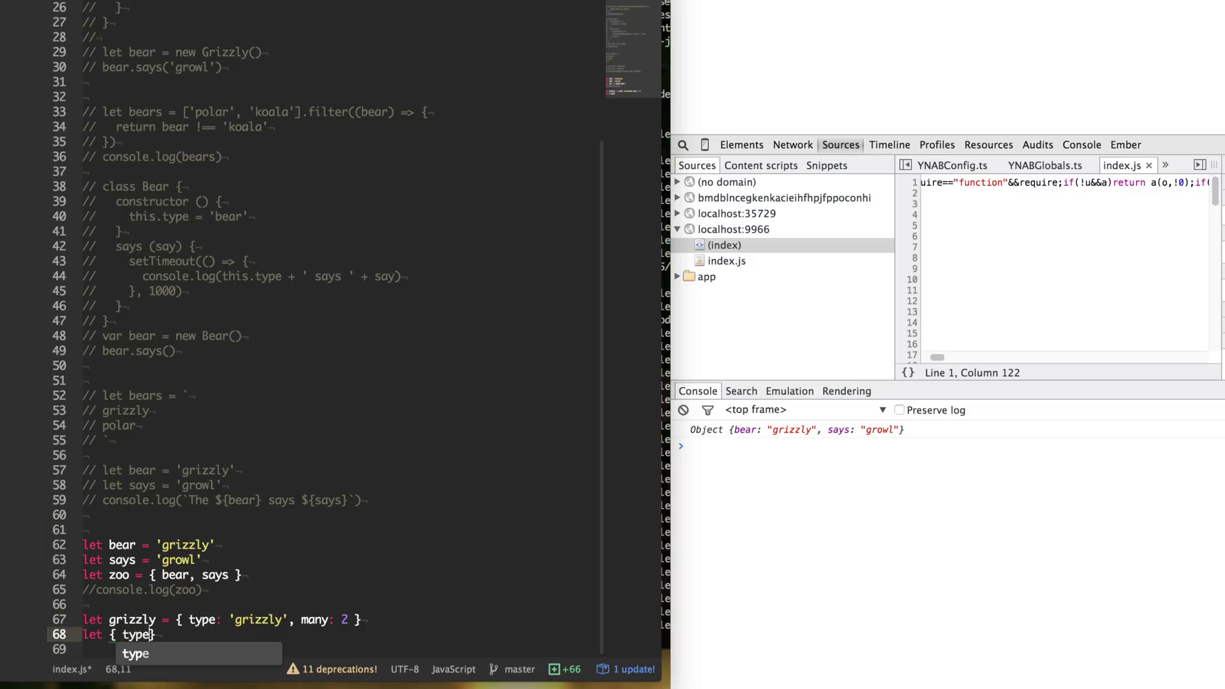
type("many")
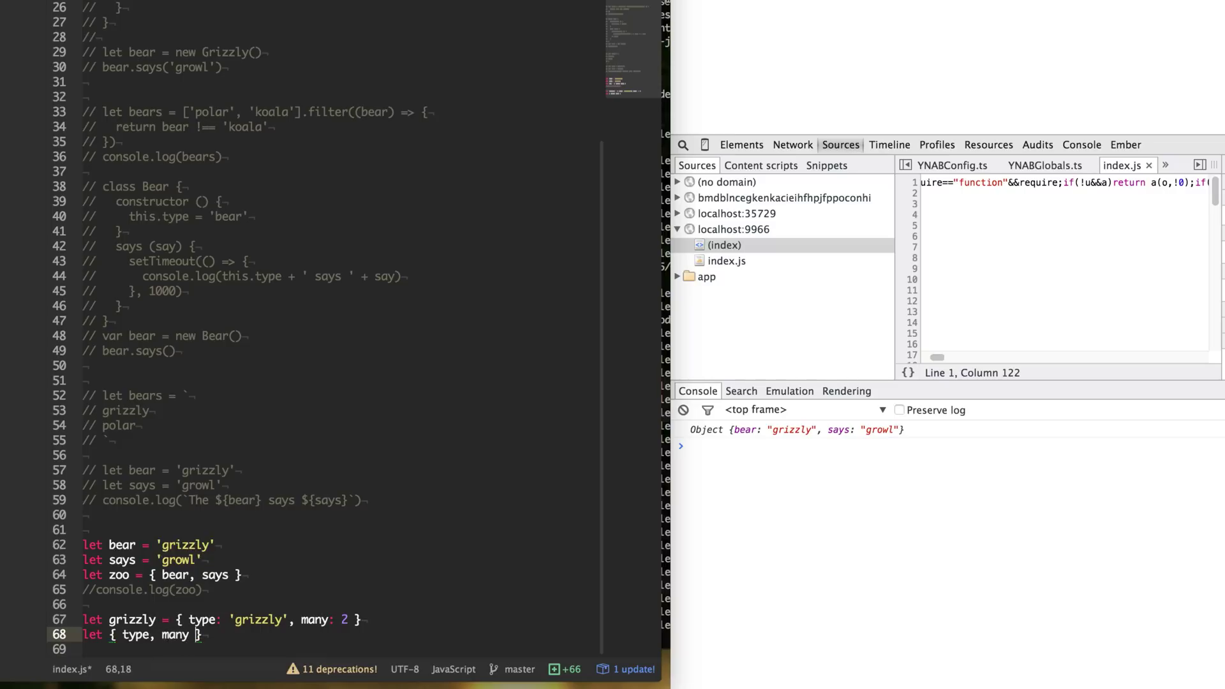
key("Up")
key("End")
key("shift+Home")
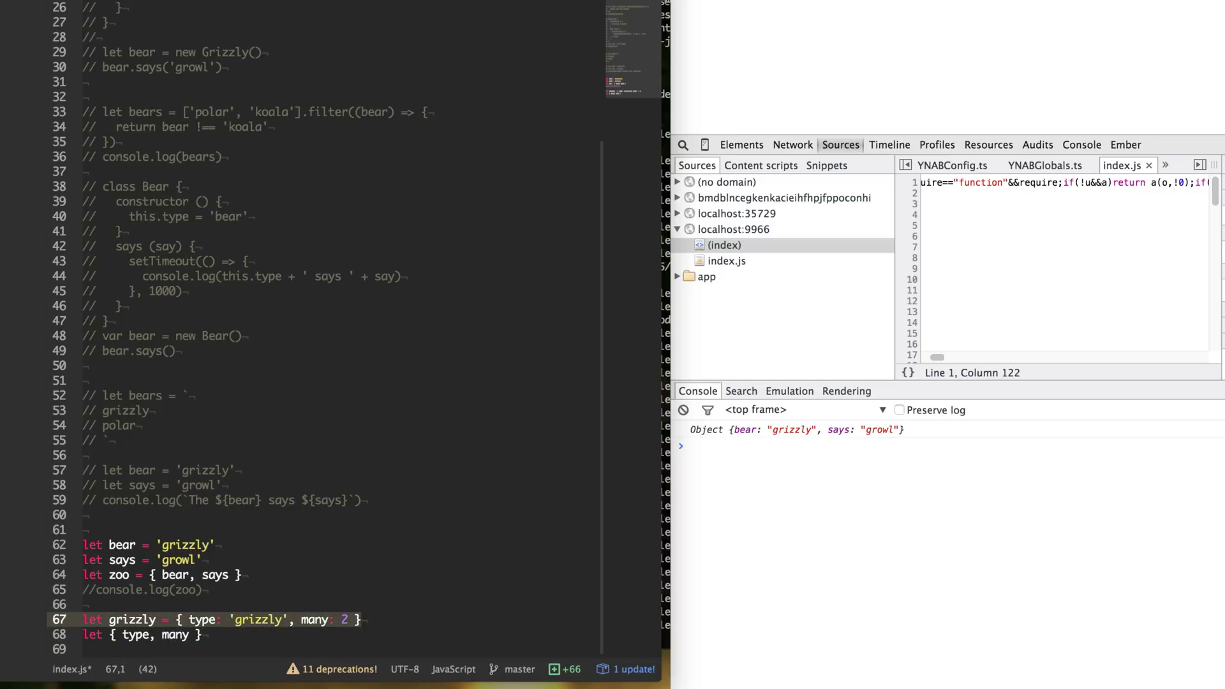
key("Down")
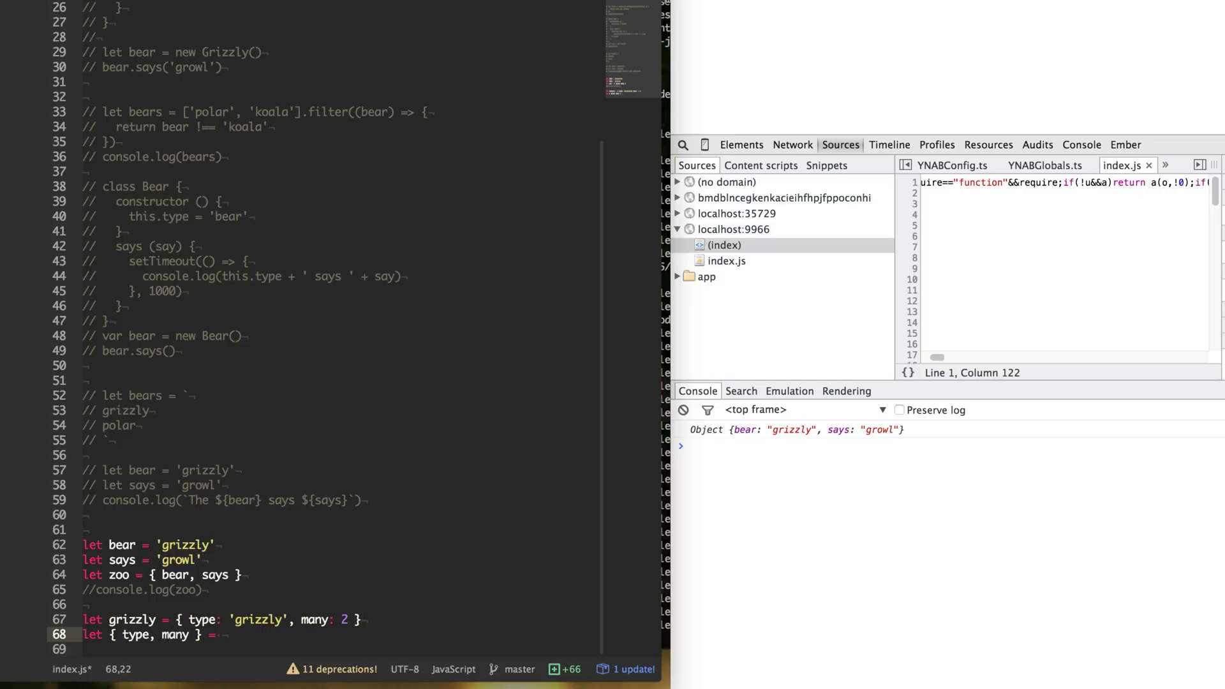
type("gri")
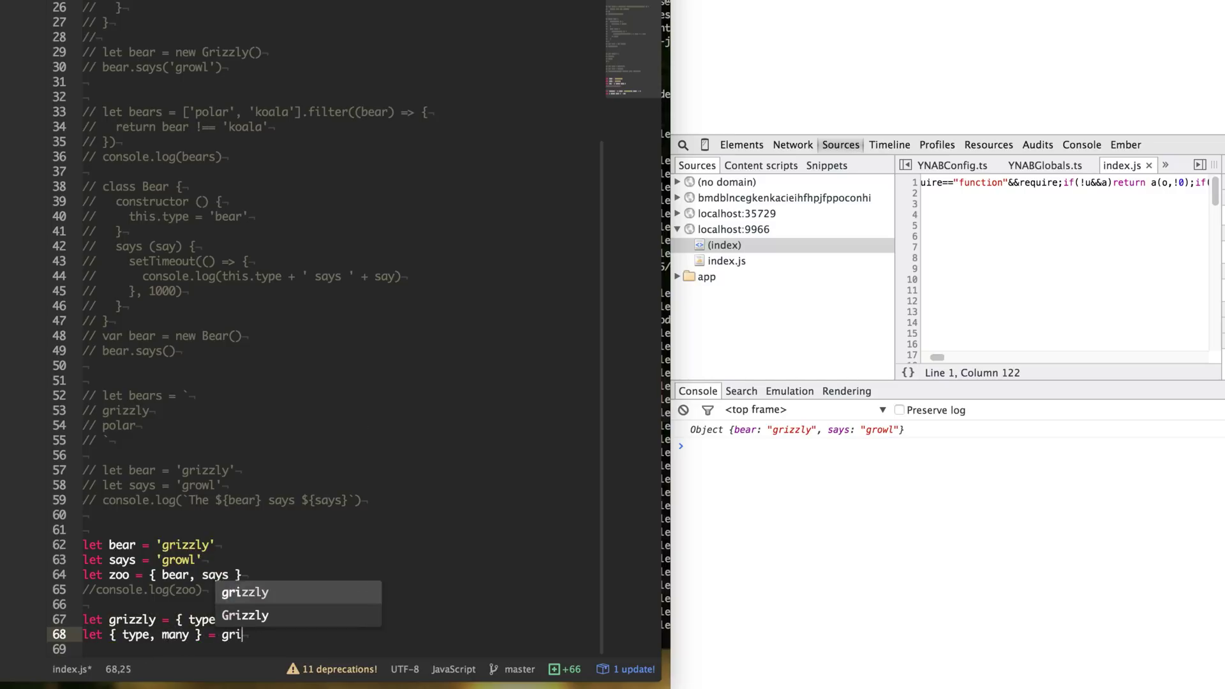
key("Tab")
key("shift+Home")
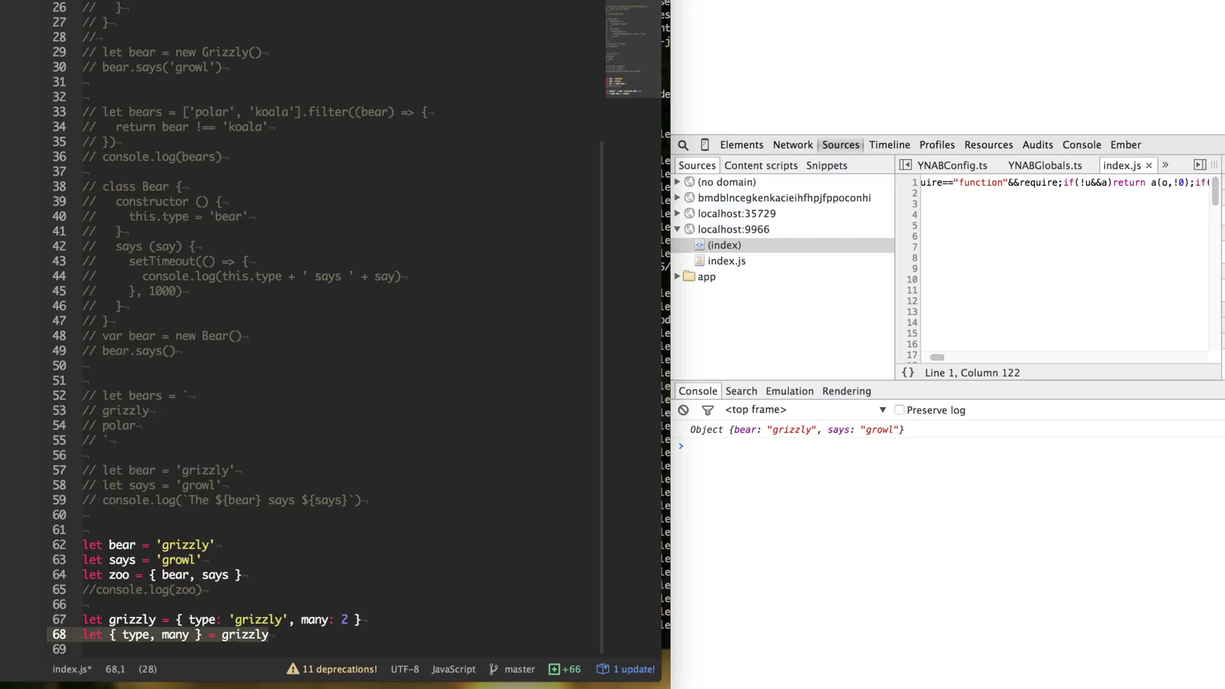
key("Left")
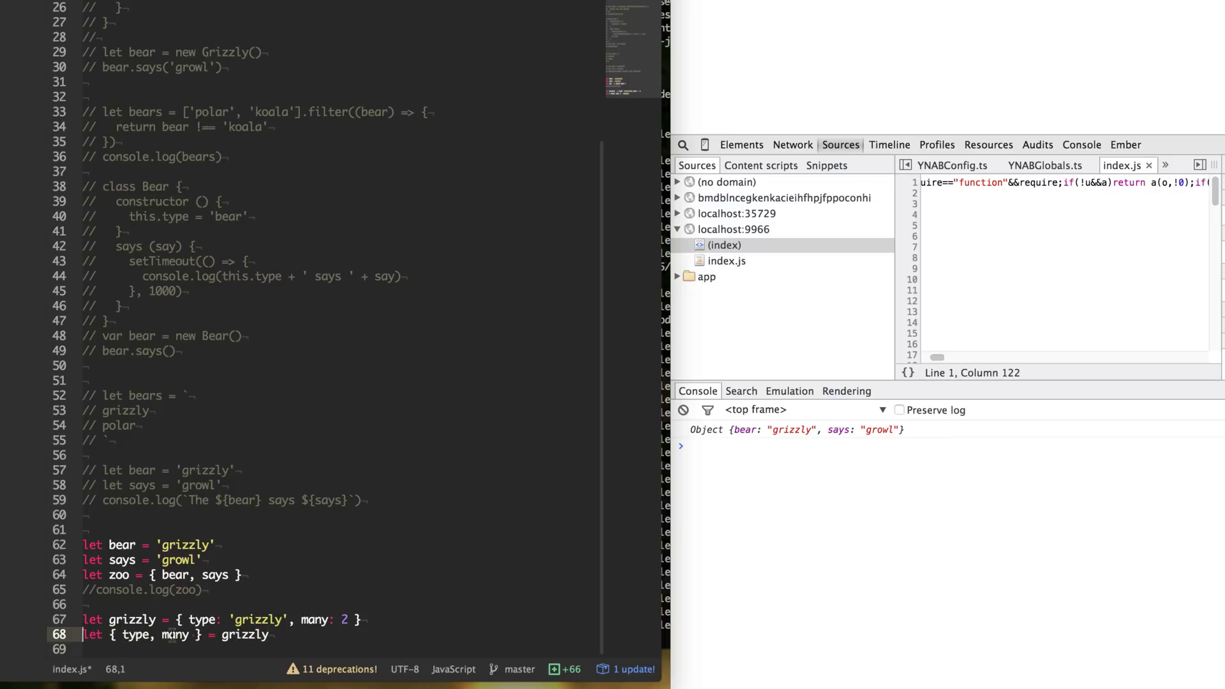
double_click(134, 634)
left_click_drag(176, 619, 368, 620)
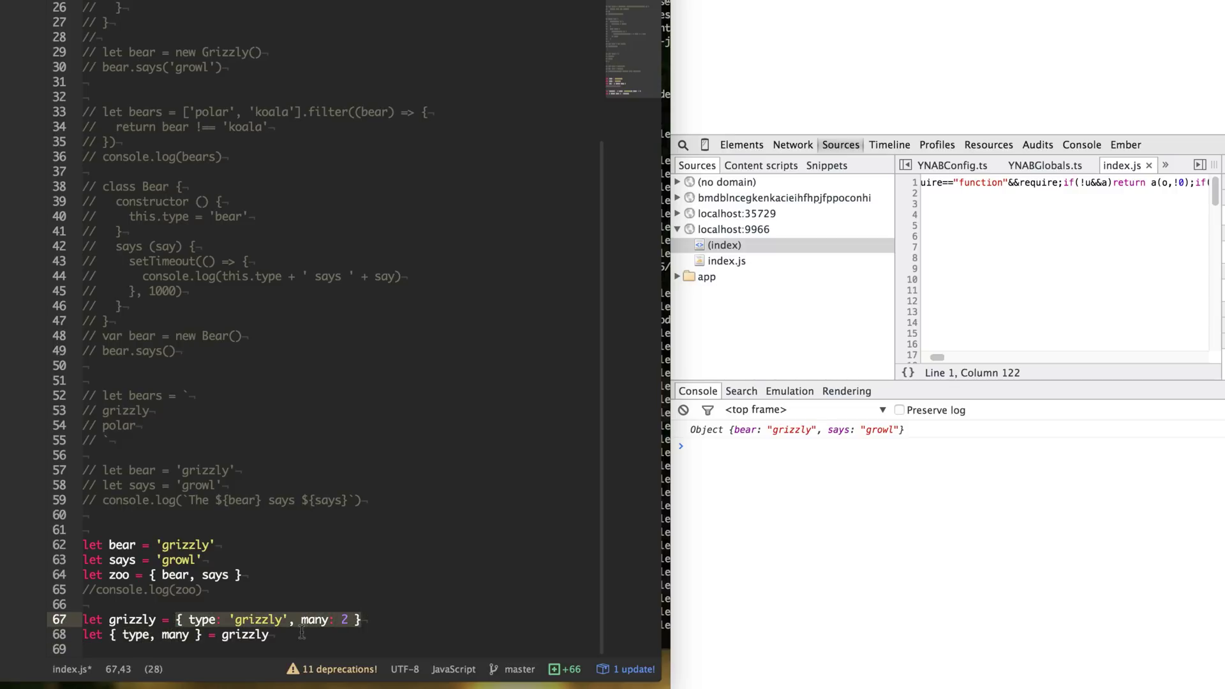
left_click(277, 635)
Step: Add console.log(many, type) and save, printing 2 "grizzly"
key("End")
key("Return")
type("console.l")
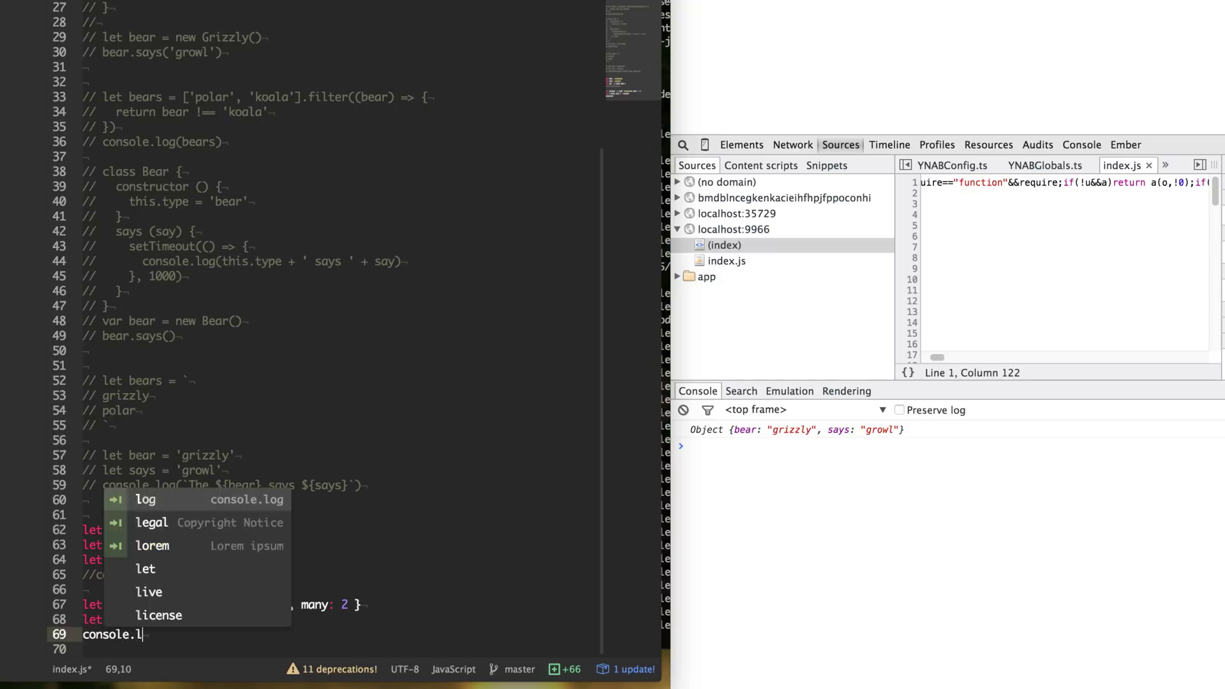
key("Tab")
type("many, type")
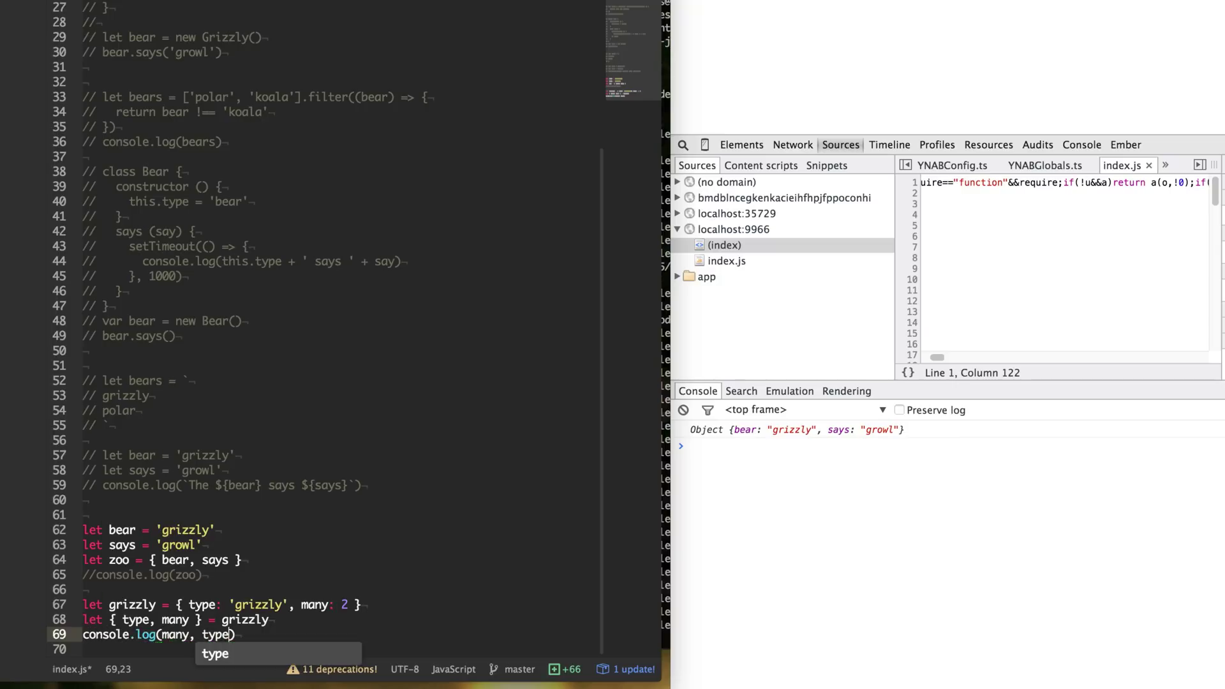
key("ctrl+s")
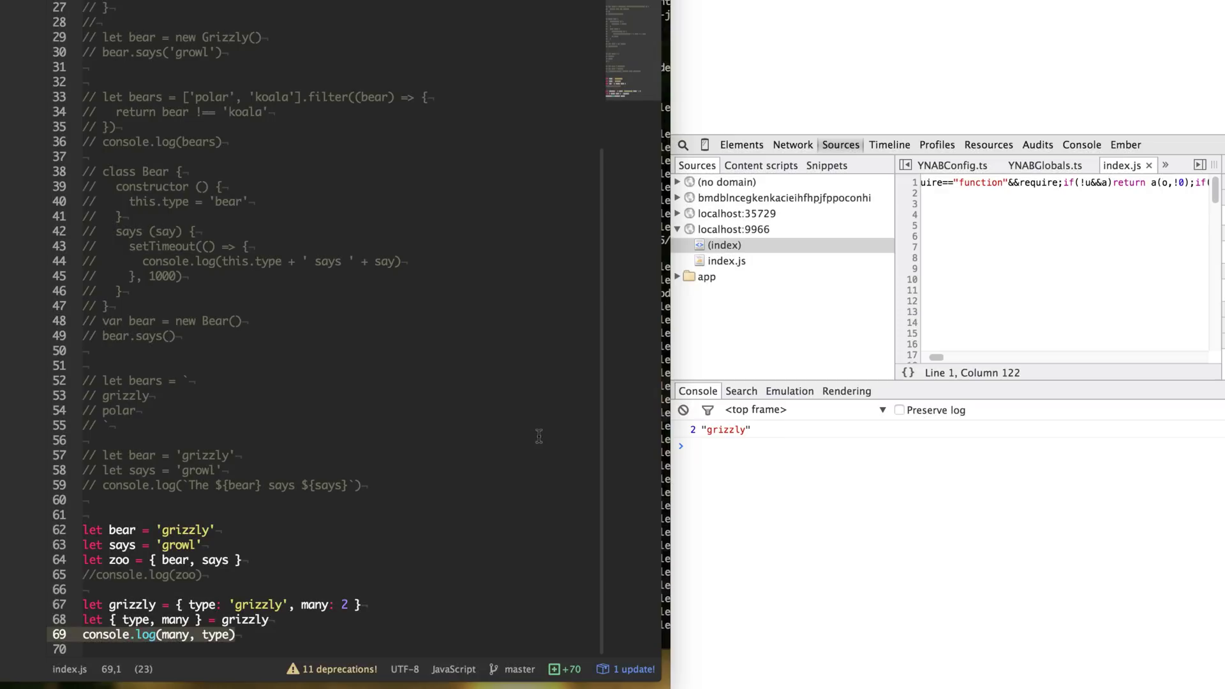
Step: Comment out the destructuring example on lines 62–69
left_click(256, 515)
left_click_drag(268, 636, 53, 529)
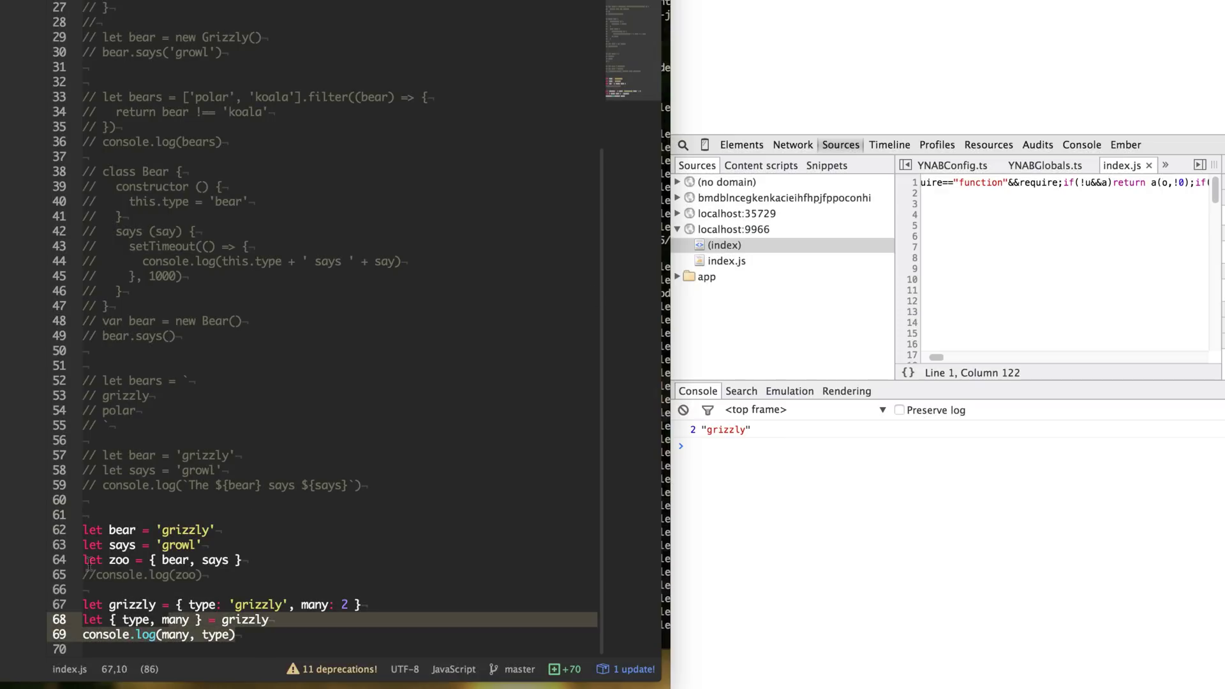
key("ctrl+slash")
key("Down")
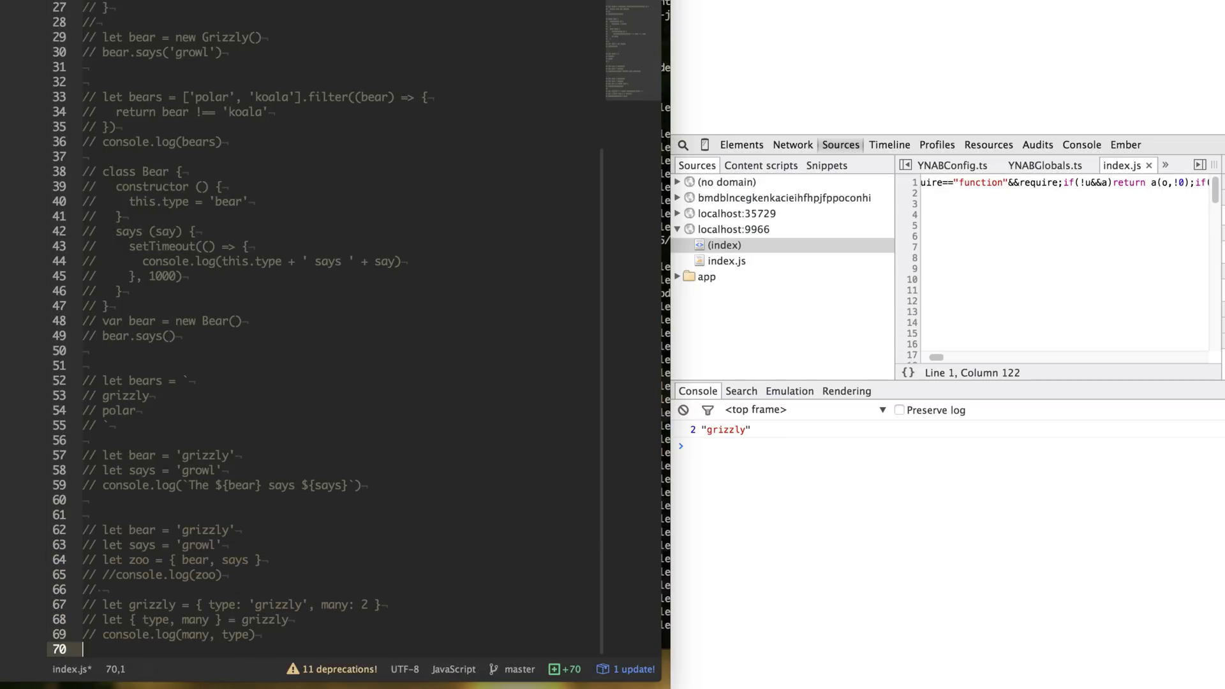
key("Return")
key("Return")
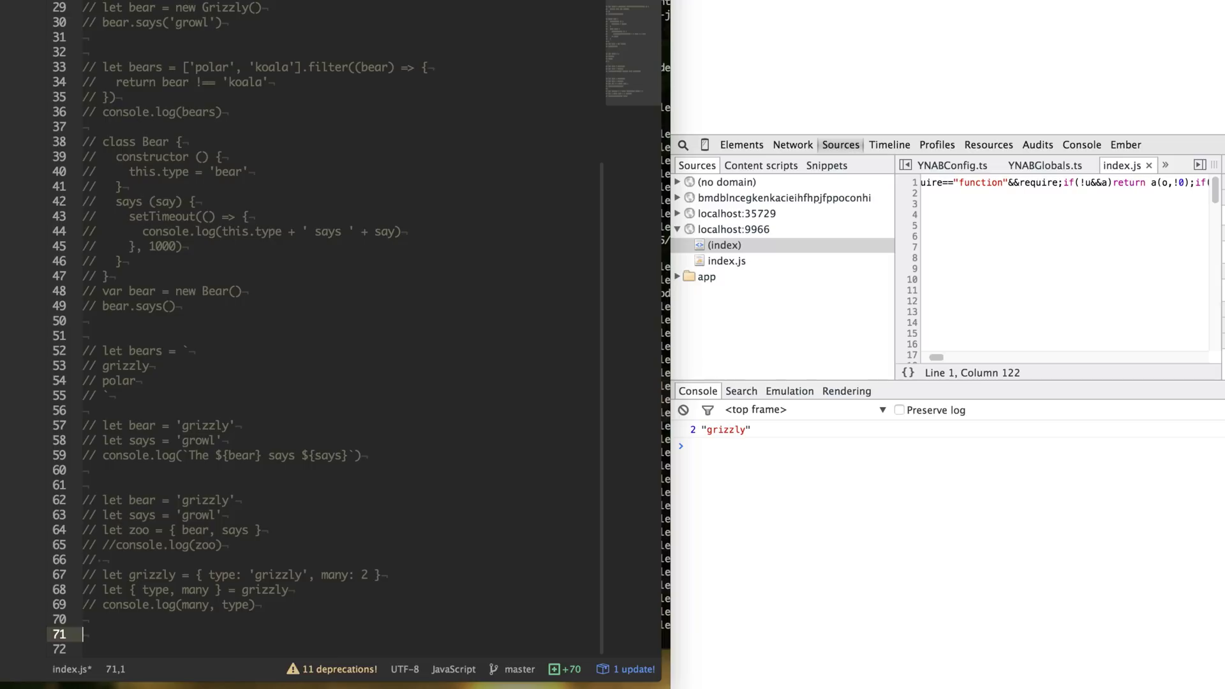
Step: Write bear(type) with type = type || 'grizzly' and console.log(type), call bear(), save
key("Return")
type("function bear")
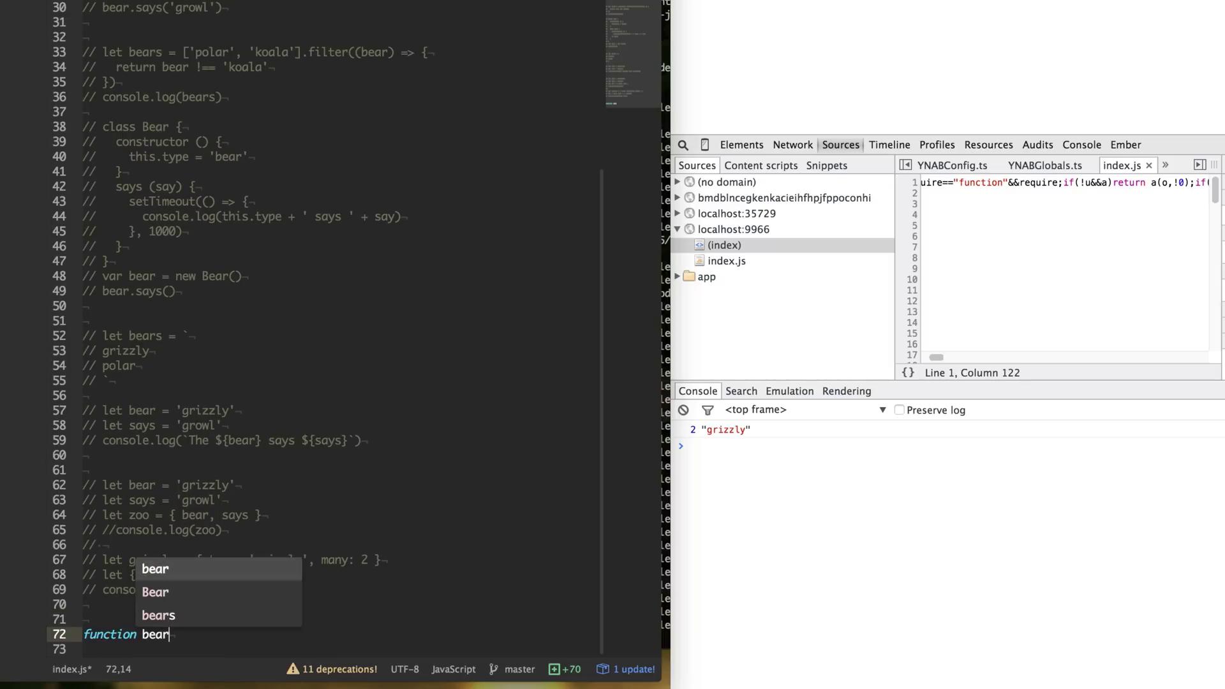
type(" (type")
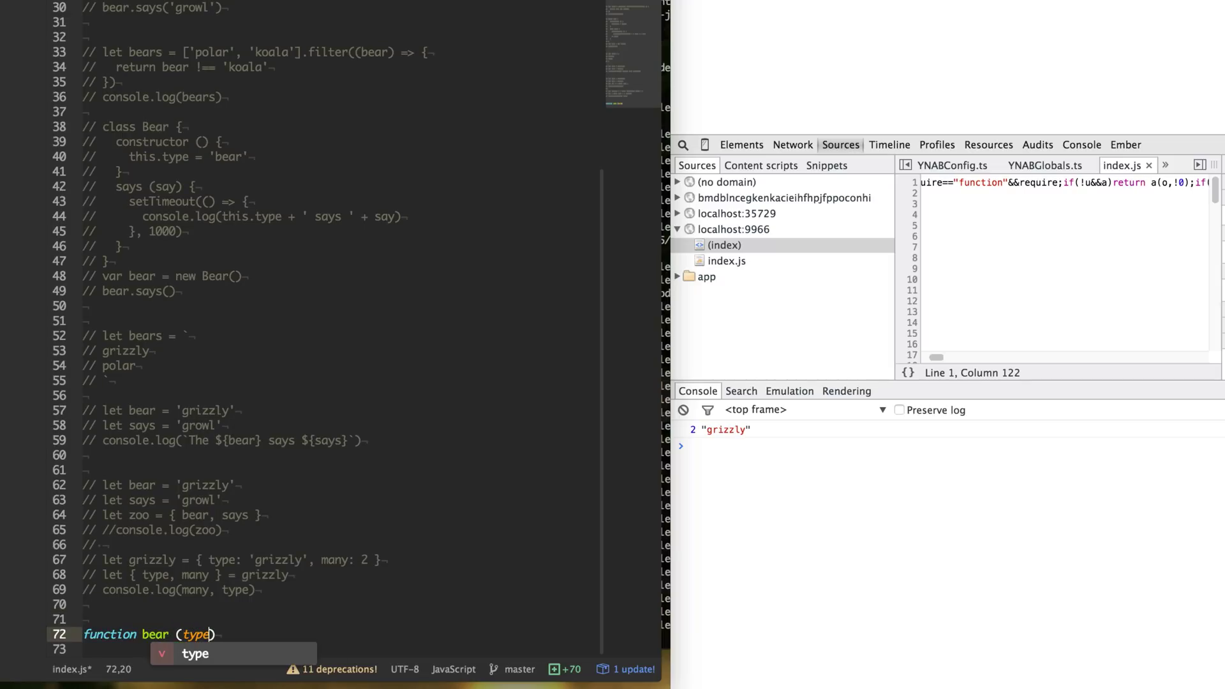
type(") {")
key("Return")
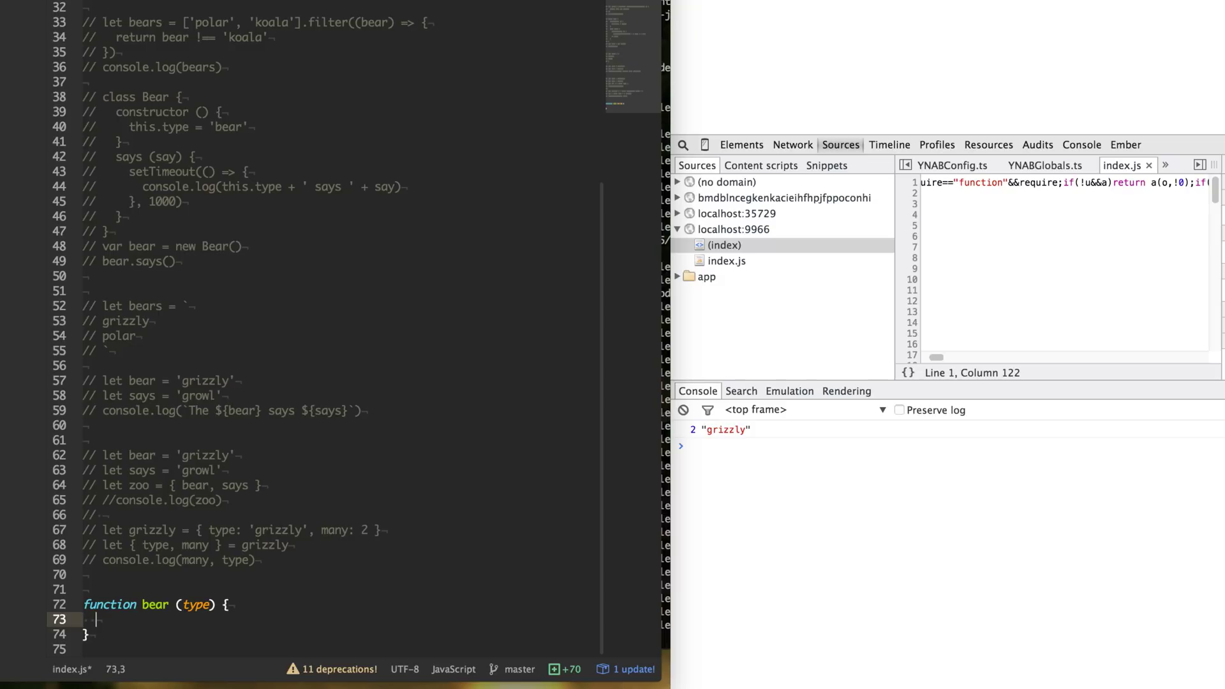
key("Down")
key("Return")
type("bear(")
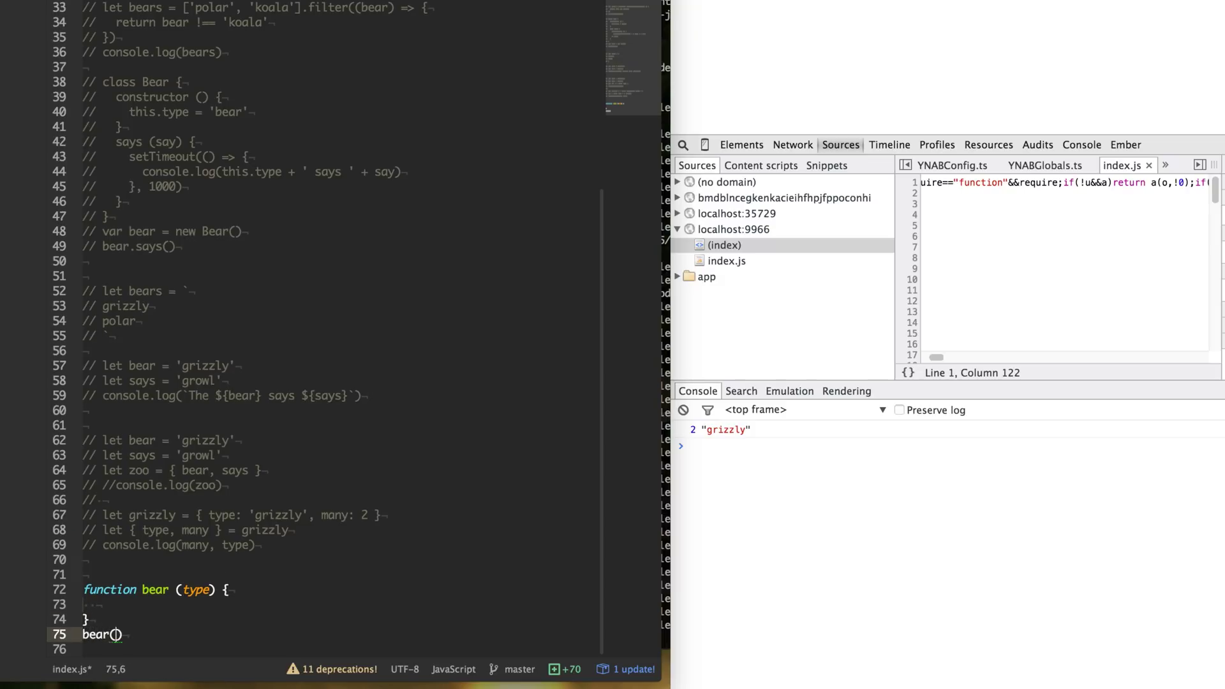
key("Up")
key("Up")
type("c")
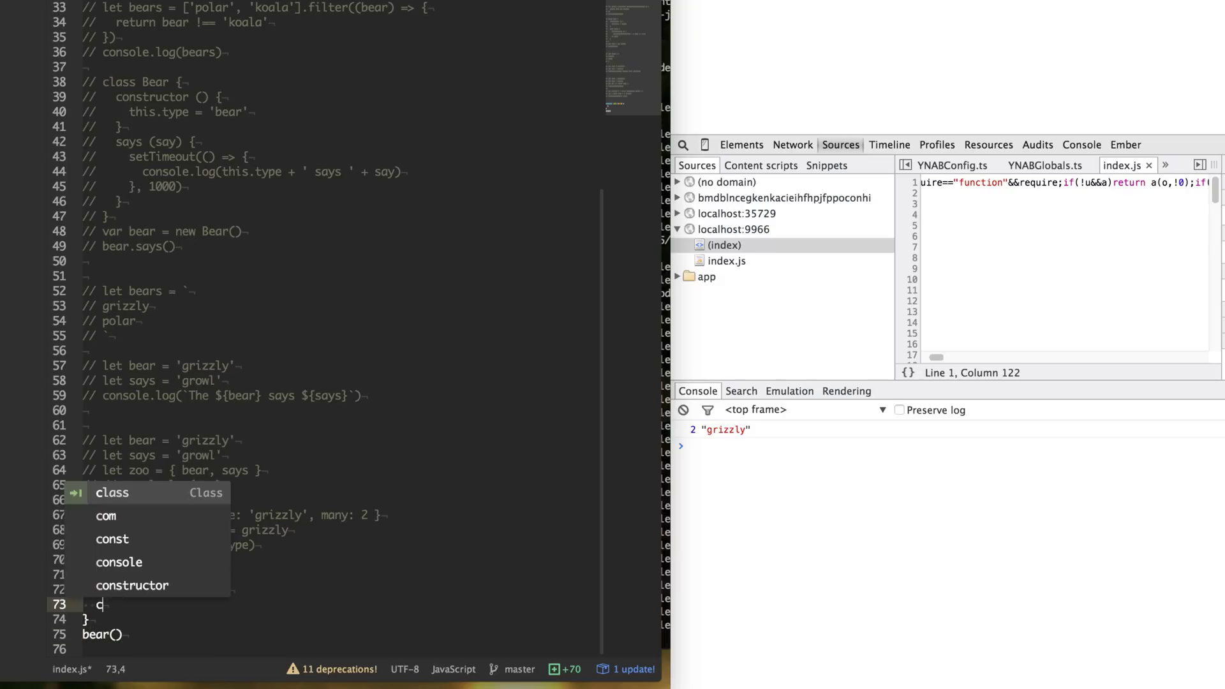
type("onsole.log(type")
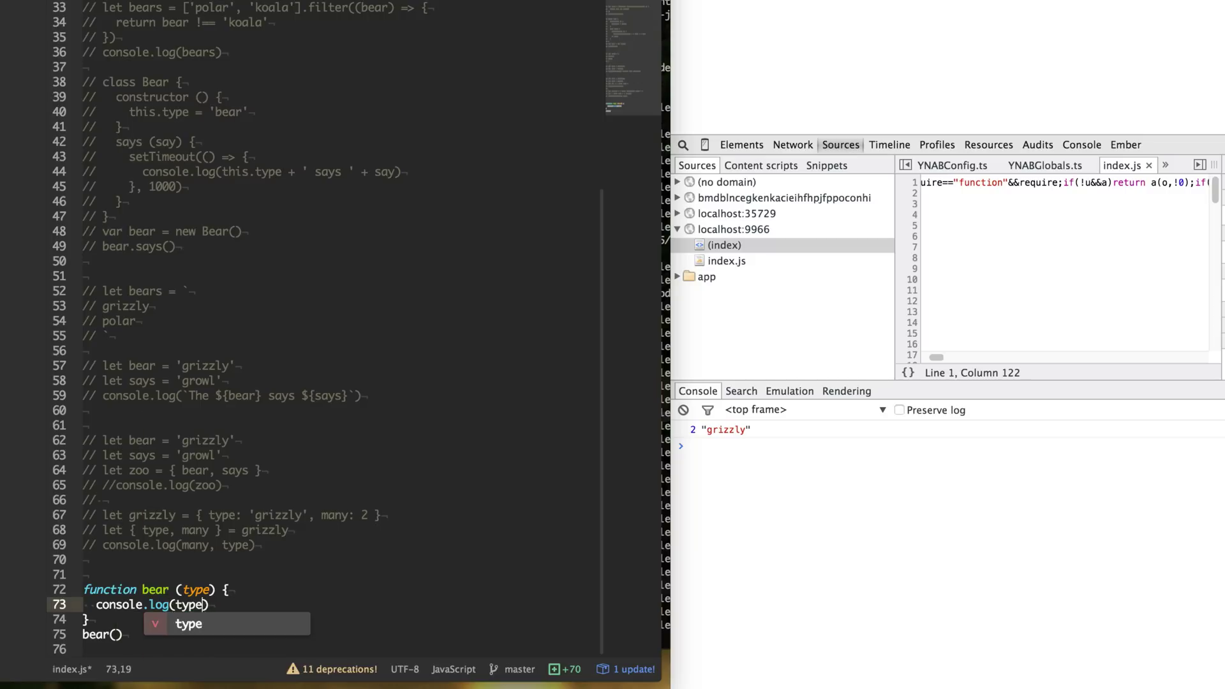
key("Escape")
key("Up")
key("End")
key("Return")
type("typ")
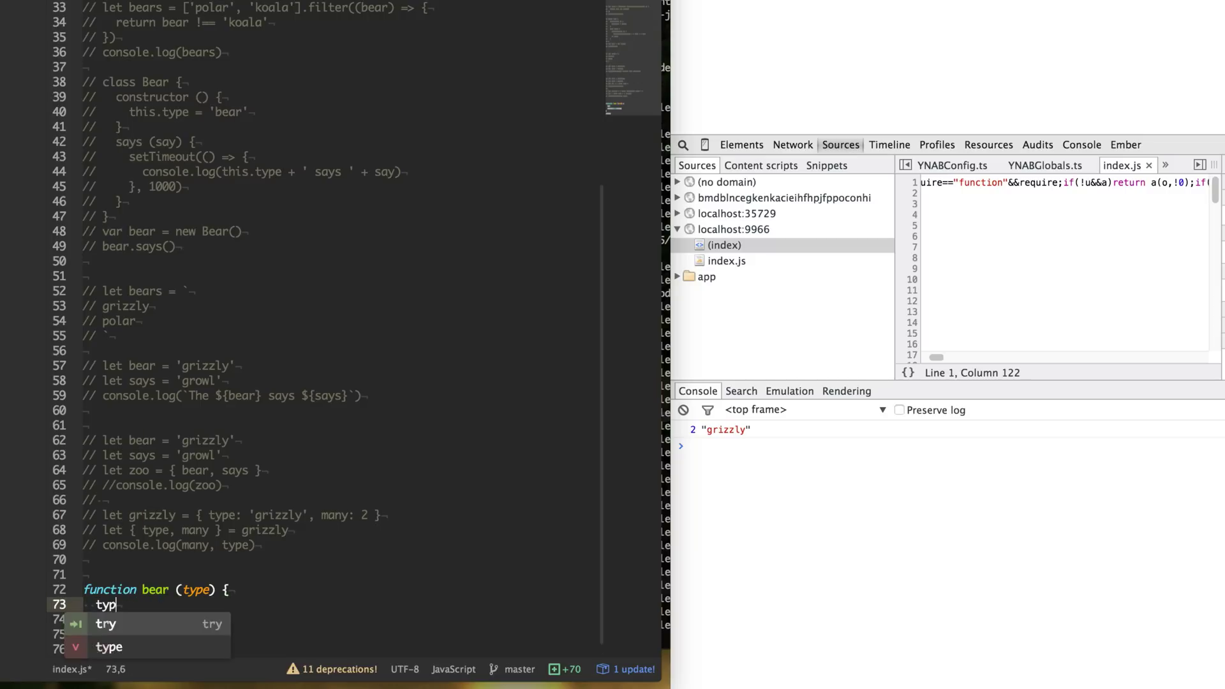
type("e = type || ")
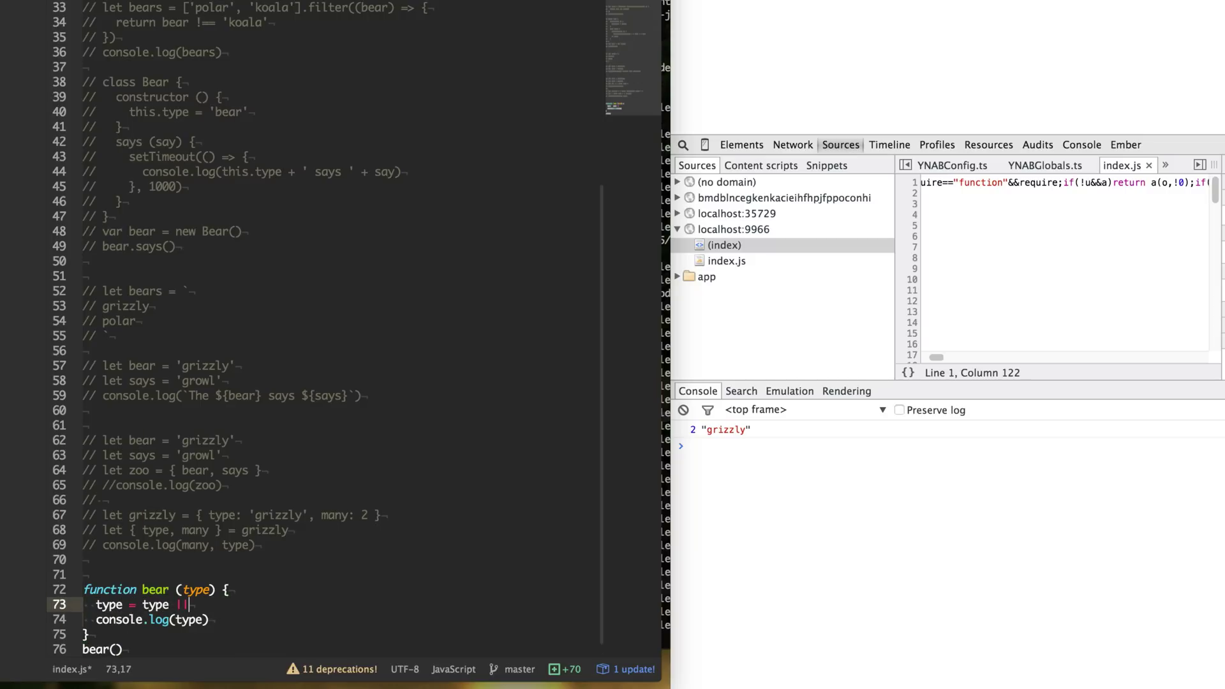
type("'grizzly'")
key("ctrl+s")
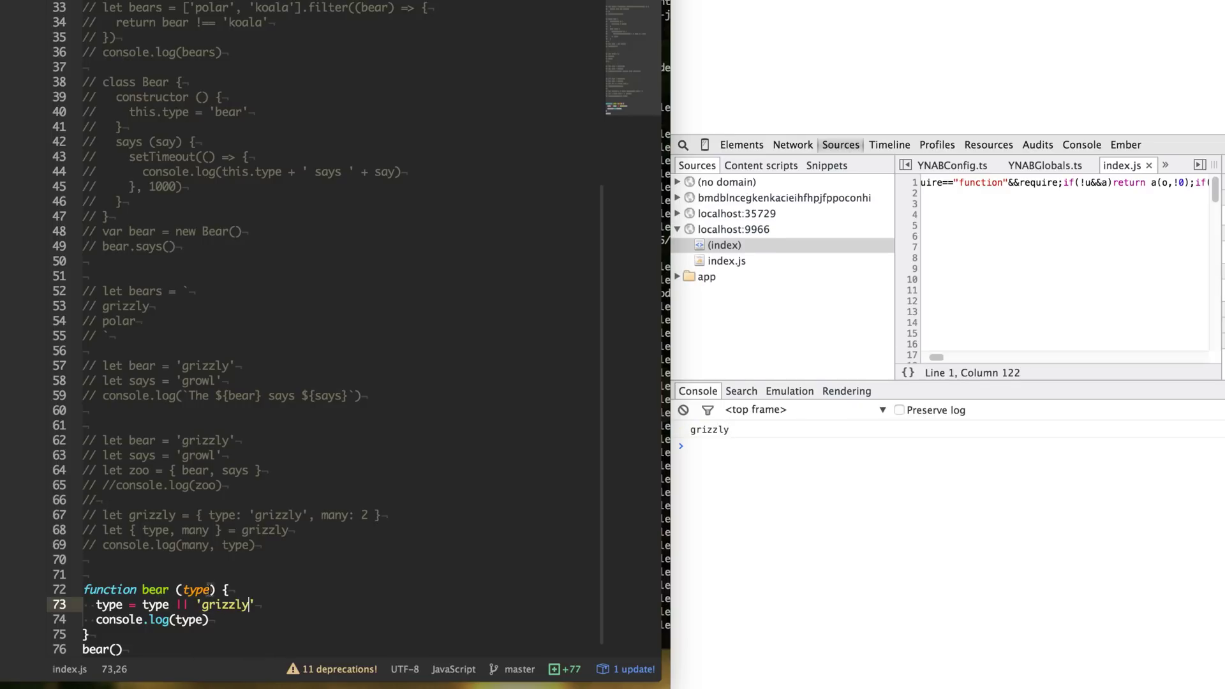
Step: Highlight the fallback assignment and the bear() call
left_click_drag(254, 605, 95, 604)
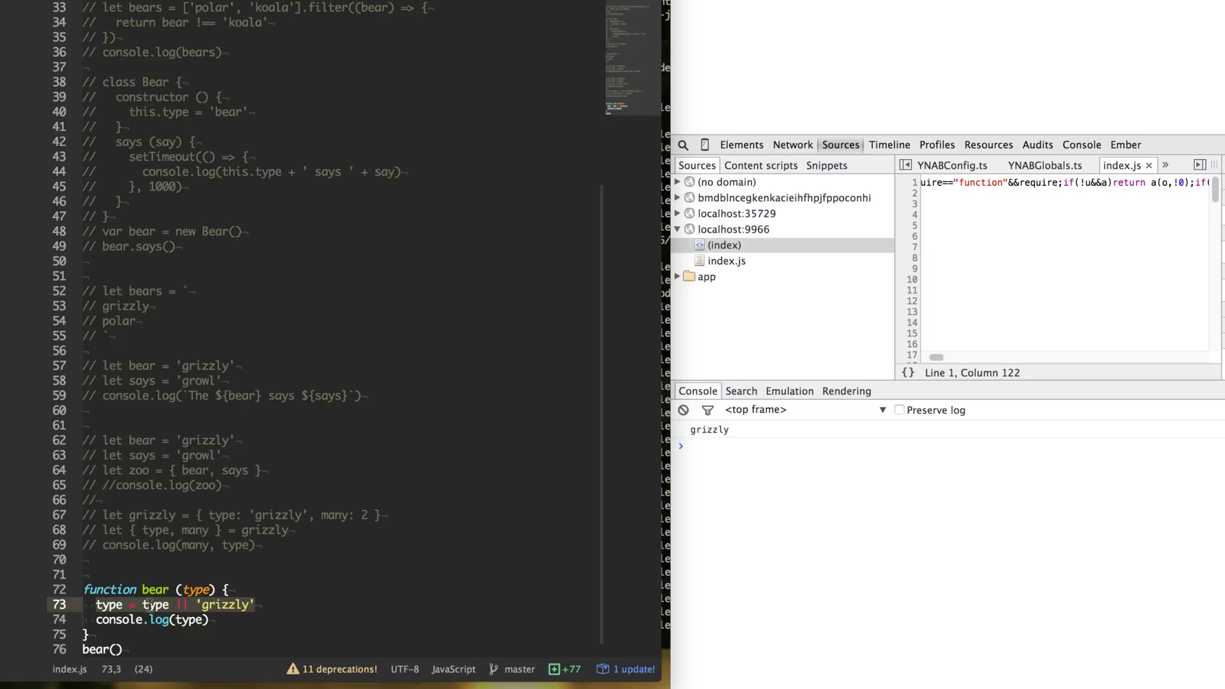
left_click_drag(116, 649, 135, 649)
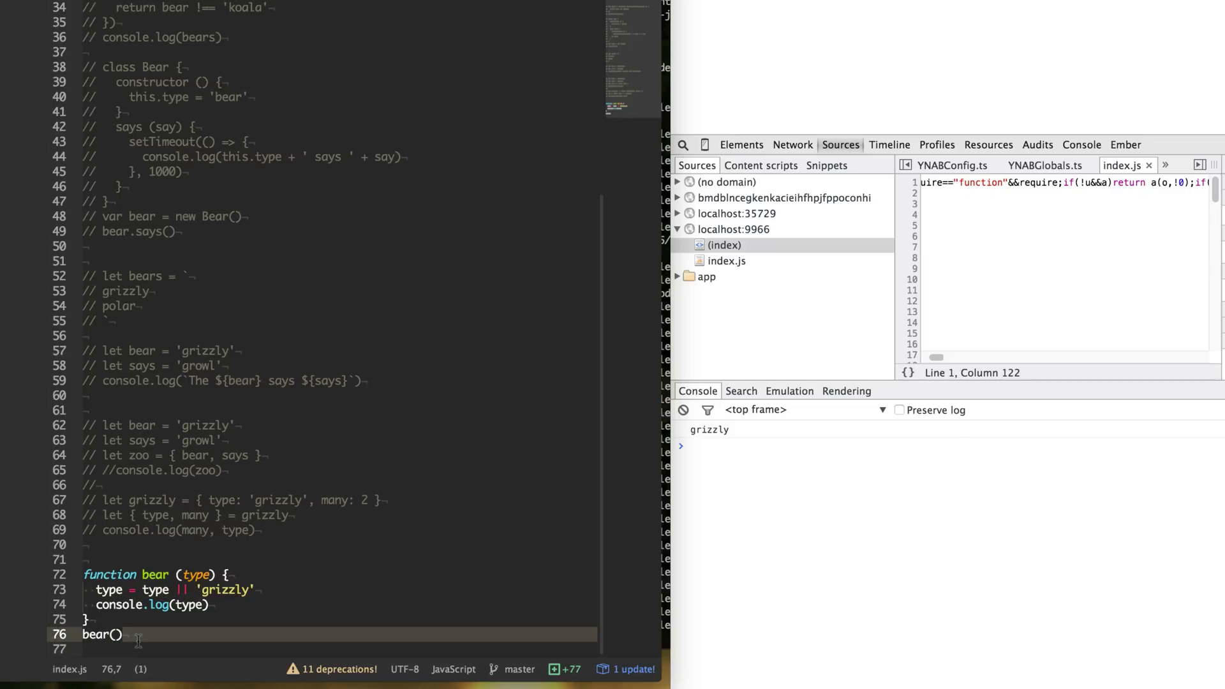
left_click(141, 617)
left_click(209, 575)
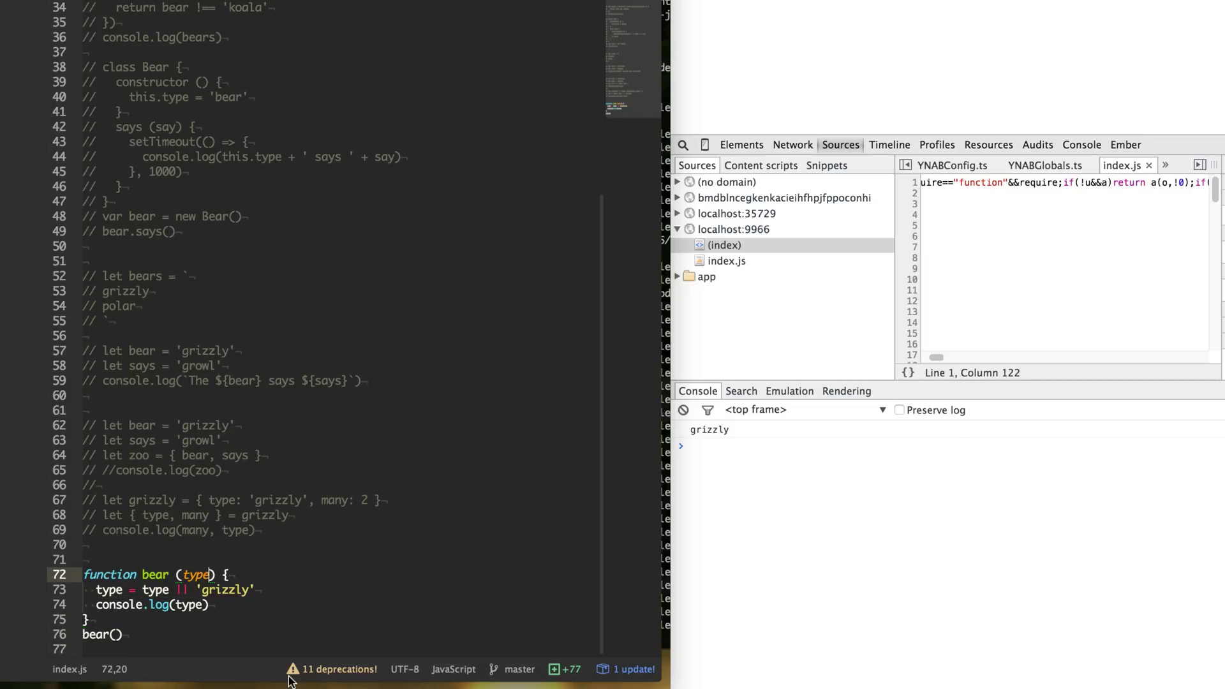
type("='g'")
type("ri")
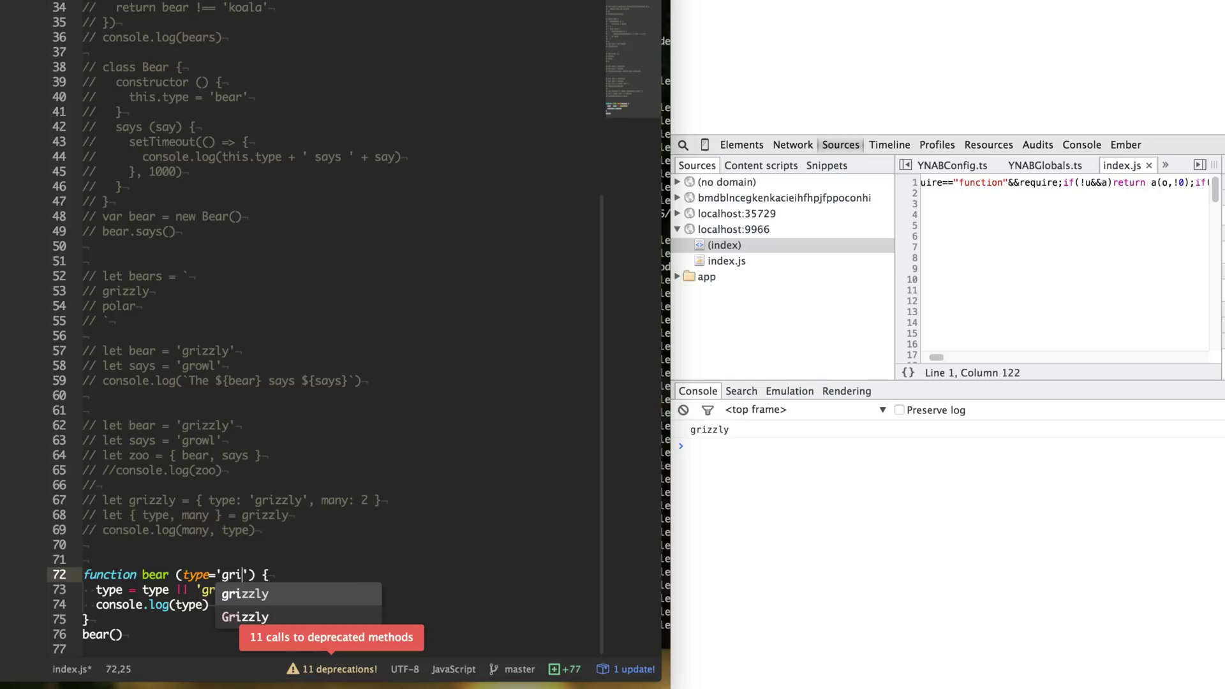
key("Tab")
key("Down")
key("ctrl+shift+k")
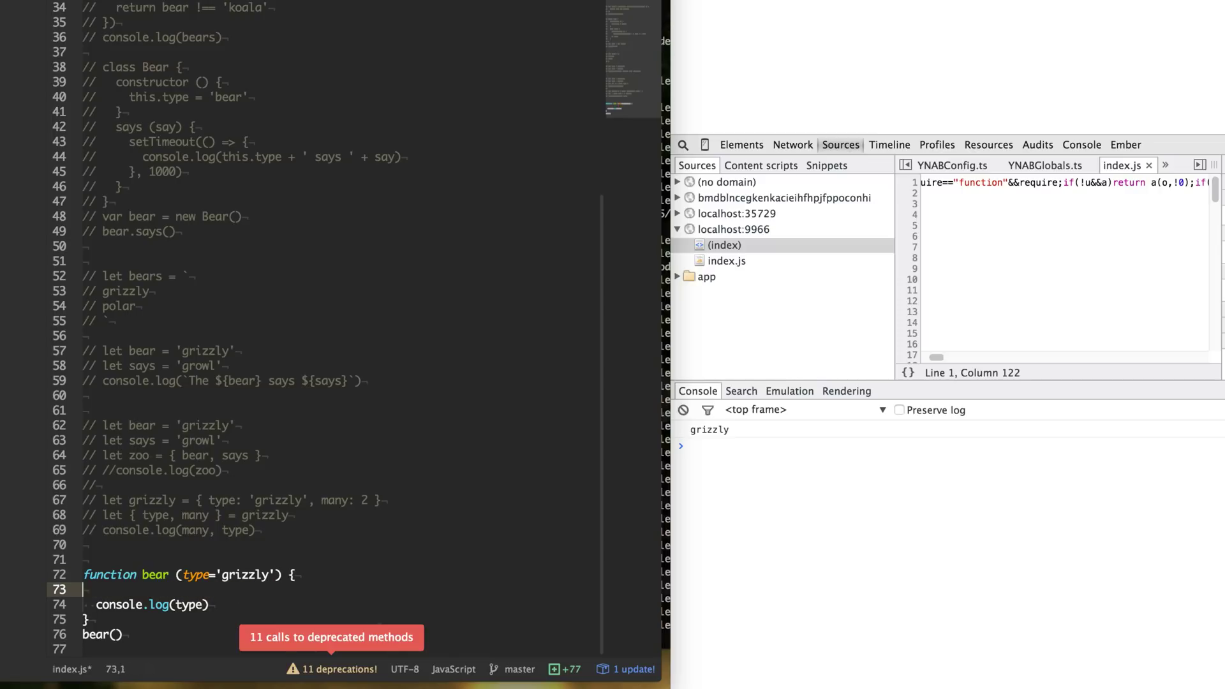
key("ctrl+s")
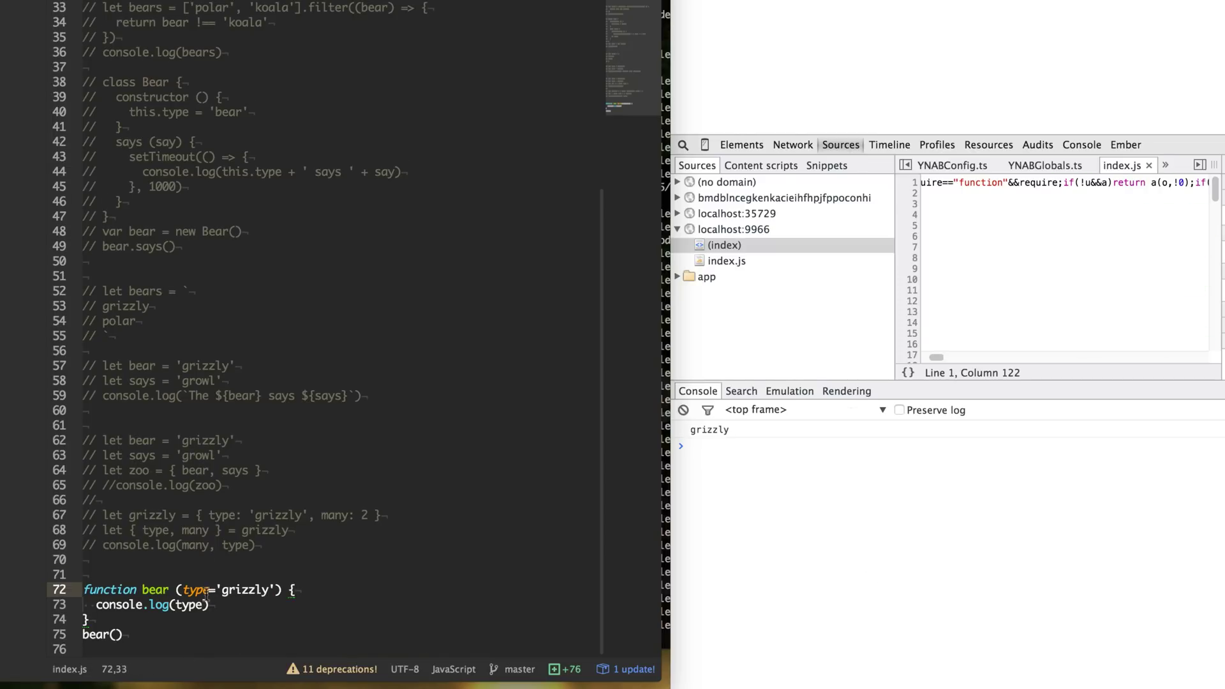
left_click_drag(218, 589, 275, 589)
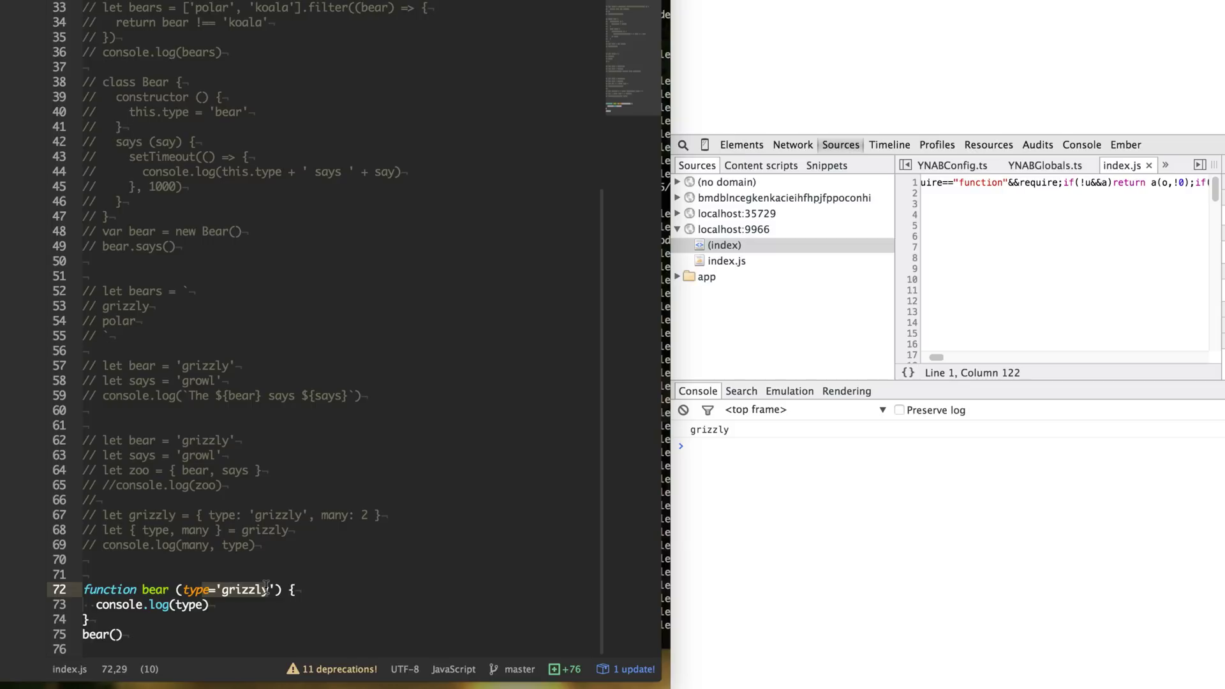
left_click(193, 590)
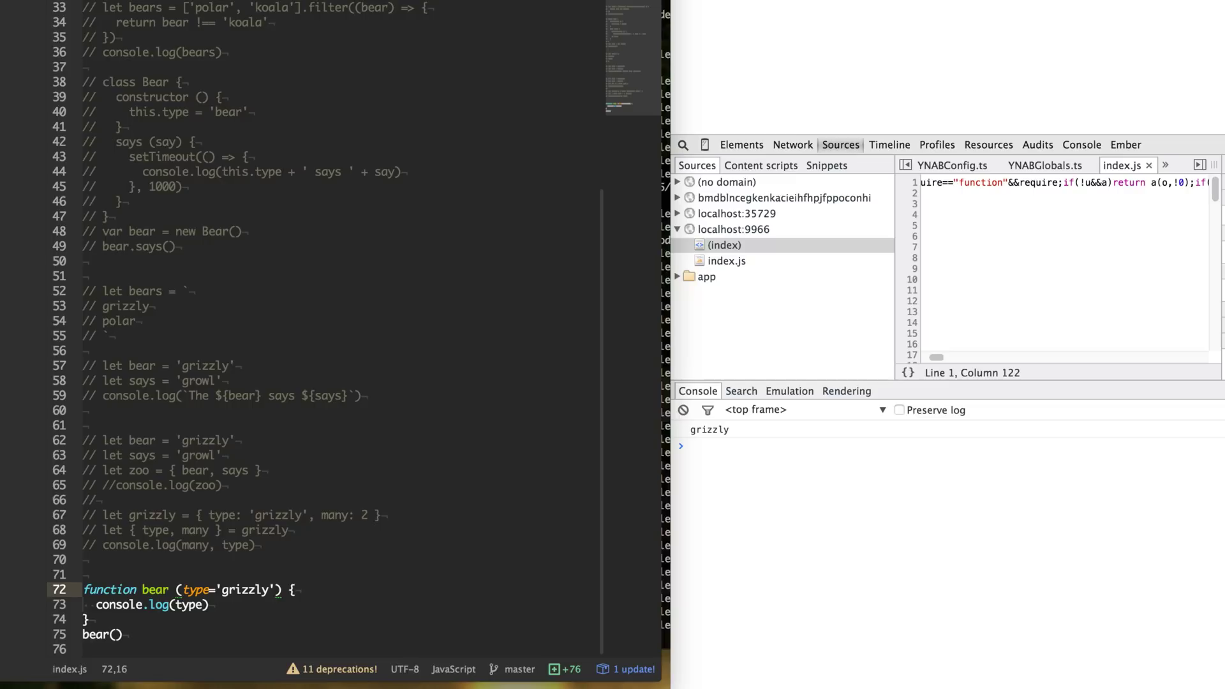
key("Down")
key("Down")
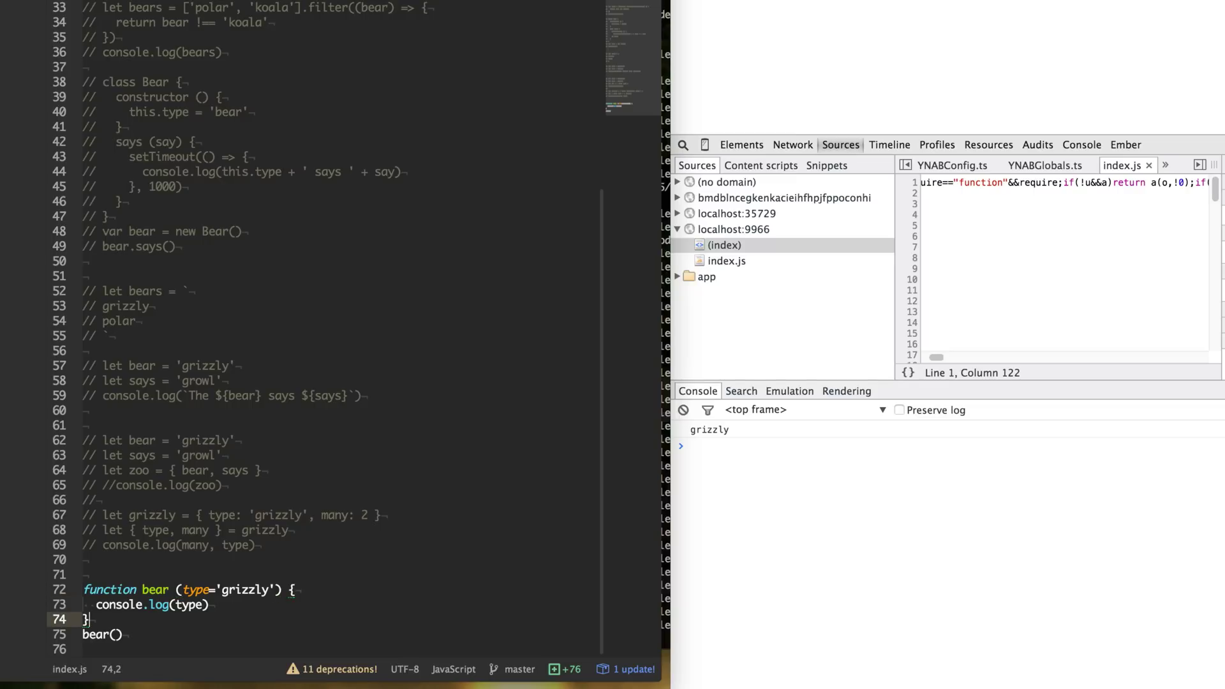
Step: Duplicate the bear function below, commenting out the original bear() call
key("shift+Down")
key("shift+Up")
key("shift+Up")
key("super+c")
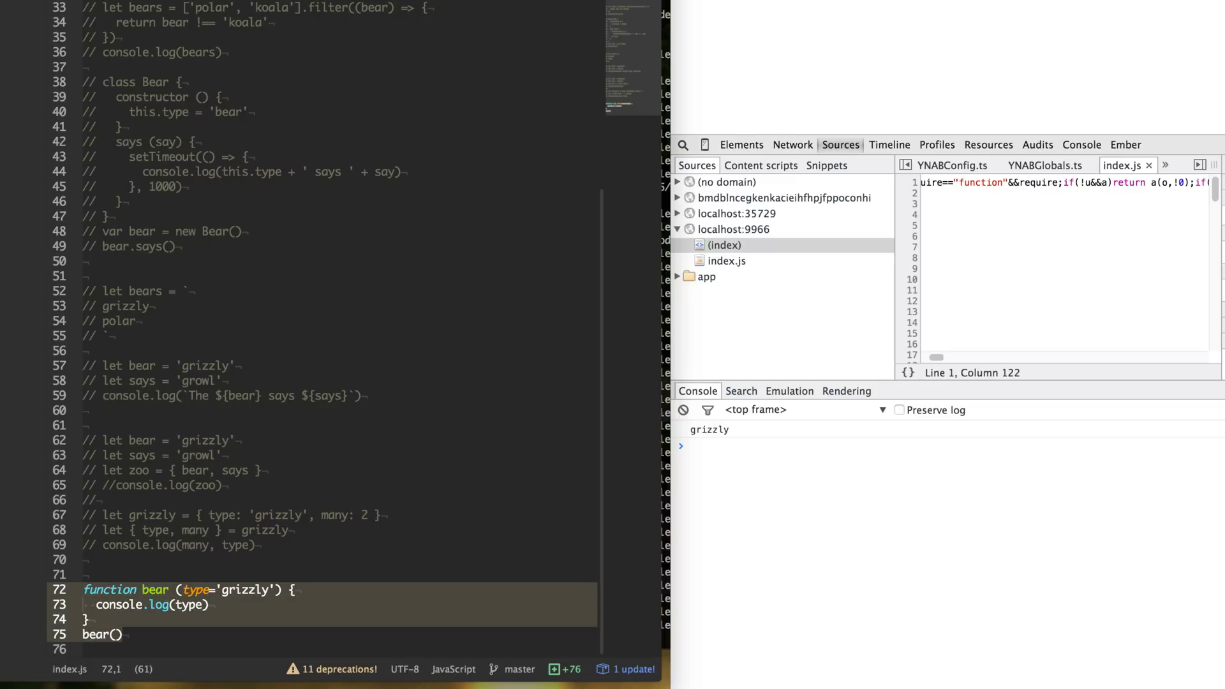
key("Right")
type("//")
key("Down")
key("Return")
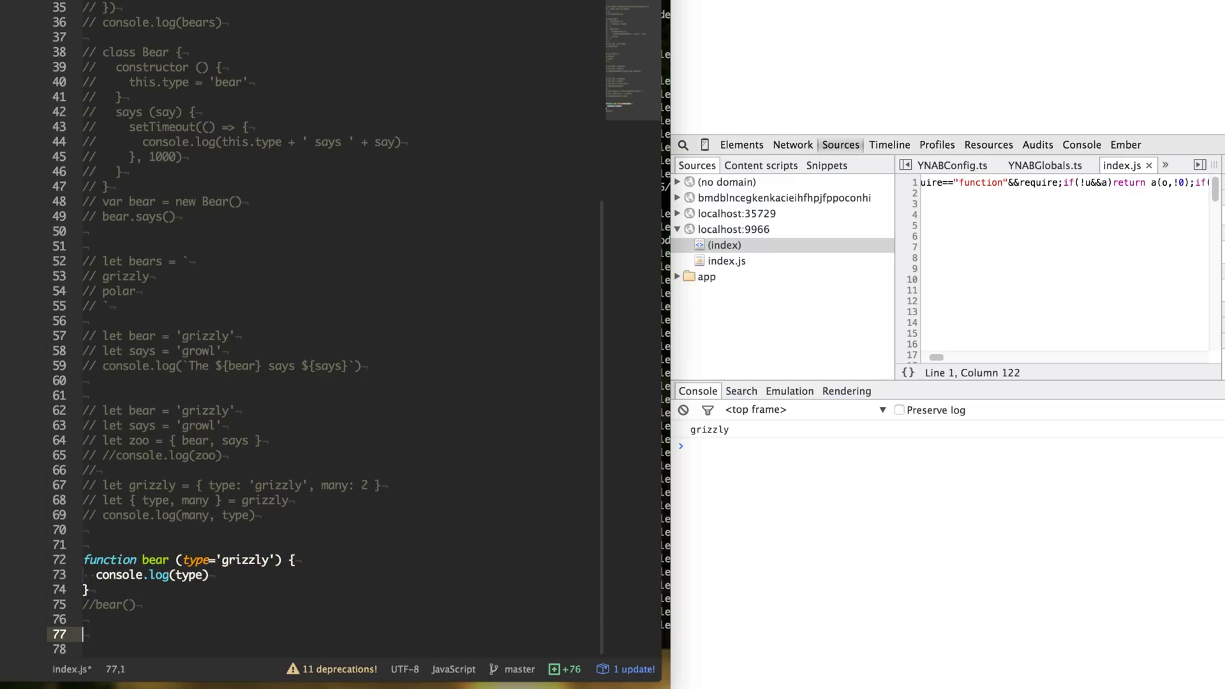
key("super+v")
Step: Rename the copy to bears, removing its default value and the logged parameter name
left_click(176, 590)
type("s")
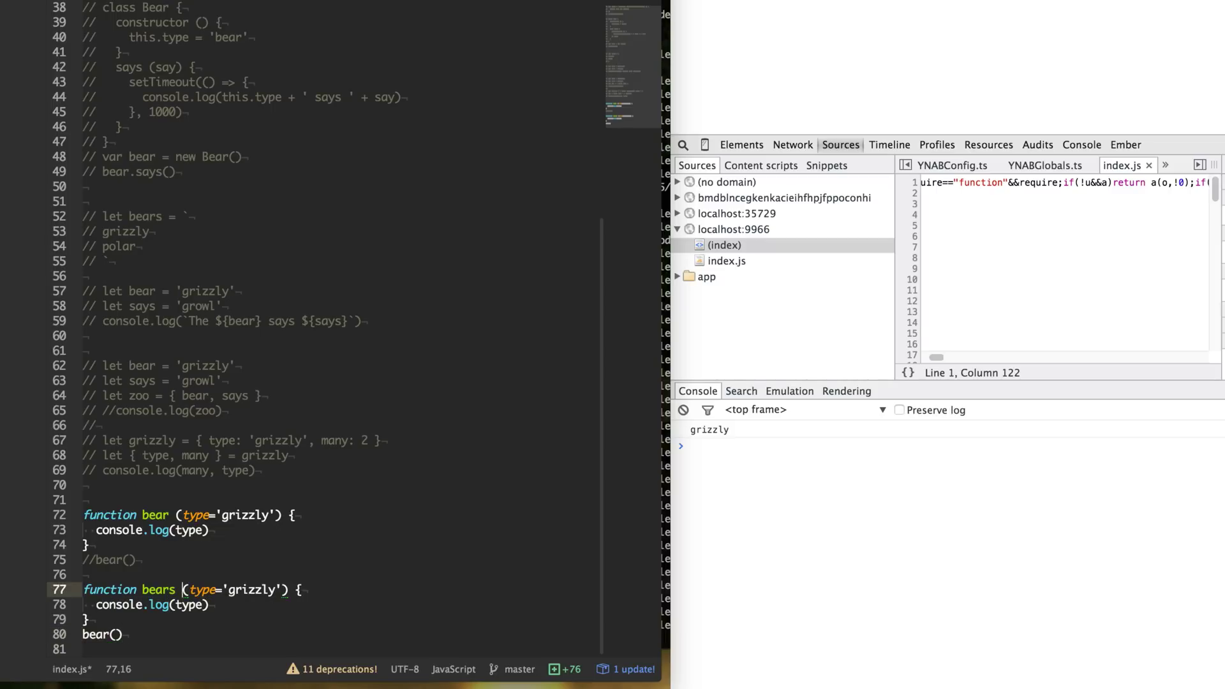
type("s")
key("shift+End")
left_click_drag(215, 589, 287, 590)
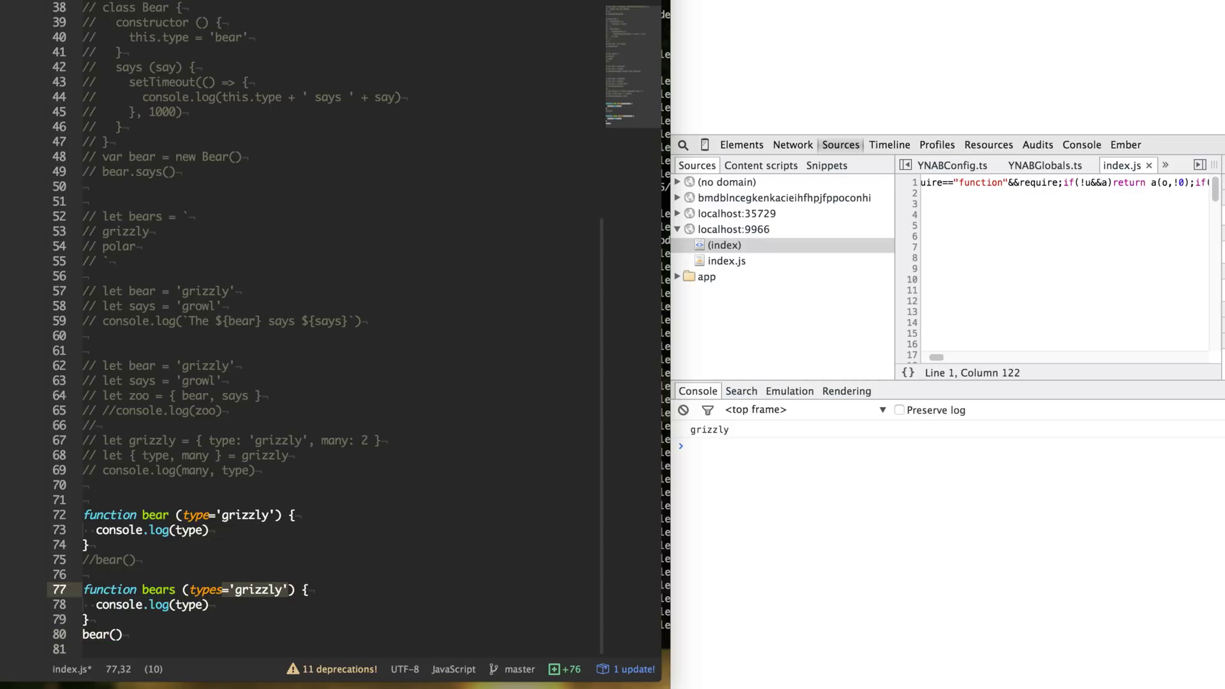
type(")")
key("Down")
key("Down")
key("Down")
key("Up")
key("Up")
key("End")
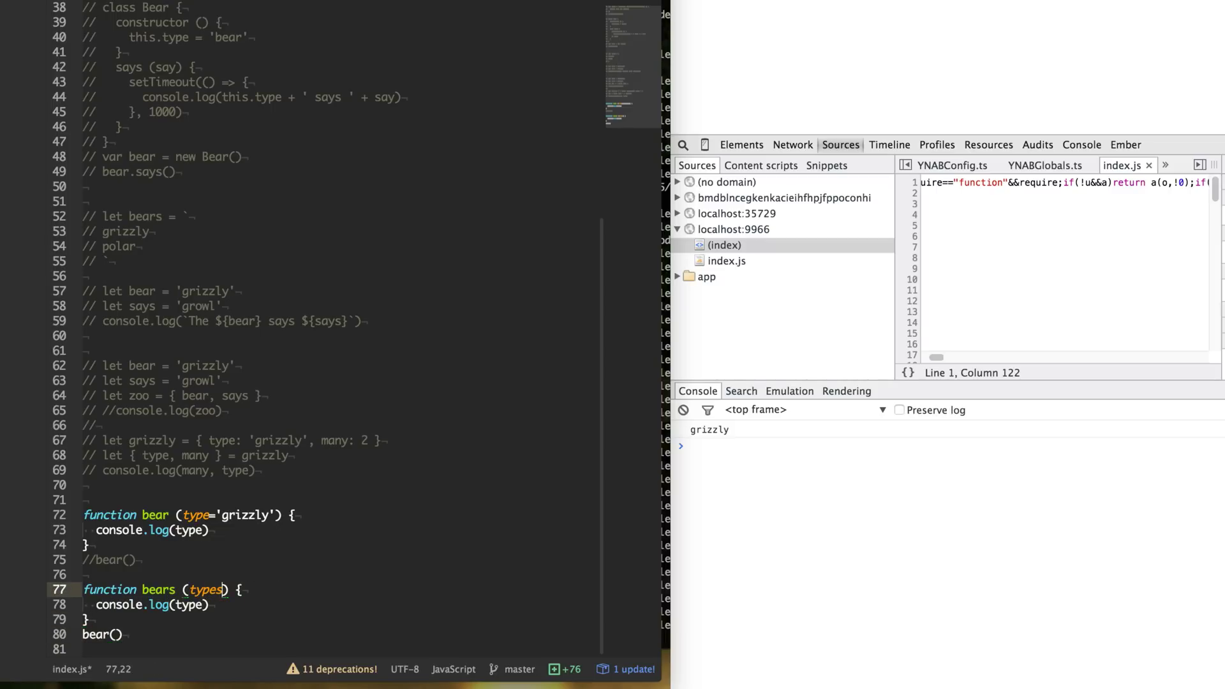
key("Left")
key("BackSpace")
key("BackSpace")
key("BackSpace")
type("Arr")
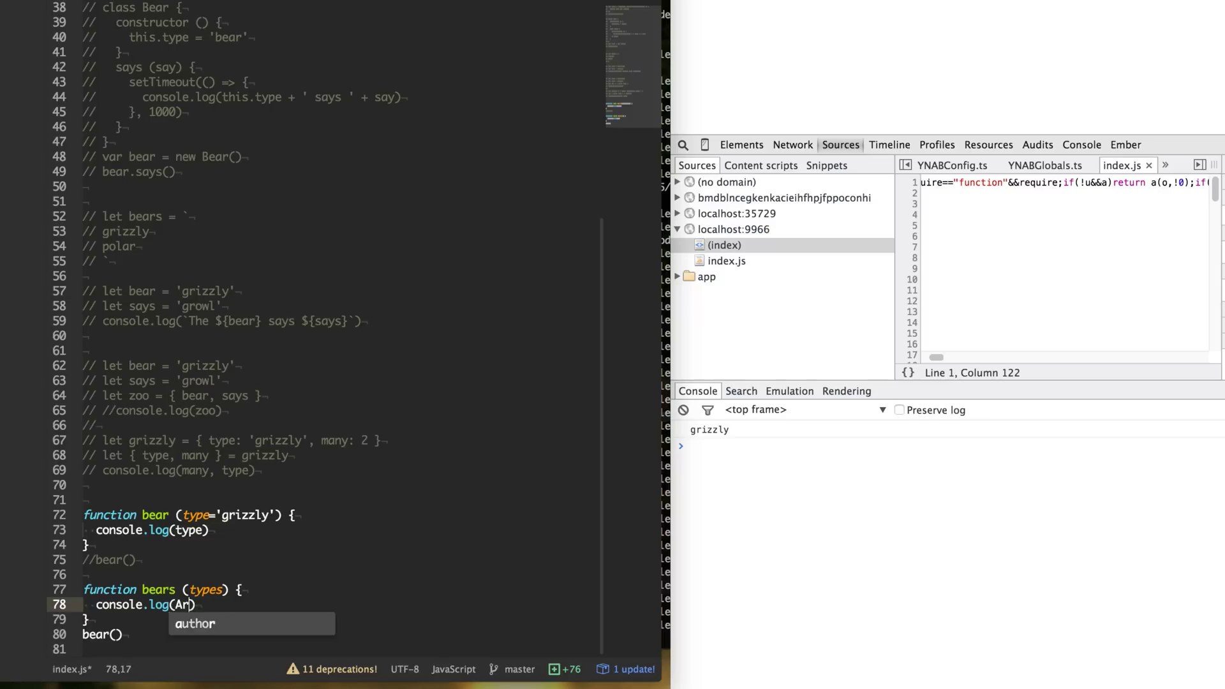
key("BackSpace")
key("BackSpace")
key("BackSpace")
type("arguments")
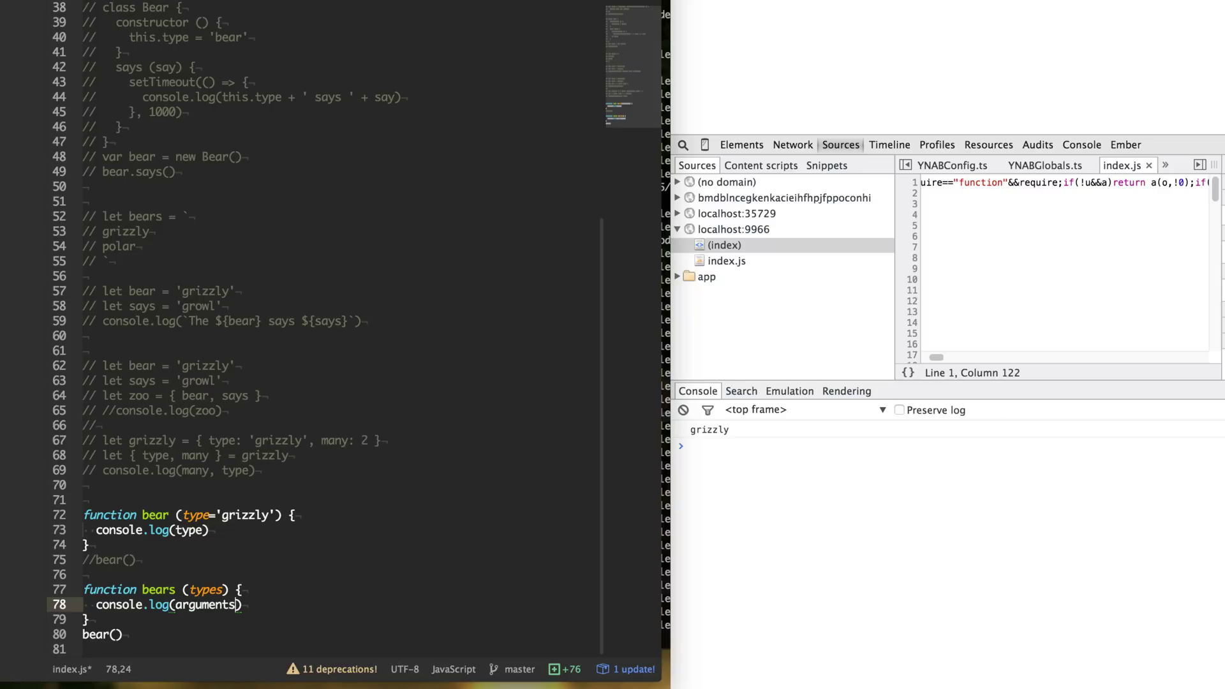
Step: Give bears a ...types rest parameter
key("Up")
key("Left")
key("Left")
key("Left")
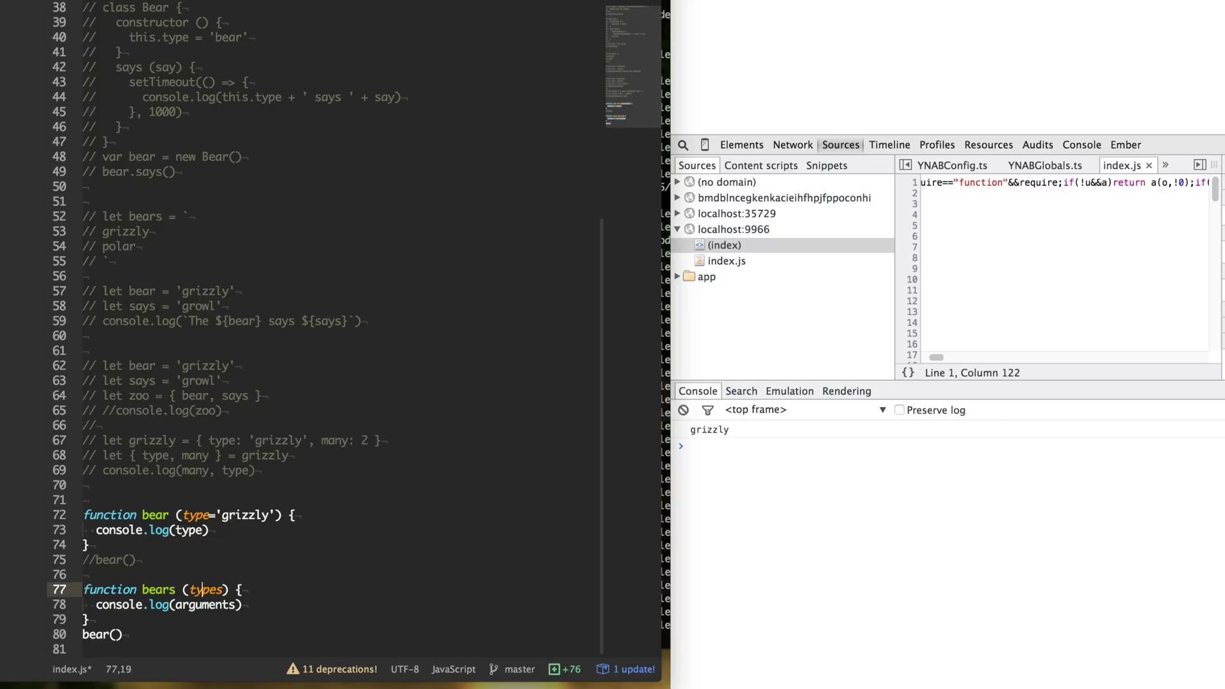
type("...")
key("Left")
key("shift+End")
key("shift+Left")
key("shift+Left")
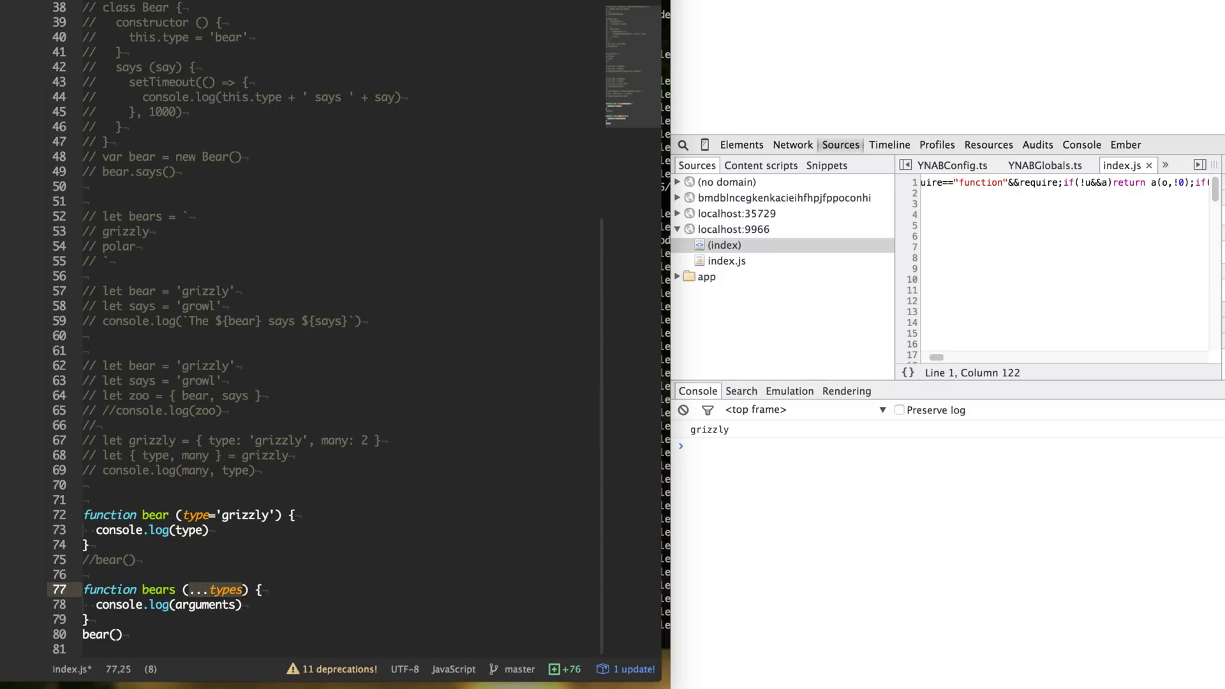
Step: Call bears('polar', 'grizzly'), log types, and save the file
key("Down")
key("Down")
key("Down")
key("Left")
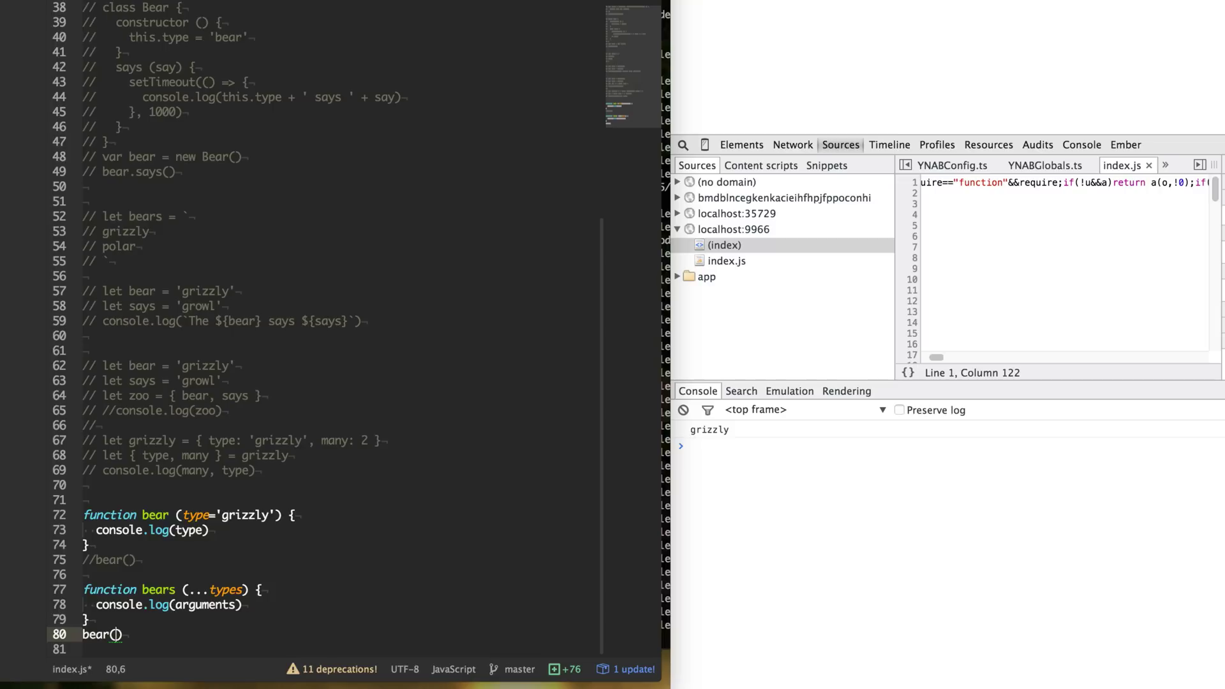
type("'pol")
key("BackSpace")
type("lar', 'gr")
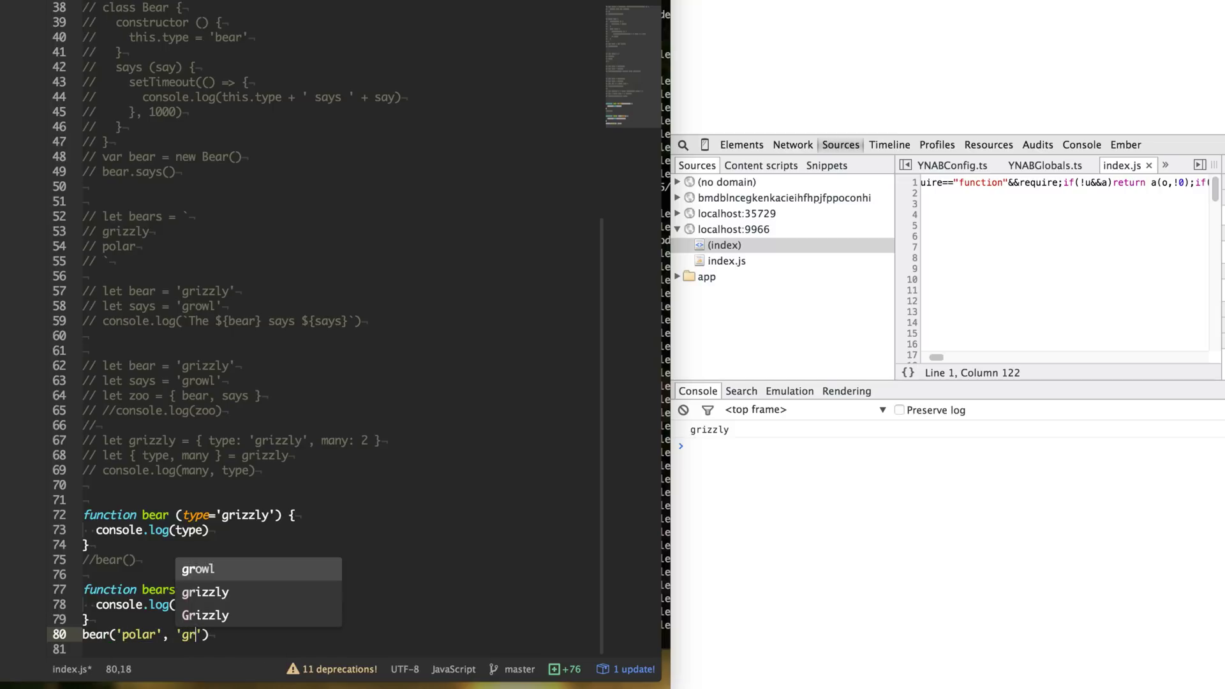
type("iz")
type("z")
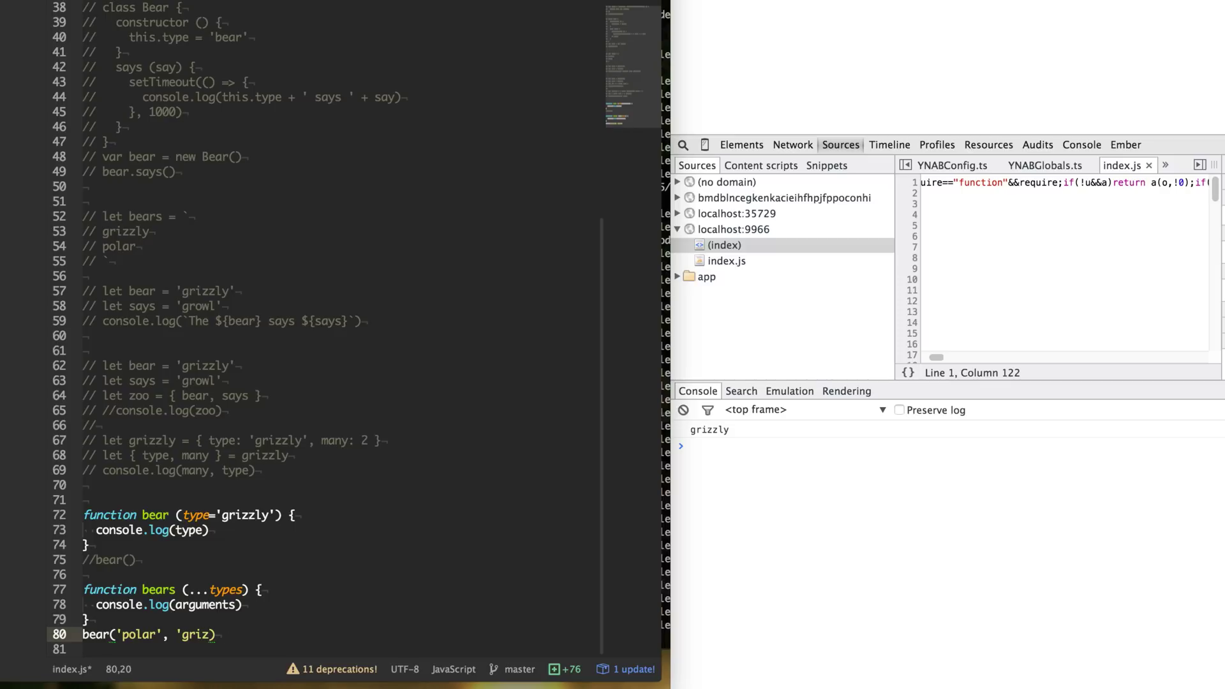
type("ly")
key("Escape")
type("')")
key("Up")
key("Up")
key("BackSpace")
key("BackSpace")
key("BackSpace")
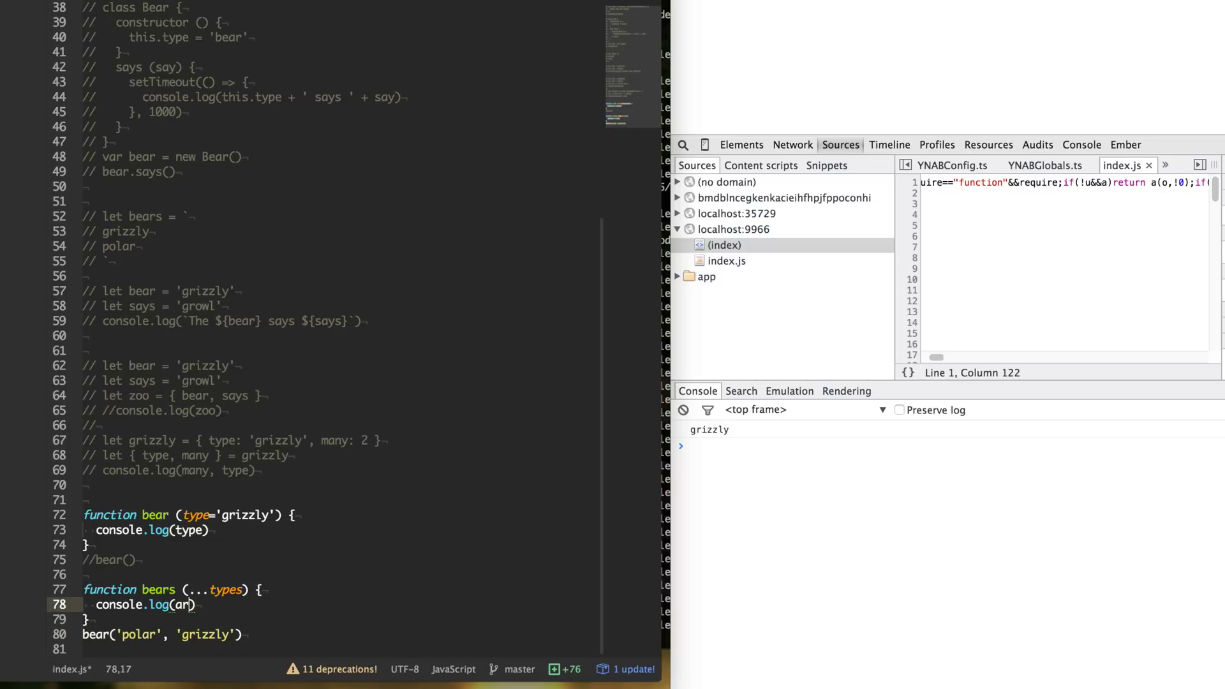
key("BackSpace")
key("BackSpace")
type("types")
key("super+s")
left_click(103, 634)
type("s")
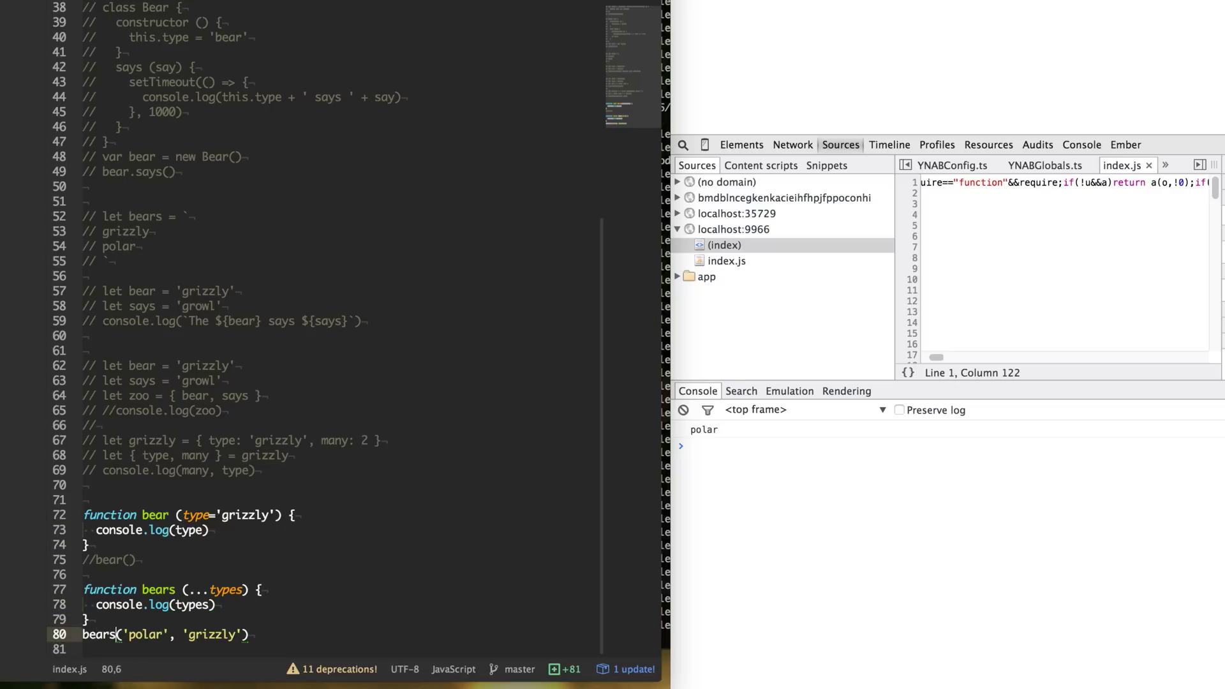
Step: Change the call to bears('polar', 'grizzly', 'brown') and save to log the array
key("Escape")
key("super+s")
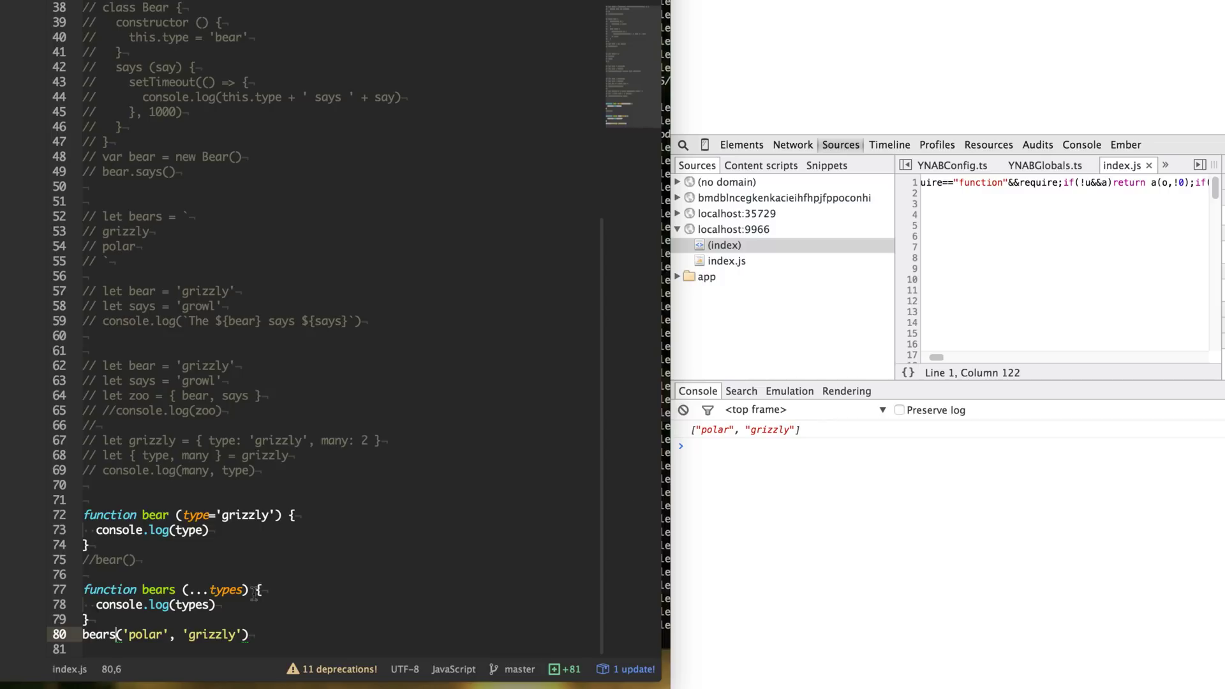
double_click(199, 605)
left_click_drag(117, 634, 251, 633)
left_click(267, 629)
type(", ")
type("'brown'")
key("ctrl+s")
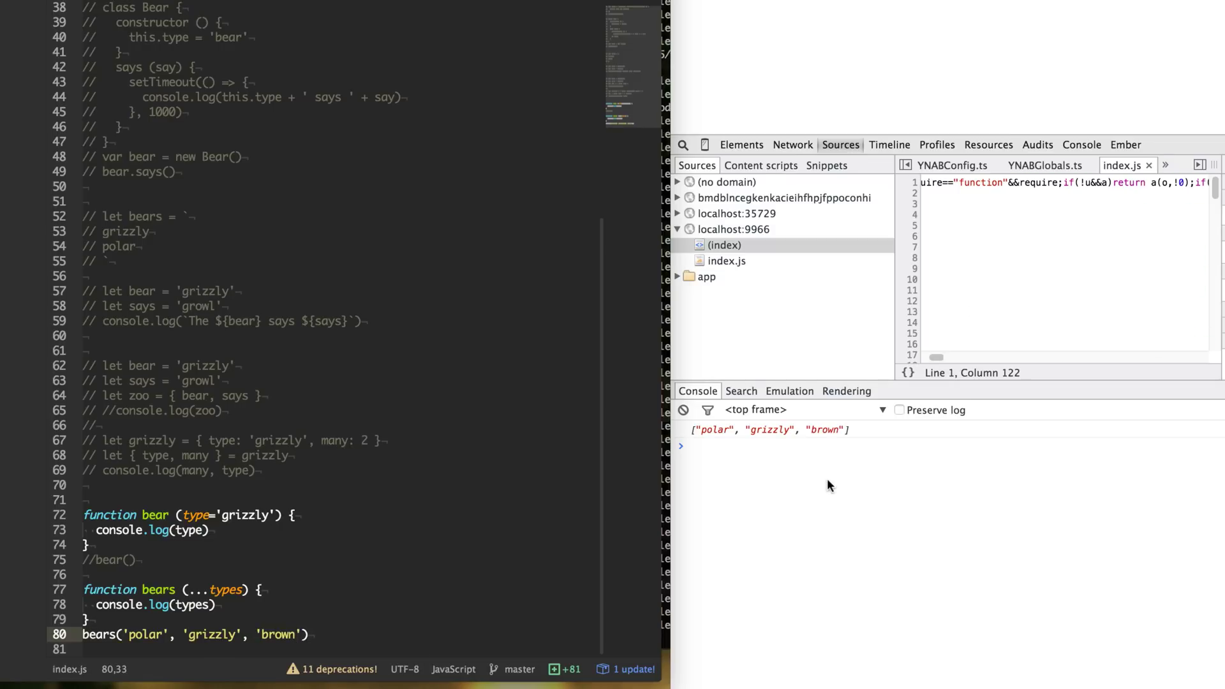